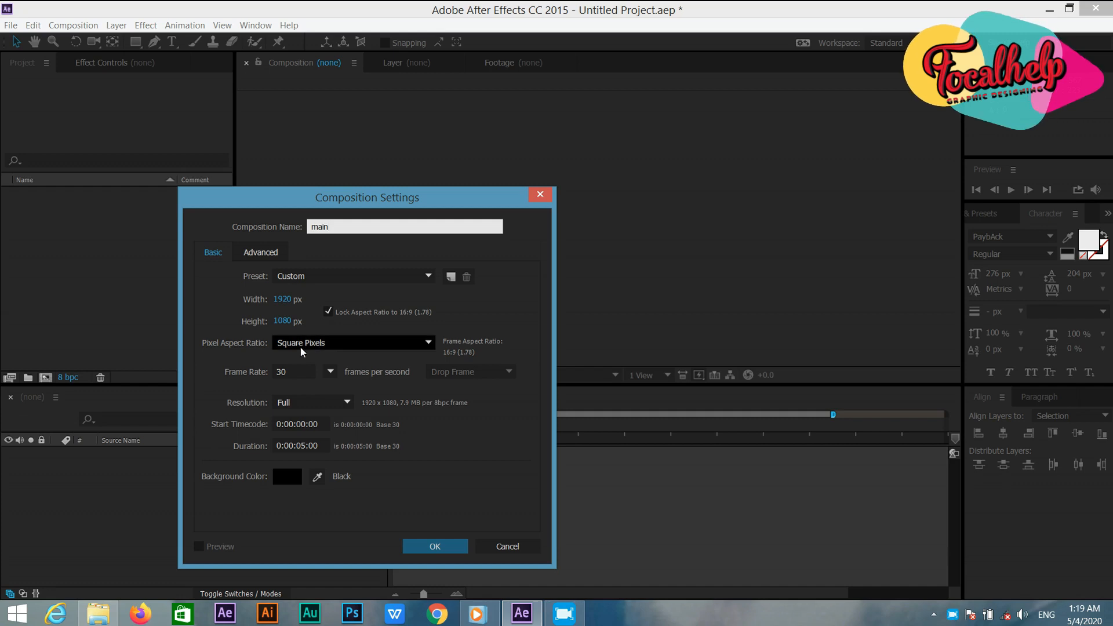
Create a 1920x1080 composition named main, then a second composition with the same settings named media.
click(429, 545)
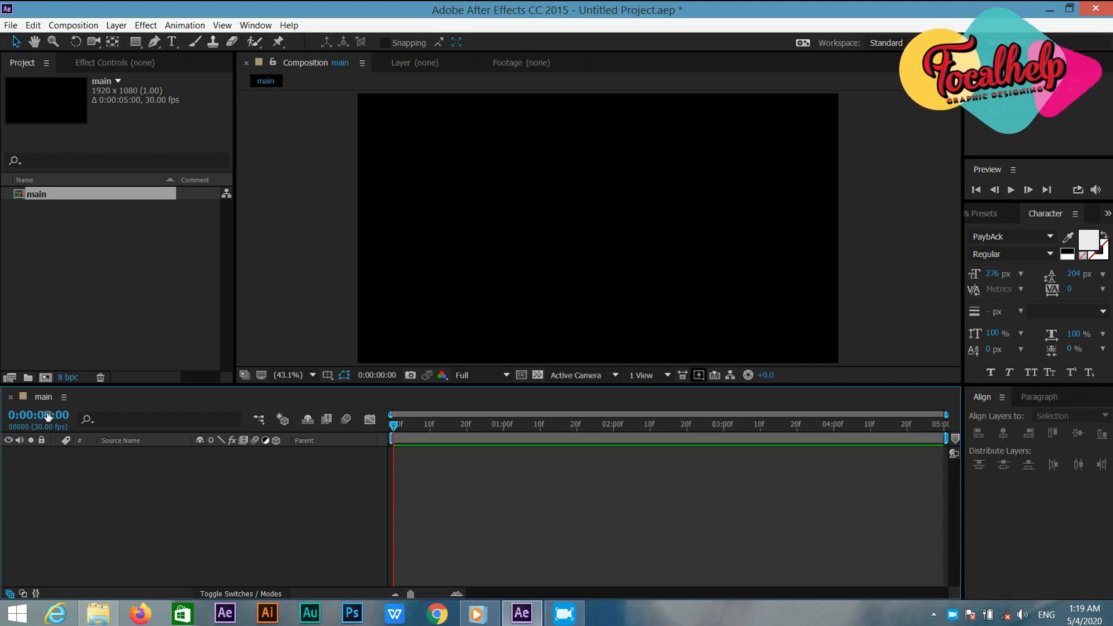
click(43, 379)
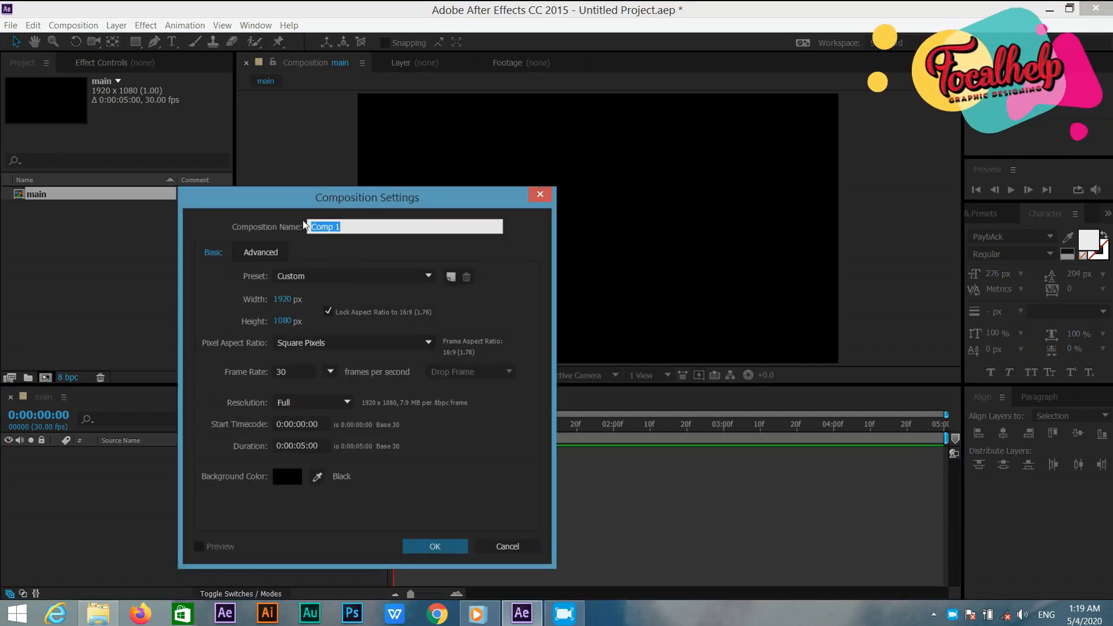
text(media)
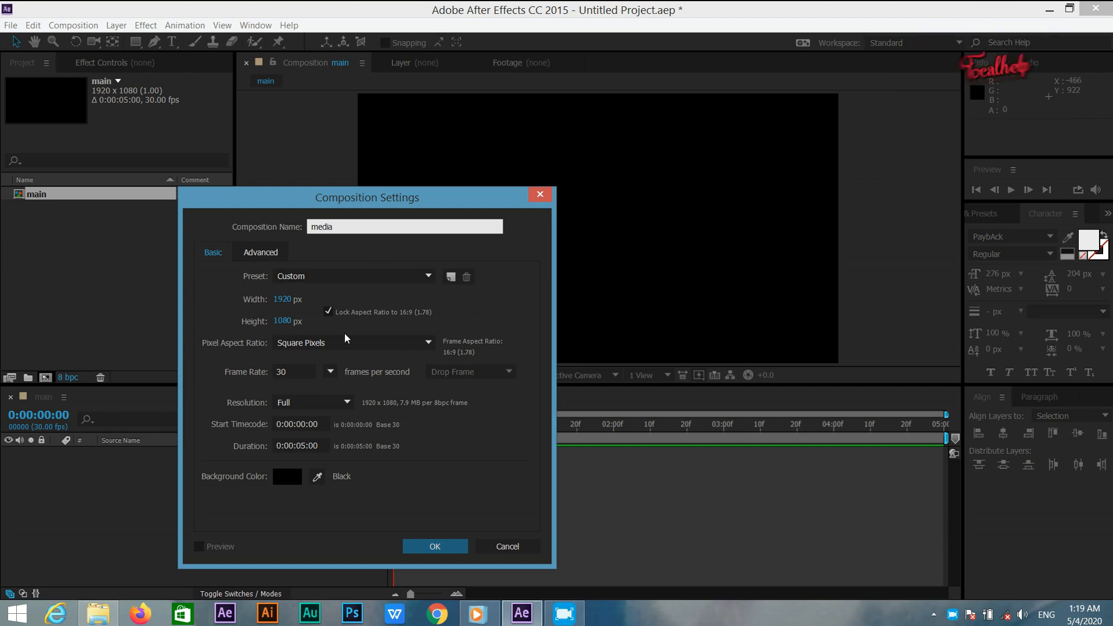
click(429, 546)
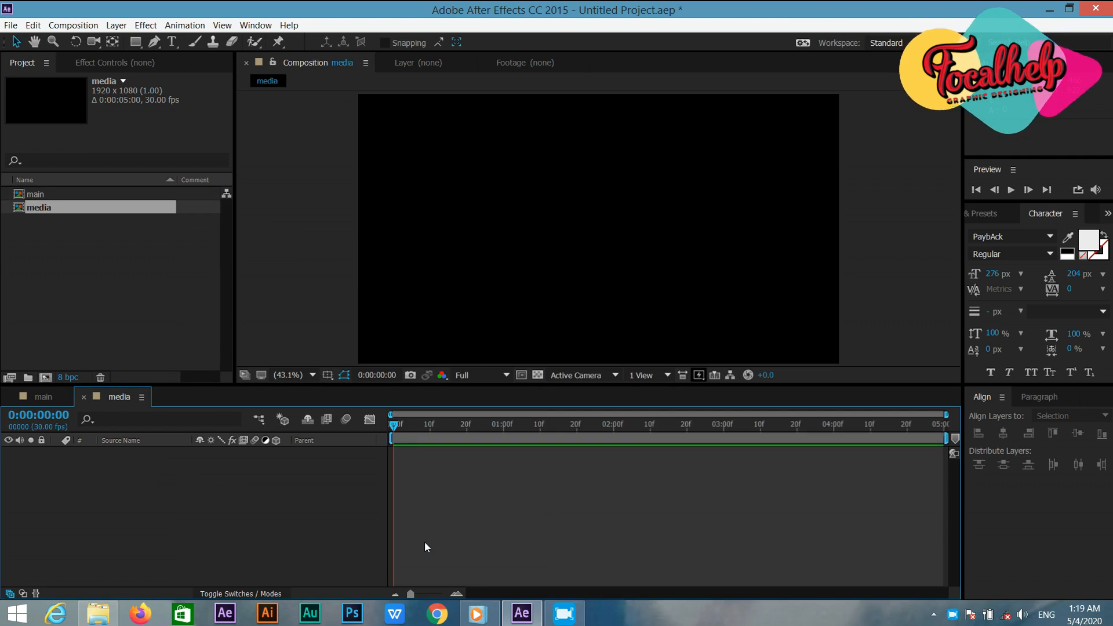
right_click(96, 319)
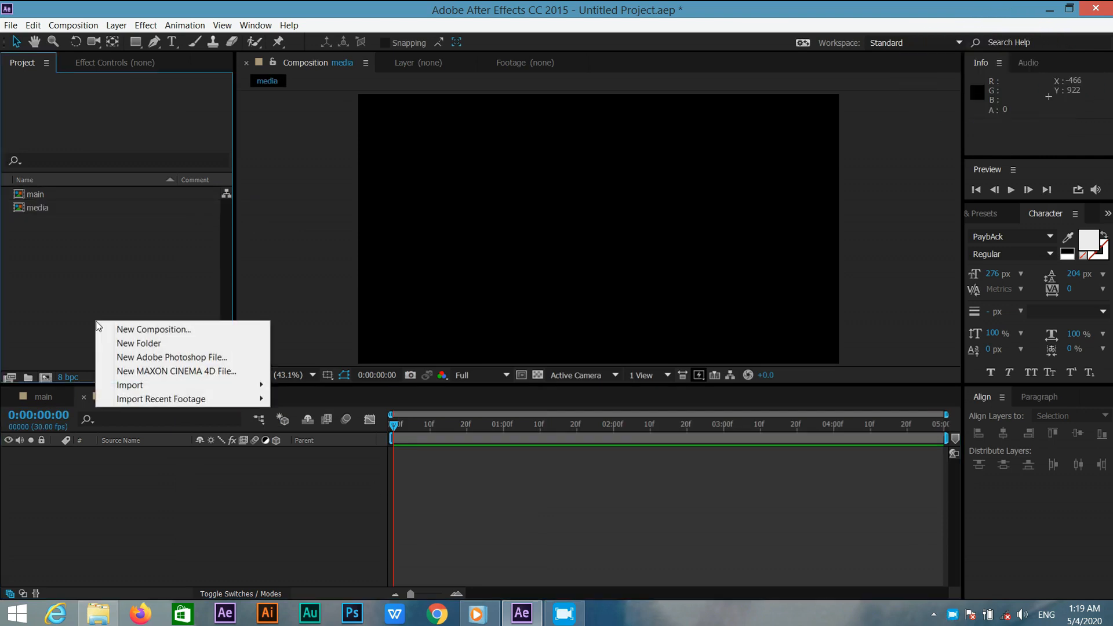
mouse_move(159, 385)
click(283, 385)
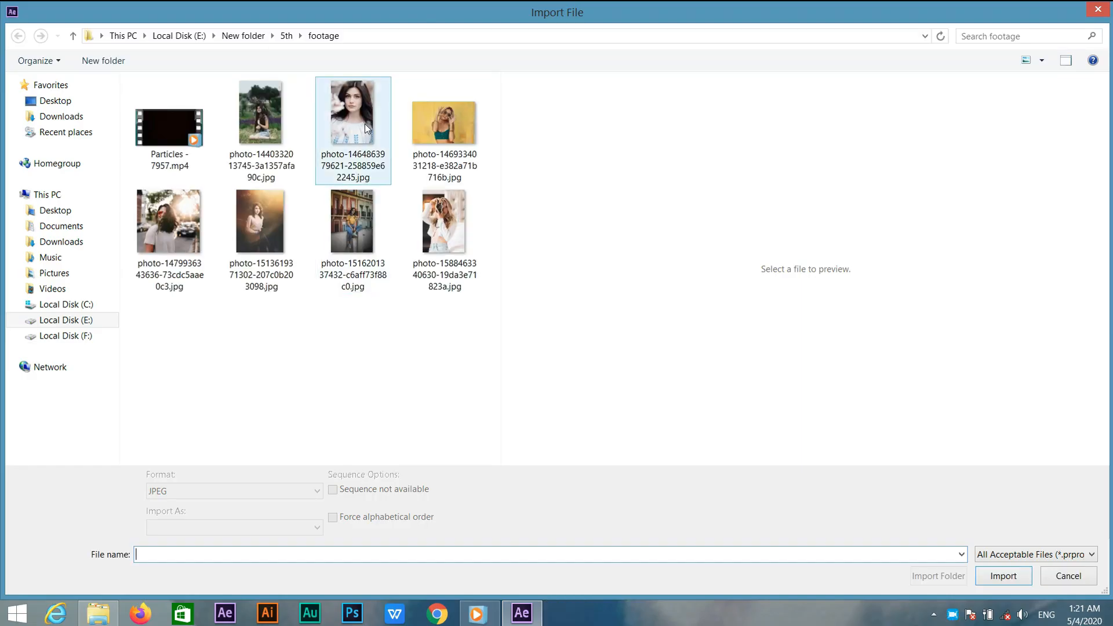
double_click(364, 124)
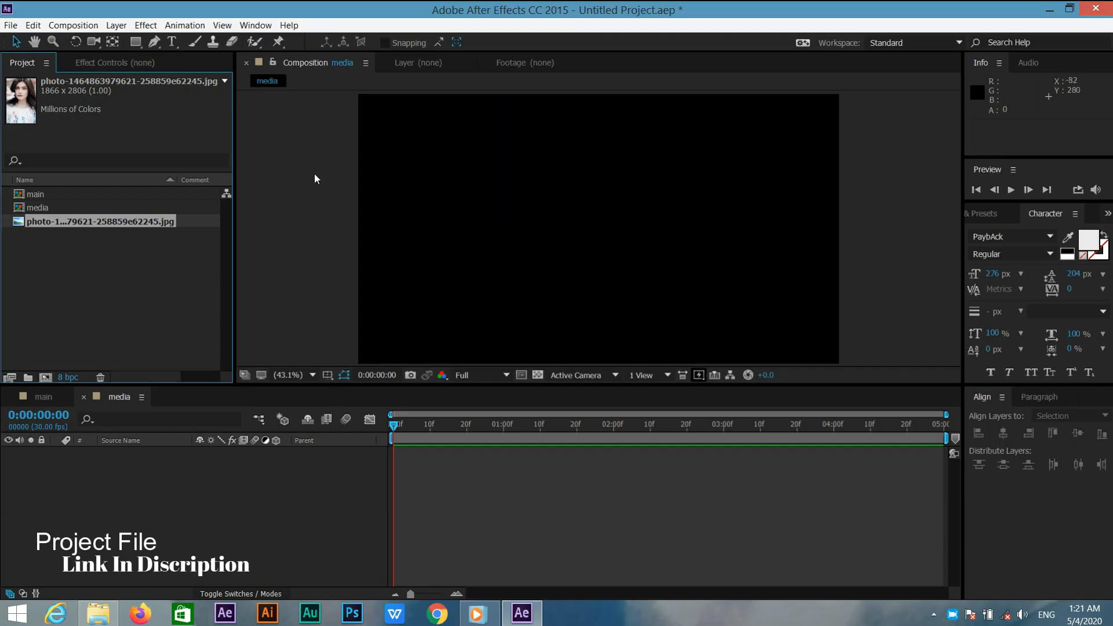
Add the photo to the media composition, scale it to about 104% and reposition it to frame the face.
drag(125, 225, 131, 470)
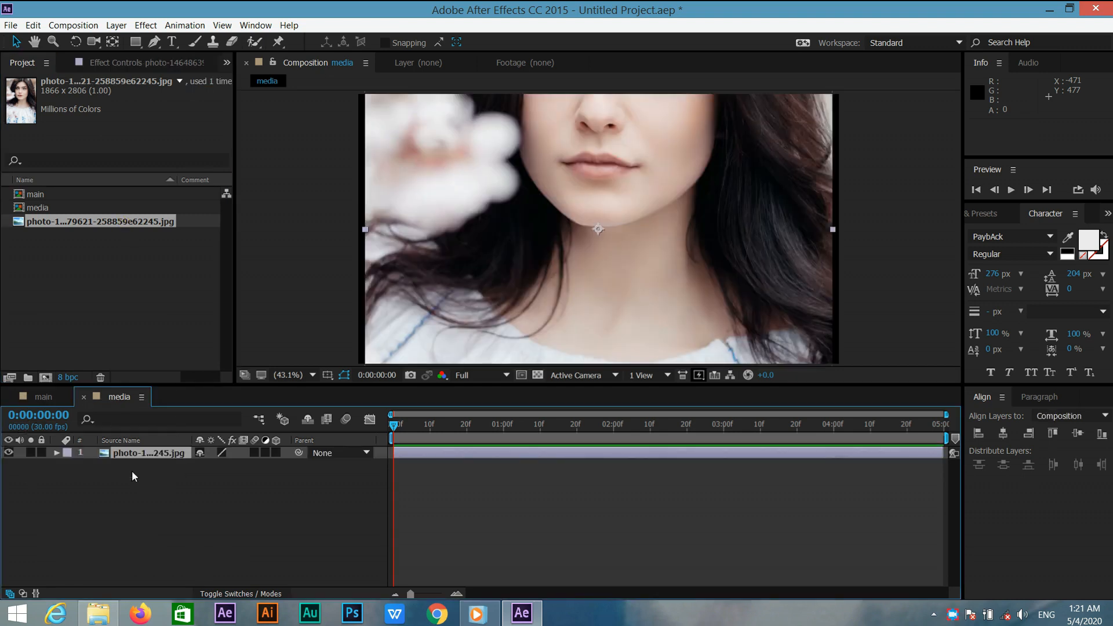
key(s)
drag(214, 466, 217, 466)
drag(552, 226, 548, 329)
drag(561, 249, 564, 250)
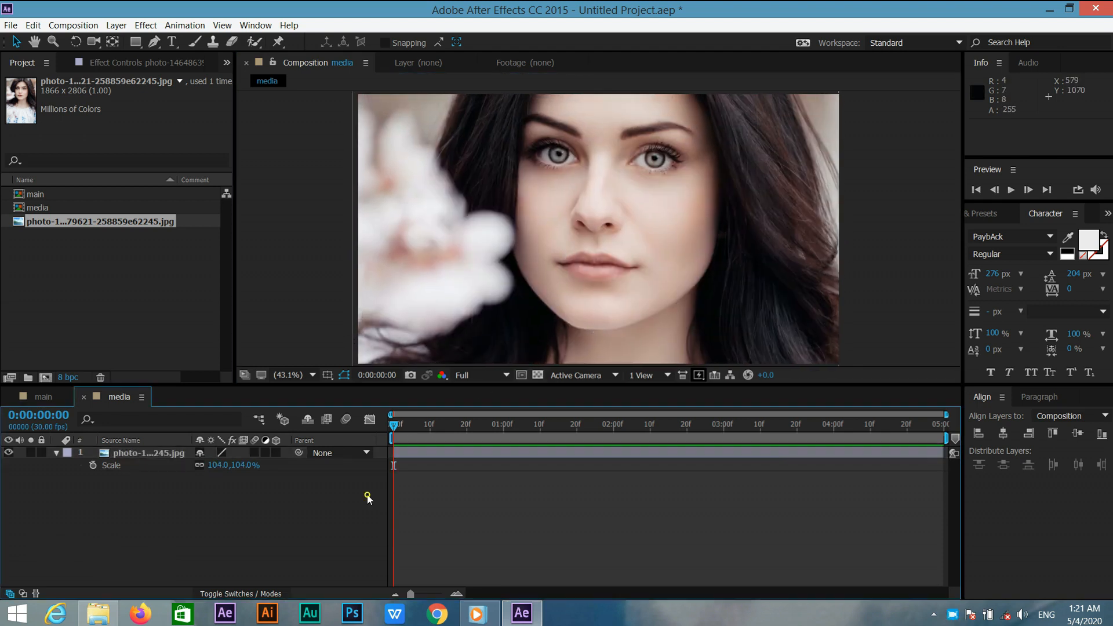
Place the media composition as a layer in the main composition.
click(58, 454)
click(57, 396)
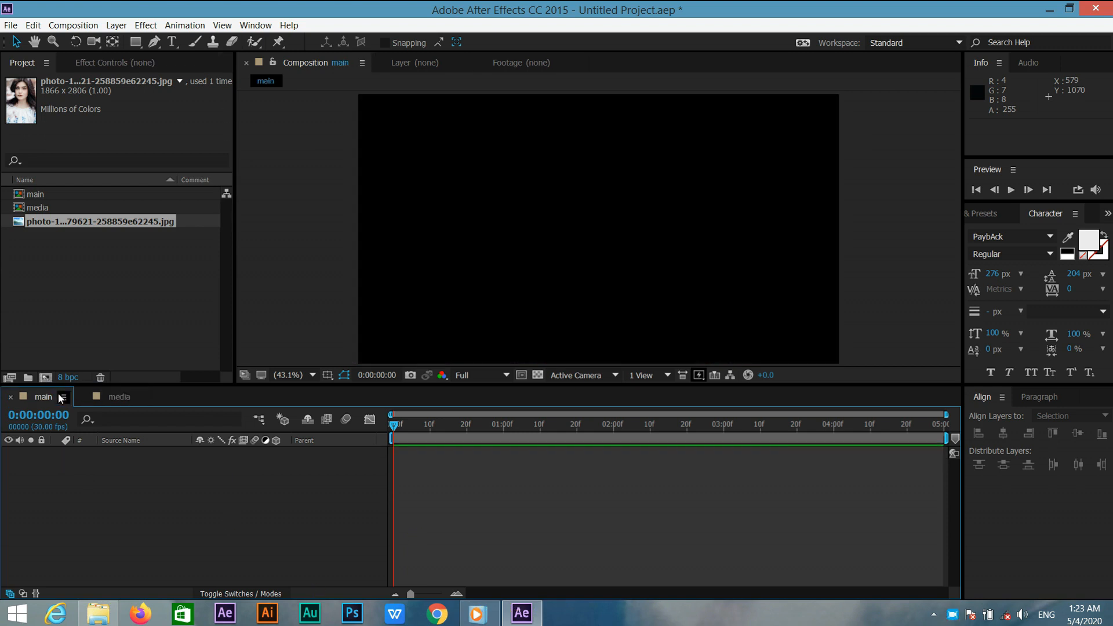
click(94, 308)
drag(74, 203, 96, 456)
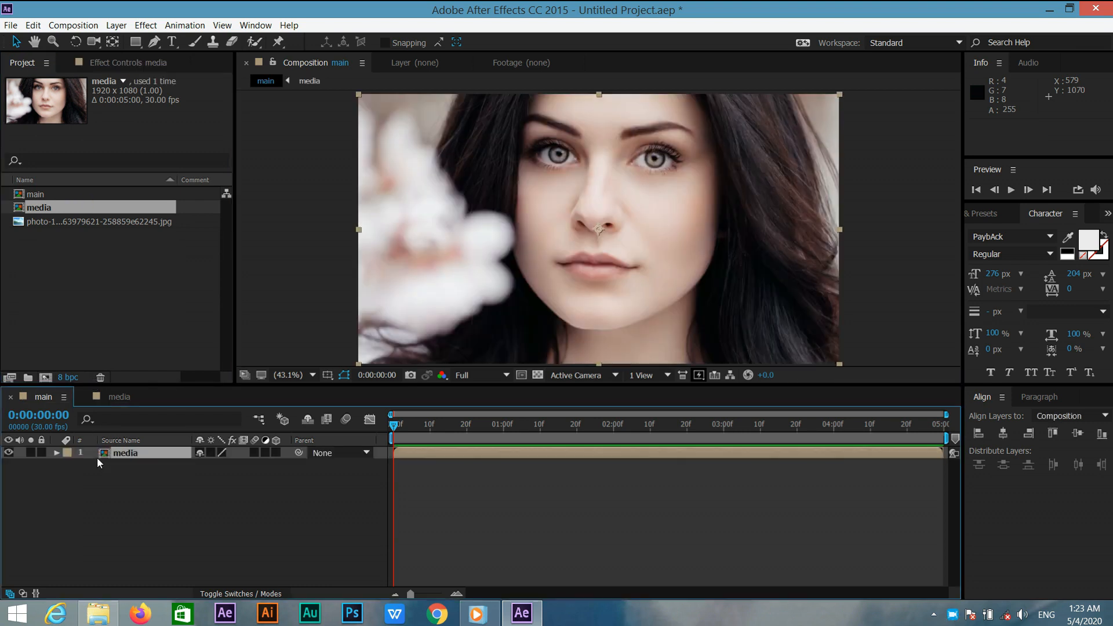
Apply the Tint effect to the media layer and set Amount to Tint to 50%.
click(992, 215)
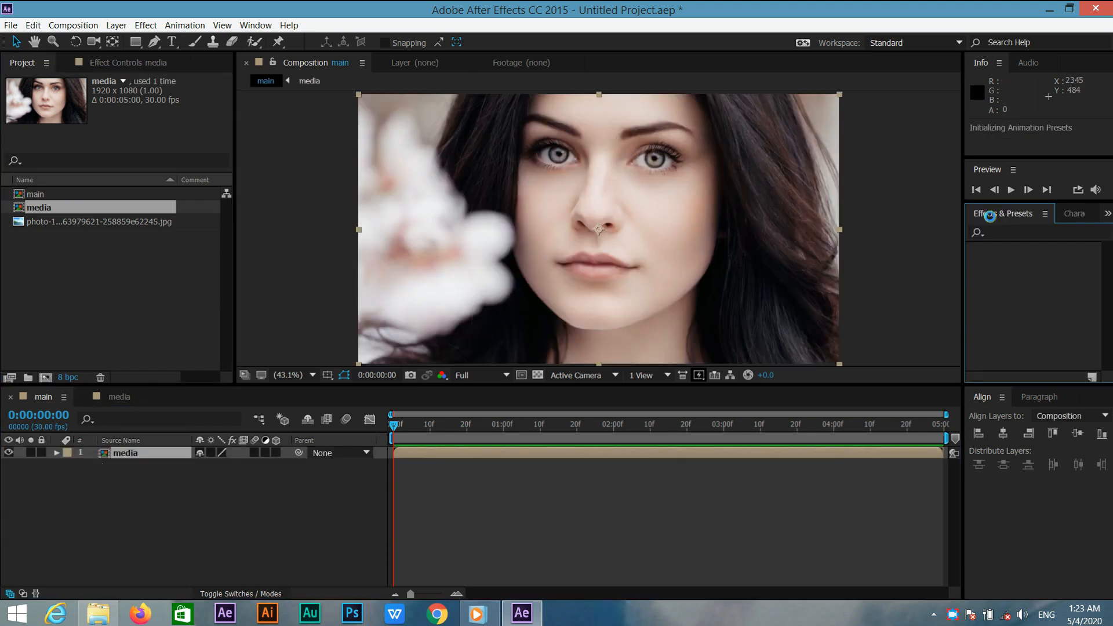
click(1030, 232)
text(tint)
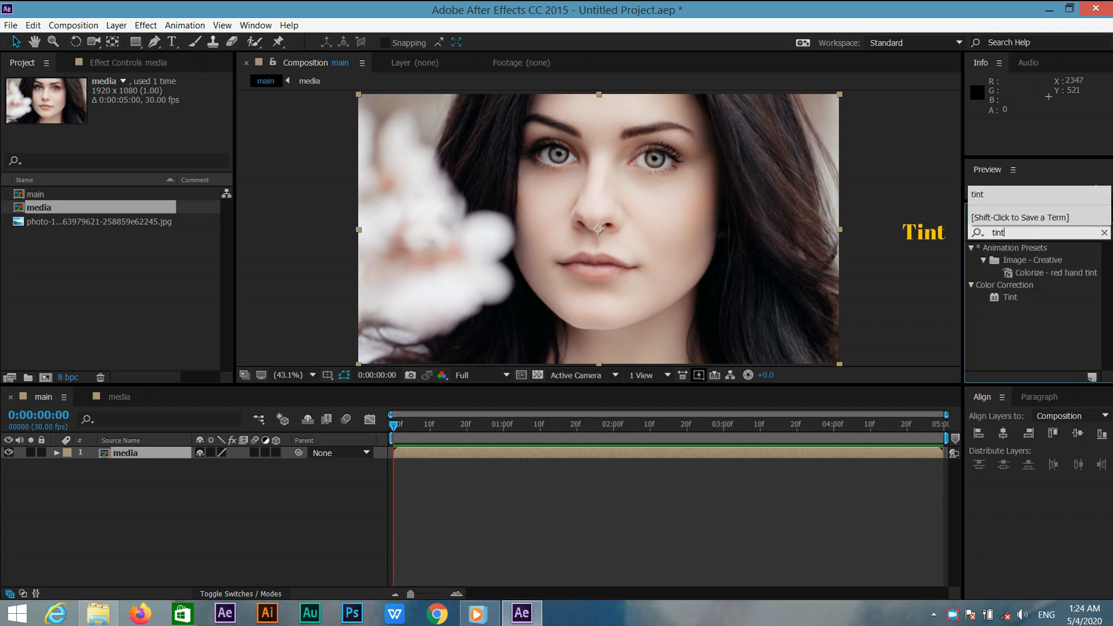
drag(1012, 302, 124, 453)
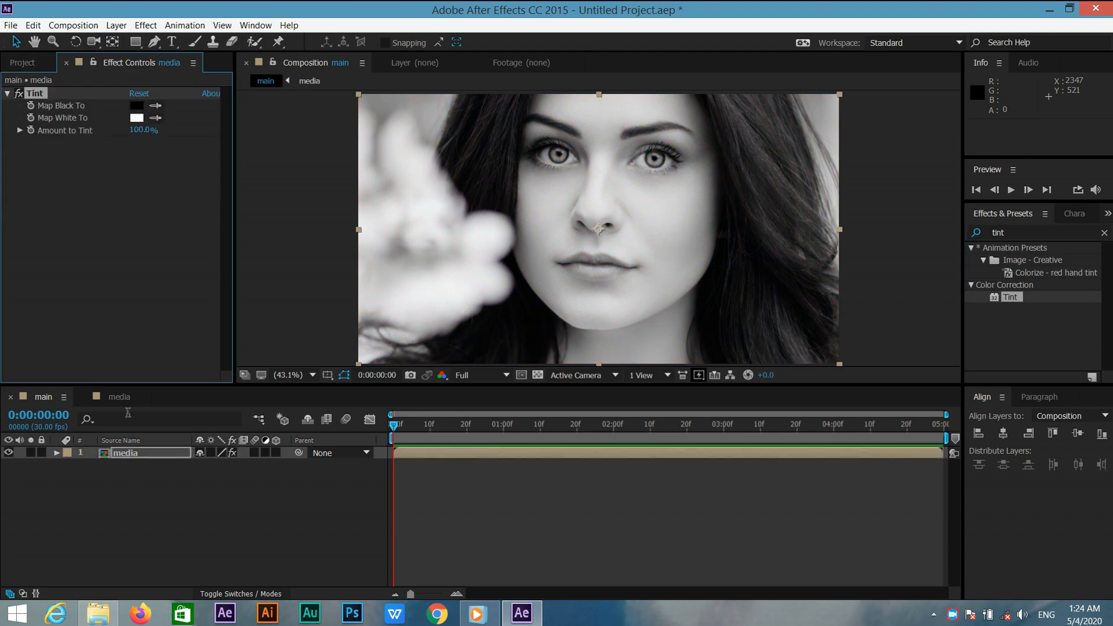
click(143, 131)
text(50)
key(Return)
Apply Directional Blur to the media layer with Direction 60° and Blur Length 30.
click(1037, 232)
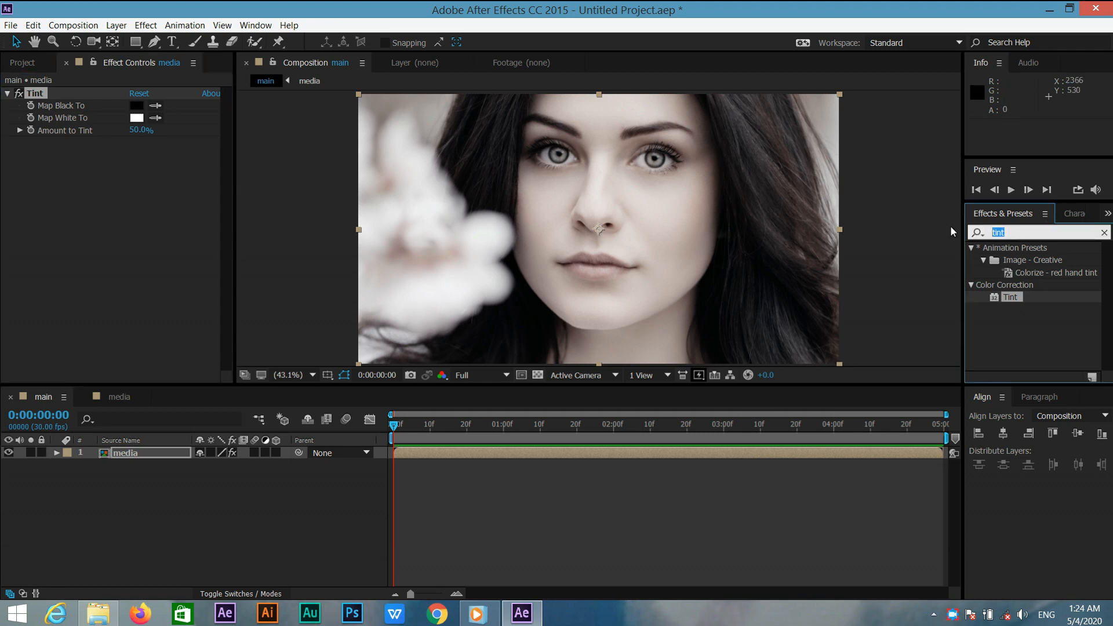
text(direc)
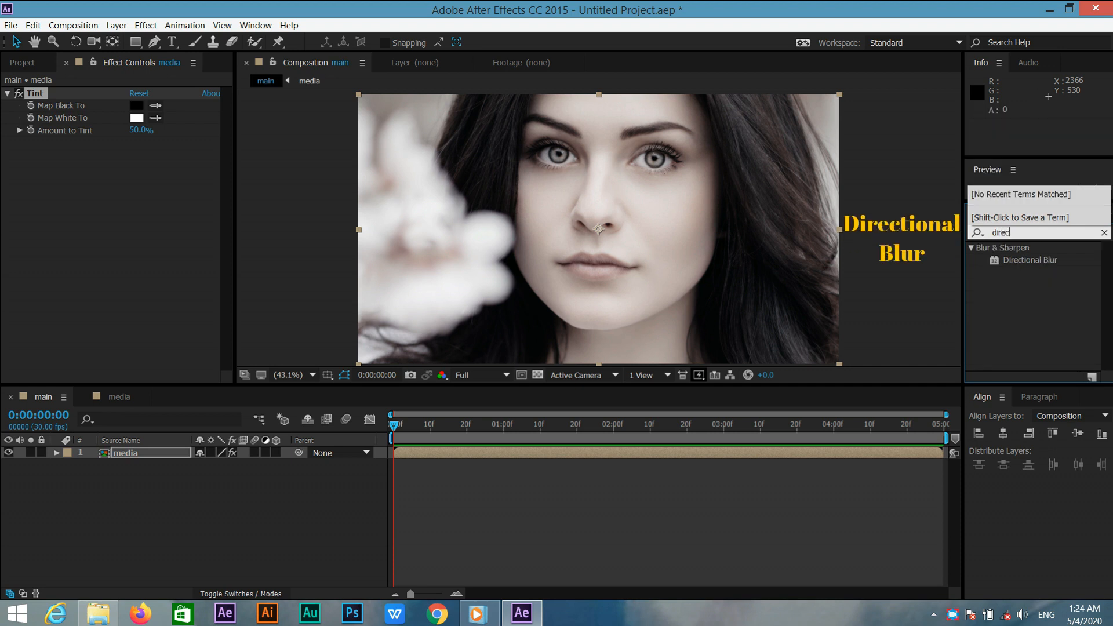
drag(1053, 258, 183, 454)
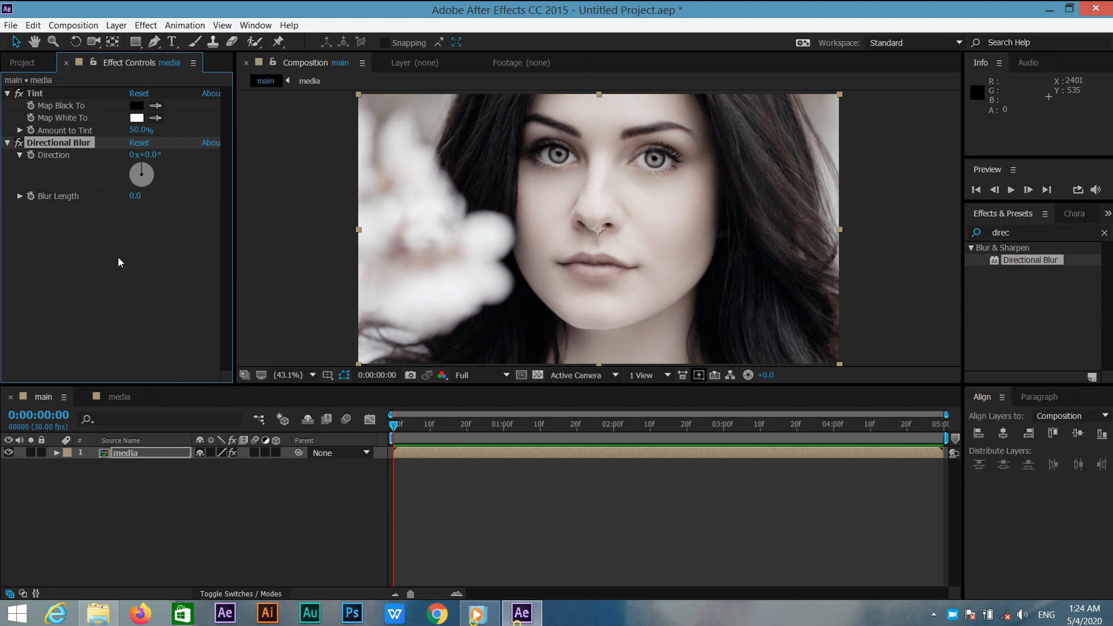
click(153, 154)
text(60)
key(Return)
click(136, 197)
text(30)
key(Return)
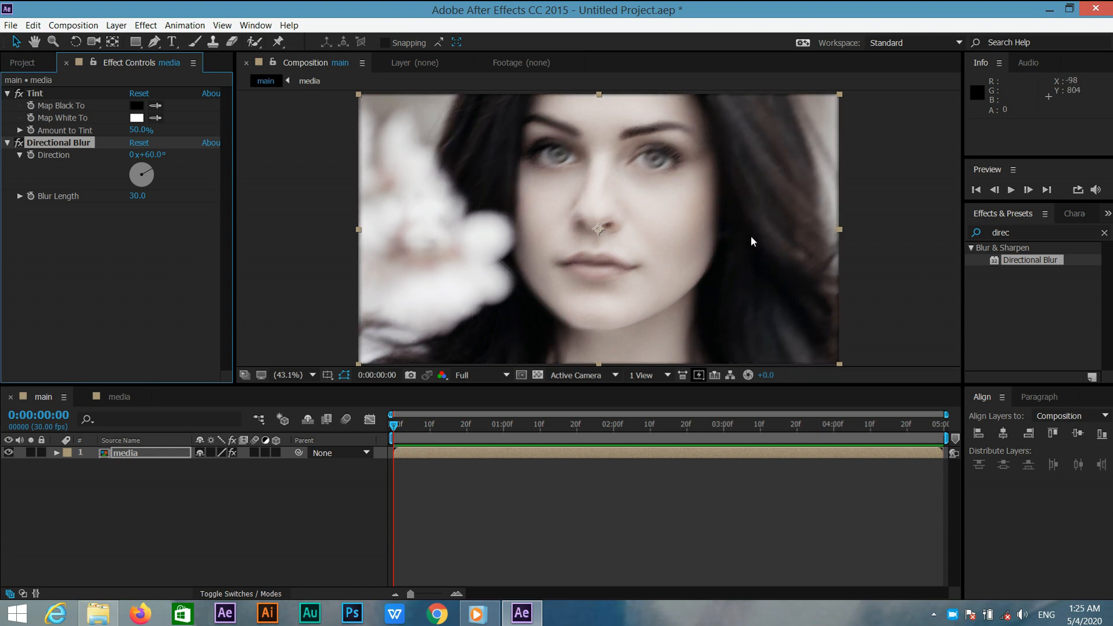
Apply the Curves effect and raise the Blue channel curve by pulling its top point inward.
click(1024, 232)
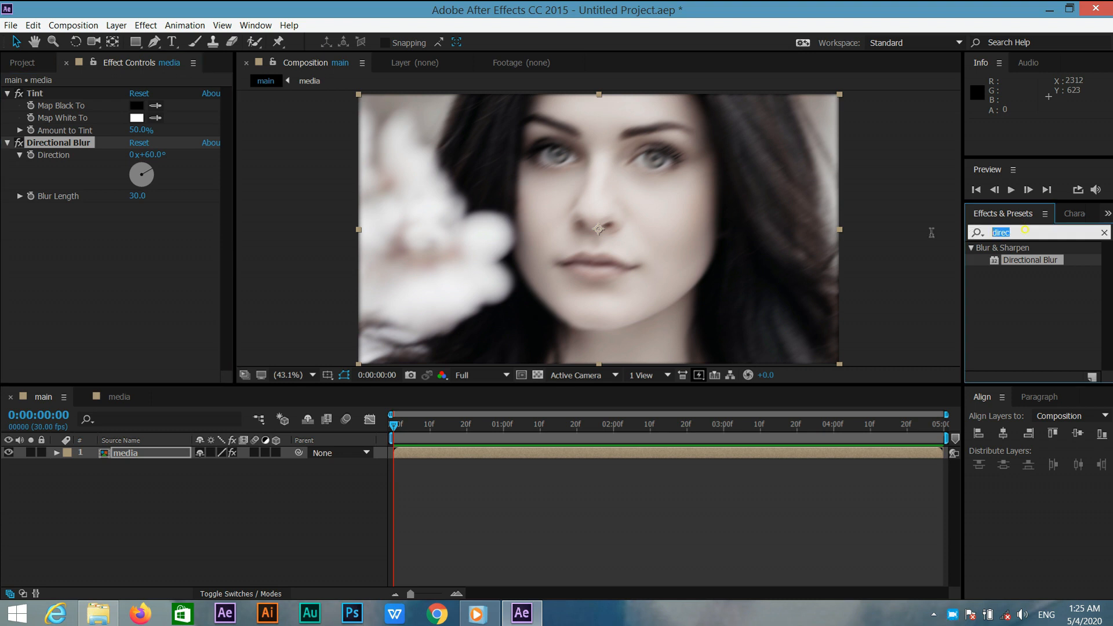
text(cur)
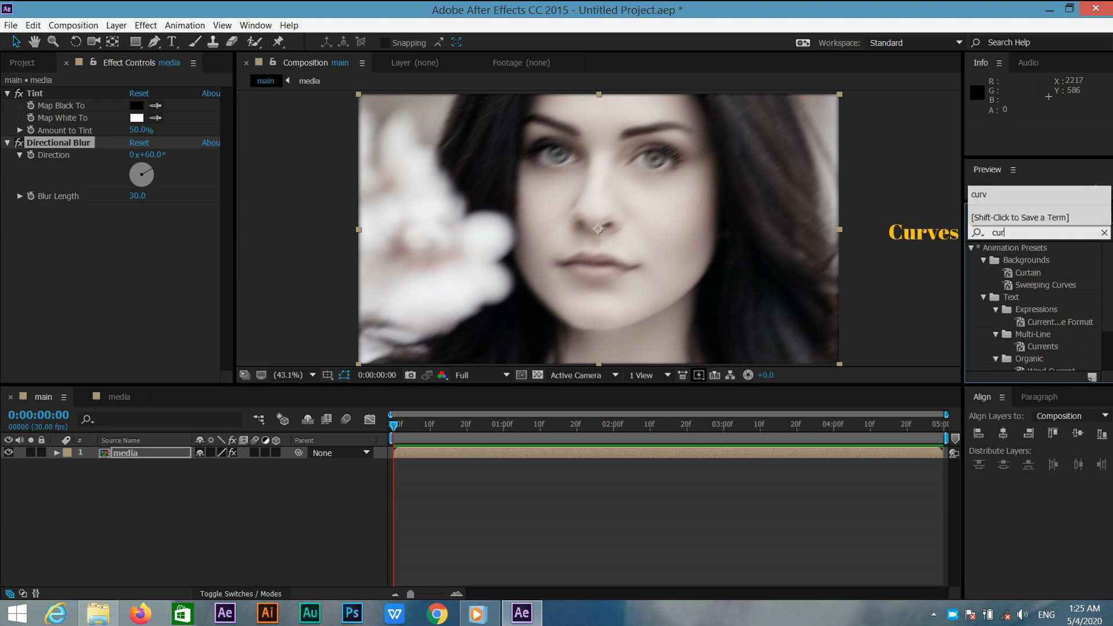
text(v)
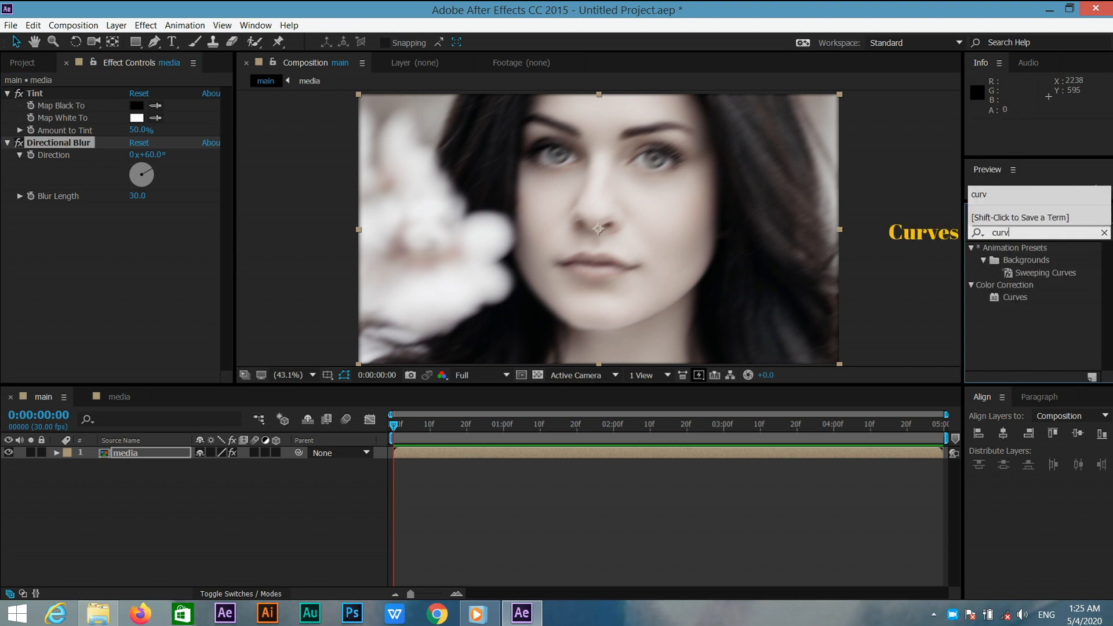
click(1015, 297)
drag(1014, 298, 570, 283)
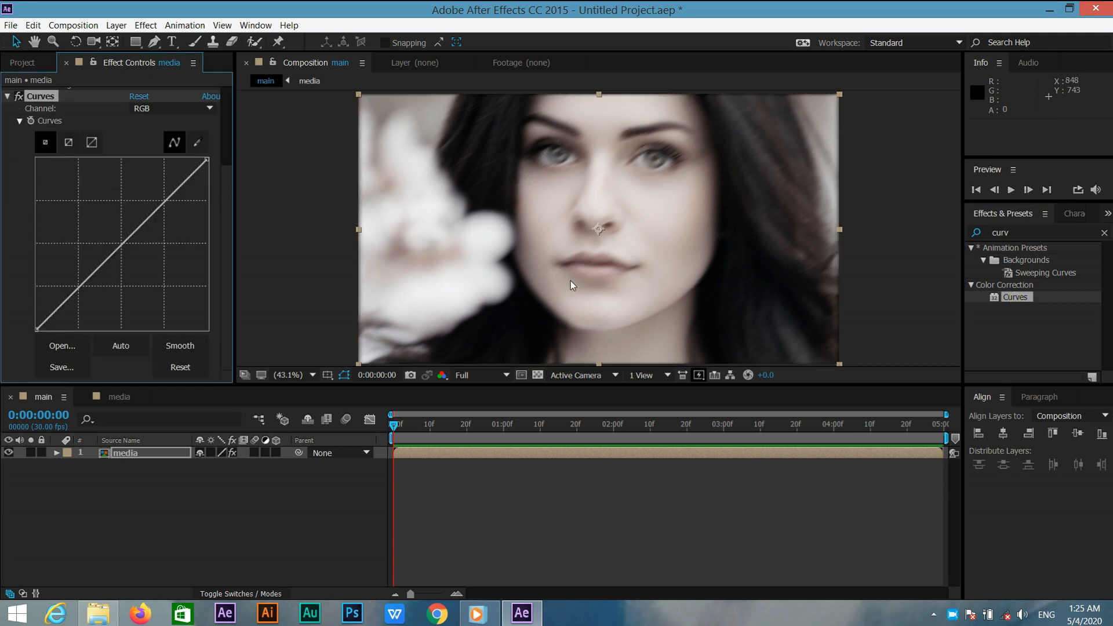
click(177, 108)
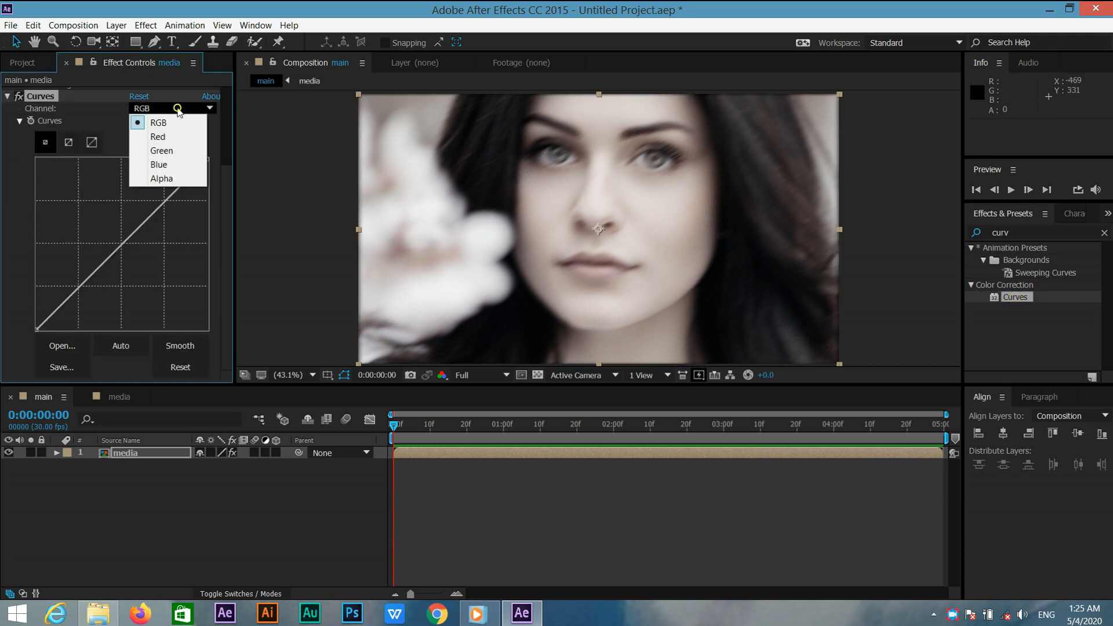
click(174, 165)
drag(197, 167, 167, 158)
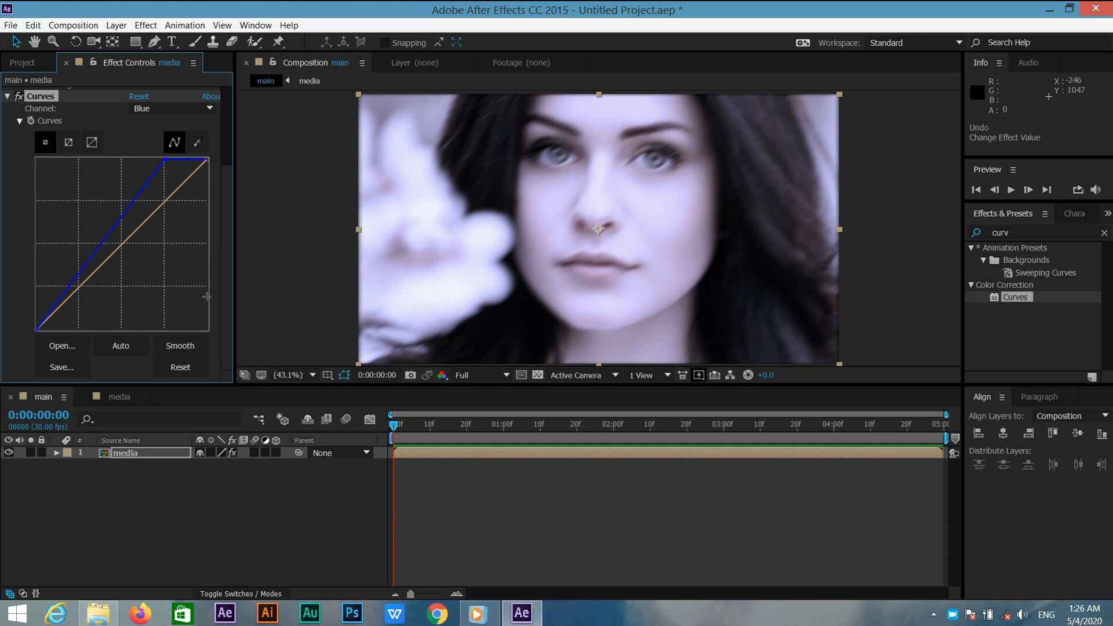
Show the layer's Scale and Rotation, and at the last frame keyframe Scale at 105% and Rotation at 0°.
click(173, 455)
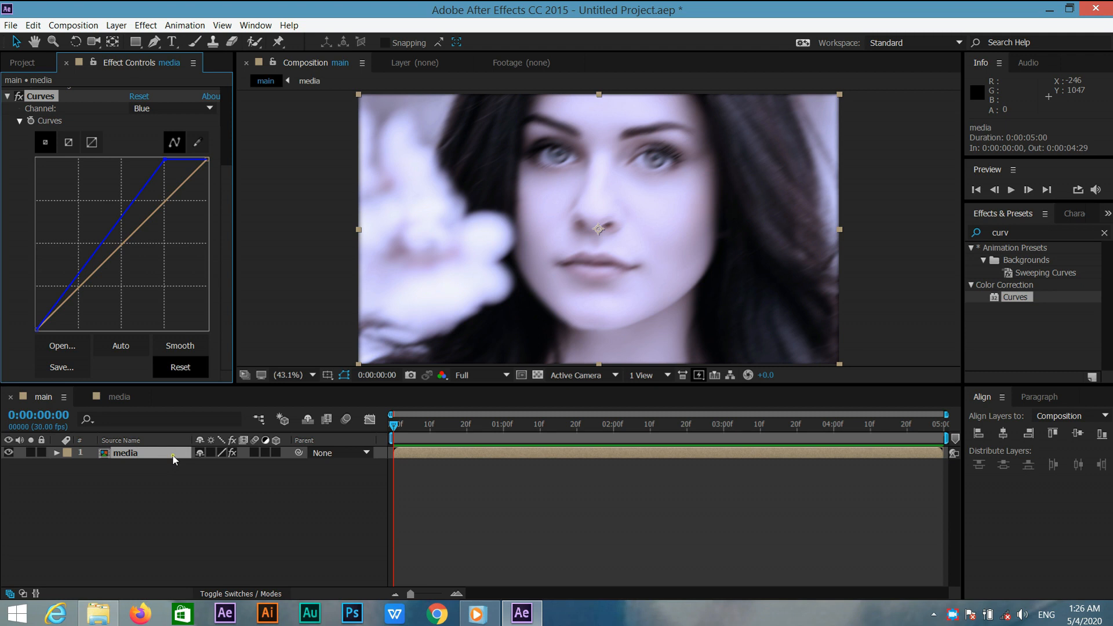
key(s)
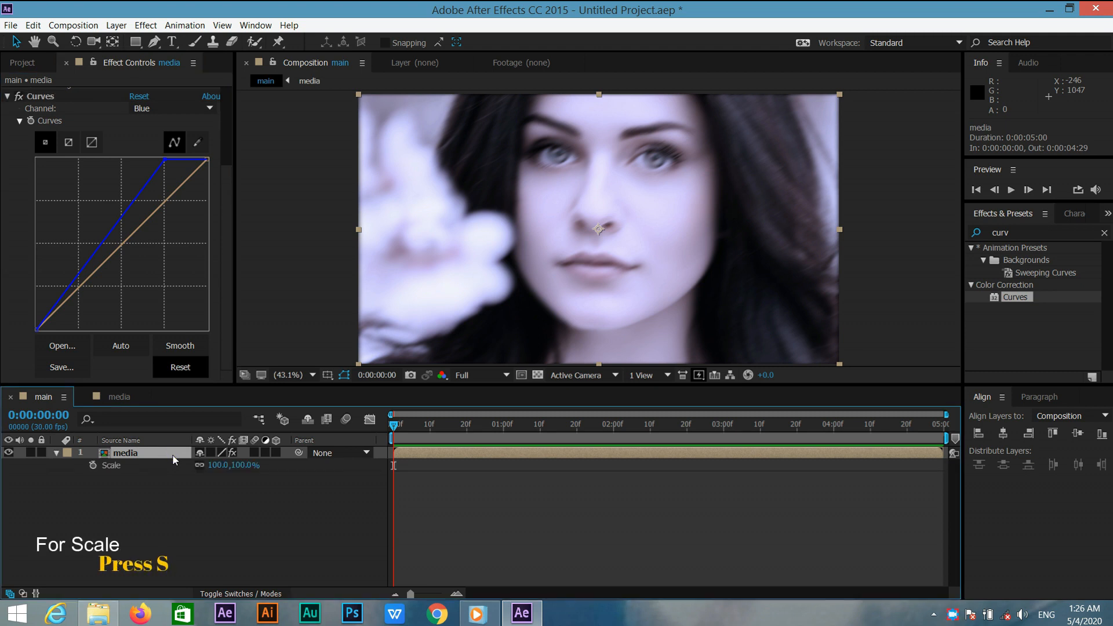
key(shift+r)
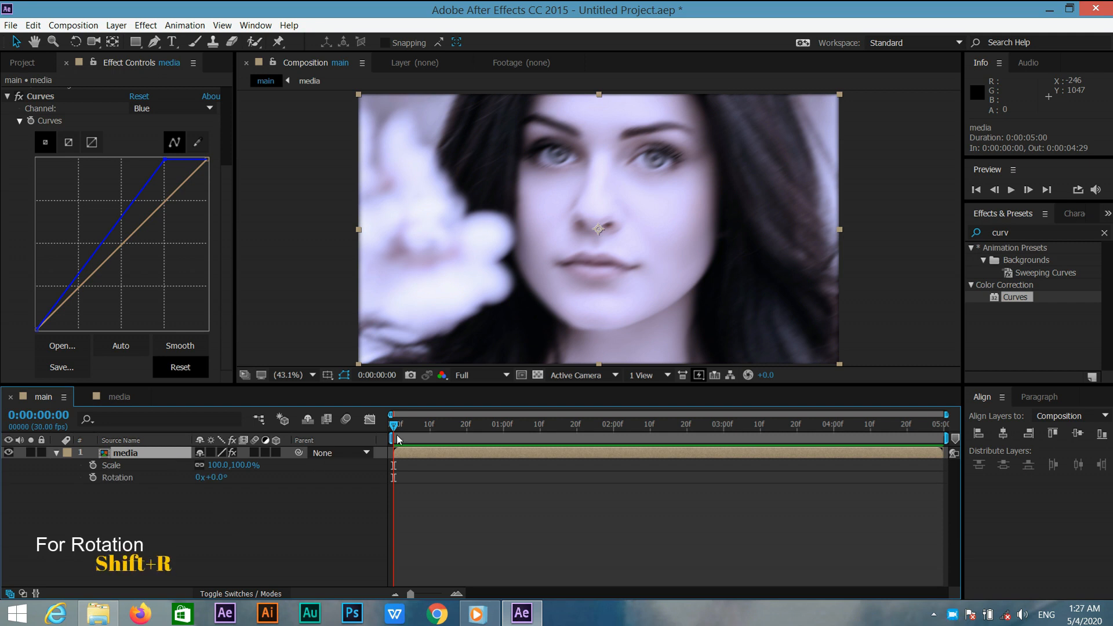
drag(393, 425, 999, 458)
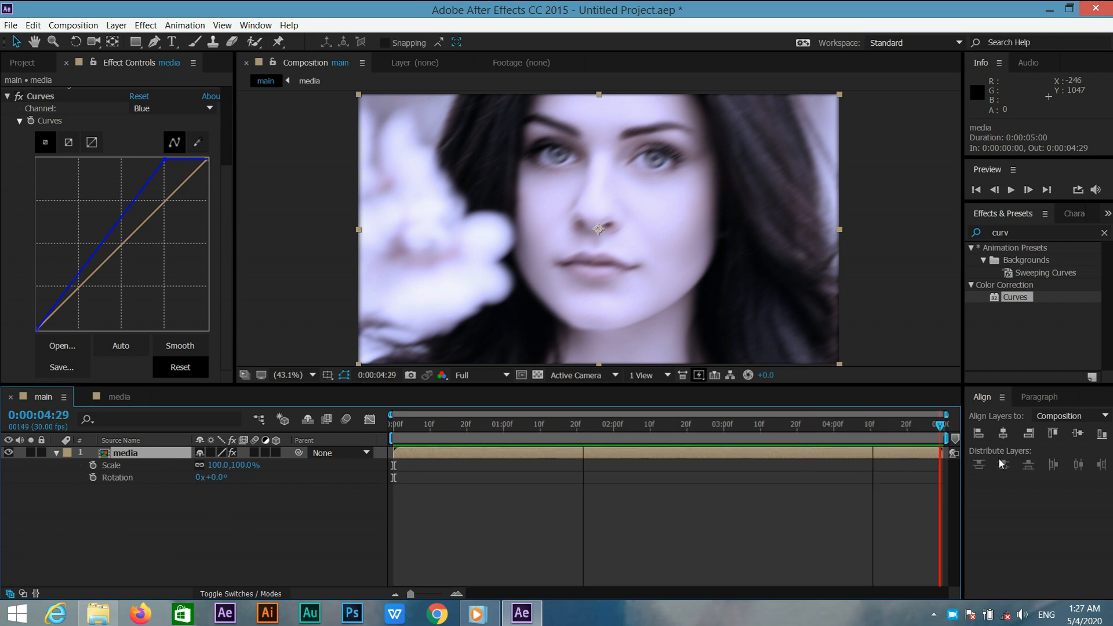
click(92, 466)
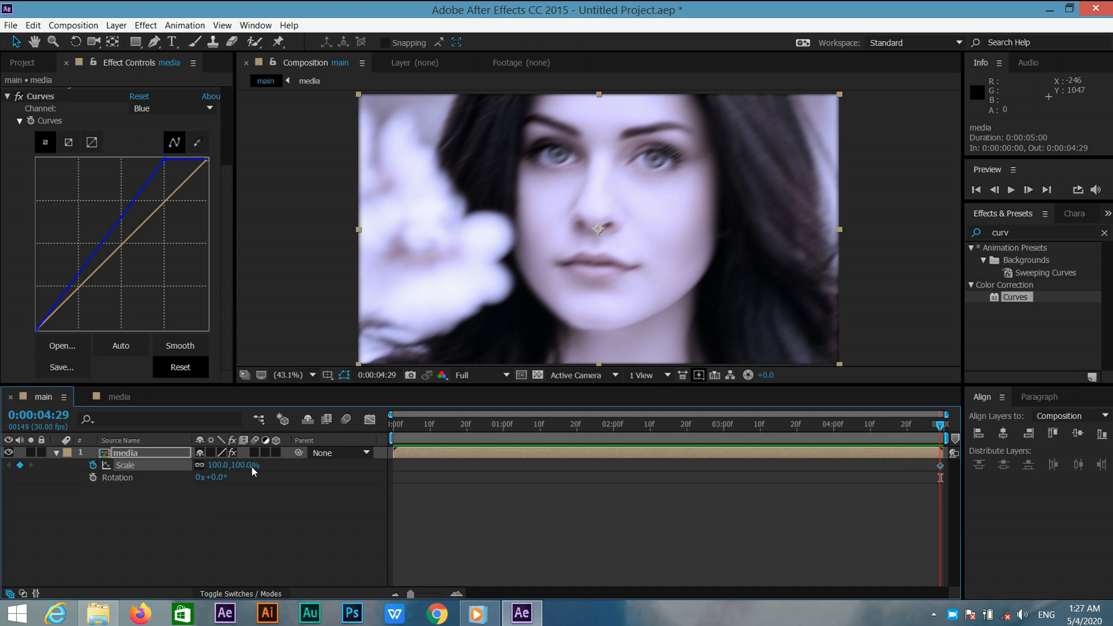
click(244, 467)
text(10)
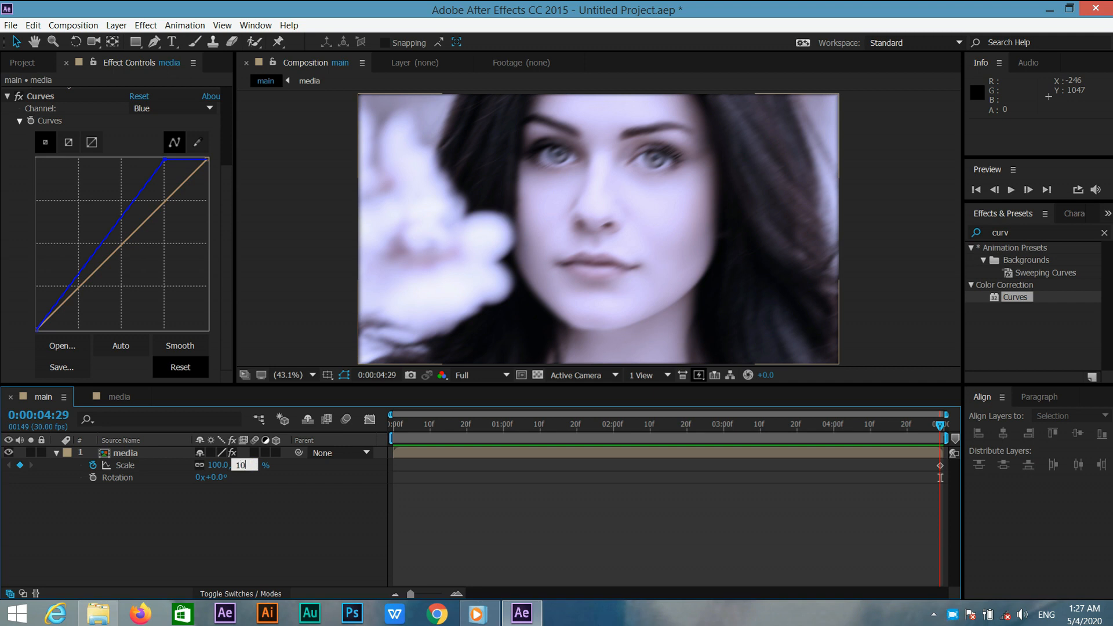
text(5)
key(Return)
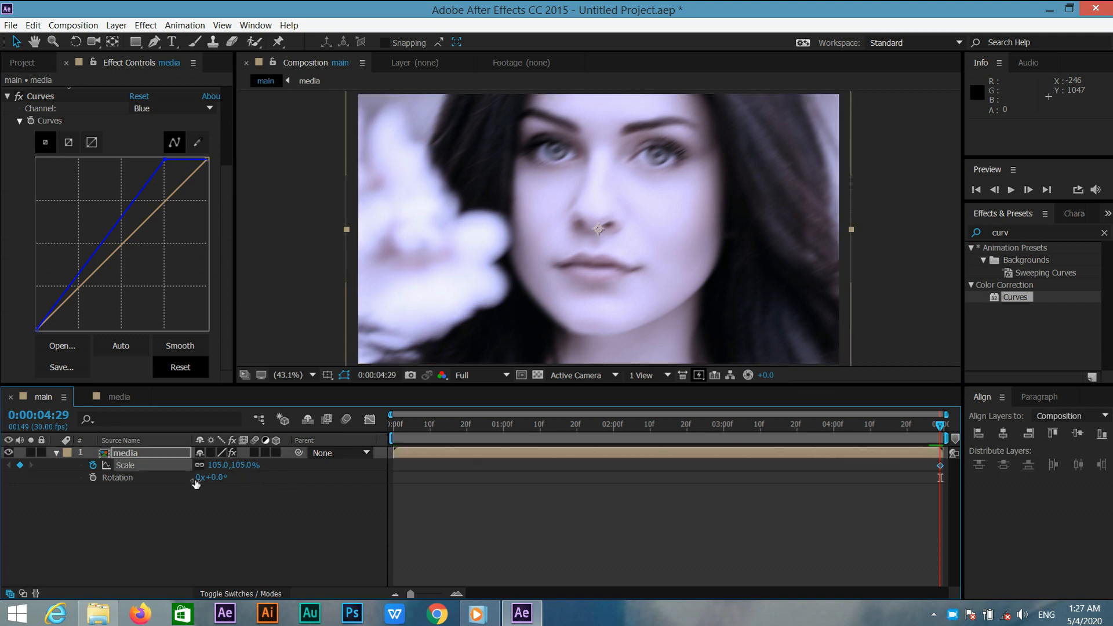
click(92, 477)
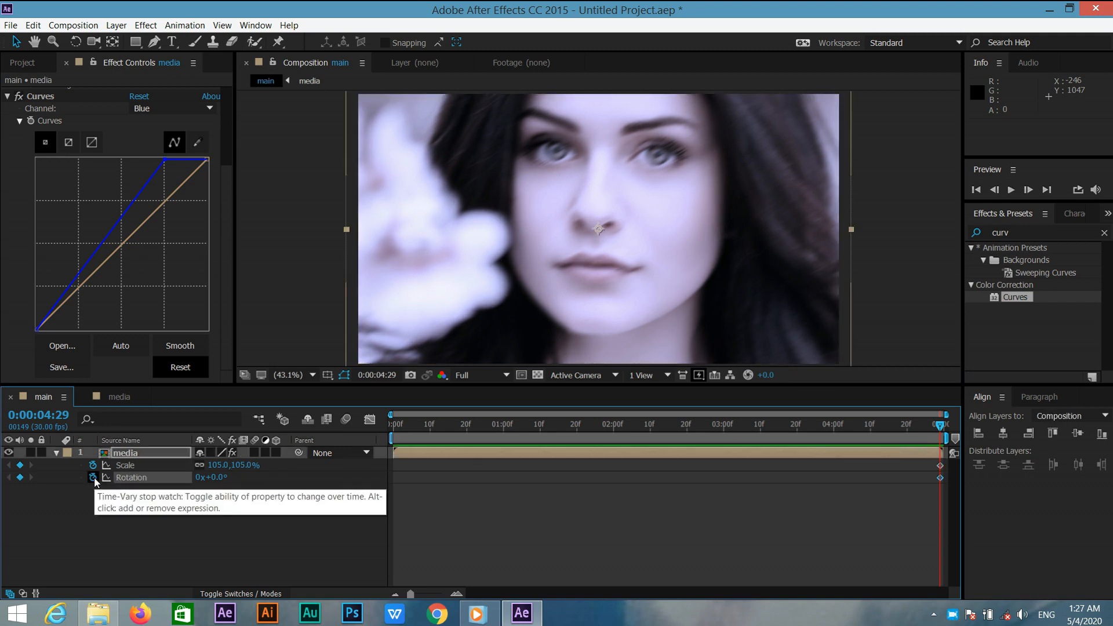
At the first frame, set keyframes with Scale 125% and Rotation -5°.
drag(638, 424, 325, 426)
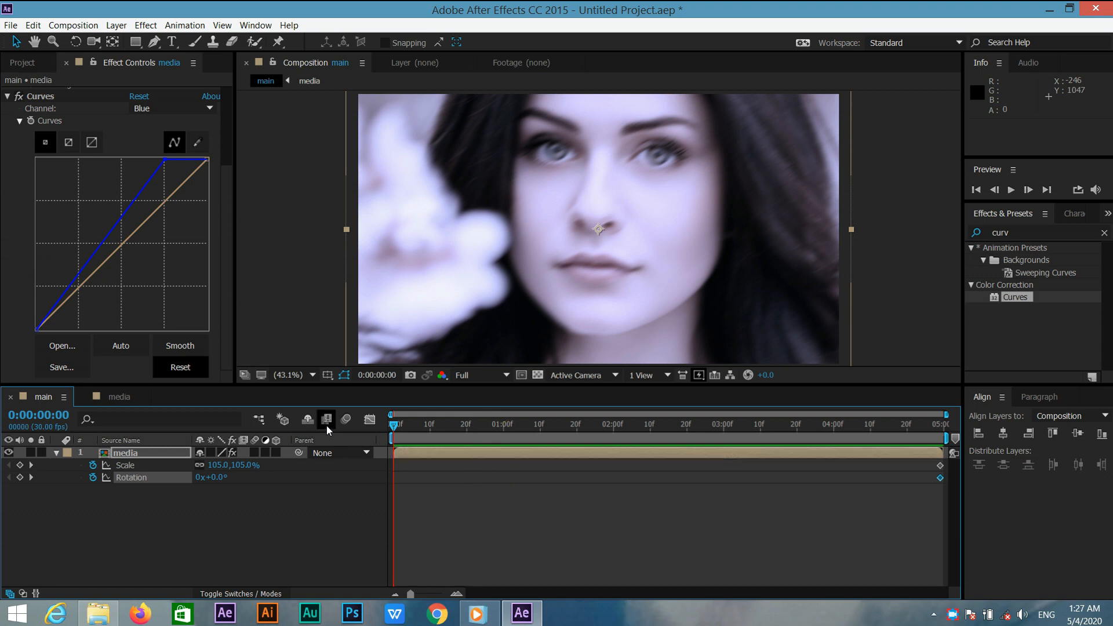
click(242, 465)
text(125)
key(Return)
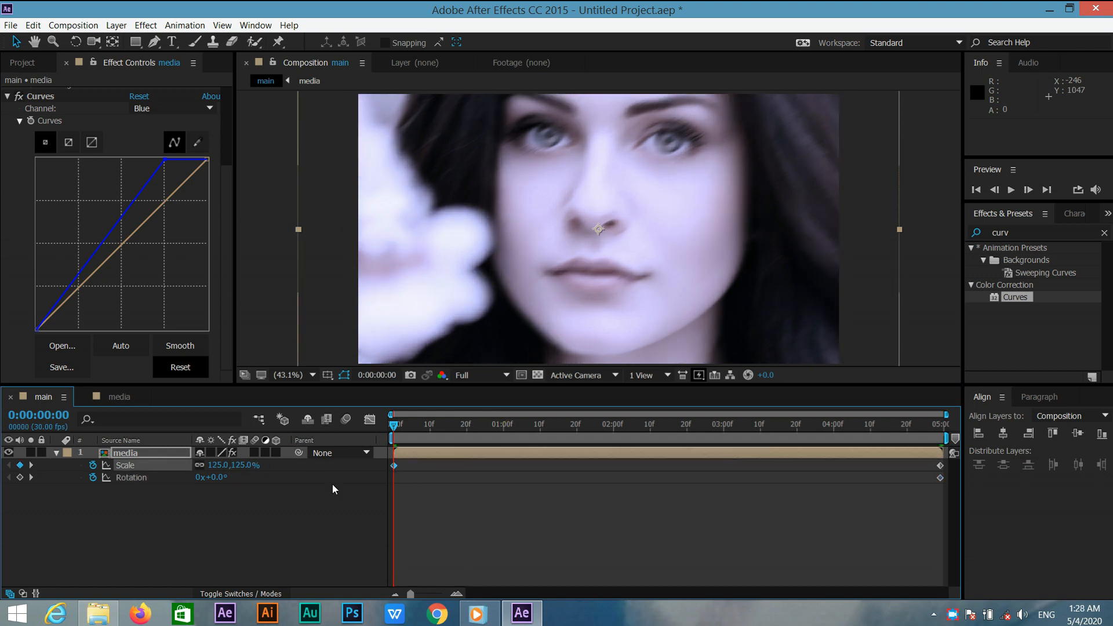
click(215, 477)
text(-5)
key(Return)
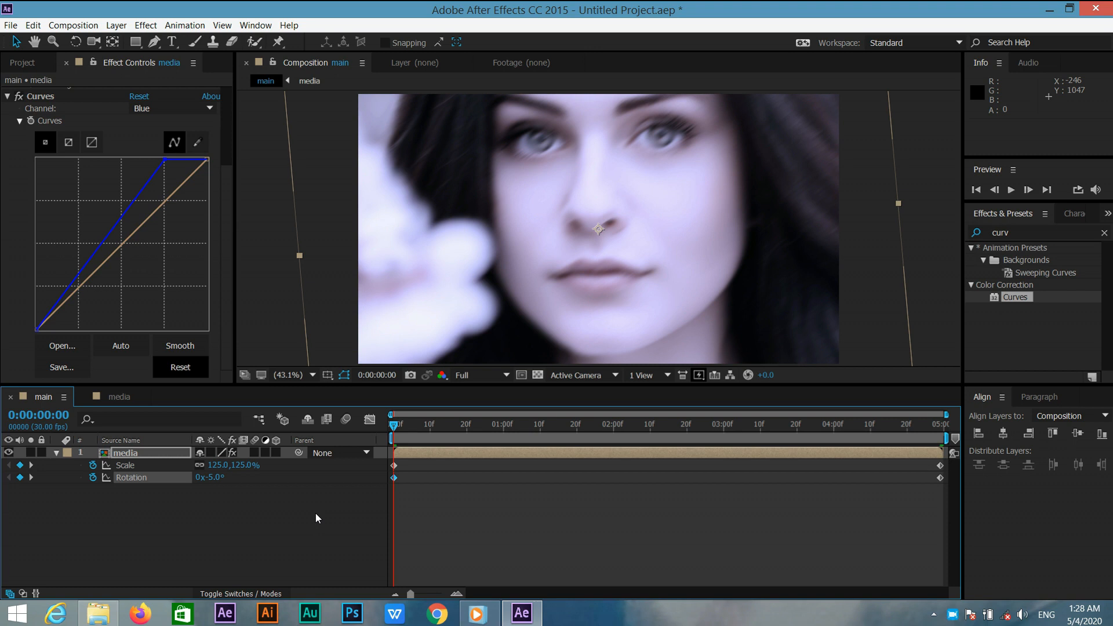
Collapse the media layer and rename it to "media 1".
click(56, 454)
right_click(134, 455)
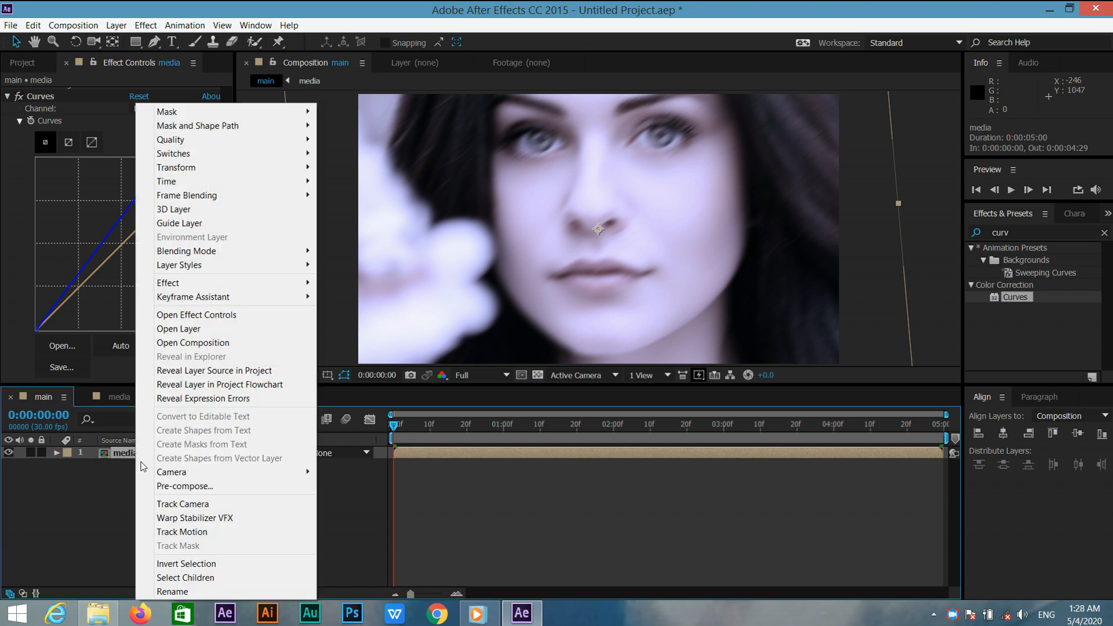
click(172, 591)
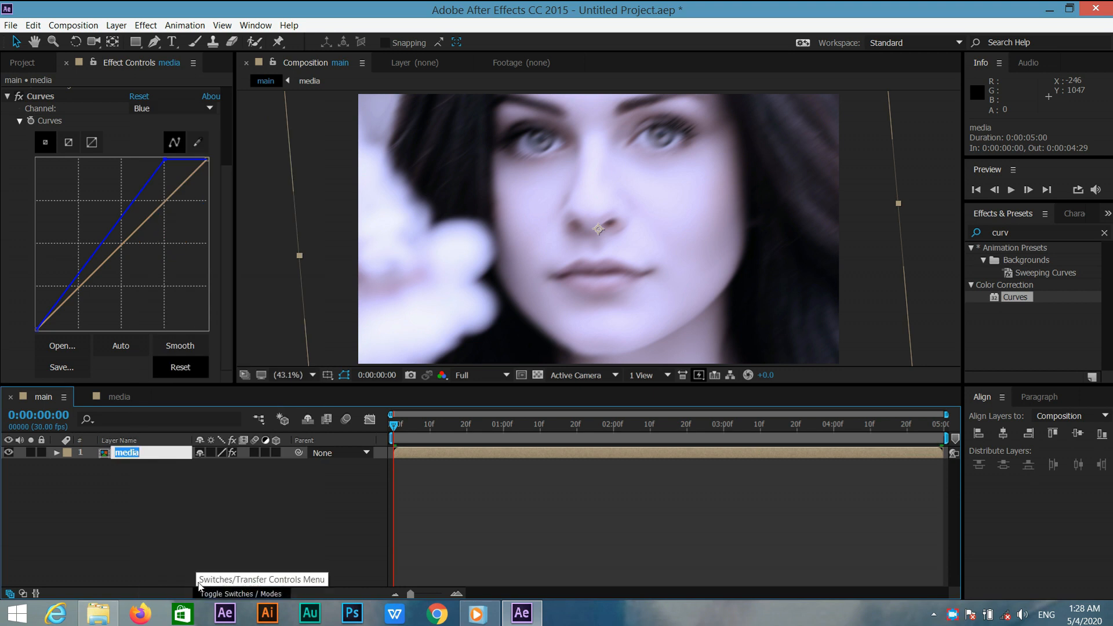
click(175, 451)
text(1)
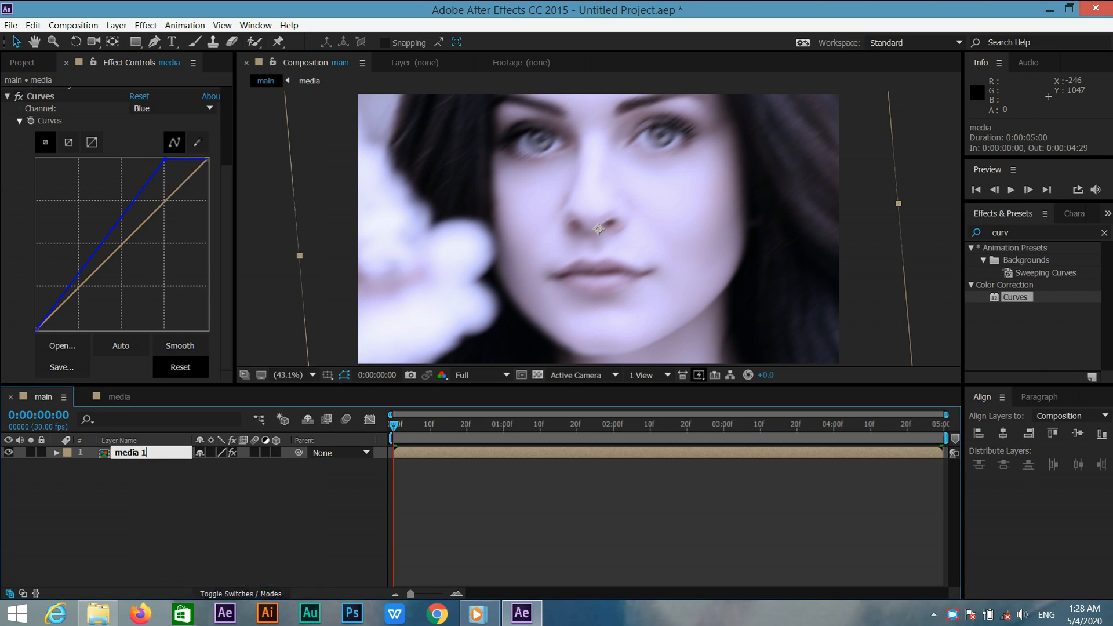
key(Return)
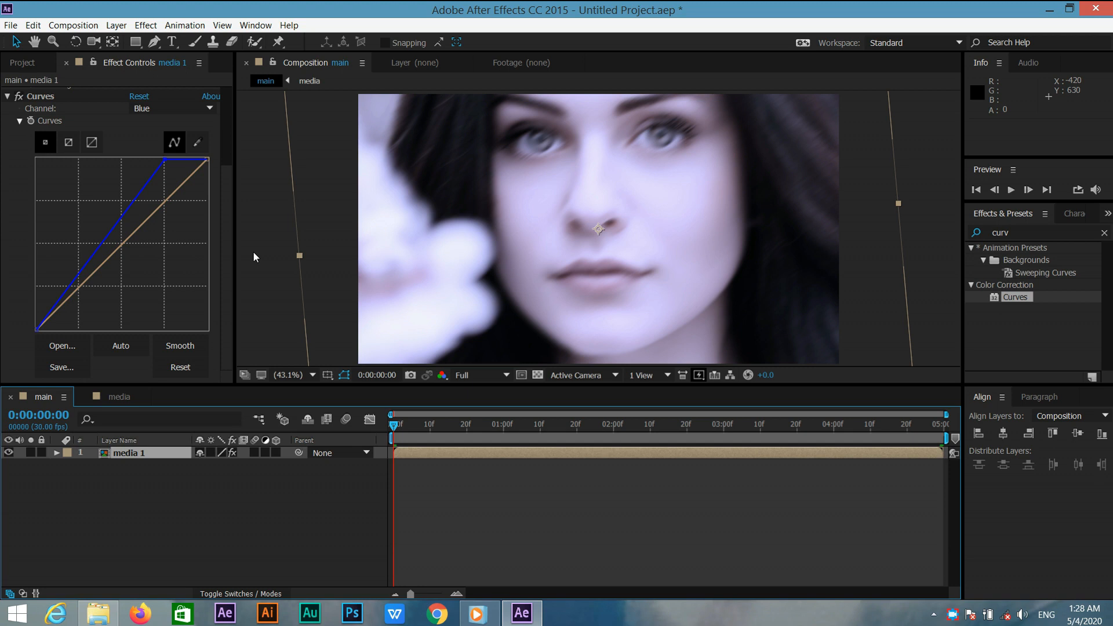
Select the Rectangle tool and set its fill to solid white and its stroke to none.
click(187, 524)
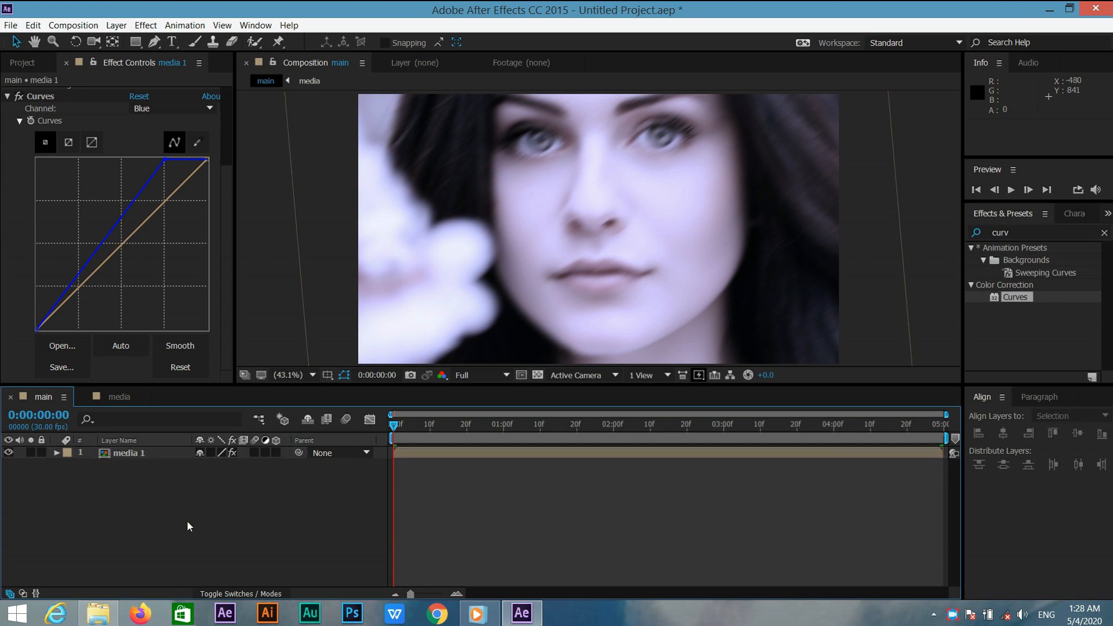
click(135, 41)
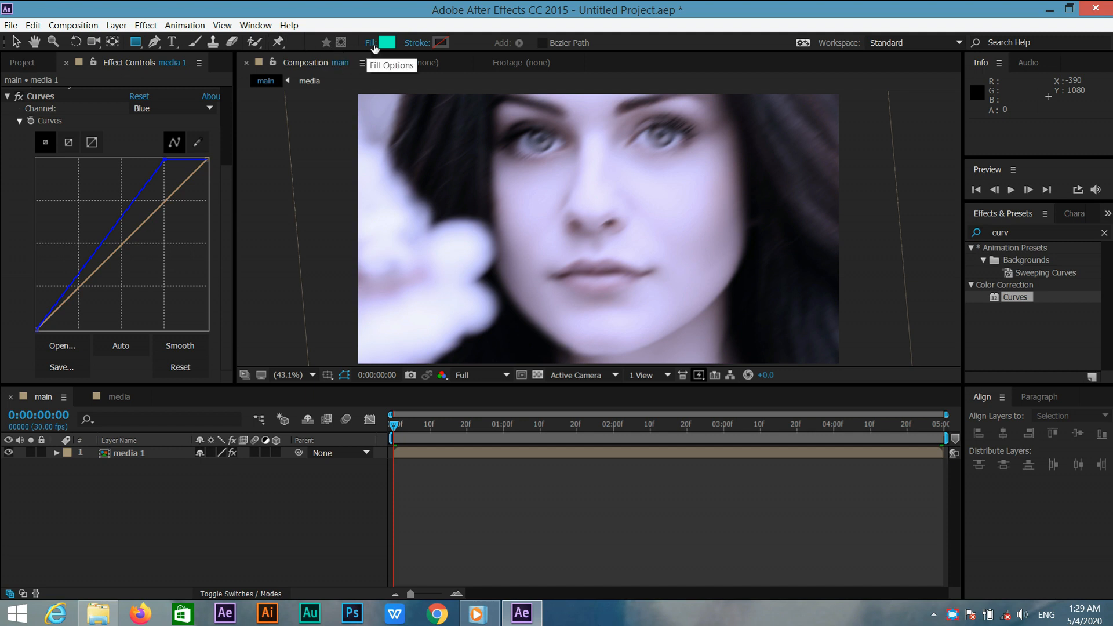
click(371, 43)
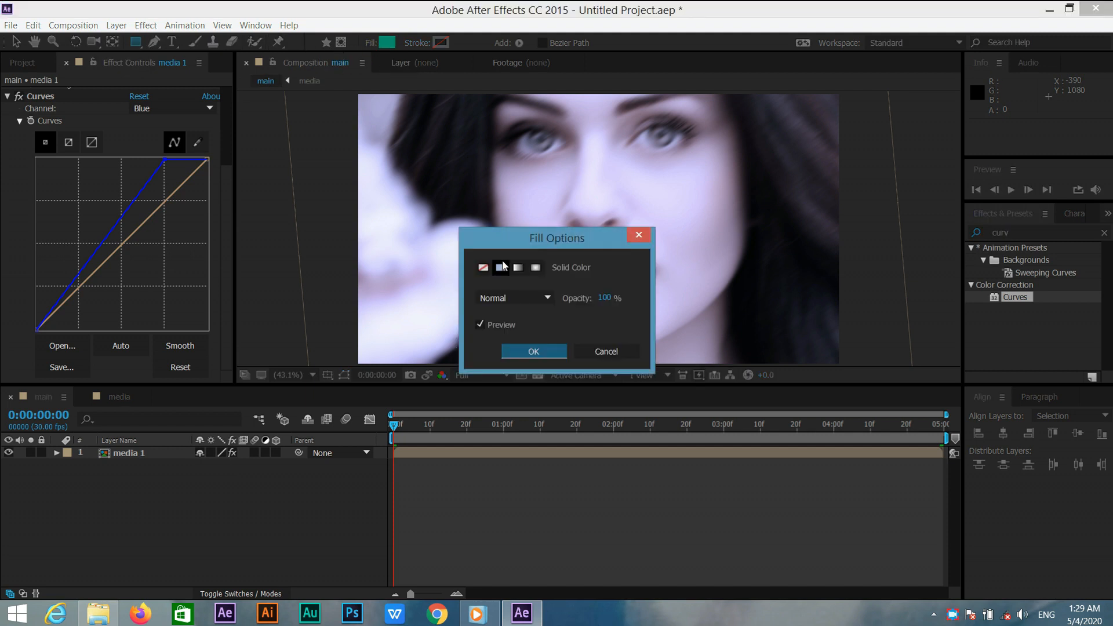
click(529, 353)
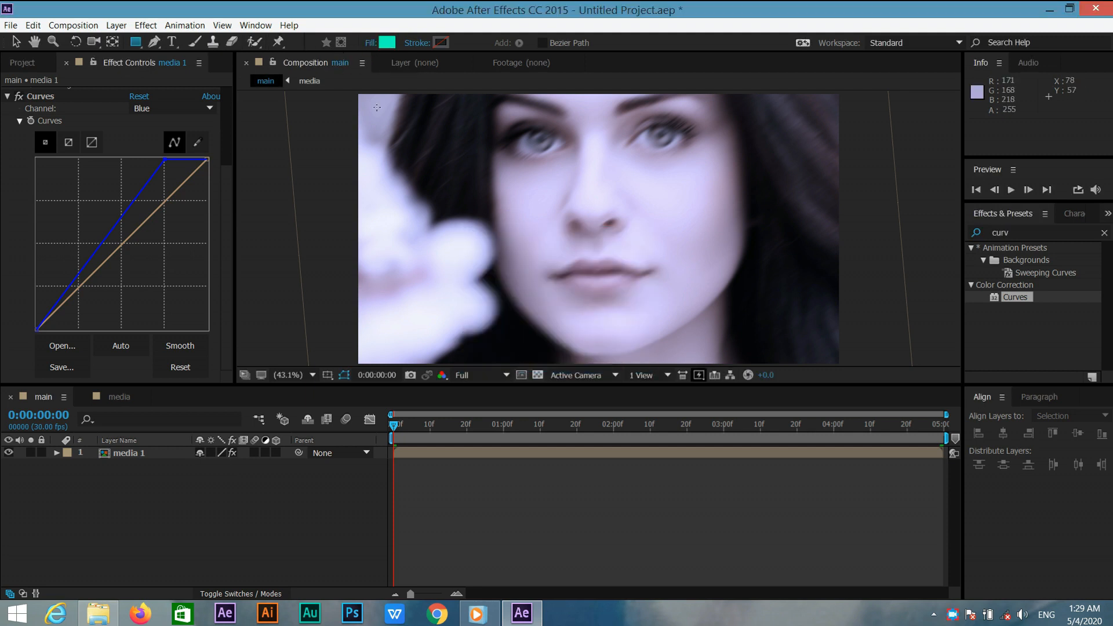
click(385, 42)
drag(401, 334, 382, 319)
click(688, 327)
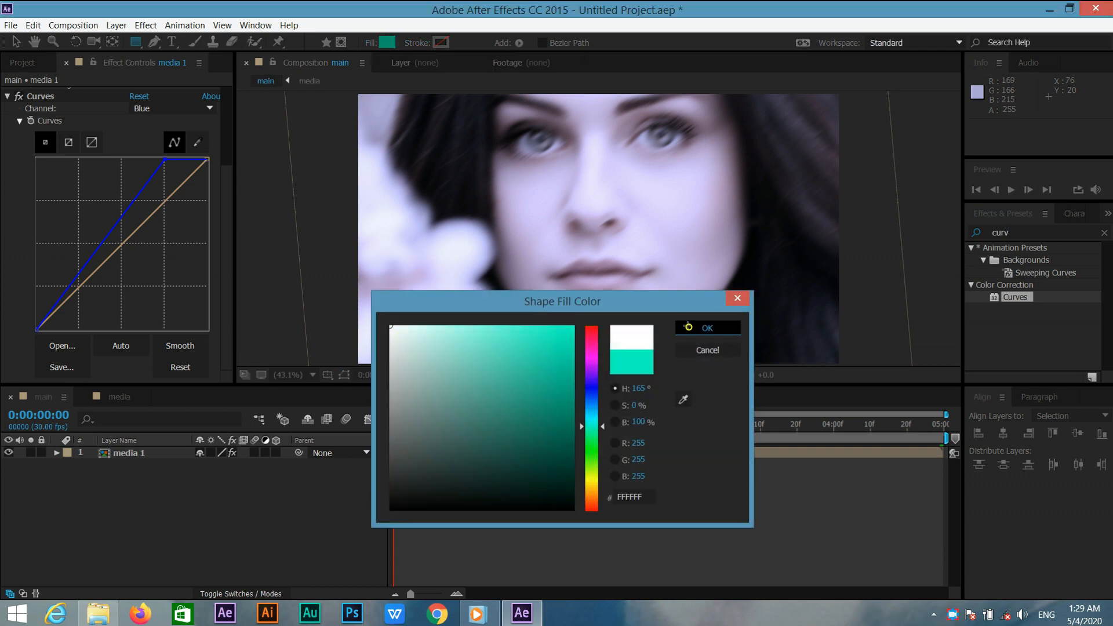
click(417, 43)
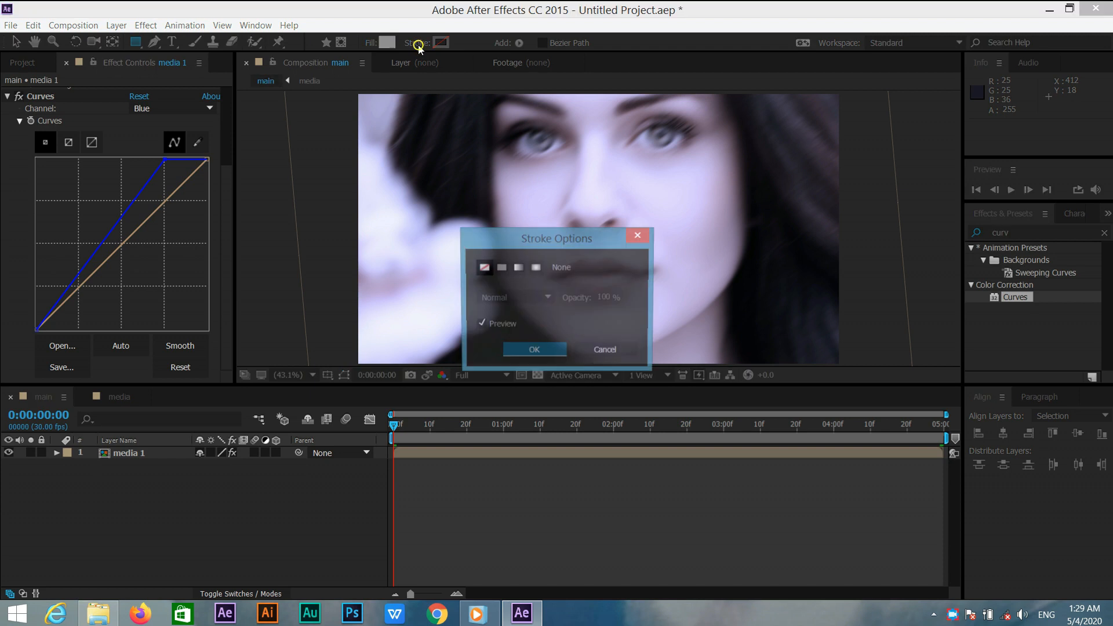
click(528, 351)
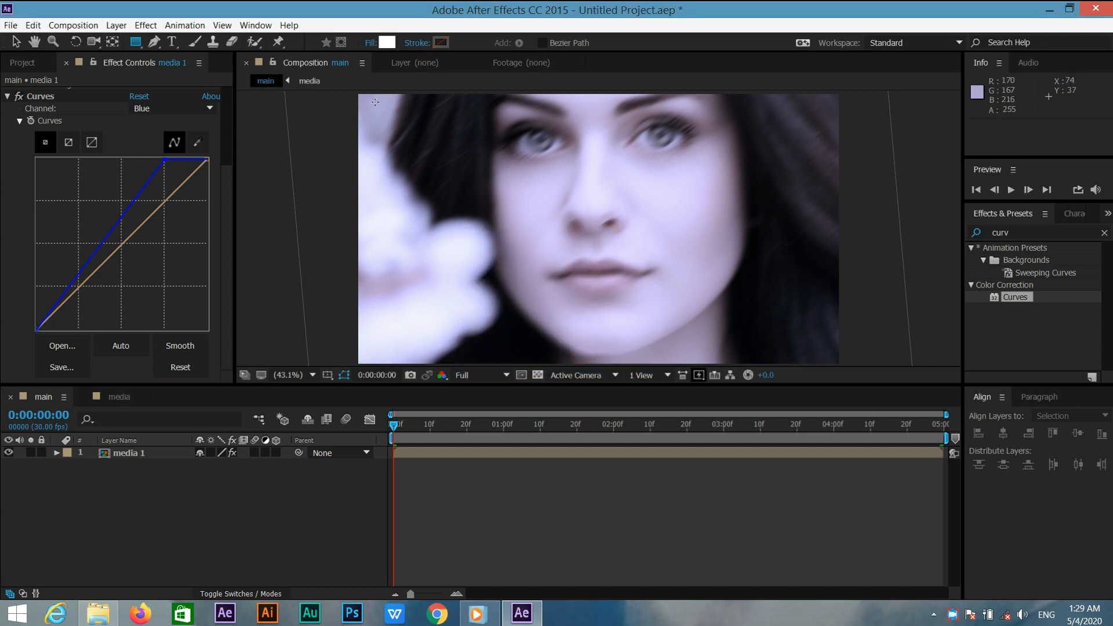
Draw a tall rectangle over the left part of the frame and adjust its width slightly with the Pan Behind tool.
mouse_move(375, 100)
mouse_down()
mouse_move(443, 313)
mouse_move(468, 352)
mouse_up()
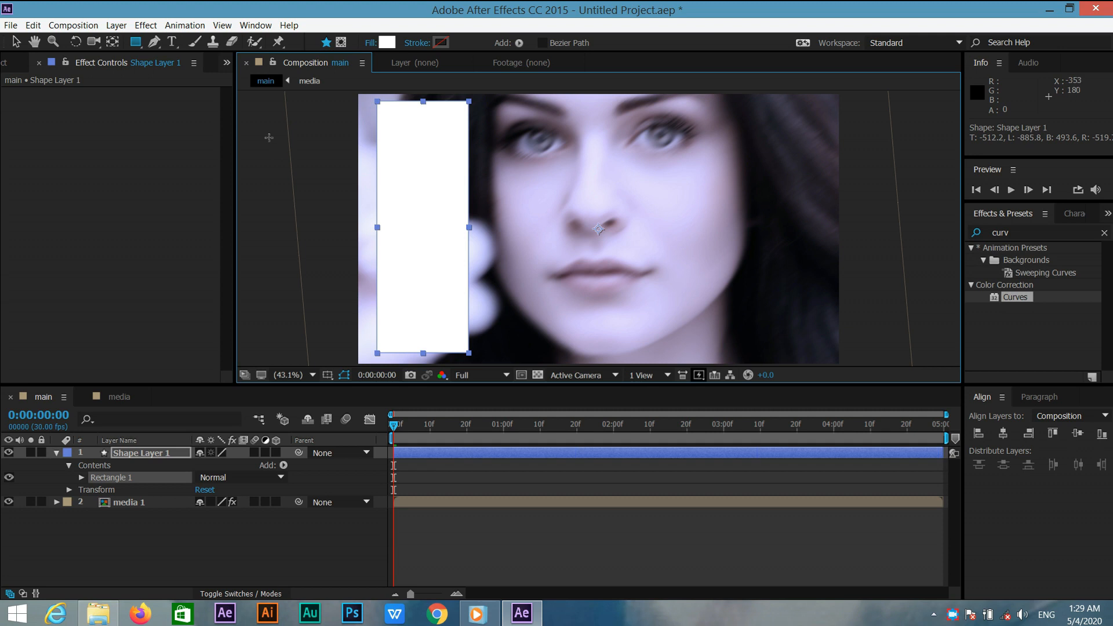
click(158, 458)
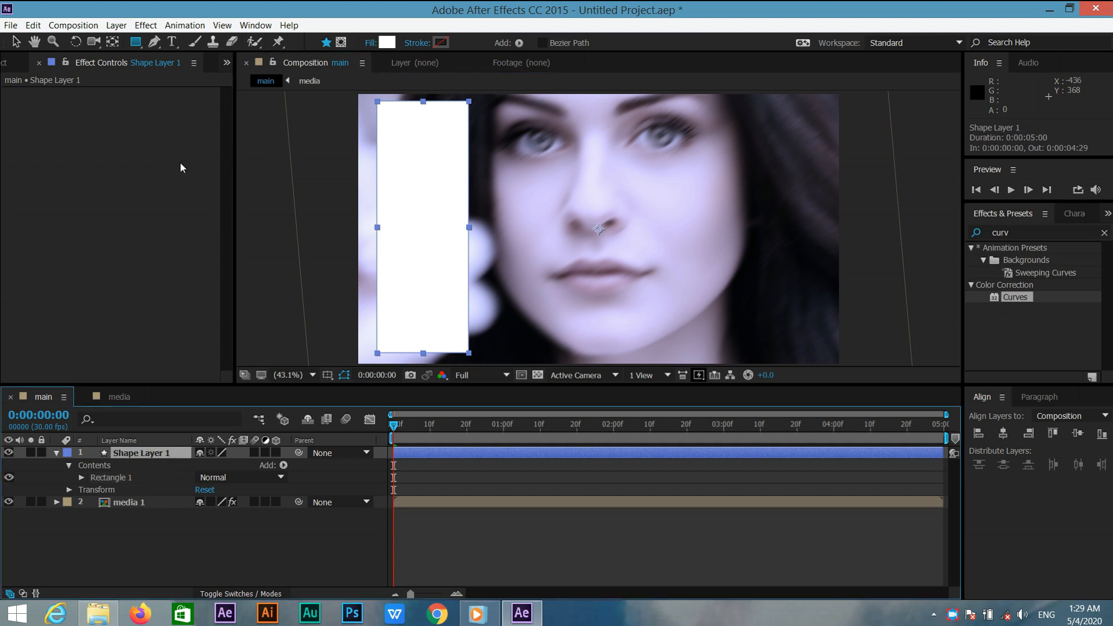
click(112, 42)
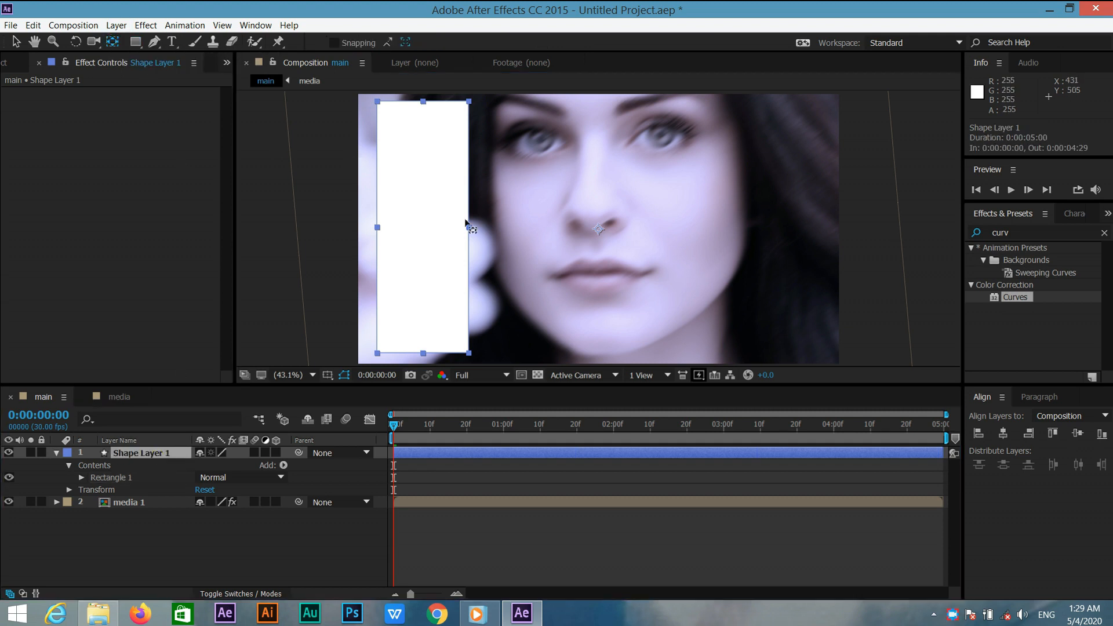
drag(475, 226, 380, 228)
key(v)
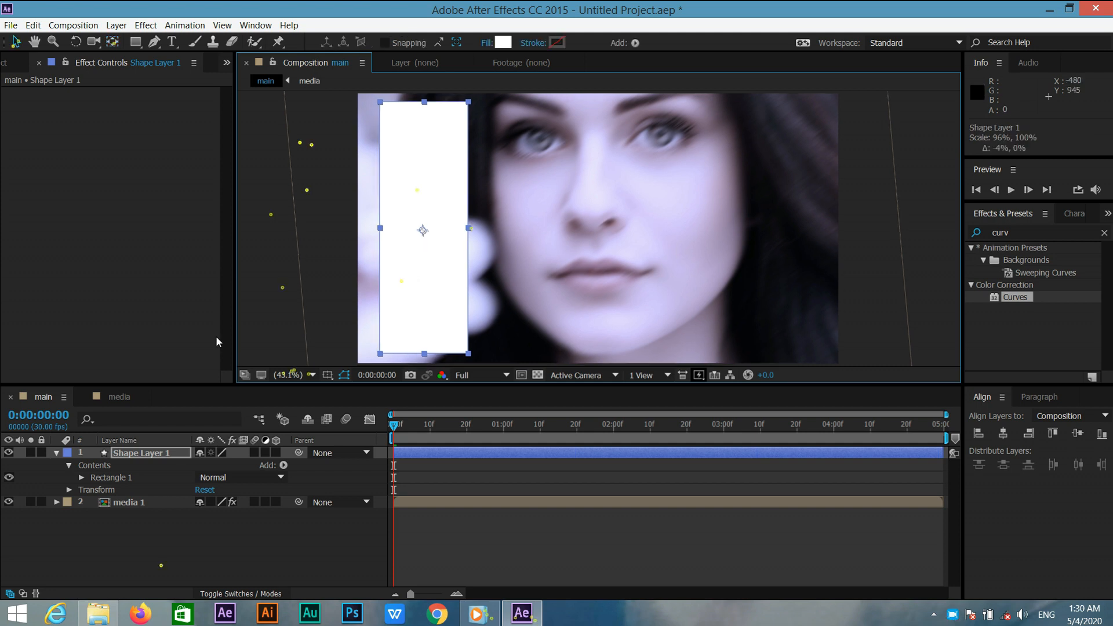
Unlink the rectangle path's Size proportions and set the Size to 300 by 1000.
click(137, 451)
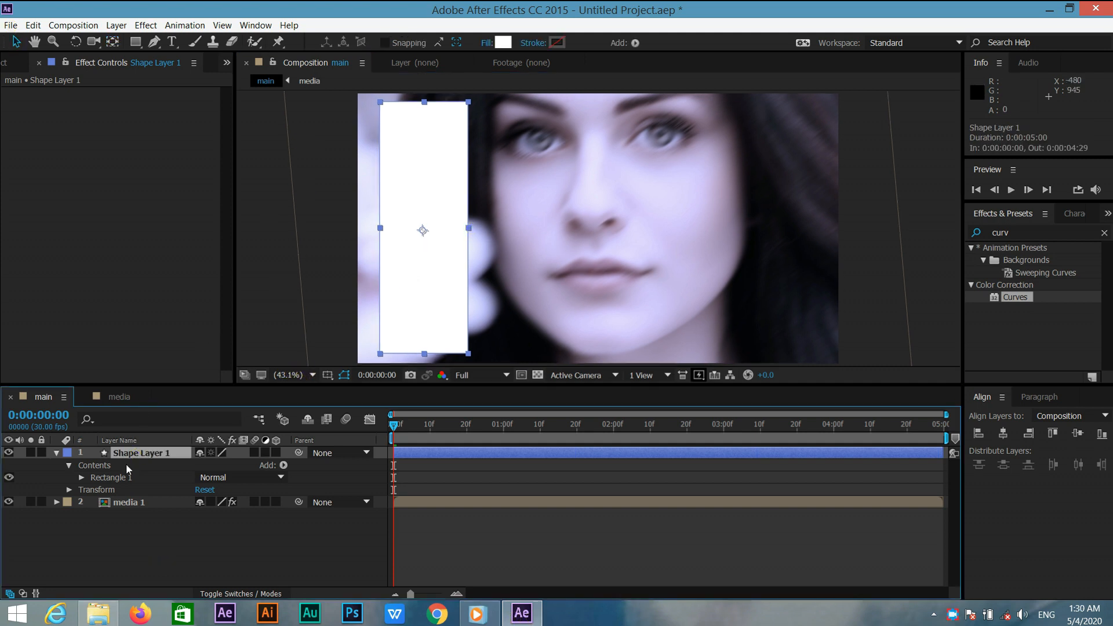
click(81, 478)
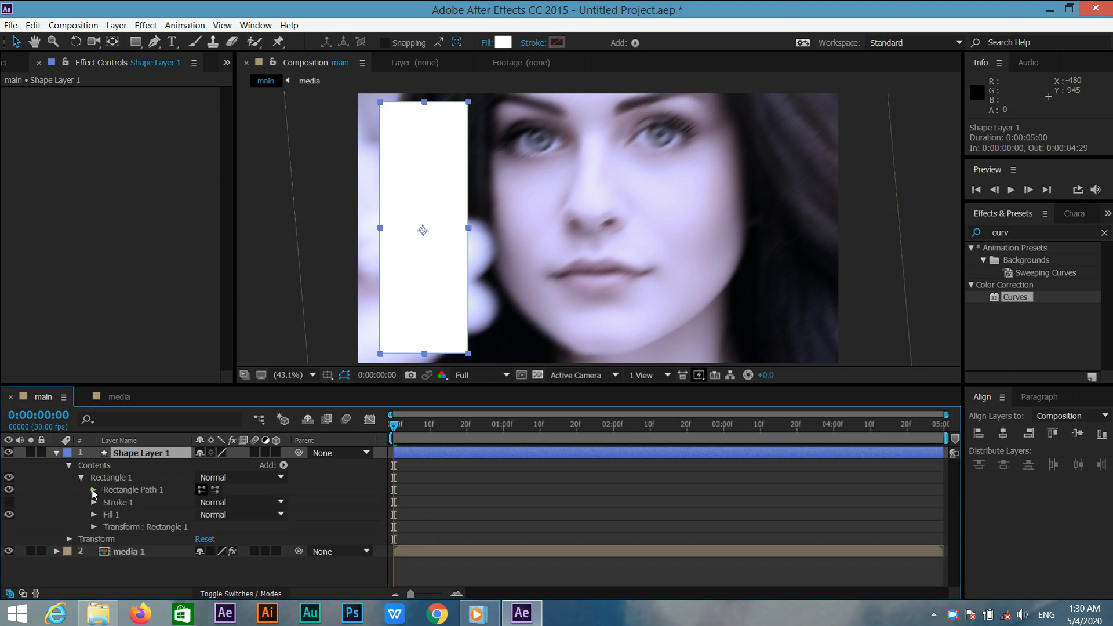
click(94, 491)
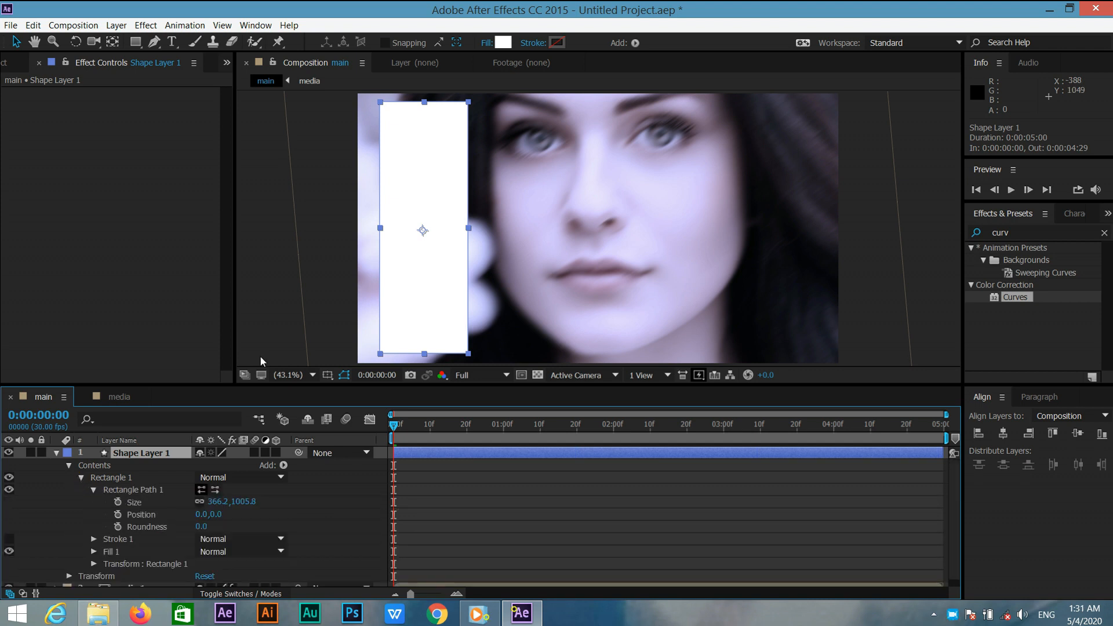
click(199, 502)
click(217, 502)
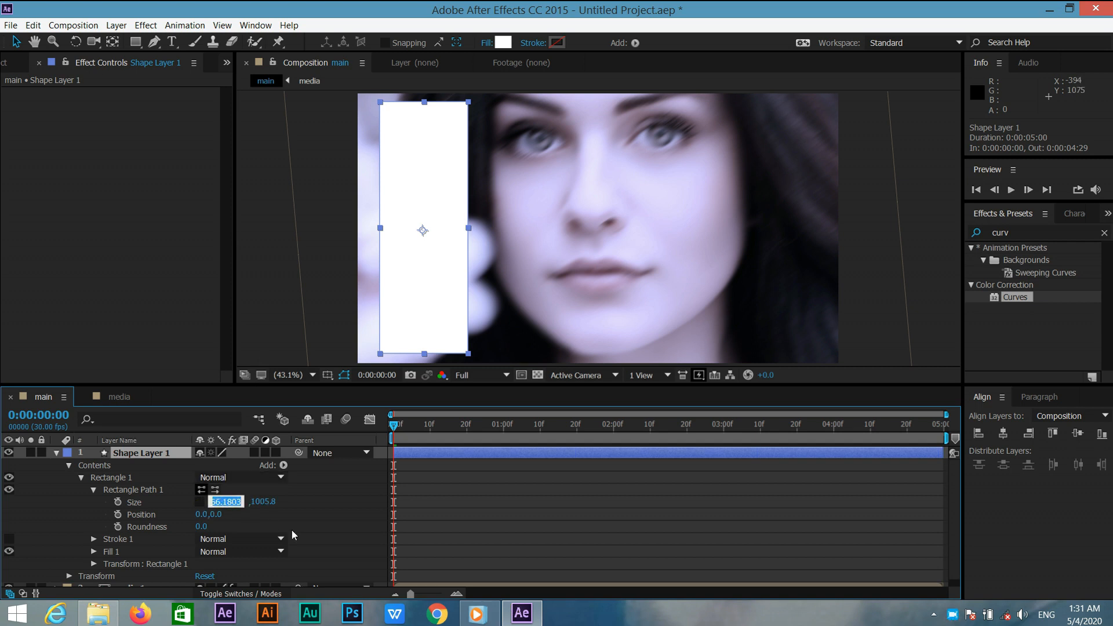
text(300)
key(Return)
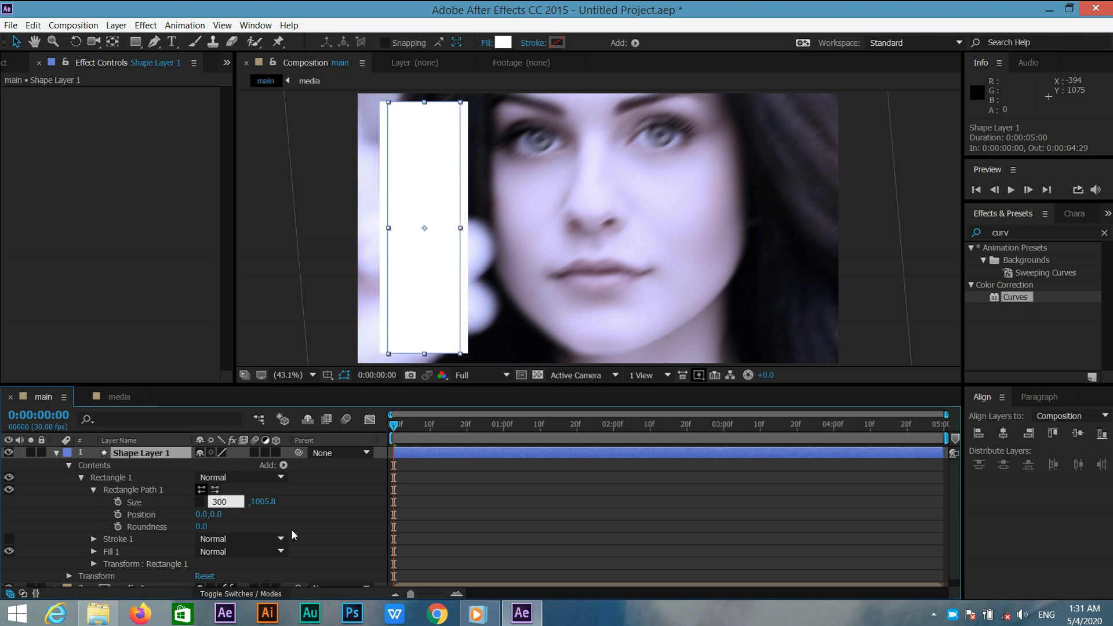
click(243, 502)
text(100)
key(Return)
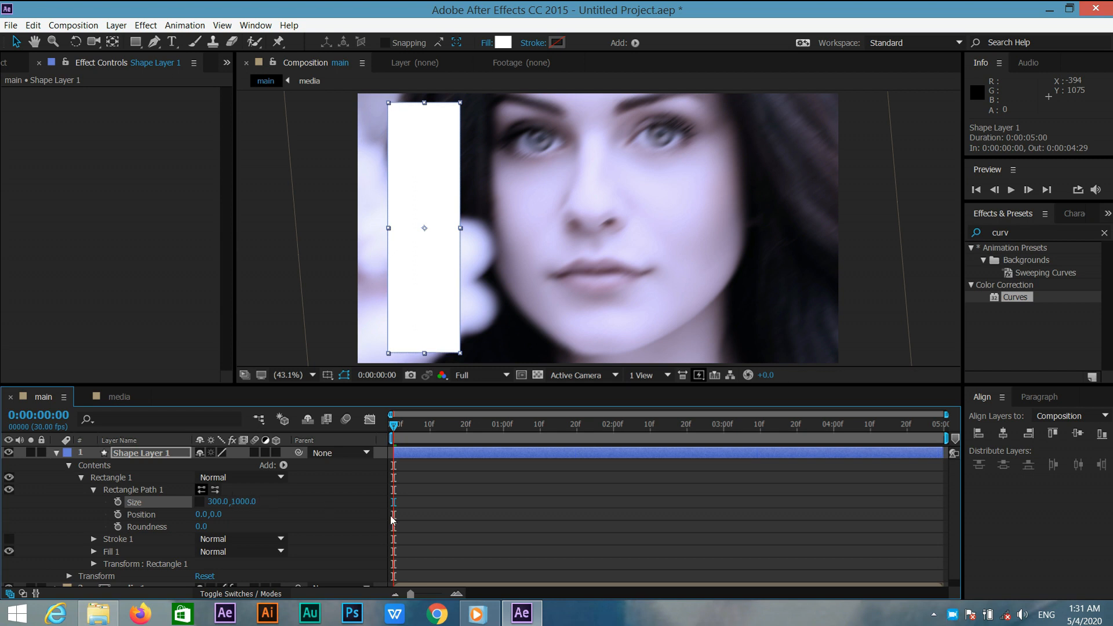
Set the rectangle's transform Position to -500, 0.
click(94, 562)
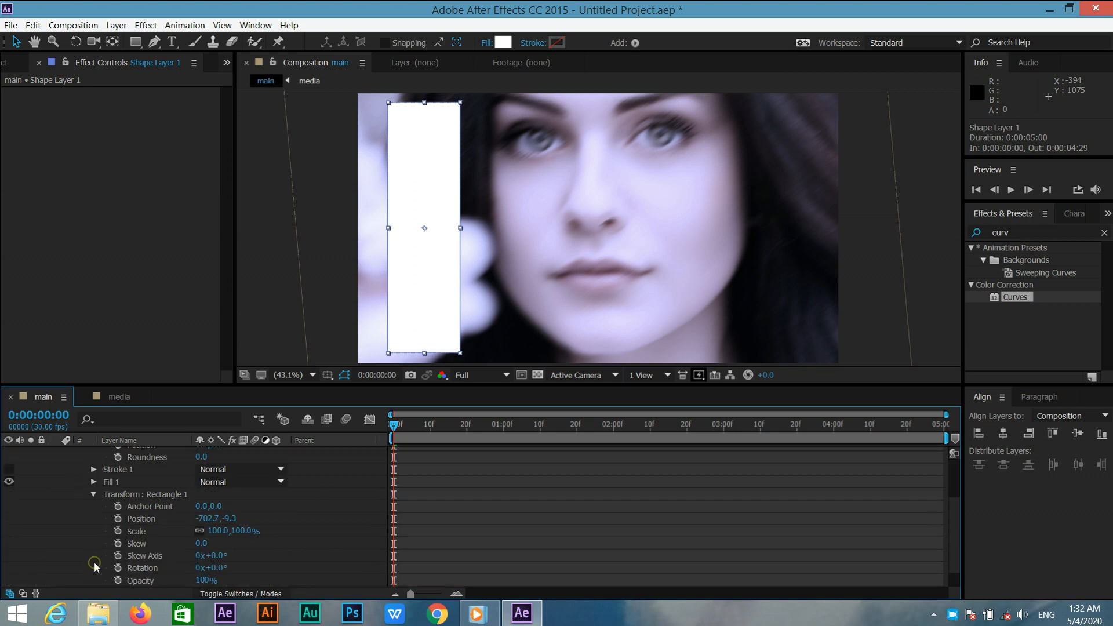
click(207, 519)
text(-500)
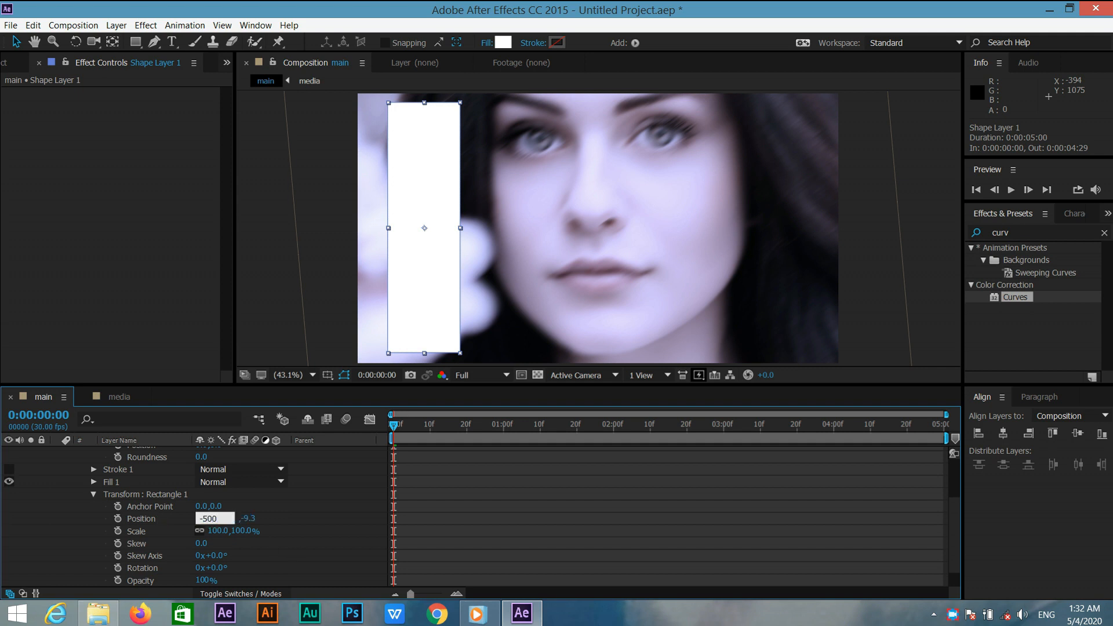
key(Return)
click(230, 519)
text(0)
key(Return)
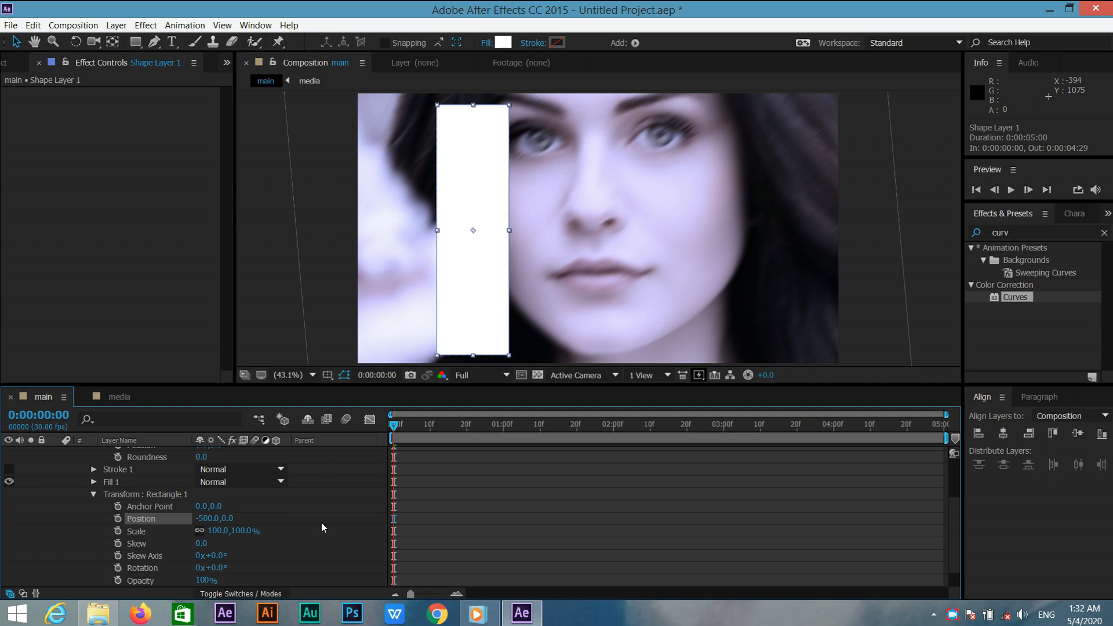
Set the rectangle's Skew to 25 and collapse its transform properties.
click(201, 543)
key(Return)
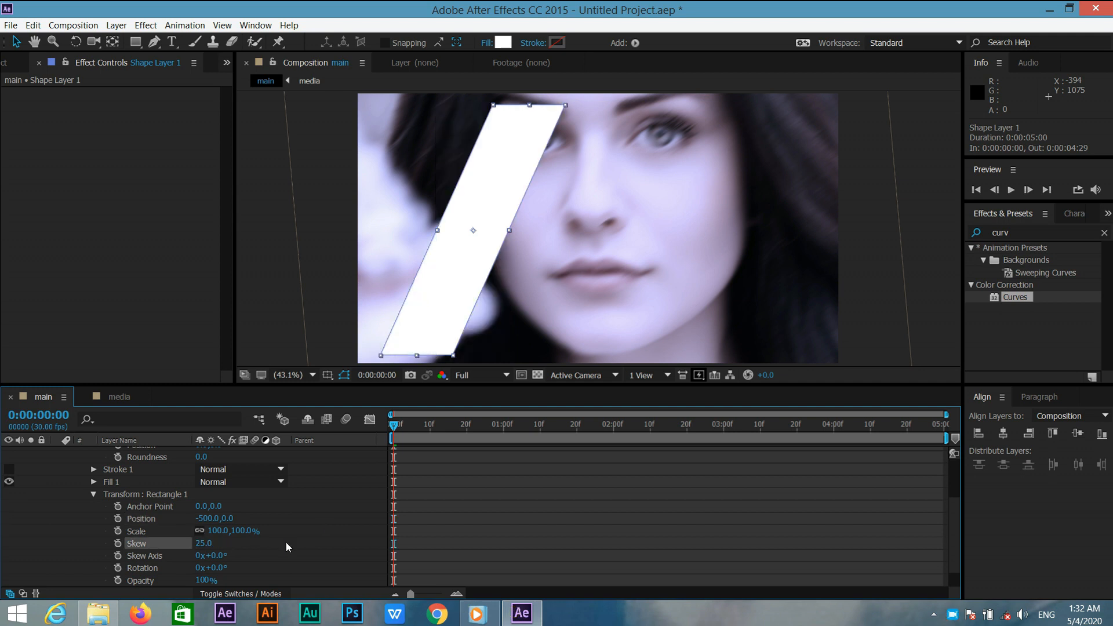
click(92, 494)
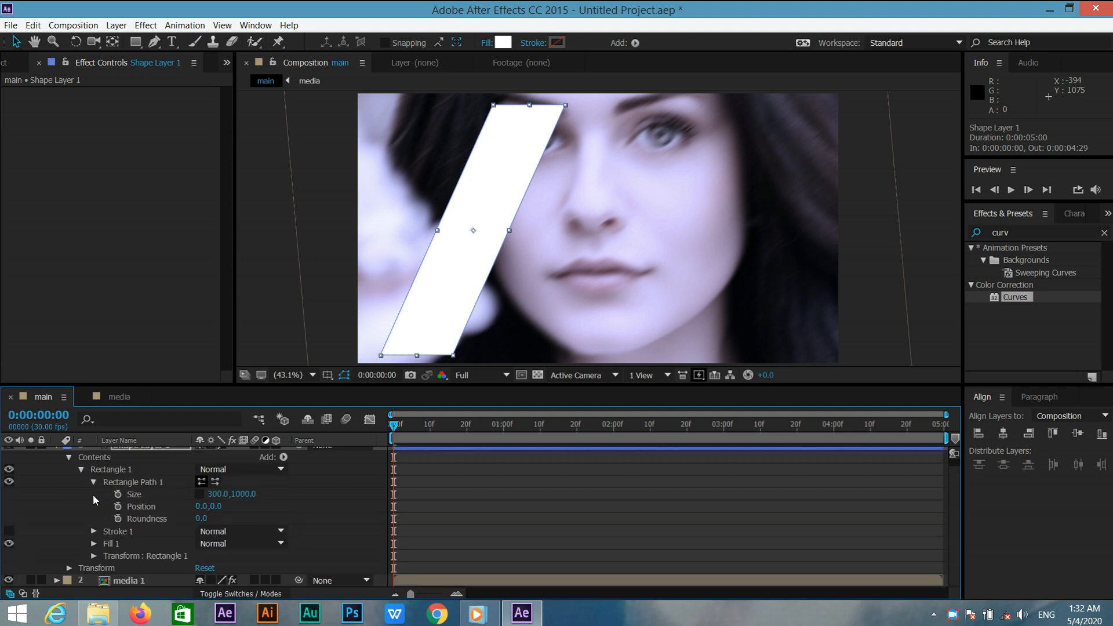
Move to 3 seconds and set a keyframe for the rectangle path's Size.
drag(391, 426, 724, 430)
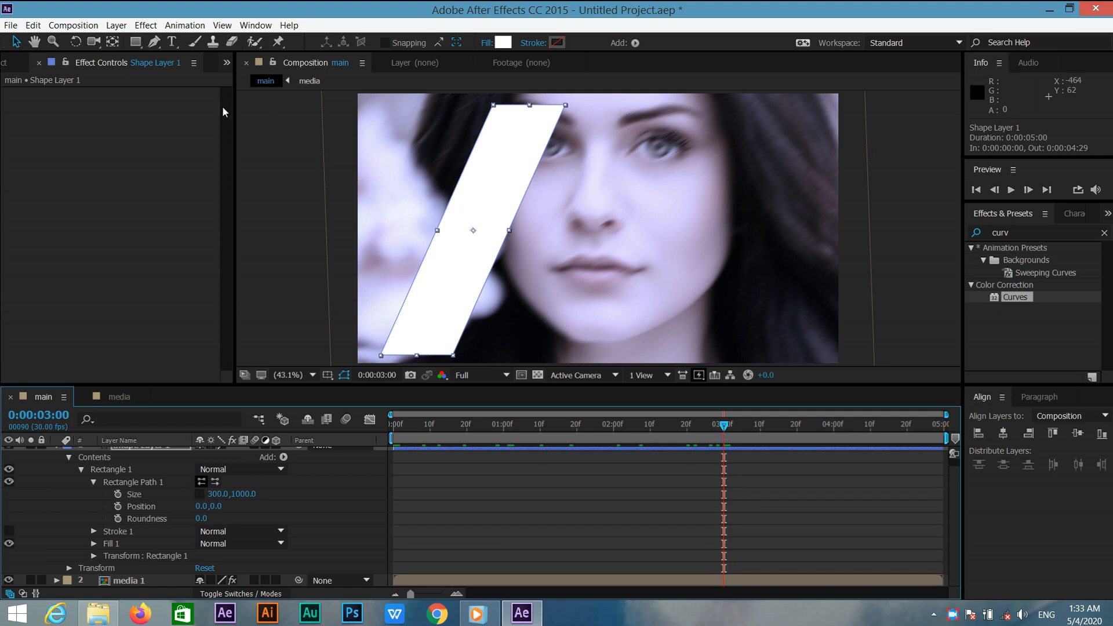
click(112, 41)
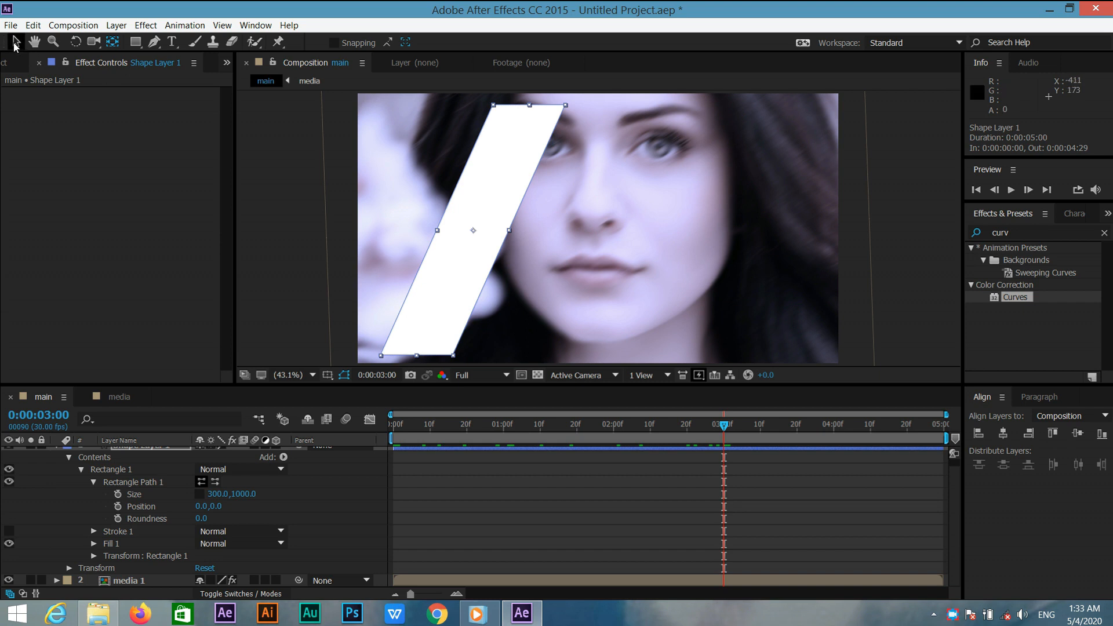
click(15, 43)
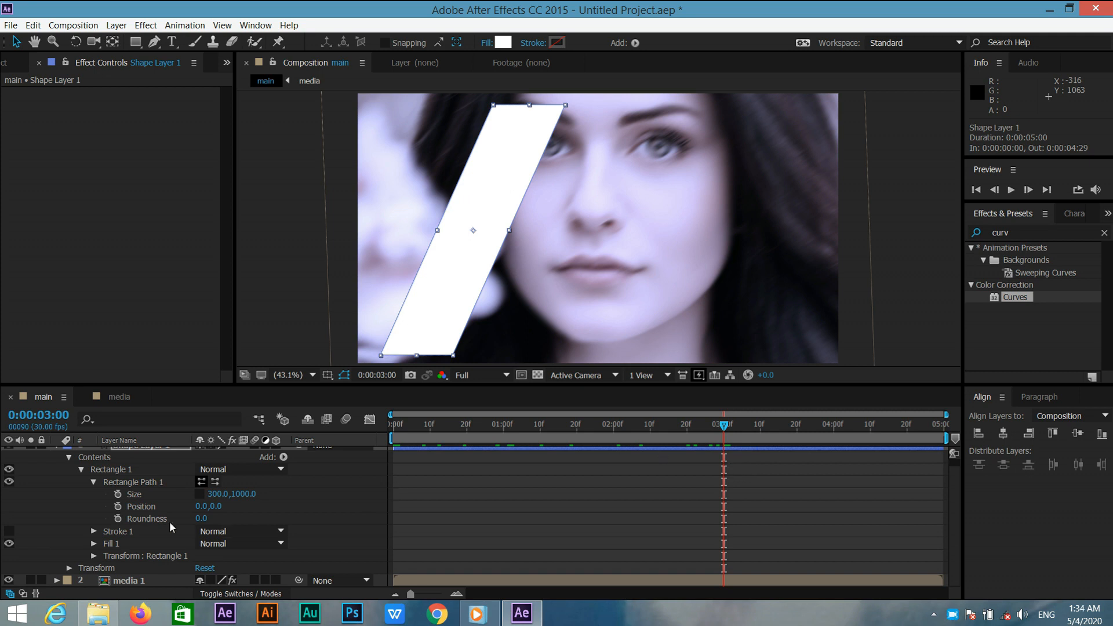
click(117, 494)
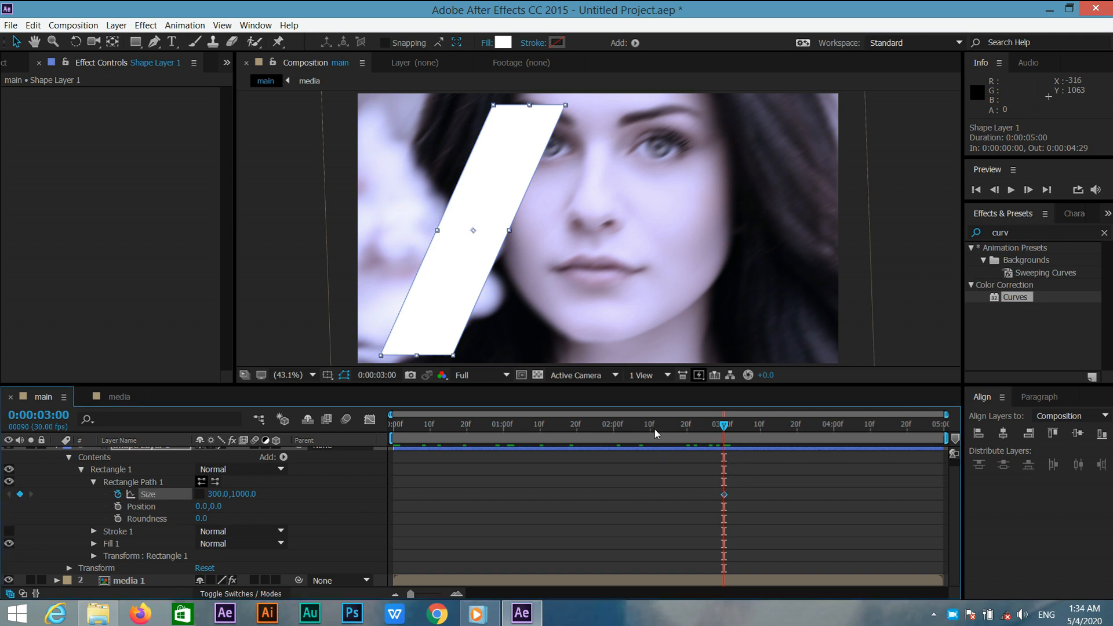
At the first frame, set the rectangle path's Size height to 0.
key(Home)
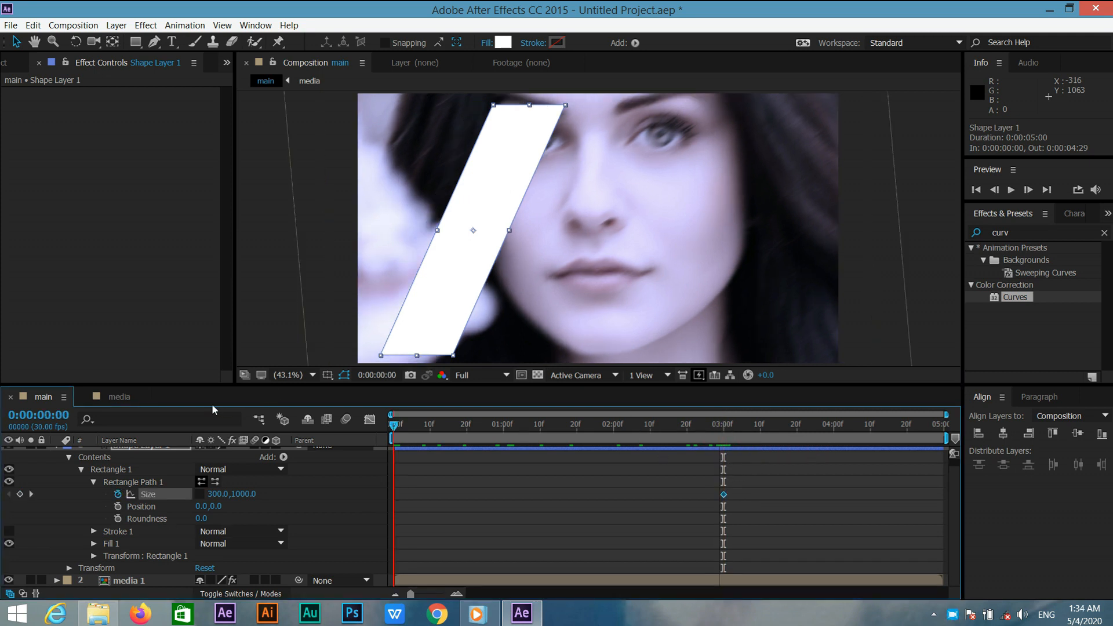
click(246, 494)
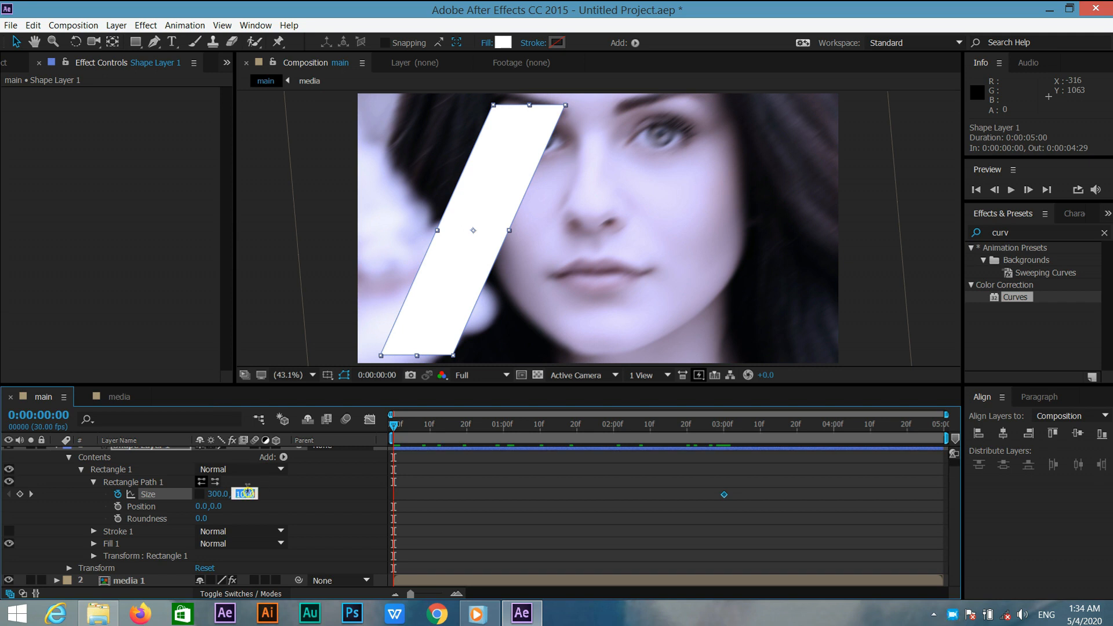
text(0)
key(Return)
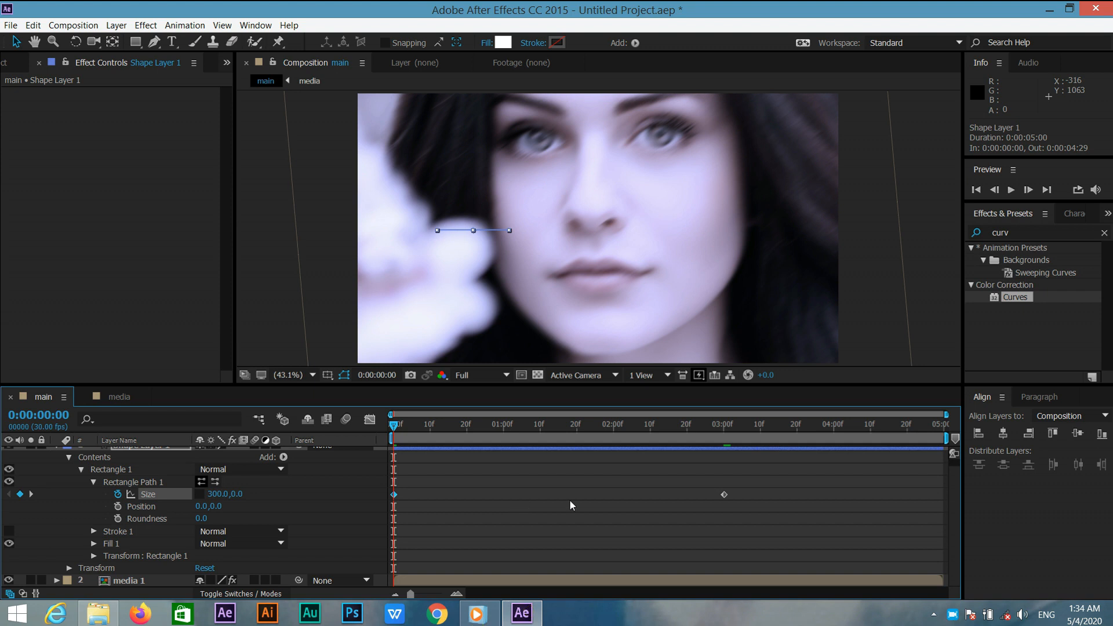
Select both Size keyframes and apply Easy Ease to them.
drag(733, 487, 394, 500)
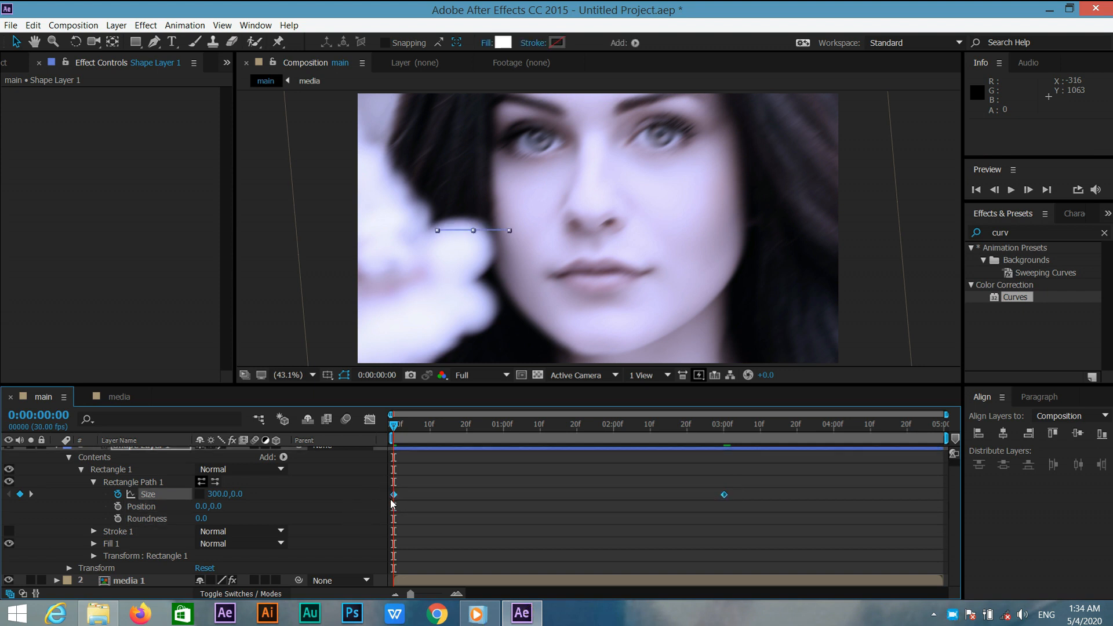
right_click(393, 500)
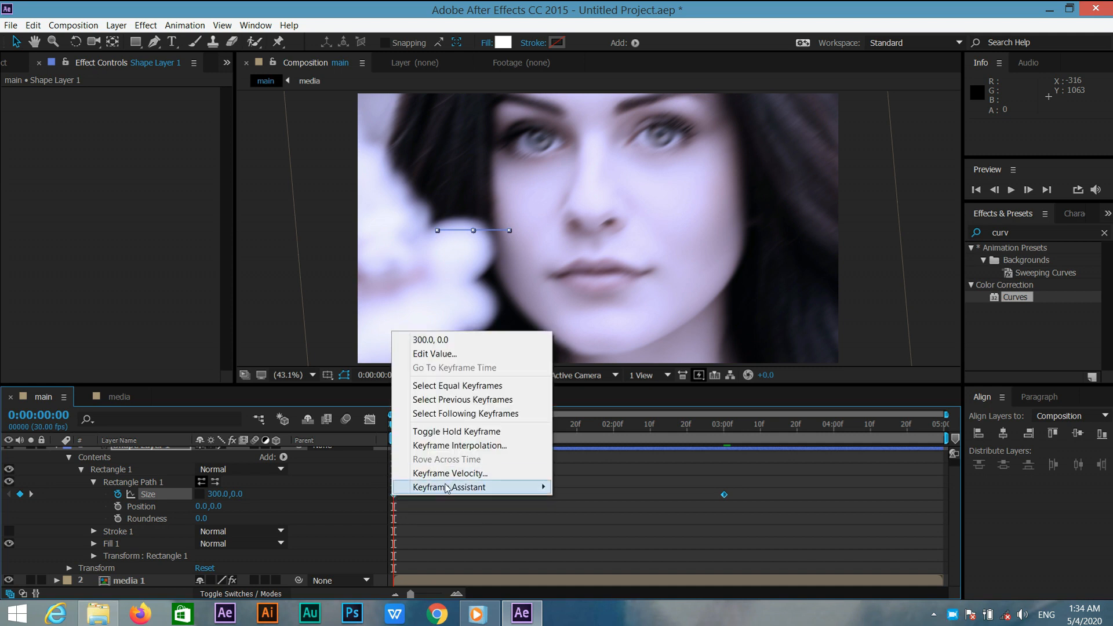
mouse_move(447, 488)
click(608, 515)
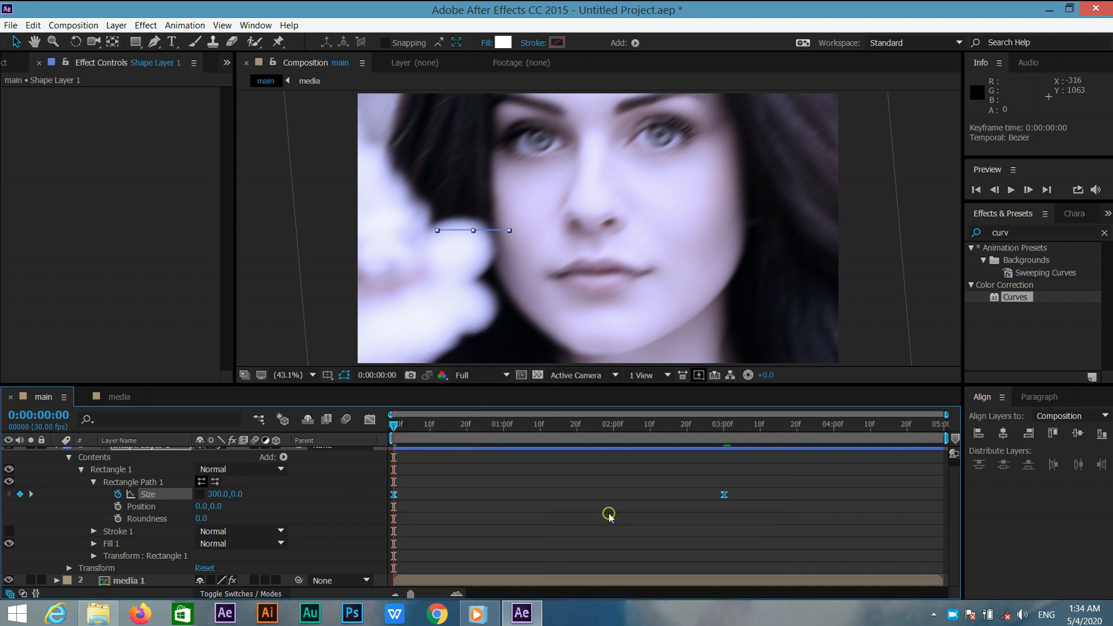
In the graph editor's speed graph, select the Size keyframes and stretch the final keyframe's ease influence for a slower finish, then close the graph editor.
click(369, 418)
right_click(666, 529)
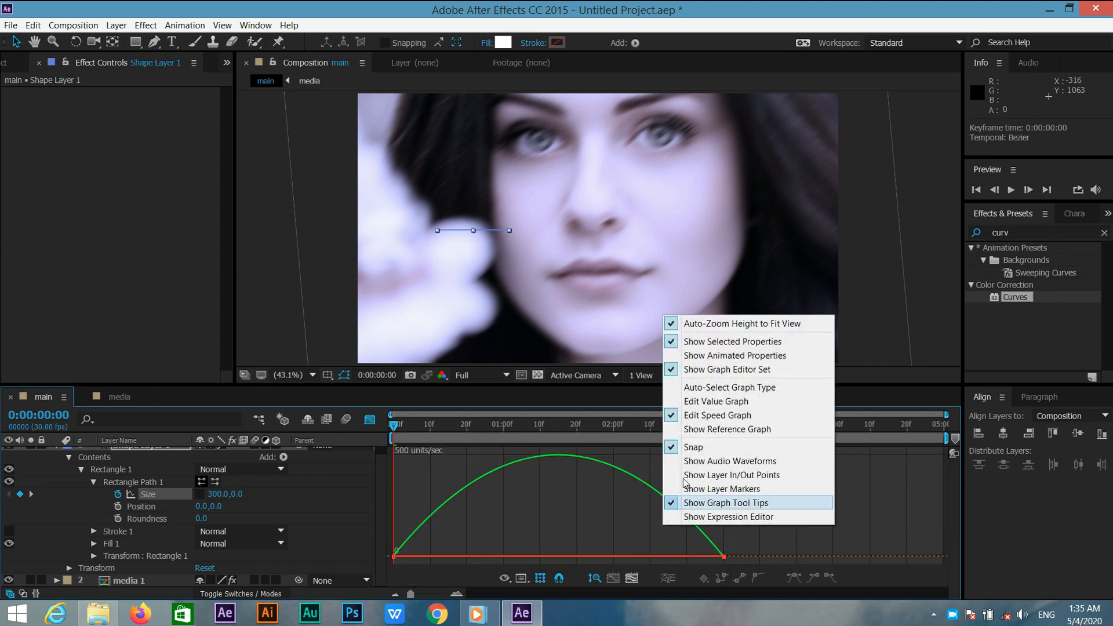
click(699, 420)
click(724, 555)
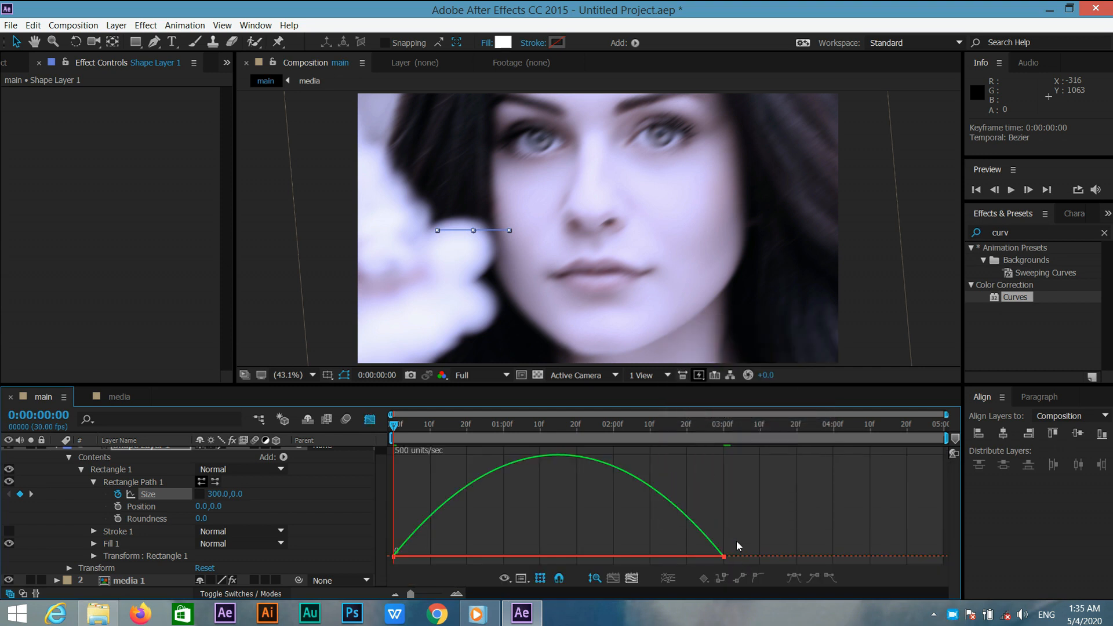
drag(716, 576, 576, 566)
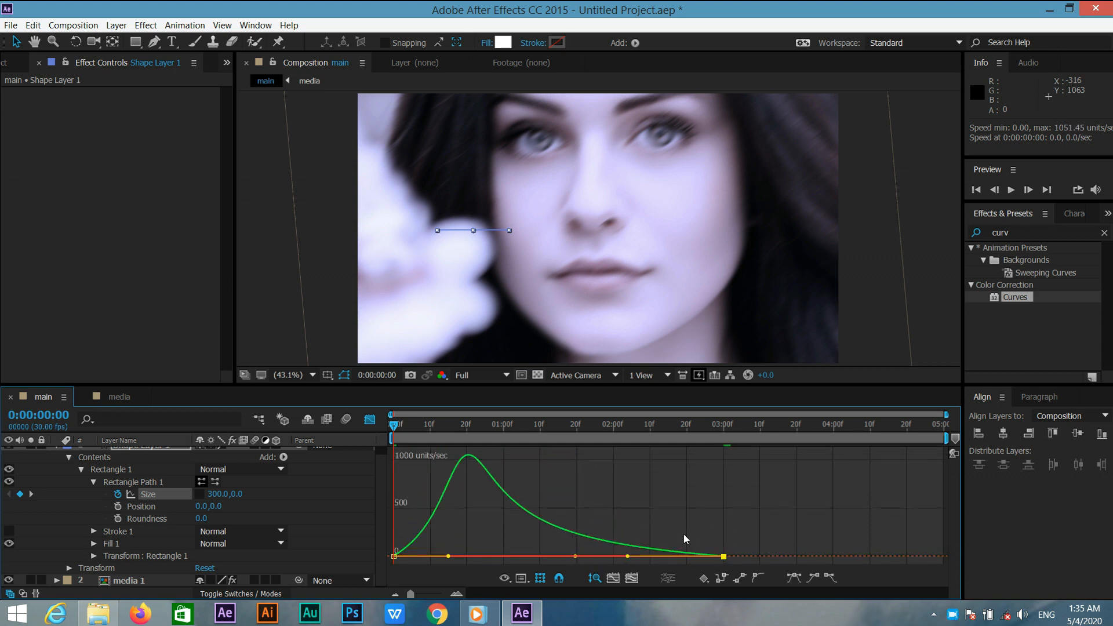
drag(627, 558, 575, 557)
click(370, 419)
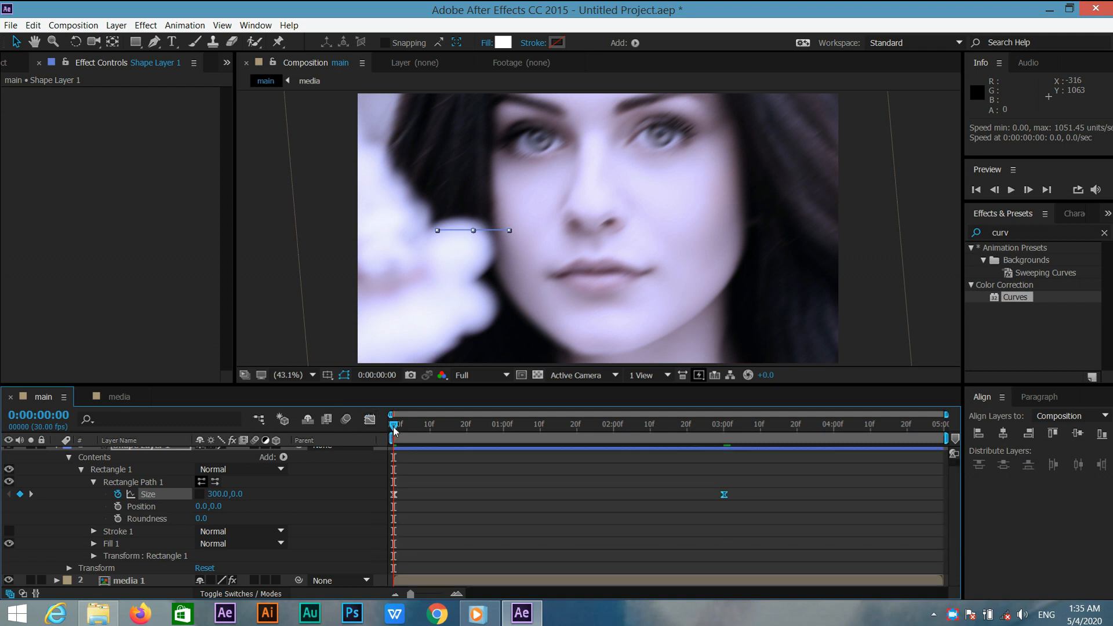
Preview the rectangle animation and return to the first frame.
drag(397, 425, 478, 455)
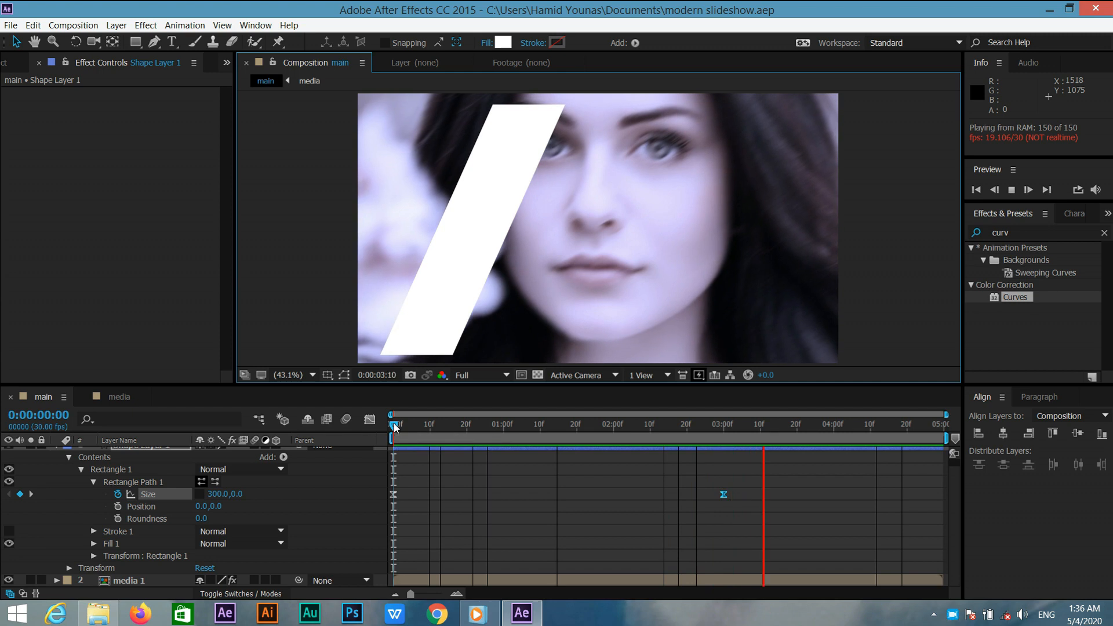
click(394, 423)
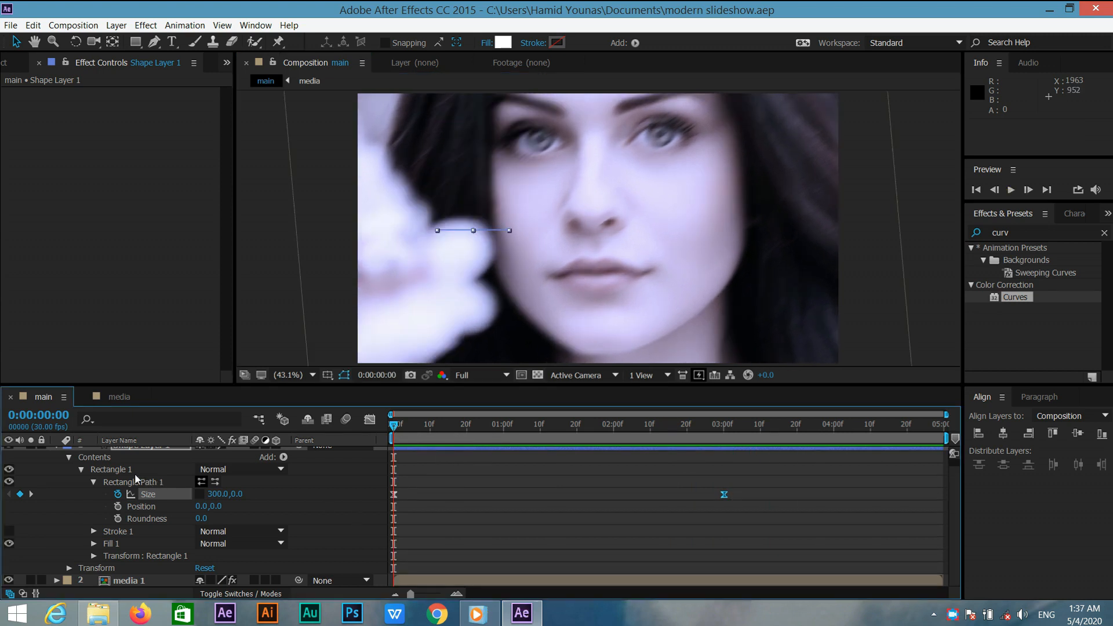
Copy Rectangle 1 and paste it three times into Shape Layer 1.
click(81, 470)
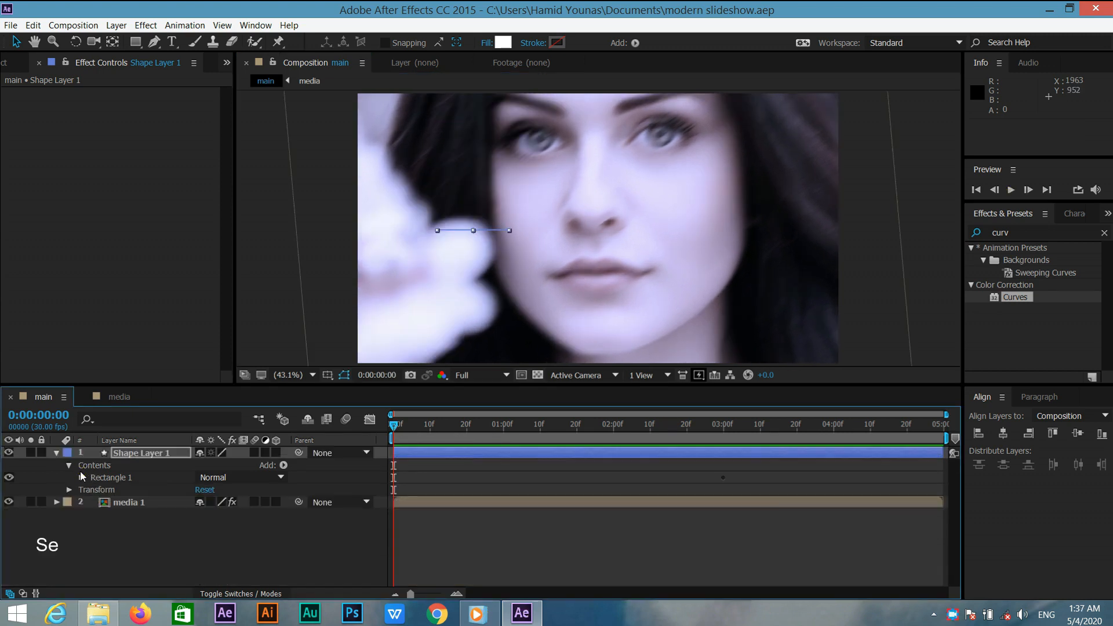
click(109, 476)
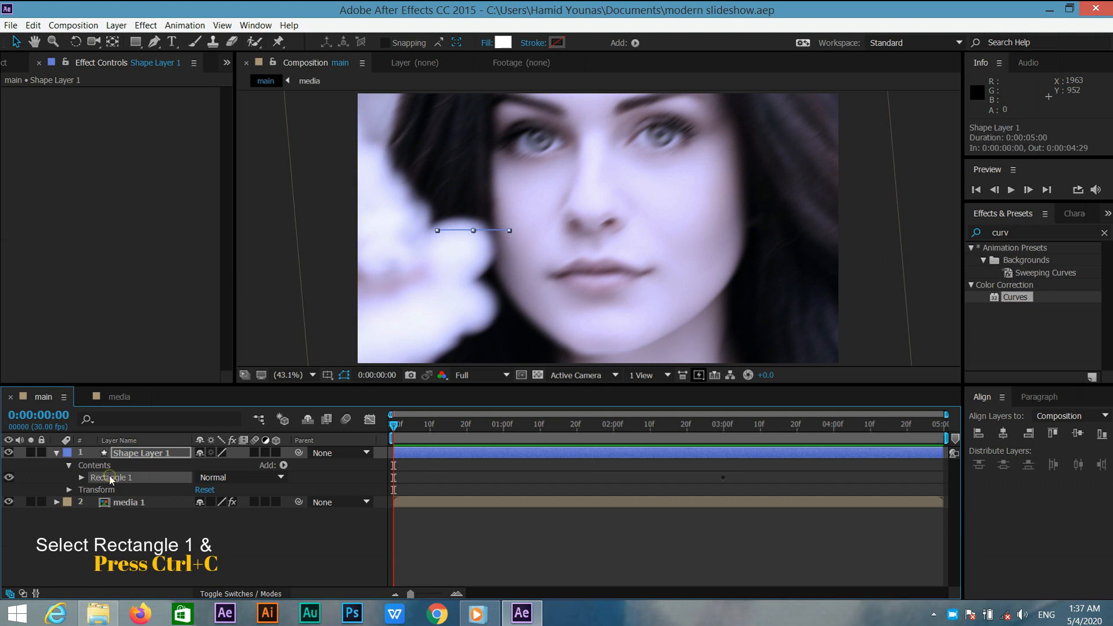
click(155, 453)
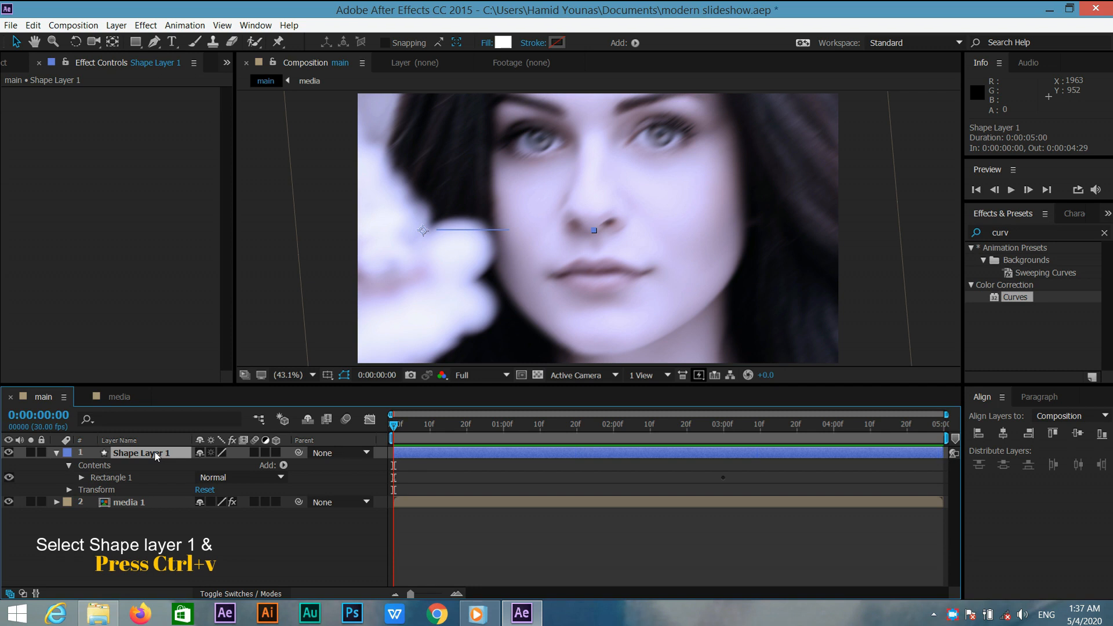
key(ctrl+v)
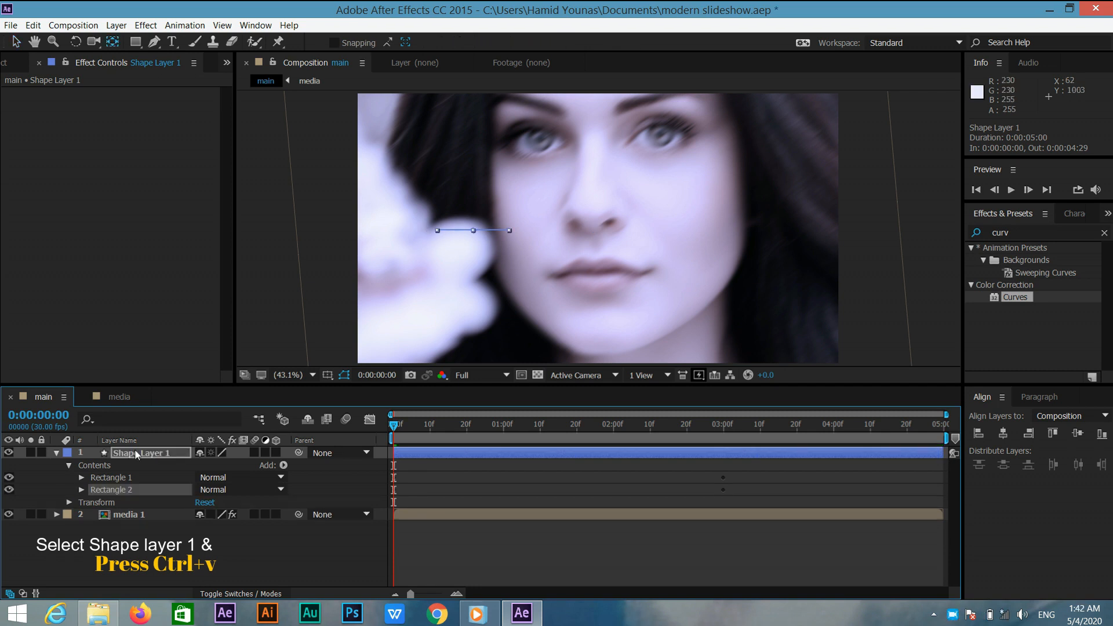
click(153, 454)
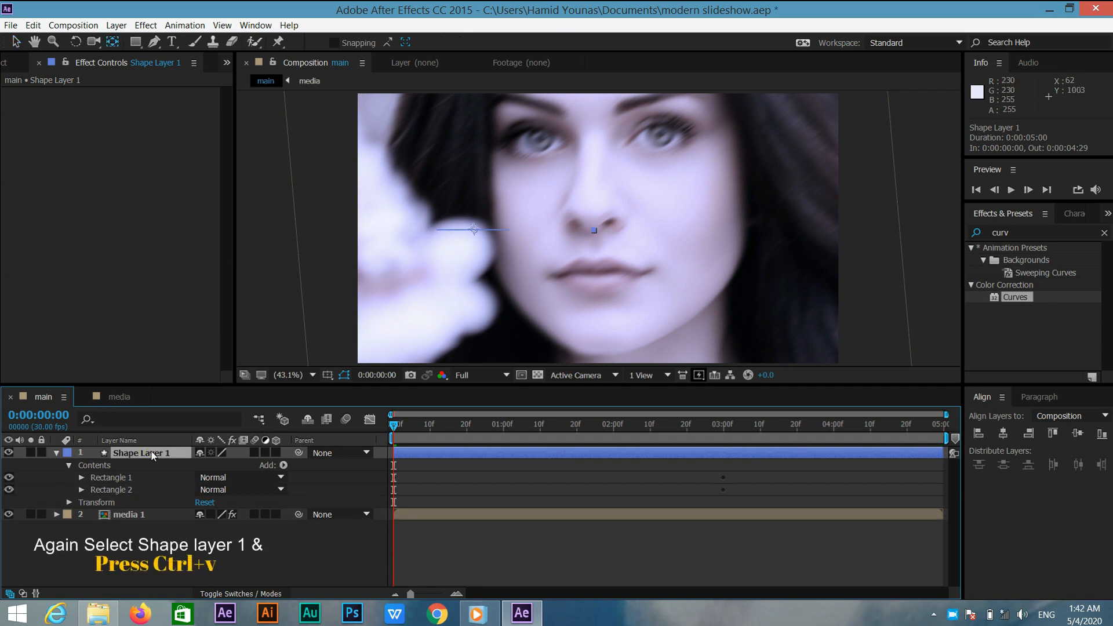
key(ctrl+v)
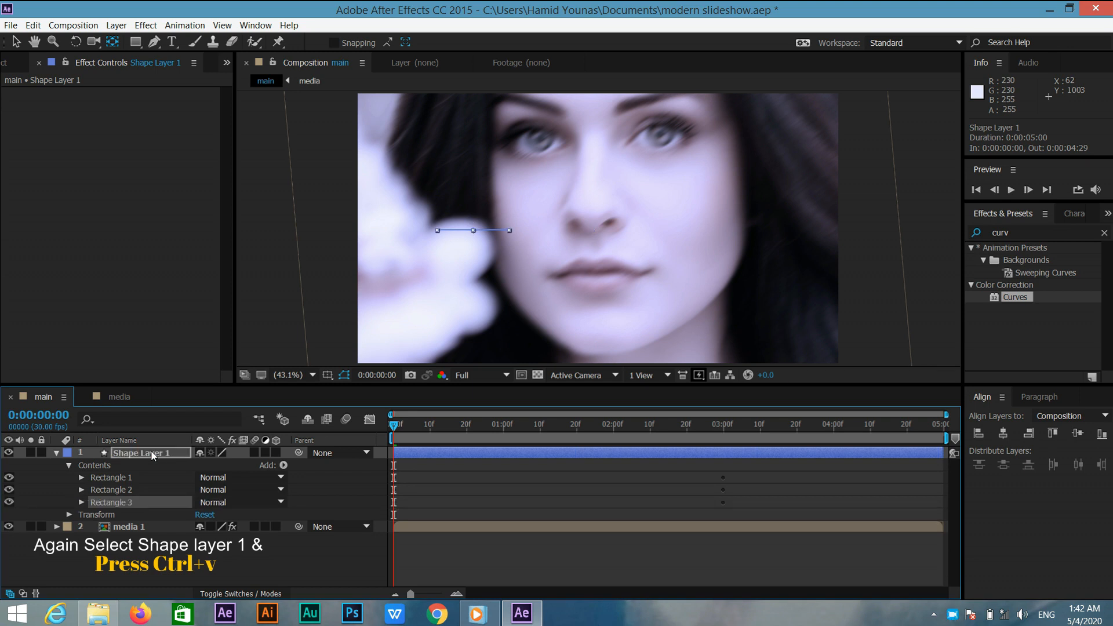
click(155, 453)
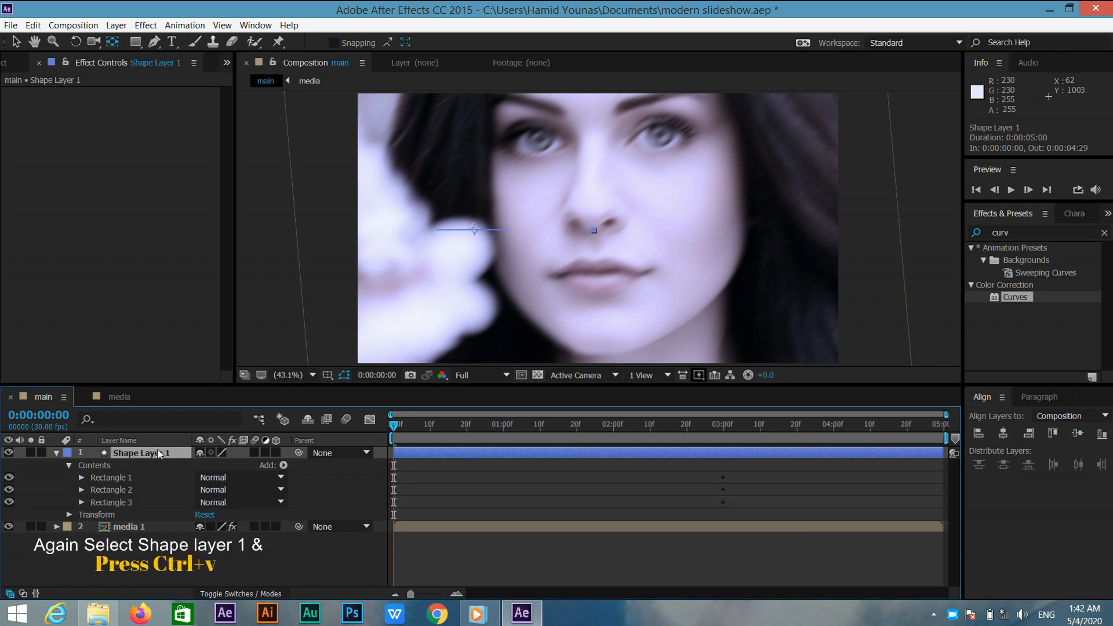
key(ctrl+v)
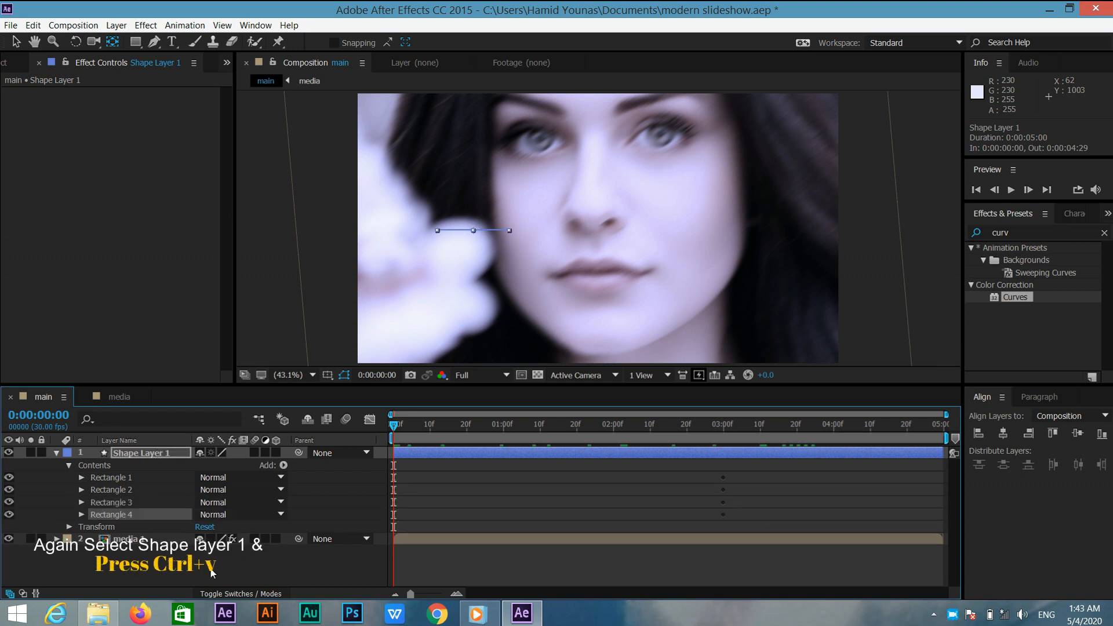
At the last frame, set Rectangle 2's path Position to 310, 90.
click(144, 490)
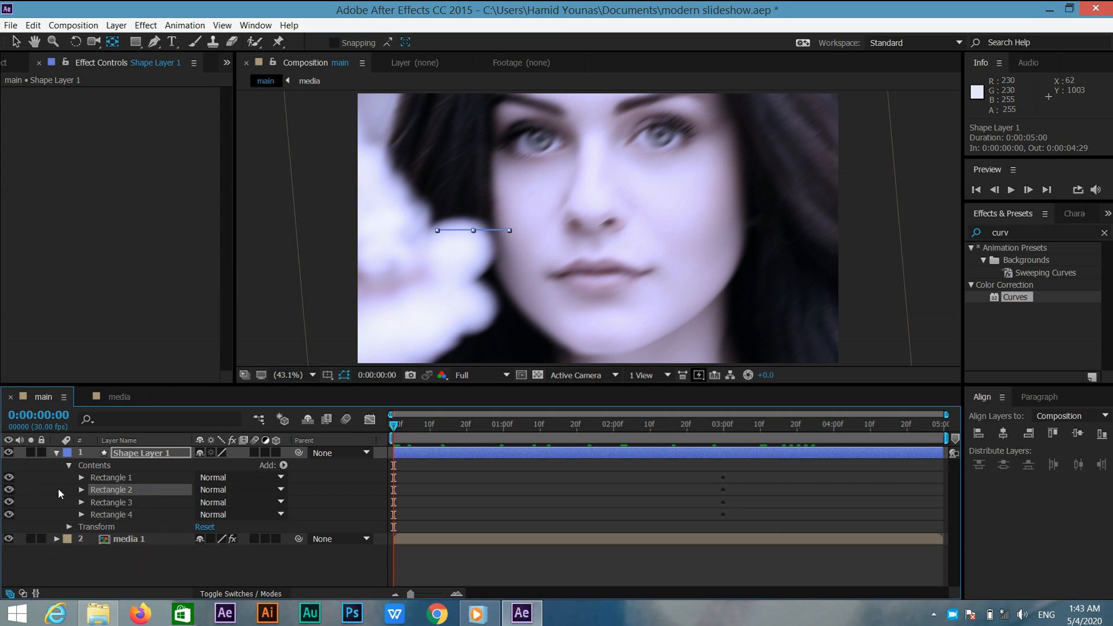
click(81, 490)
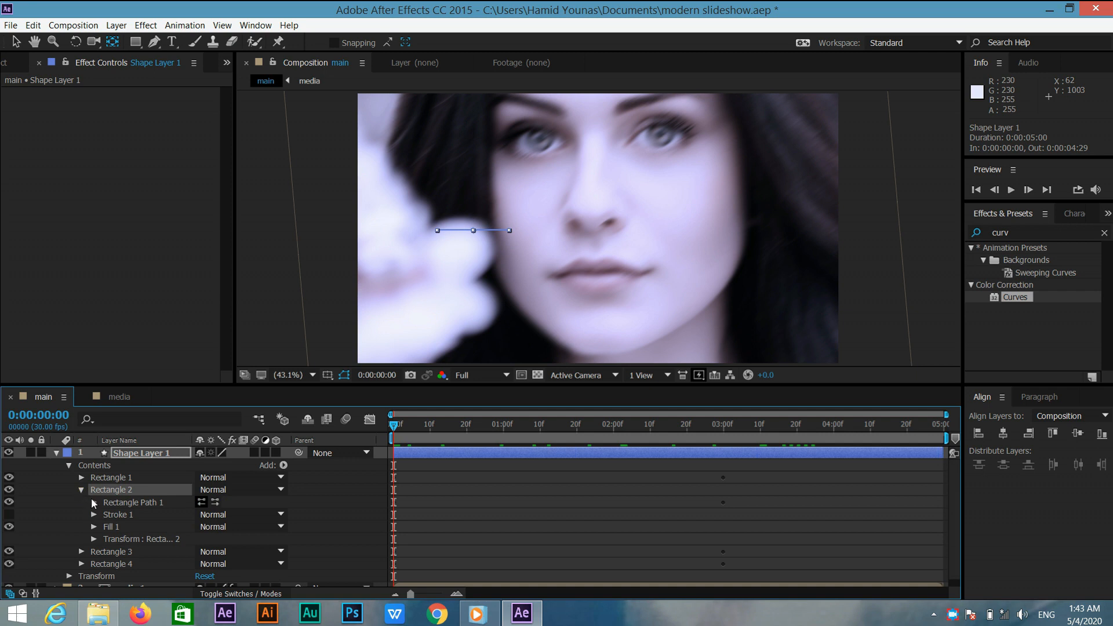
click(93, 502)
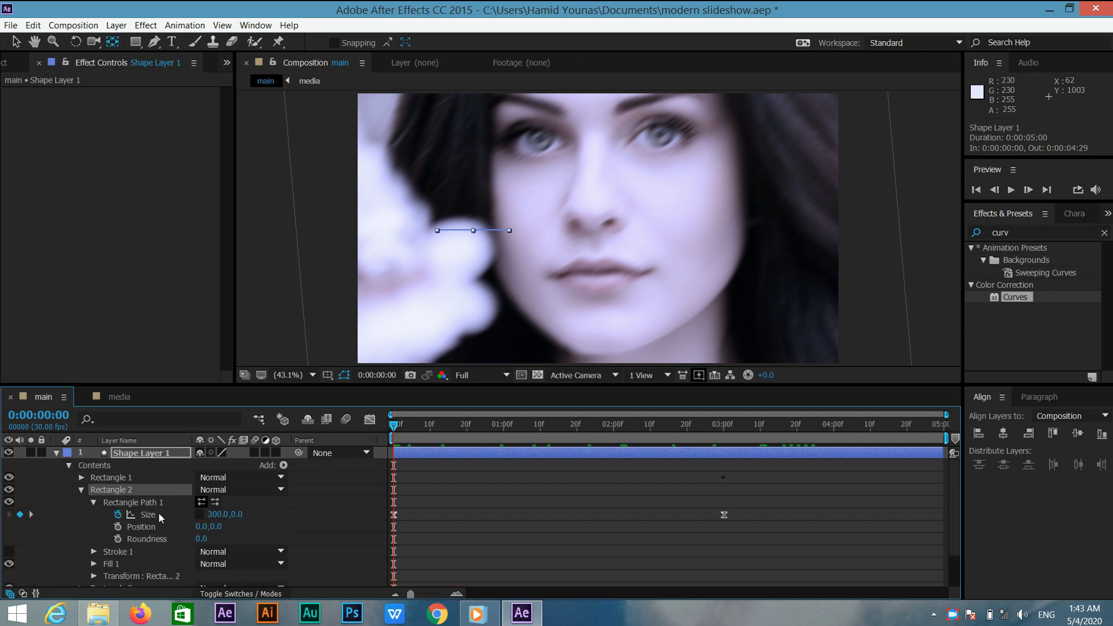
drag(392, 426, 940, 434)
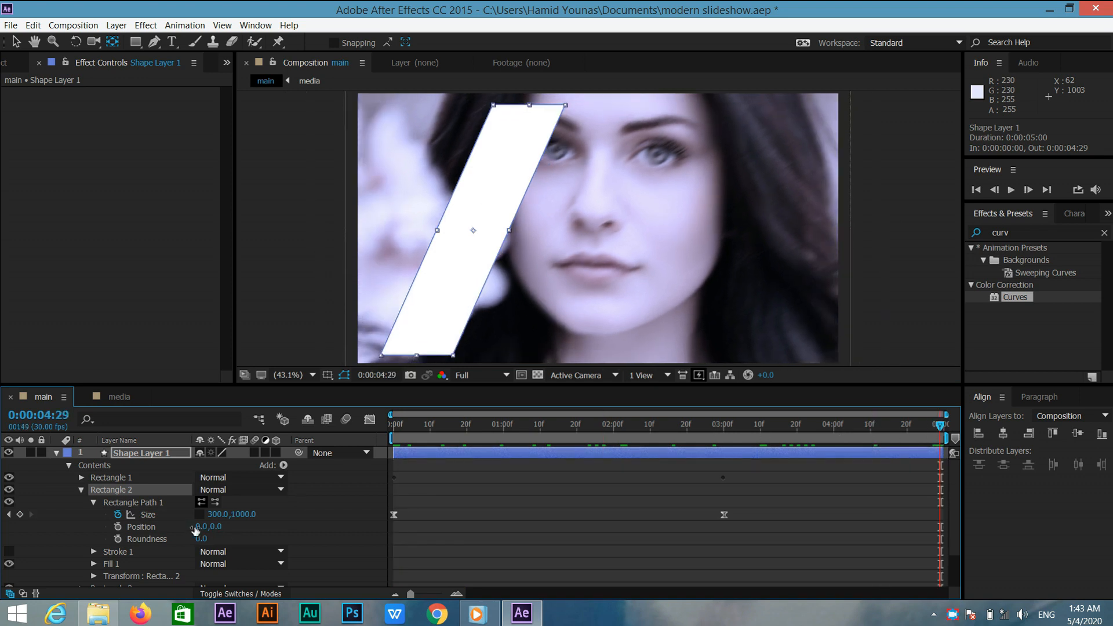
click(200, 527)
text(310)
key(Return)
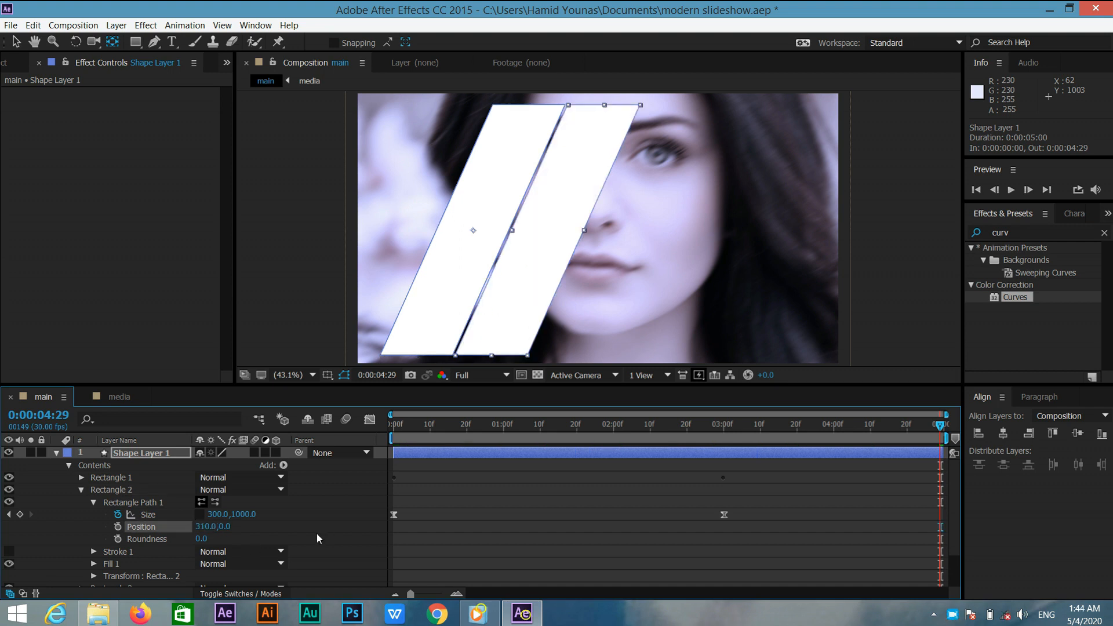
click(221, 526)
text(90)
key(Return)
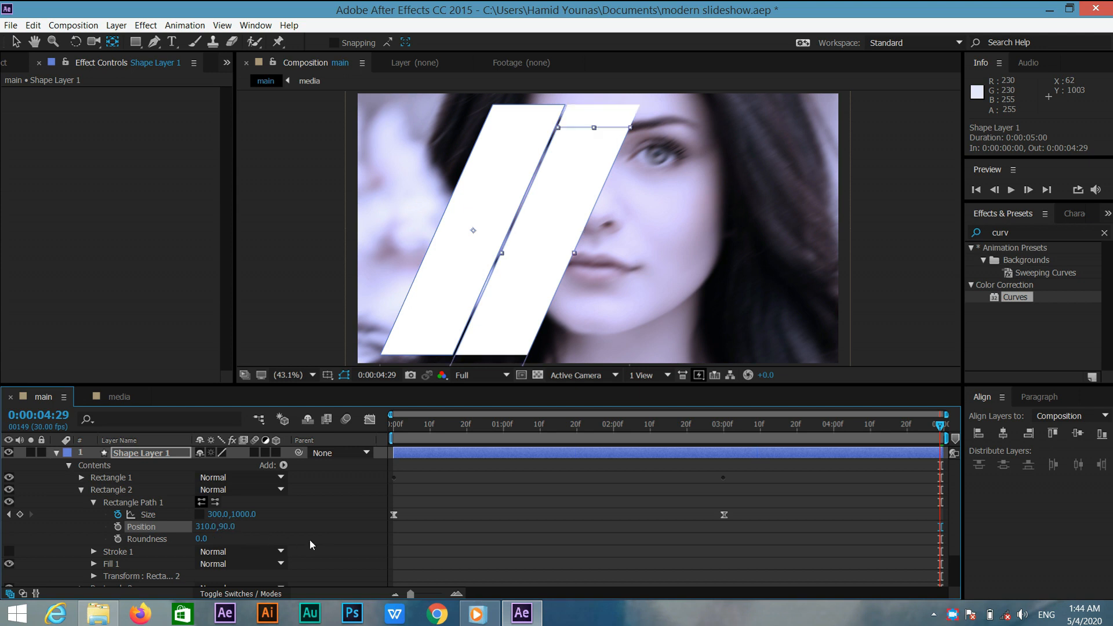
Set Rectangle 1's path Position to 0, -90.
click(81, 489)
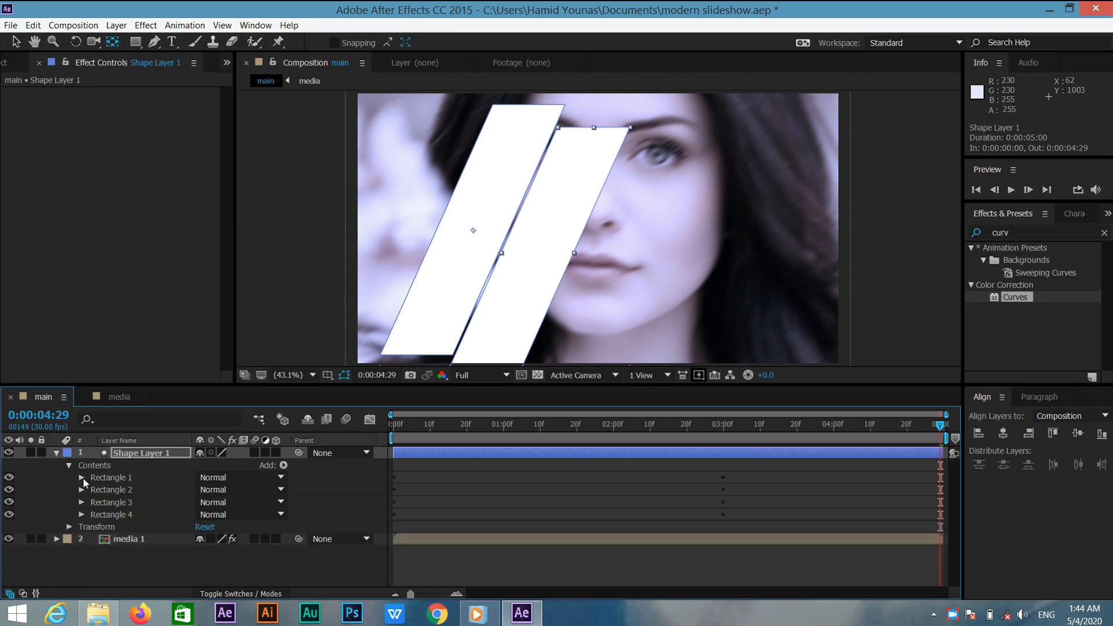
click(83, 478)
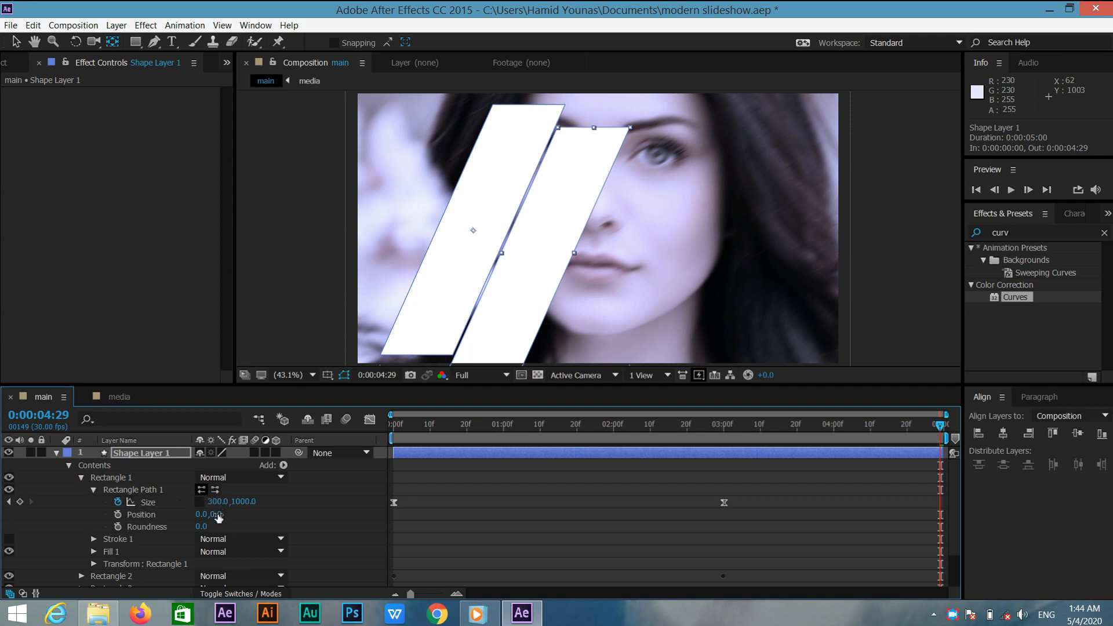
click(218, 516)
key(Return)
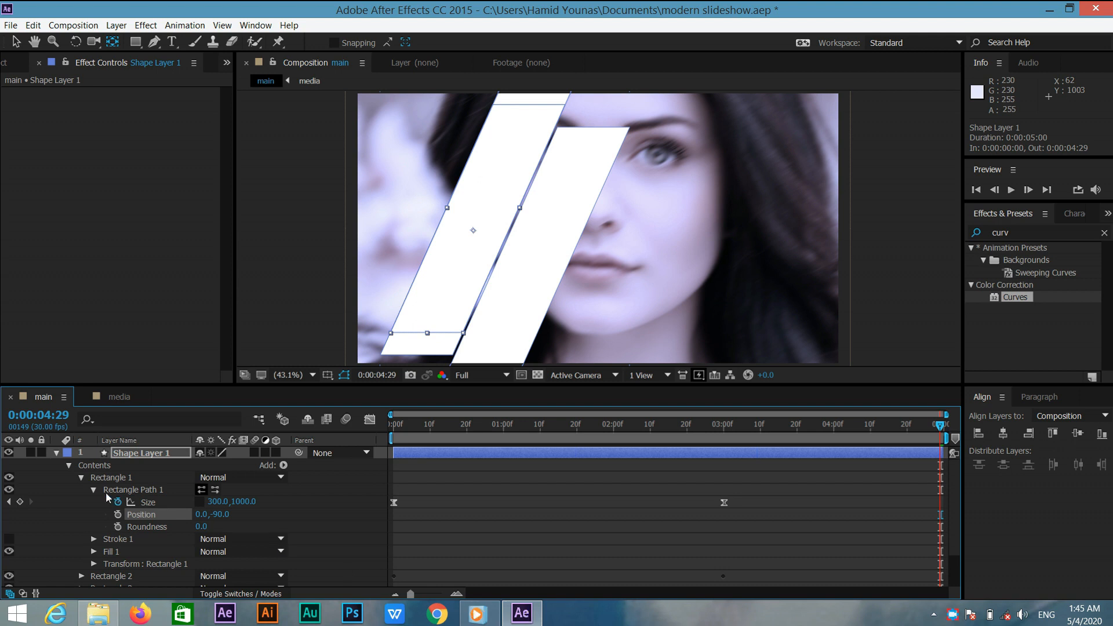
Set Rectangle 3's path Position to 620, -90.
click(81, 477)
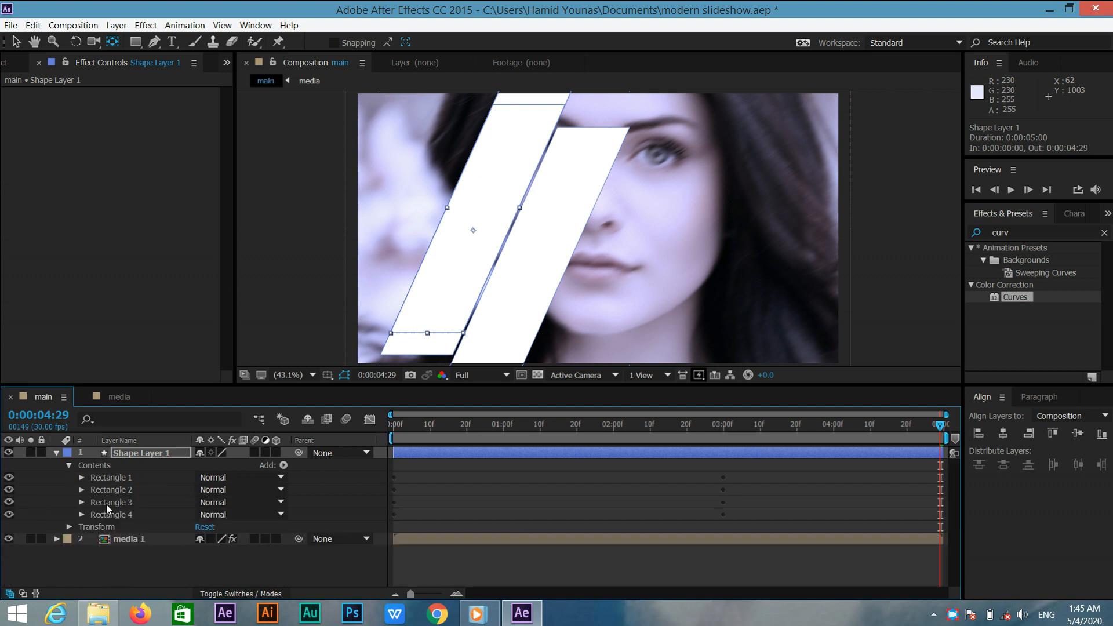
click(81, 502)
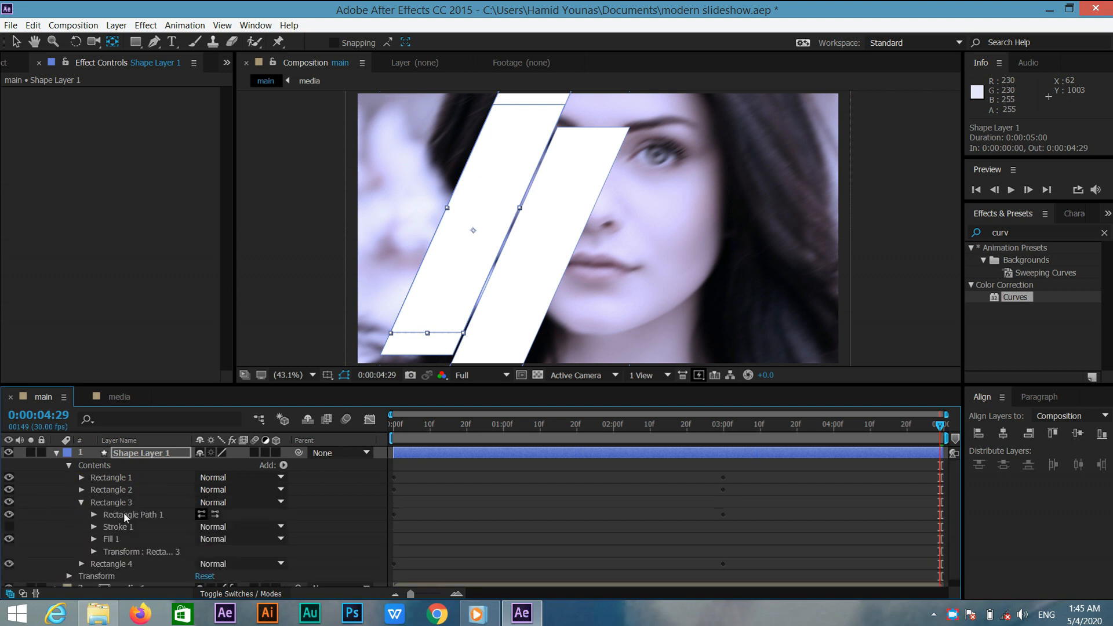
click(94, 514)
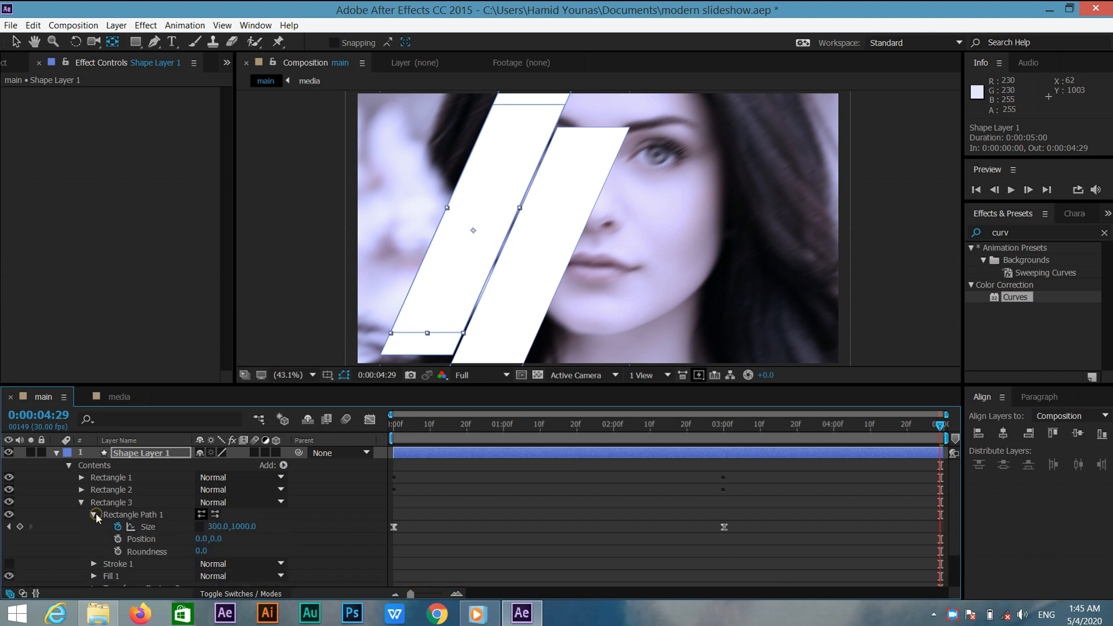
click(201, 539)
text(620)
key(Return)
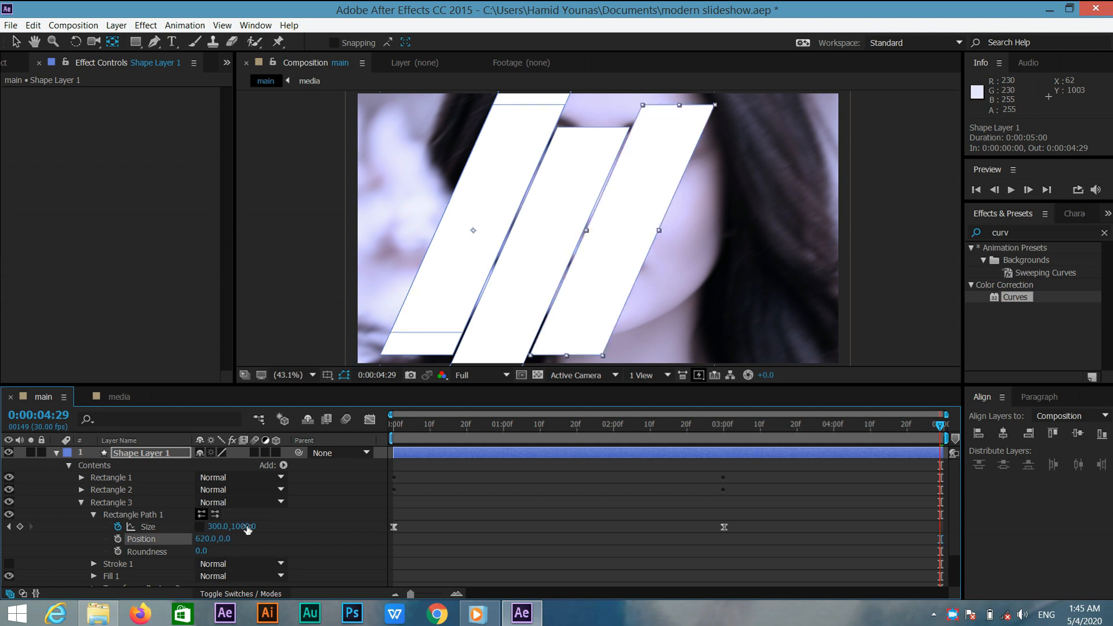
click(225, 538)
text(-90)
key(Return)
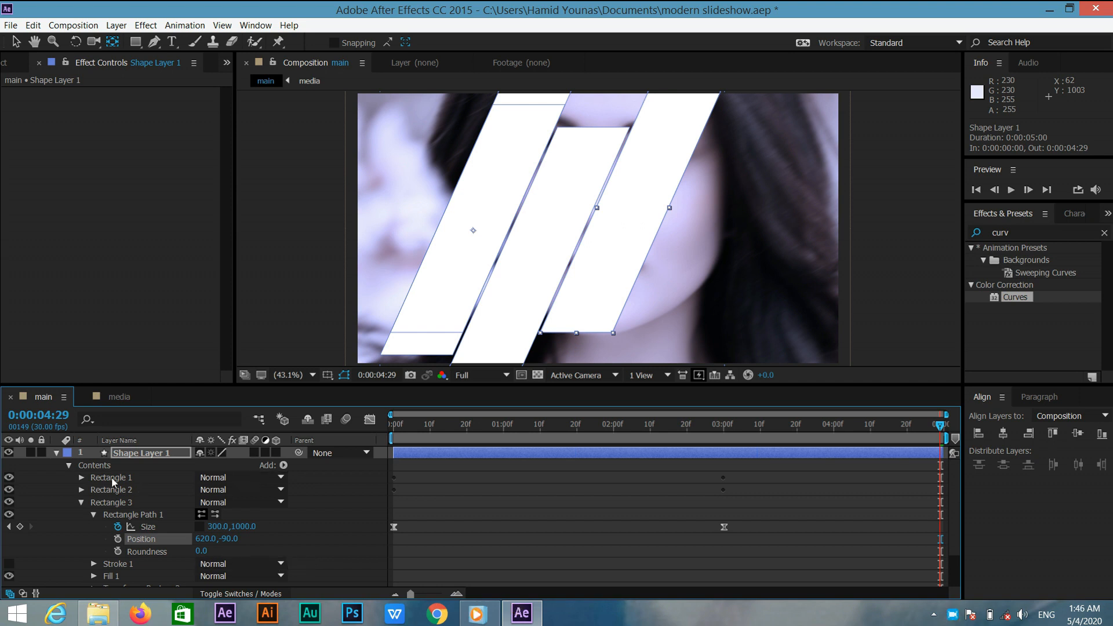
click(80, 502)
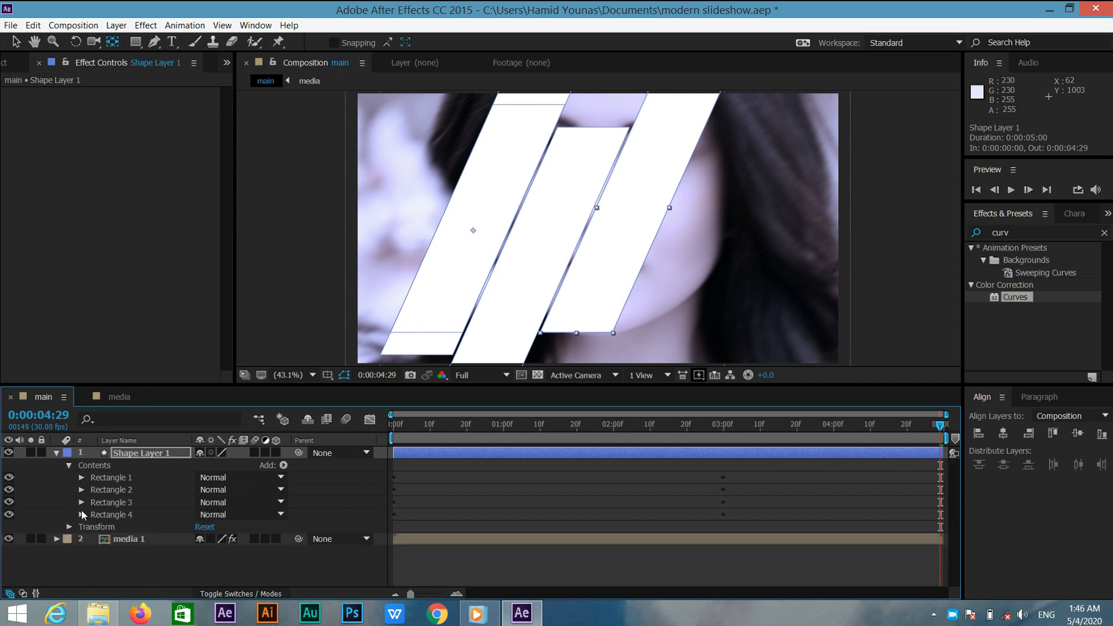
Set Rectangle 4's path Position to 930, 90 and collapse Shape Layer 1.
click(81, 514)
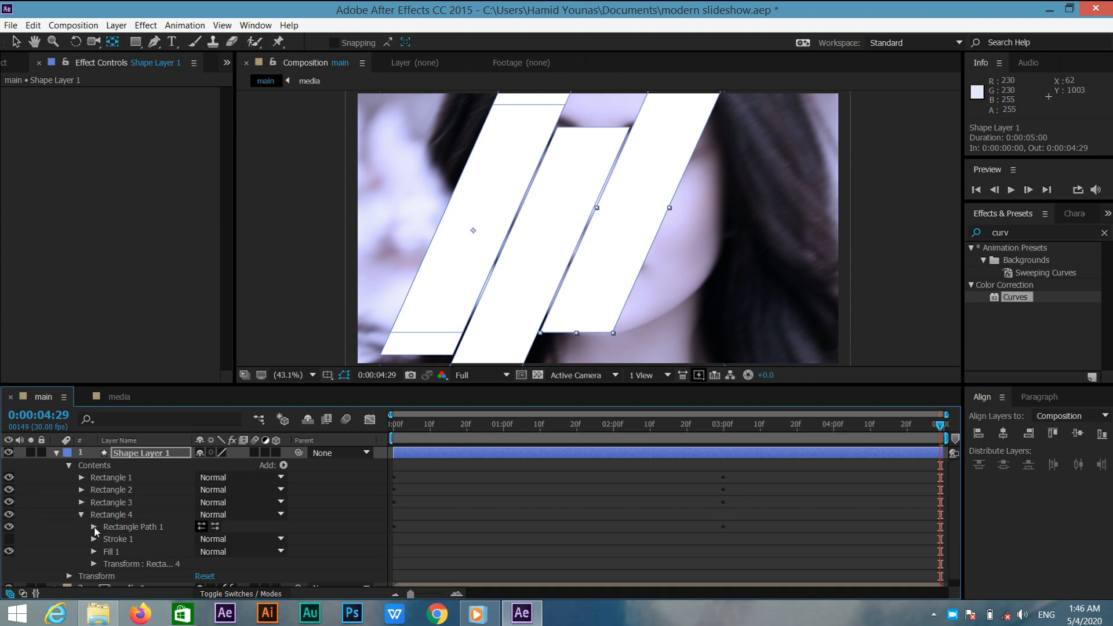
click(94, 527)
click(201, 551)
text(930)
key(Return)
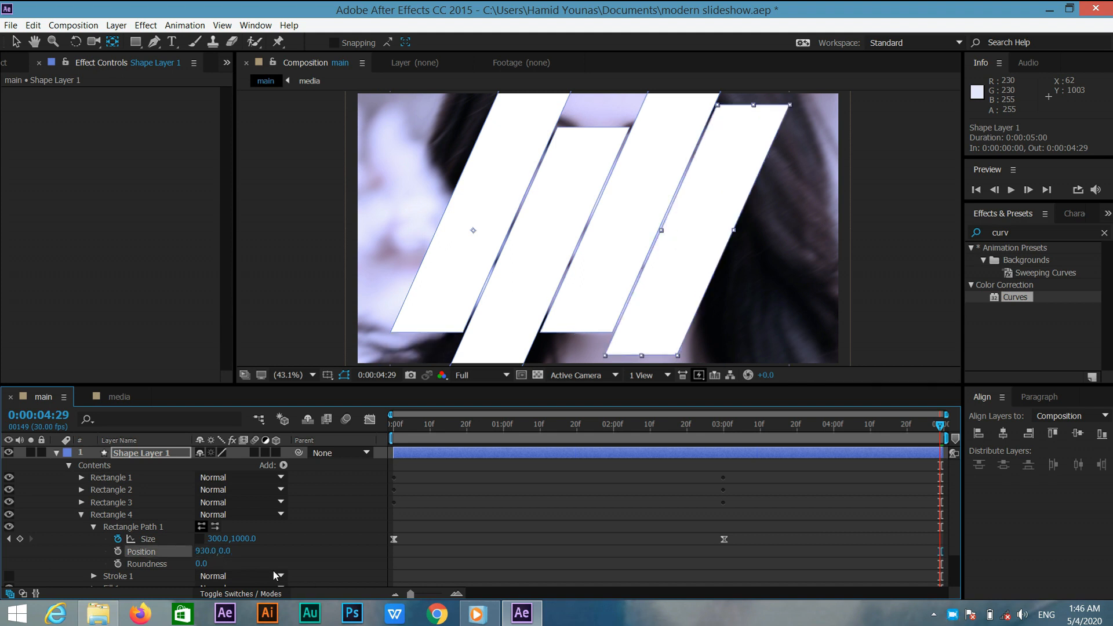
click(227, 551)
text(90)
key(Return)
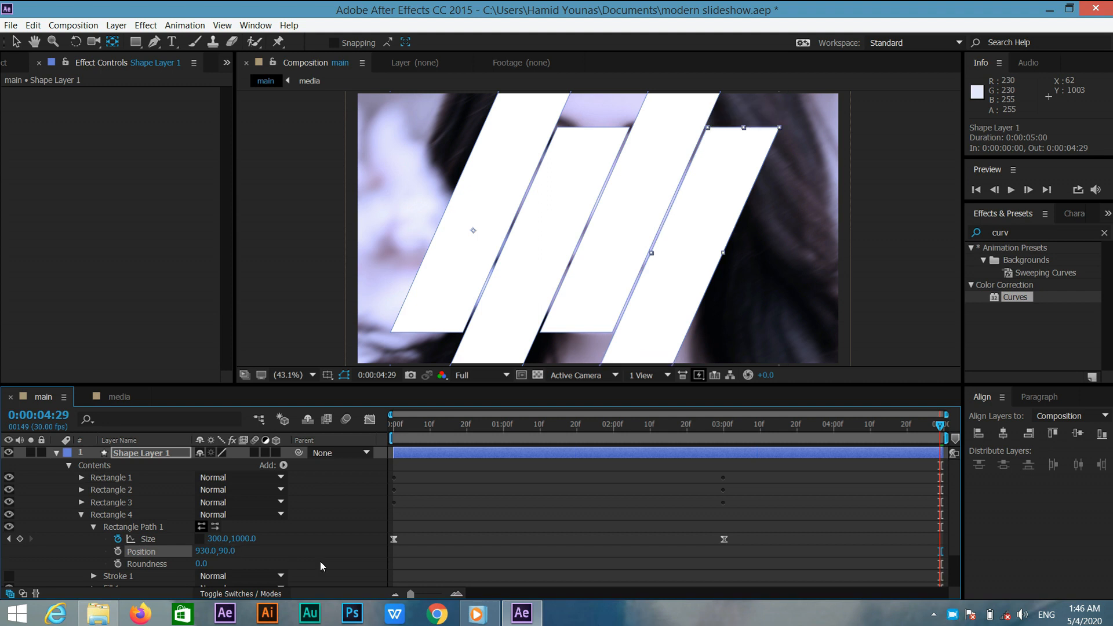
click(56, 453)
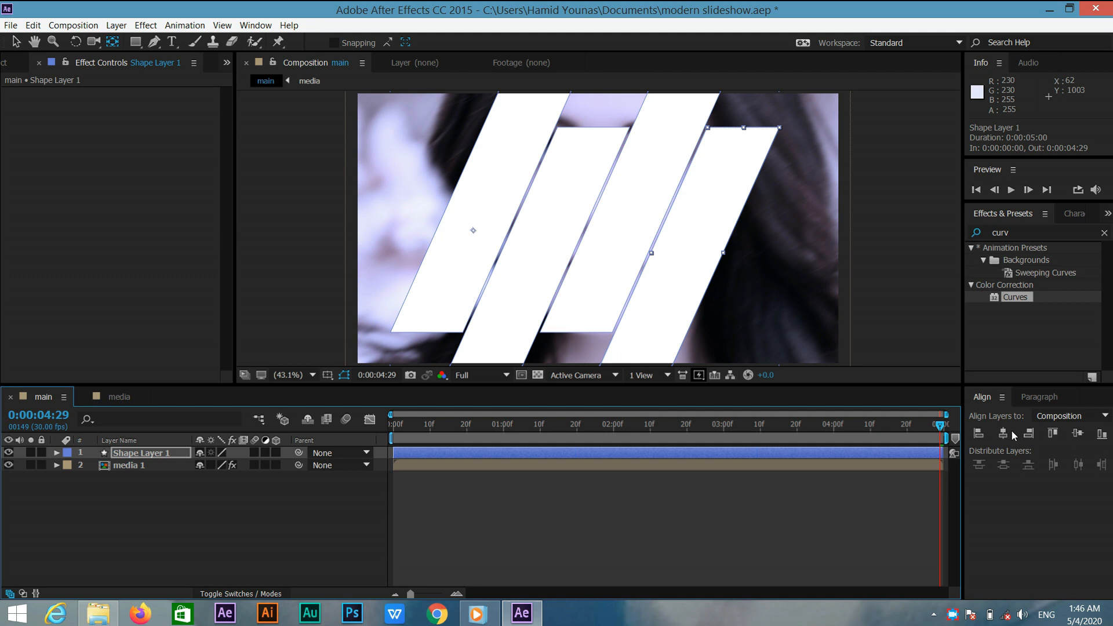
Duplicate the media 1 layer.
drag(940, 427, 555, 432)
click(255, 530)
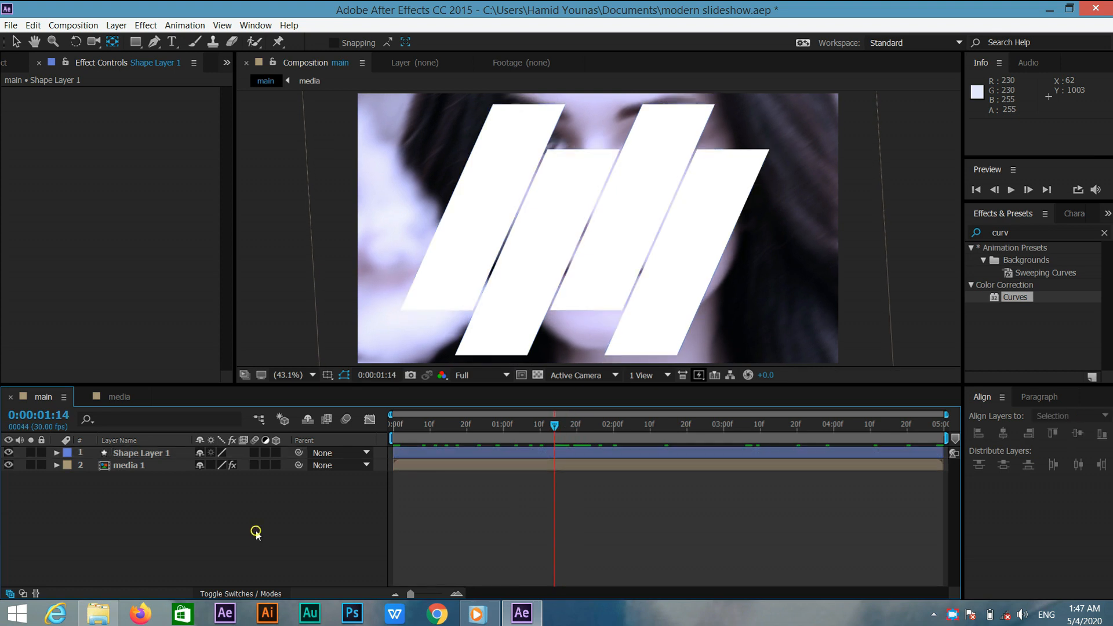
click(148, 468)
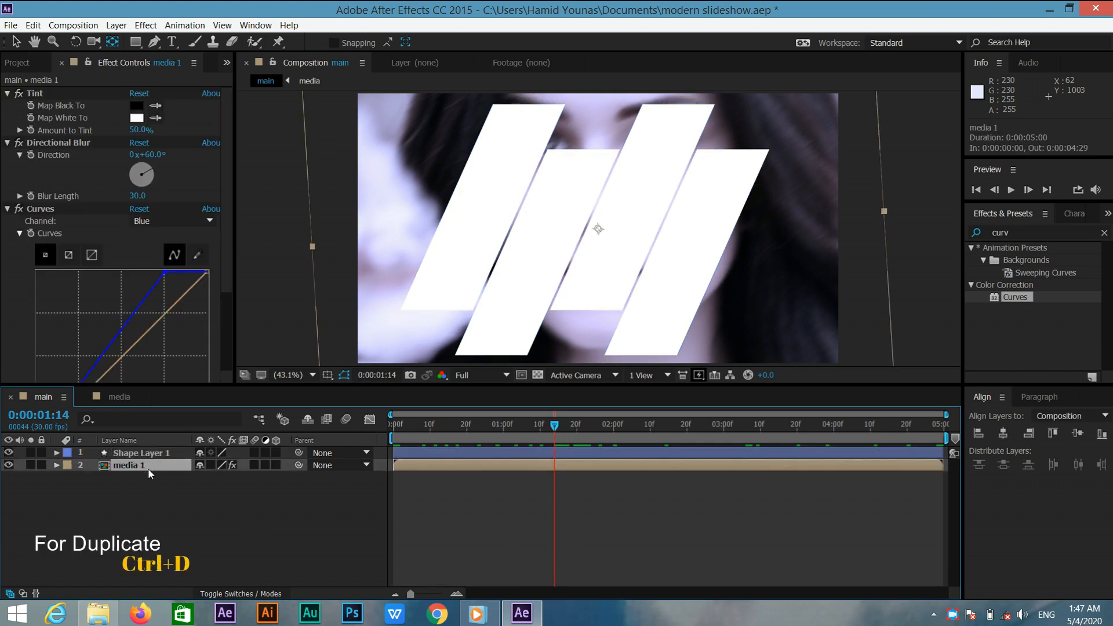
key(ctrl+d)
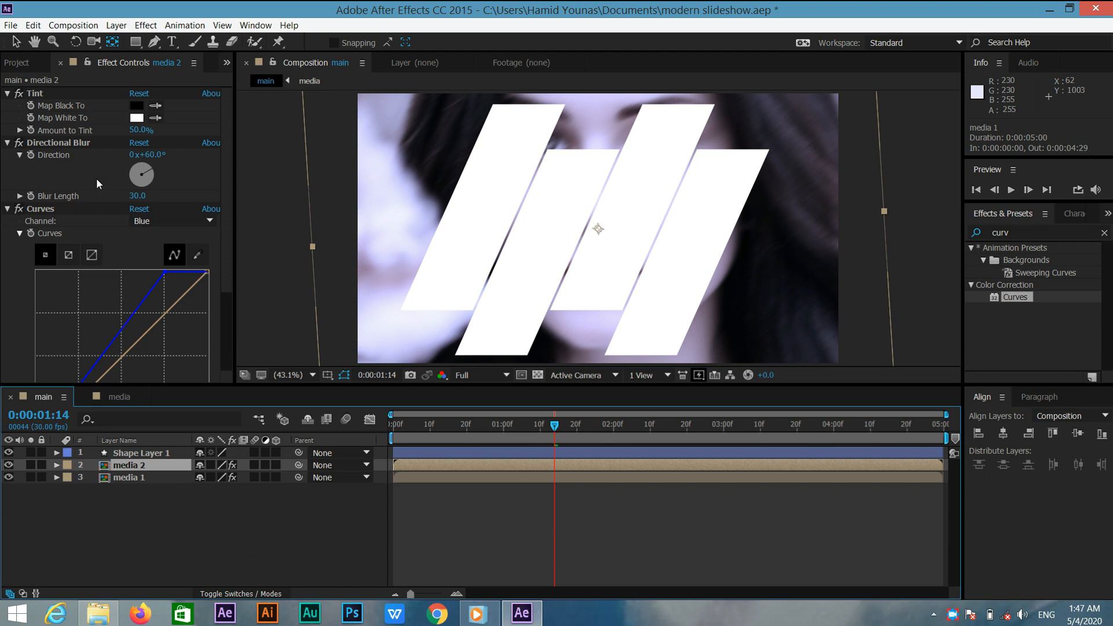
Delete the Directional Blur effect from the duplicated media 2 layer.
click(95, 142)
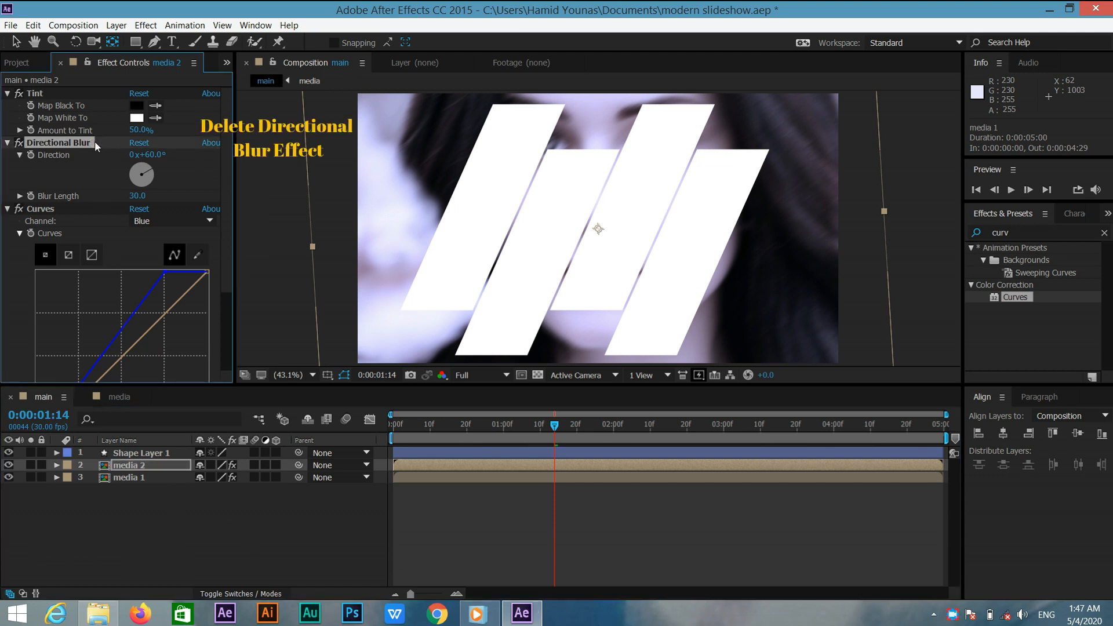
key(Delete)
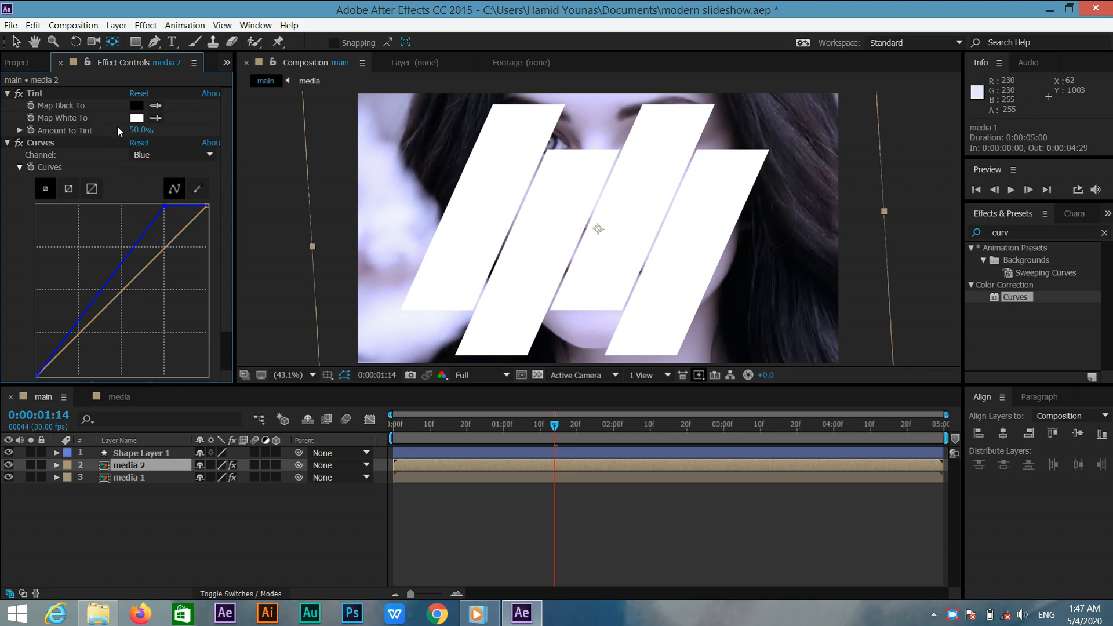
Set media 2's Tint amount to 100% and nudge the top point of its blue Curves line slightly right.
click(134, 131)
text(100)
click(201, 134)
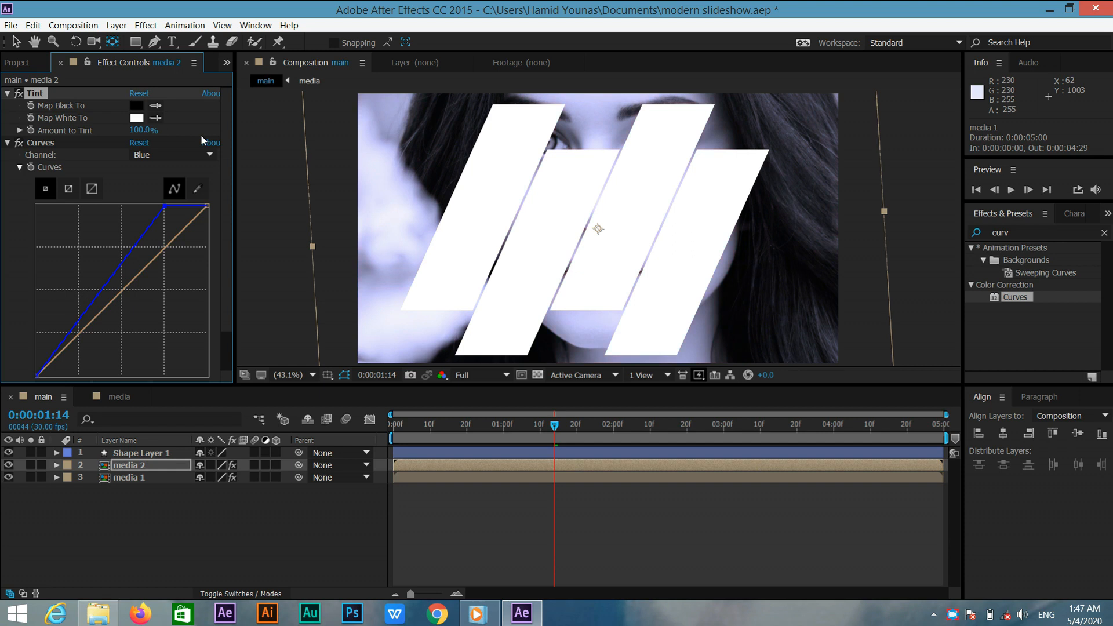
click(164, 205)
drag(164, 206, 175, 207)
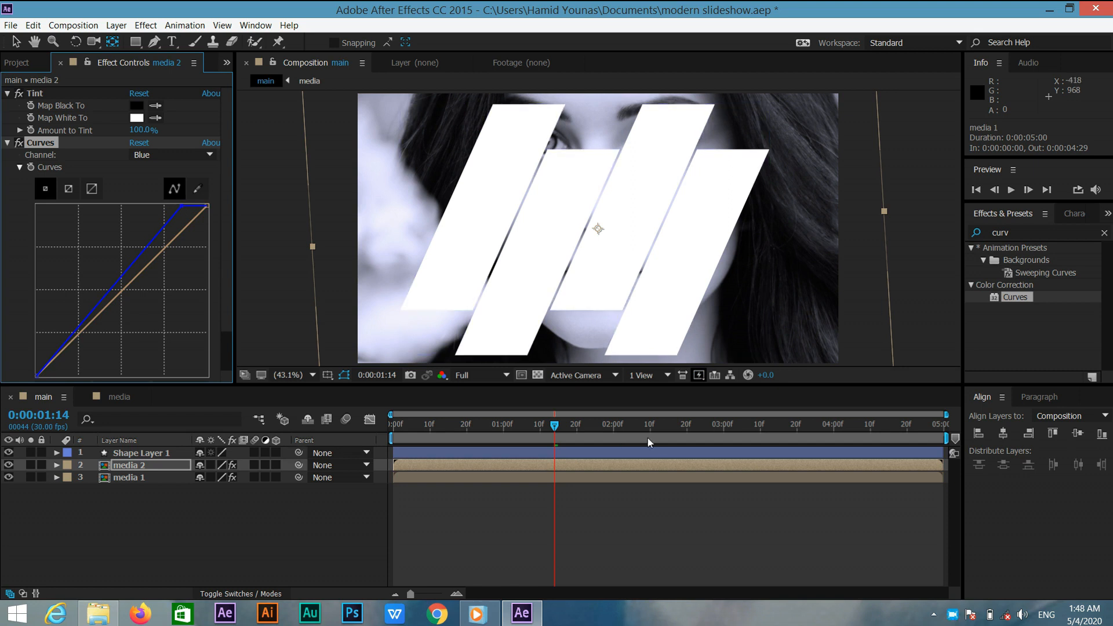
Set media 2's track matte to Alpha Matte "Shape Layer 1".
click(745, 426)
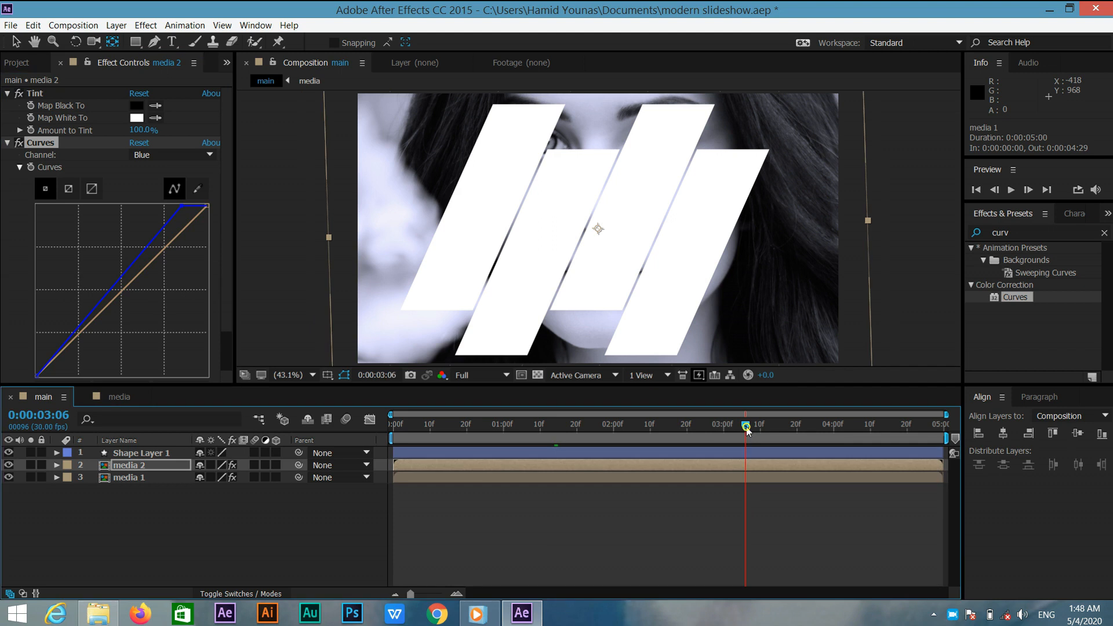
click(818, 427)
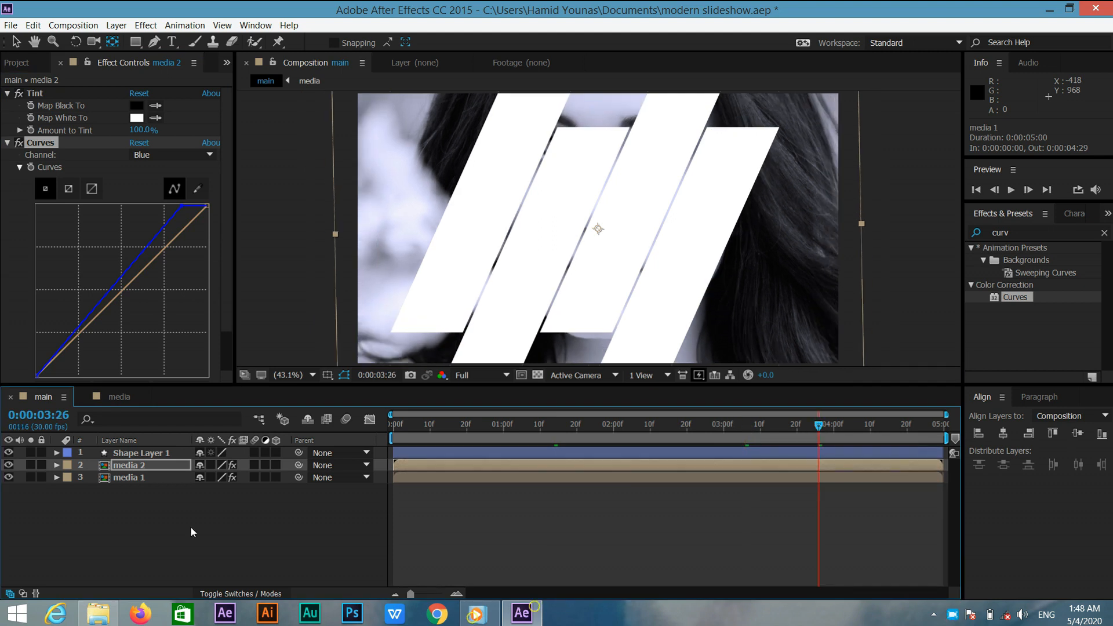
click(243, 592)
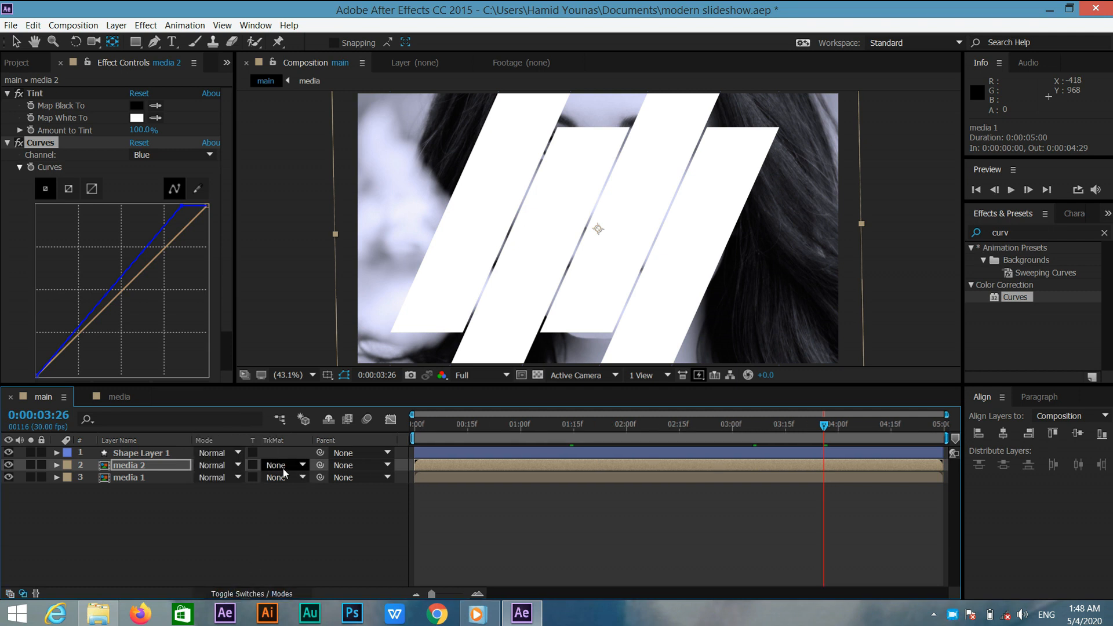
right_click(359, 436)
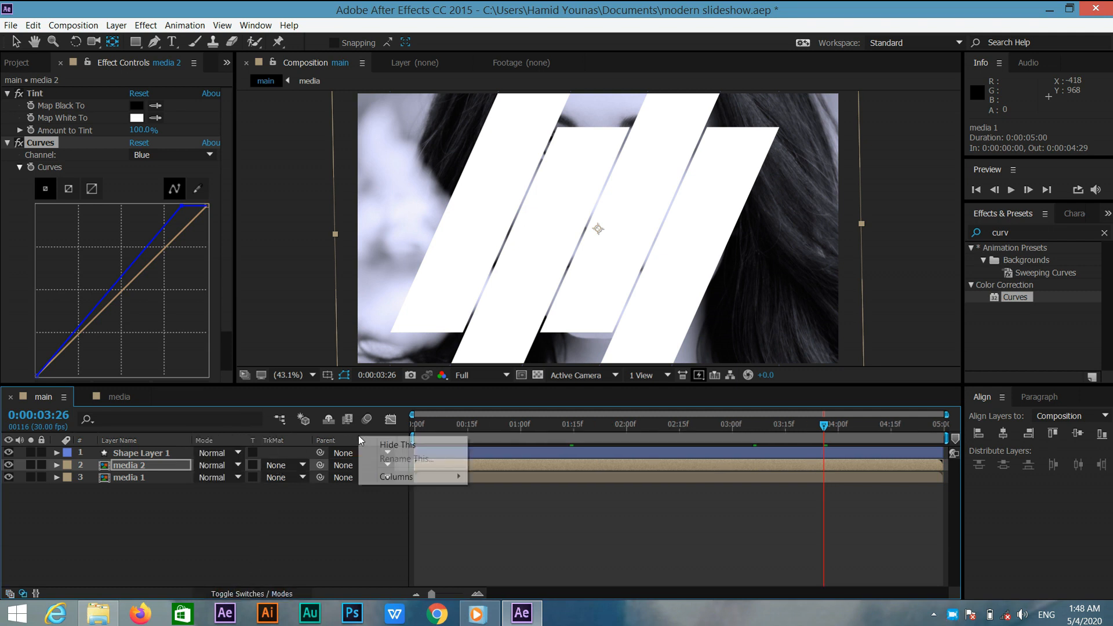
mouse_move(397, 478)
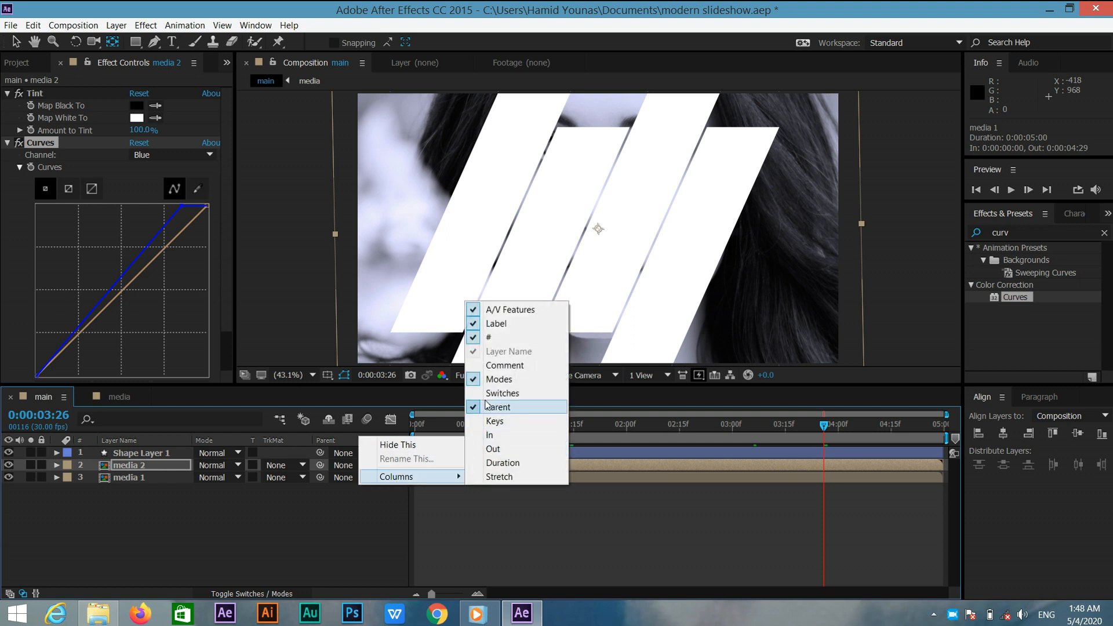
click(372, 511)
click(180, 465)
click(293, 465)
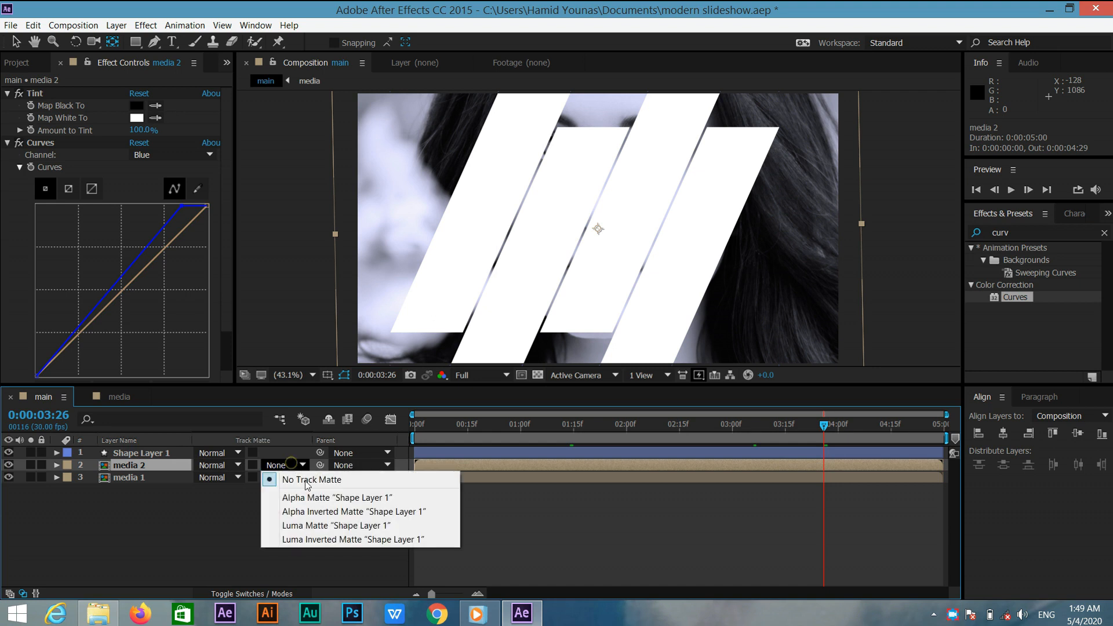
click(318, 497)
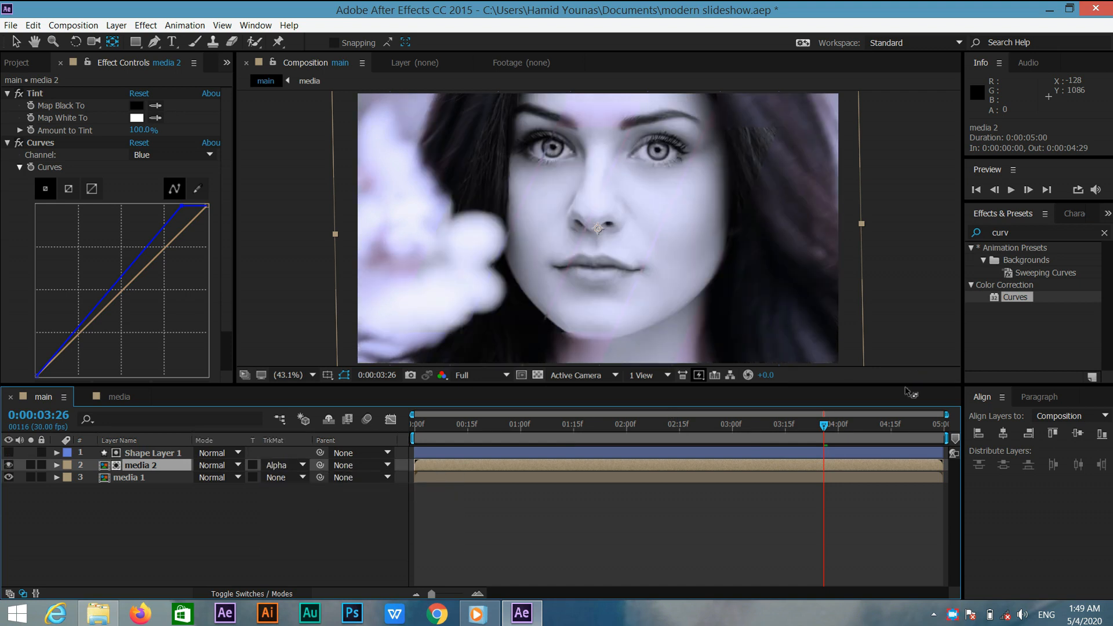
Duplicate Shape Layer 1 and turn on visibility of the new Shape Layer 2.
drag(796, 419, 676, 409)
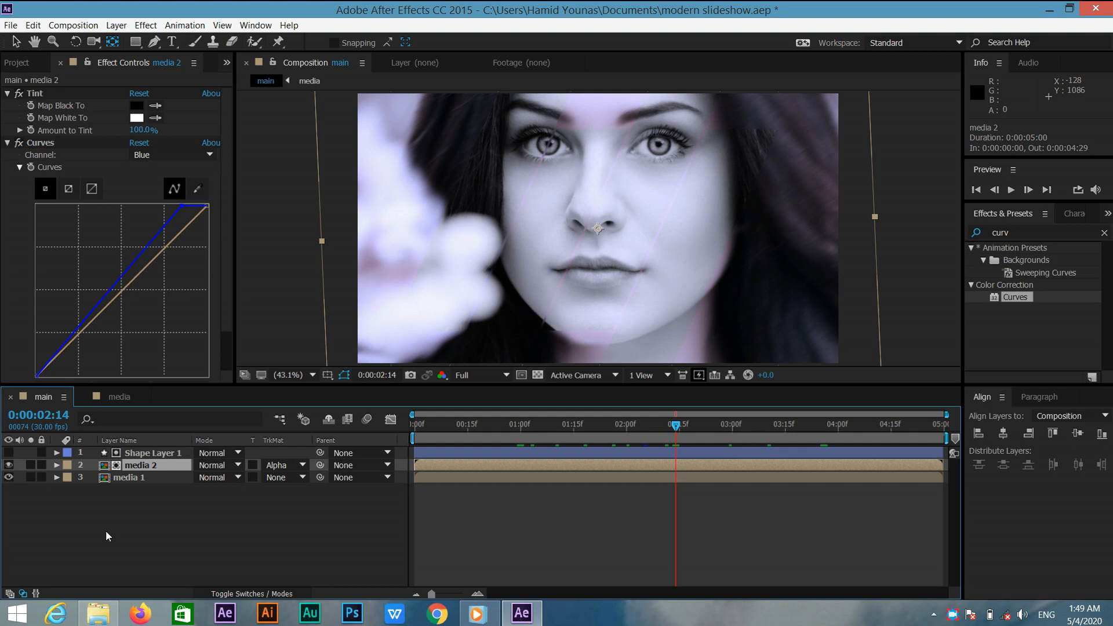
click(137, 453)
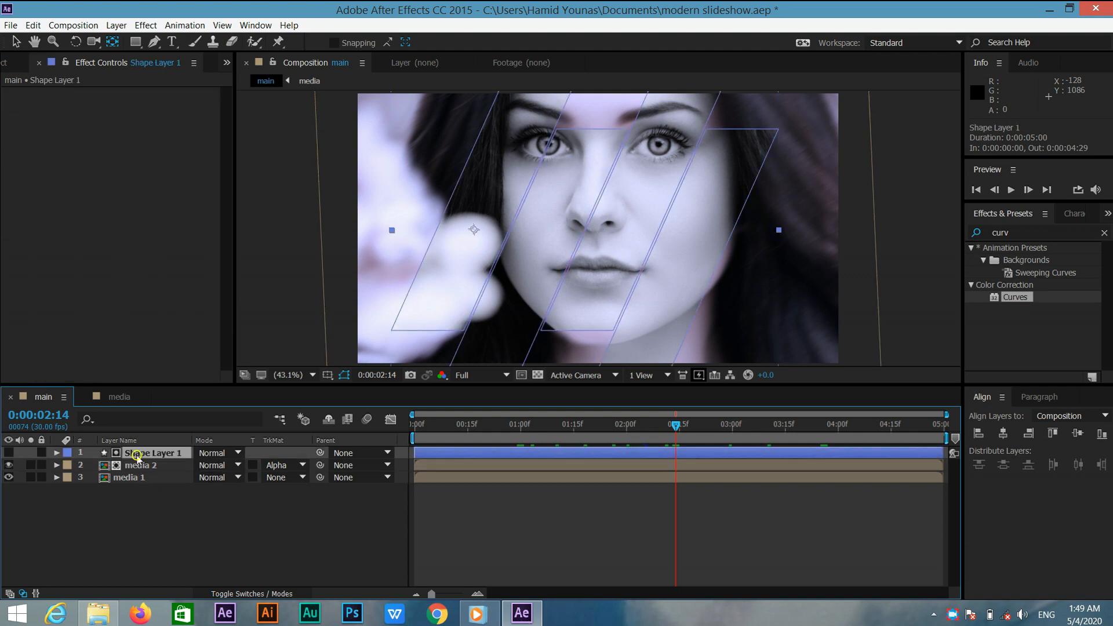
key(ctrl+d)
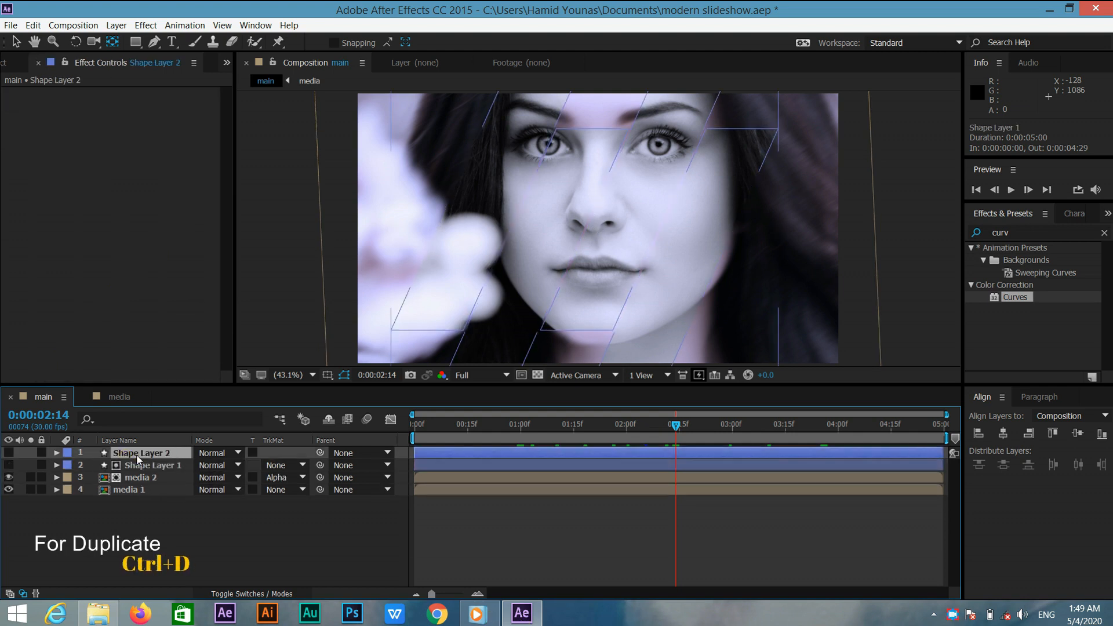
click(8, 453)
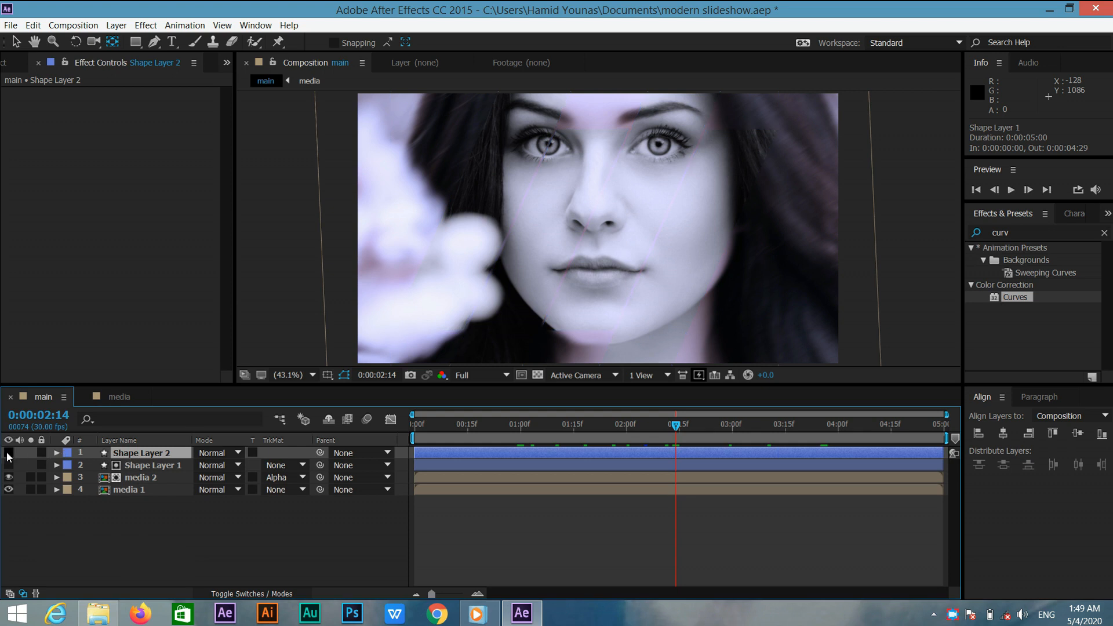
Search the effects for drop shadow and apply Drop Shadow to Shape Layer 2.
click(1019, 232)
text(drop)
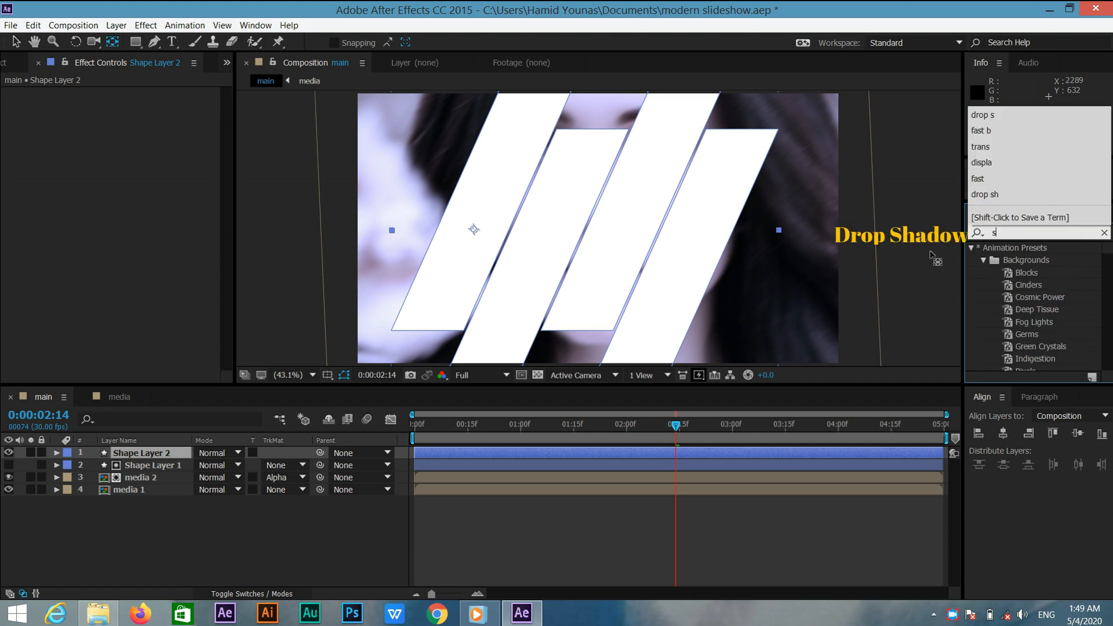
text( sh)
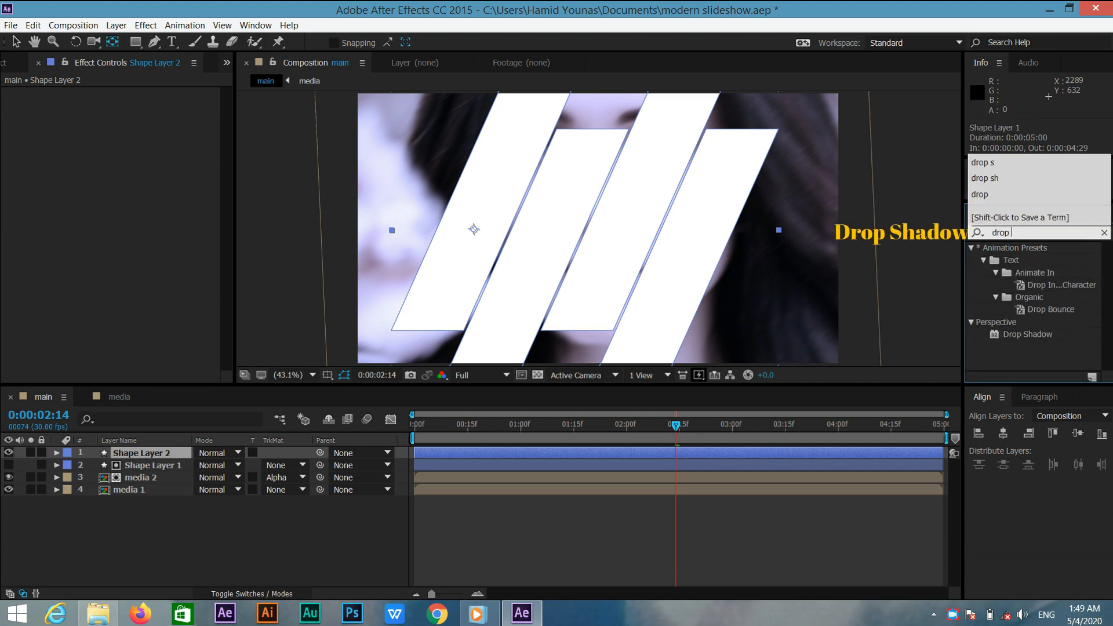
drag(1024, 260, 176, 447)
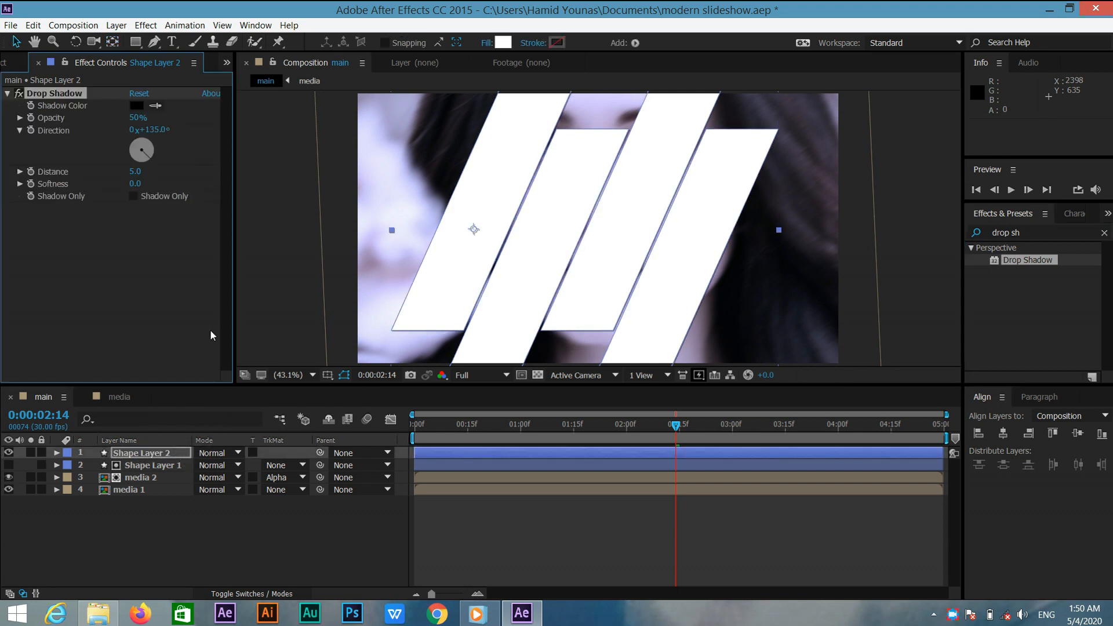
Set the Drop Shadow opacity to 25%, distance to 15, and softness to 100.
click(134, 117)
text(25)
key(Return)
click(134, 172)
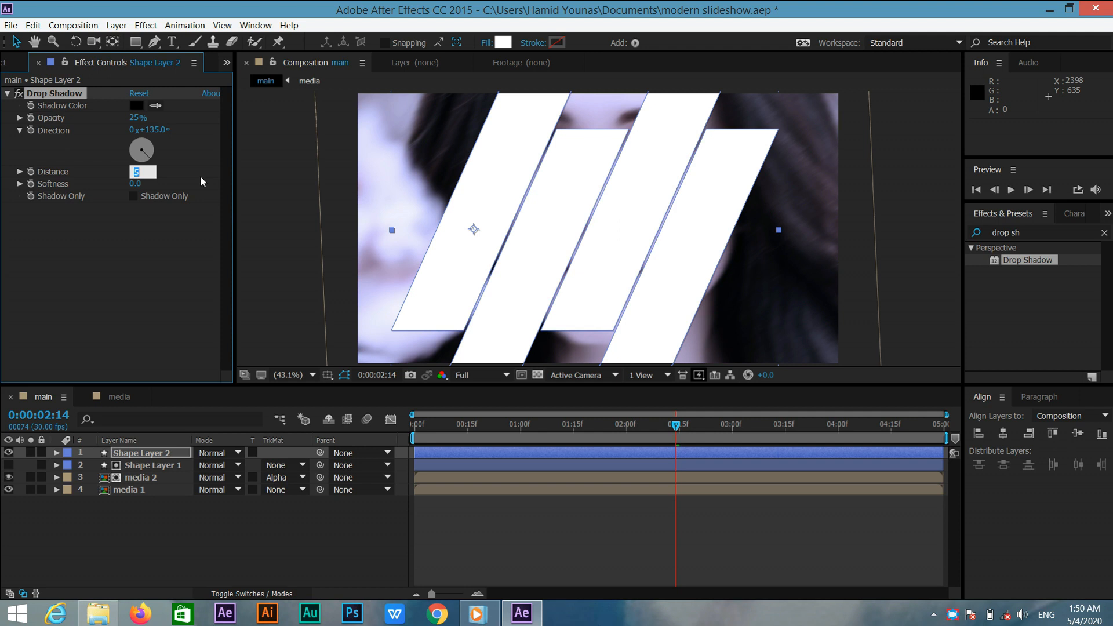
text(15.0)
click(137, 184)
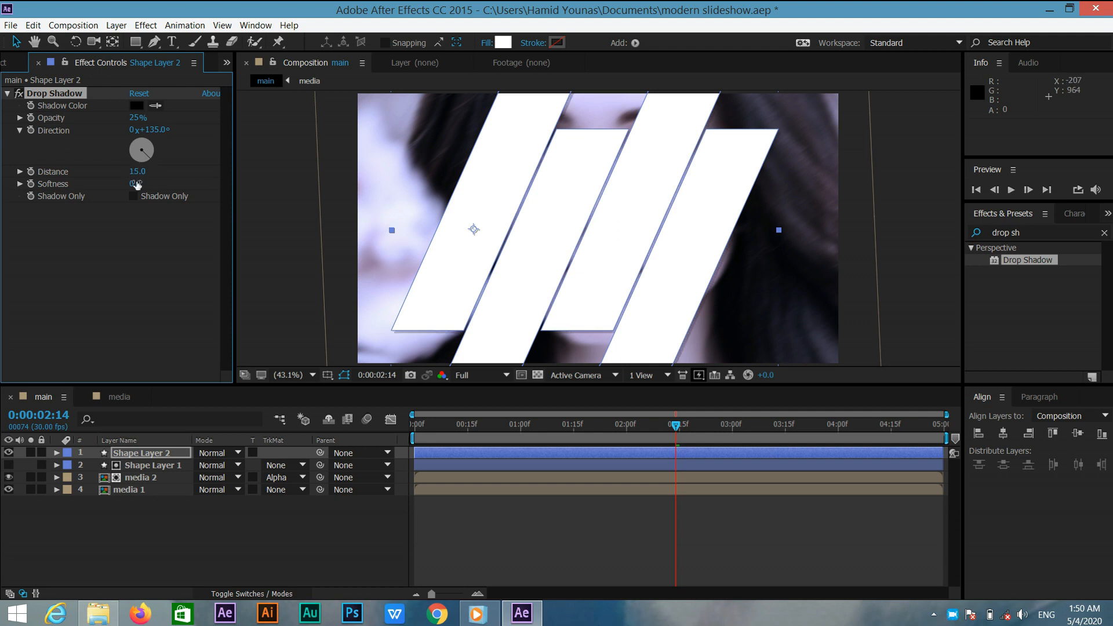
text(100)
key(Return)
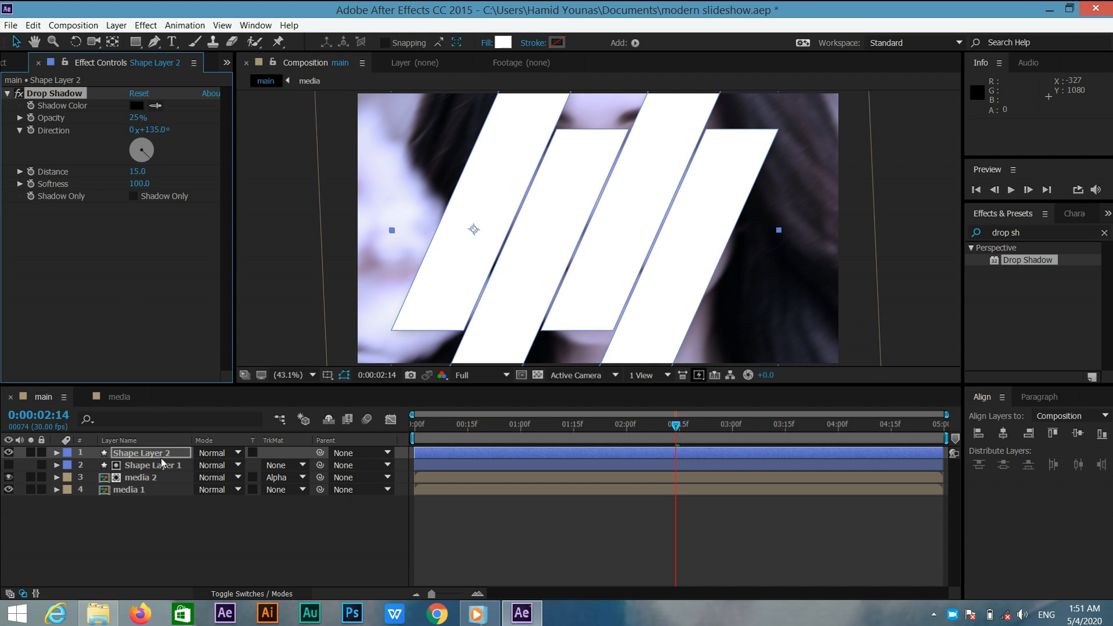
Move Shape Layer 2 below media 2 in the layer stack.
drag(159, 455, 156, 486)
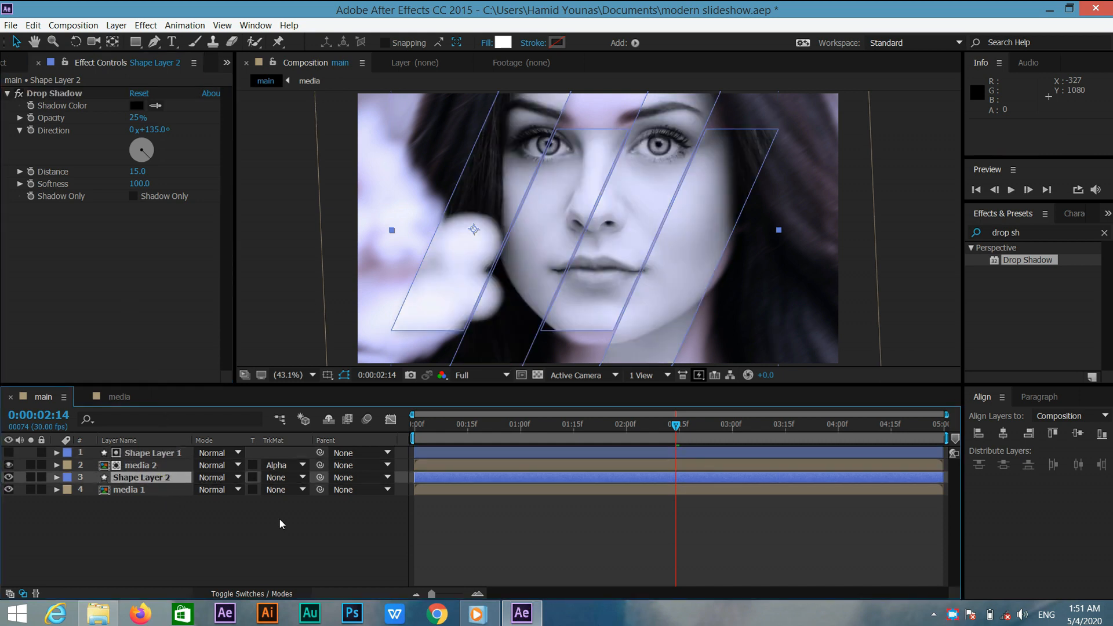
mouse_move(676, 427)
mouse_down()
mouse_move(473, 436)
mouse_move(682, 414)
mouse_up()
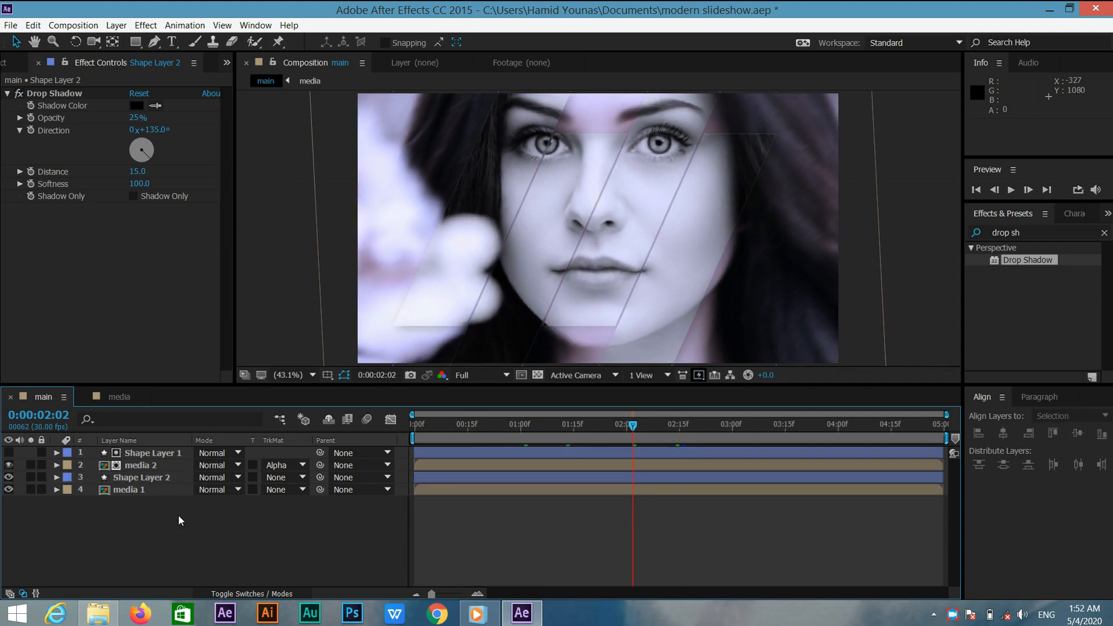
Duplicate Shape Layer 1 together with media 2.
click(166, 454)
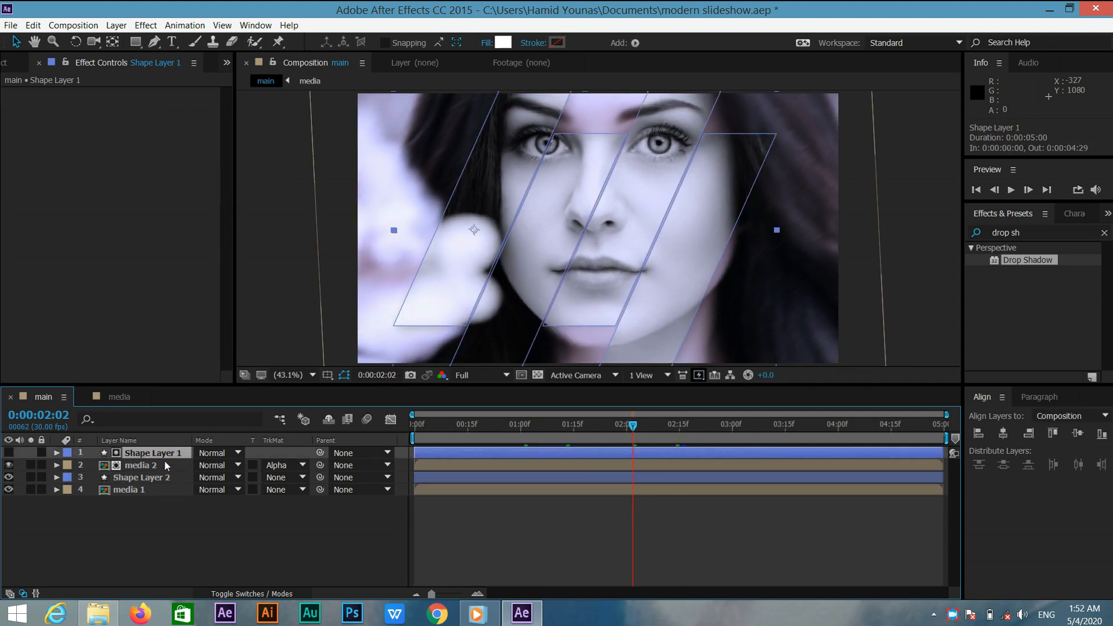
ctrl+click(166, 464)
key(ctrl+d)
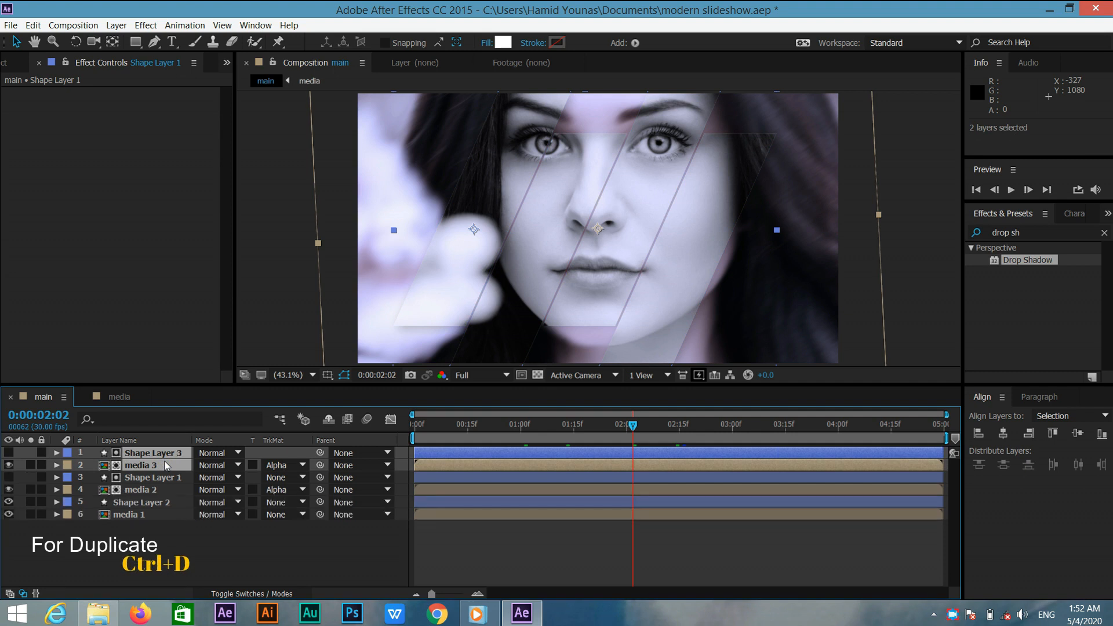
Delete the Tint effect from the media 3 layer.
click(170, 463)
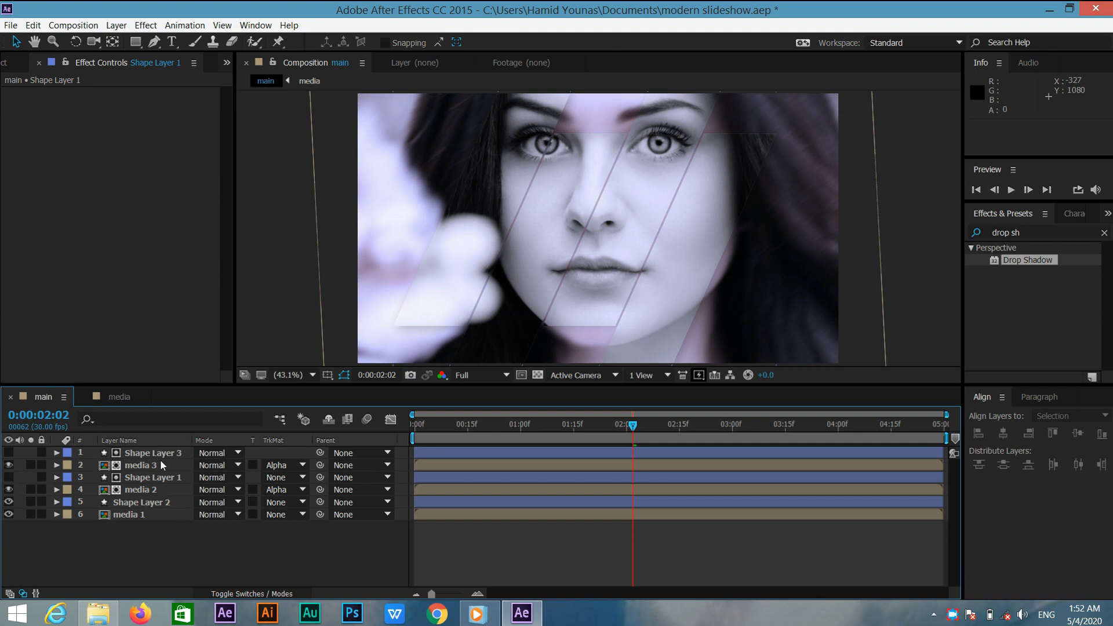
click(160, 464)
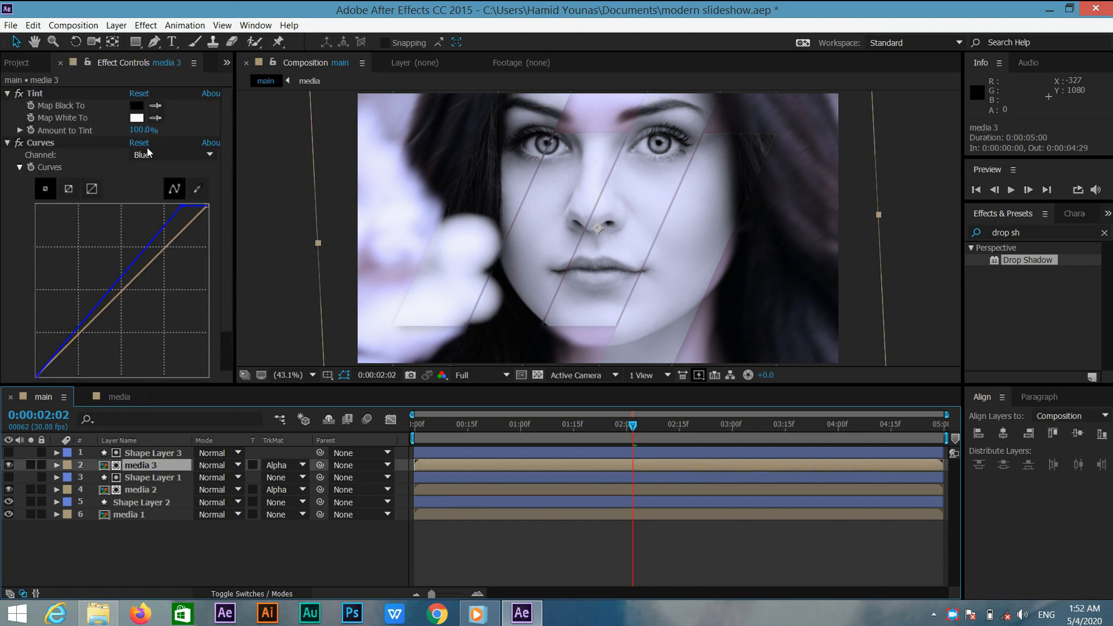
click(82, 92)
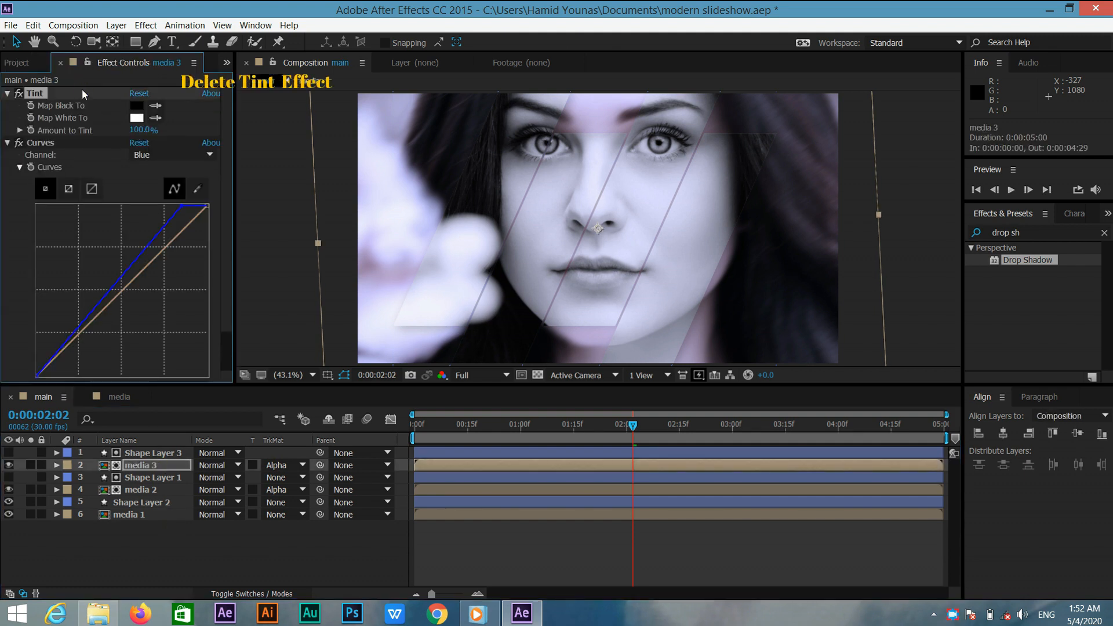
key(Delete)
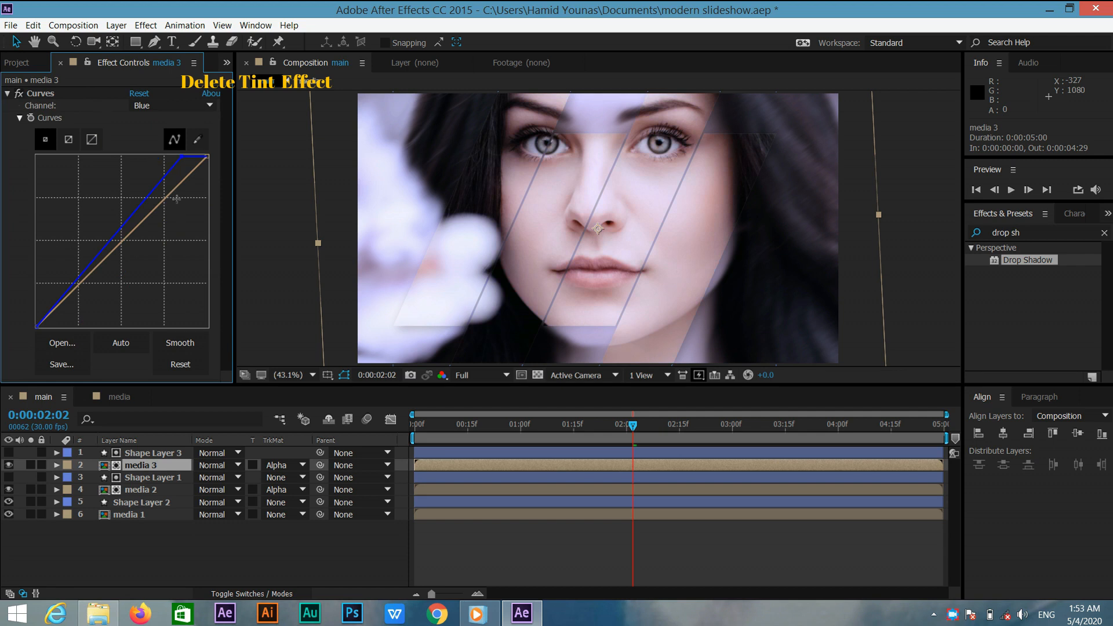
Shift Shape Layer 3 and media 3 later in time to start at 0:00:00:15.
click(180, 452)
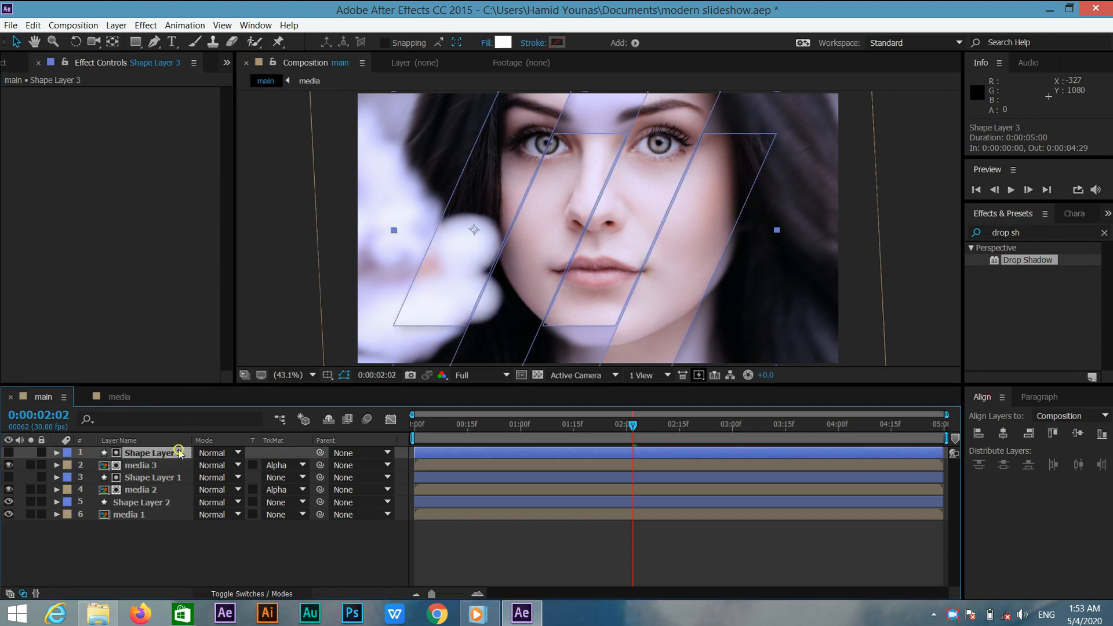
ctrl+click(179, 465)
click(698, 375)
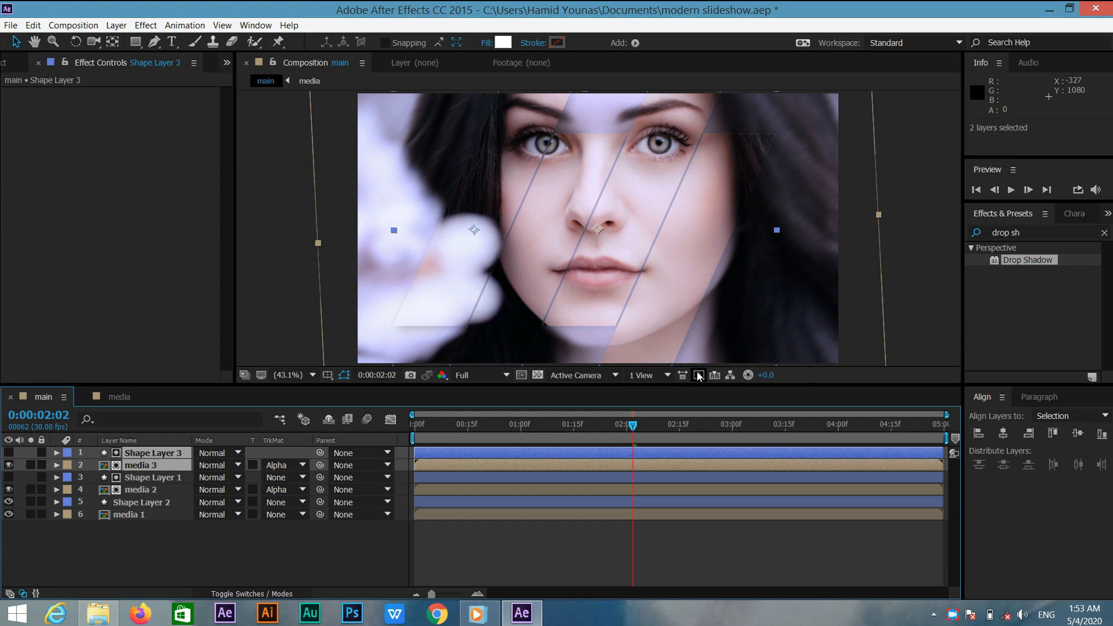
drag(488, 436, 501, 459)
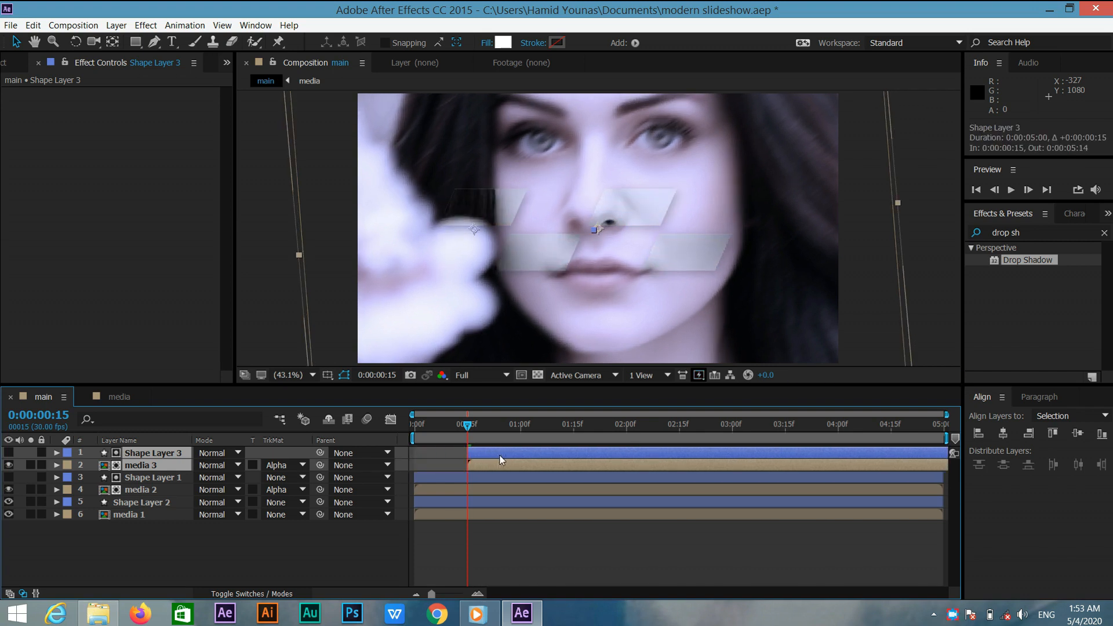
Rename Shape Layer 2 as shadow.
click(218, 567)
click(180, 503)
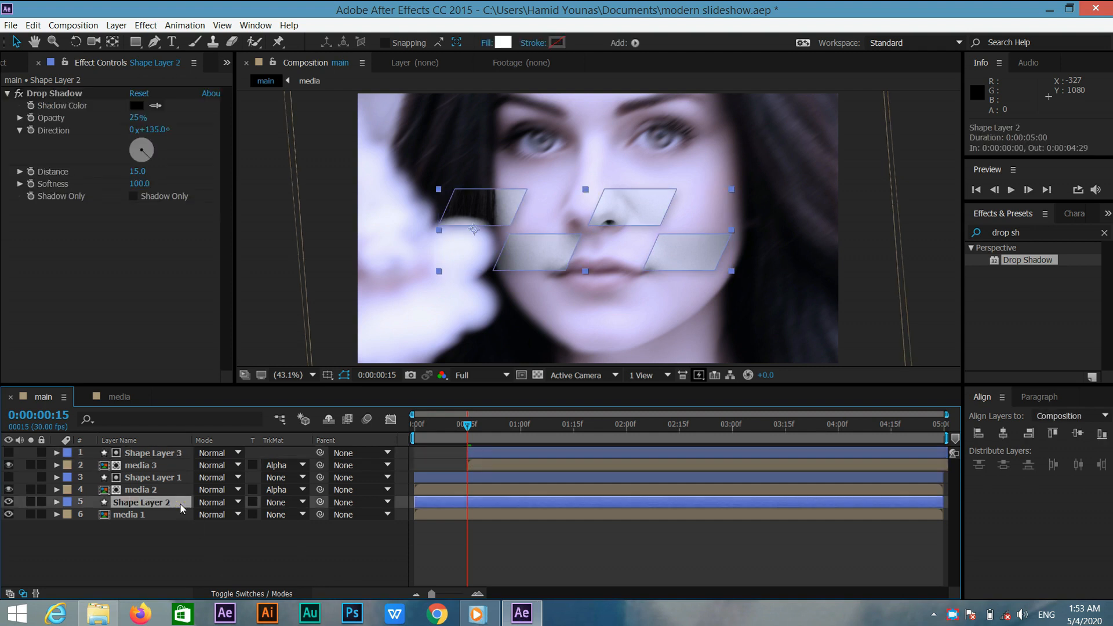
right_click(180, 503)
click(217, 495)
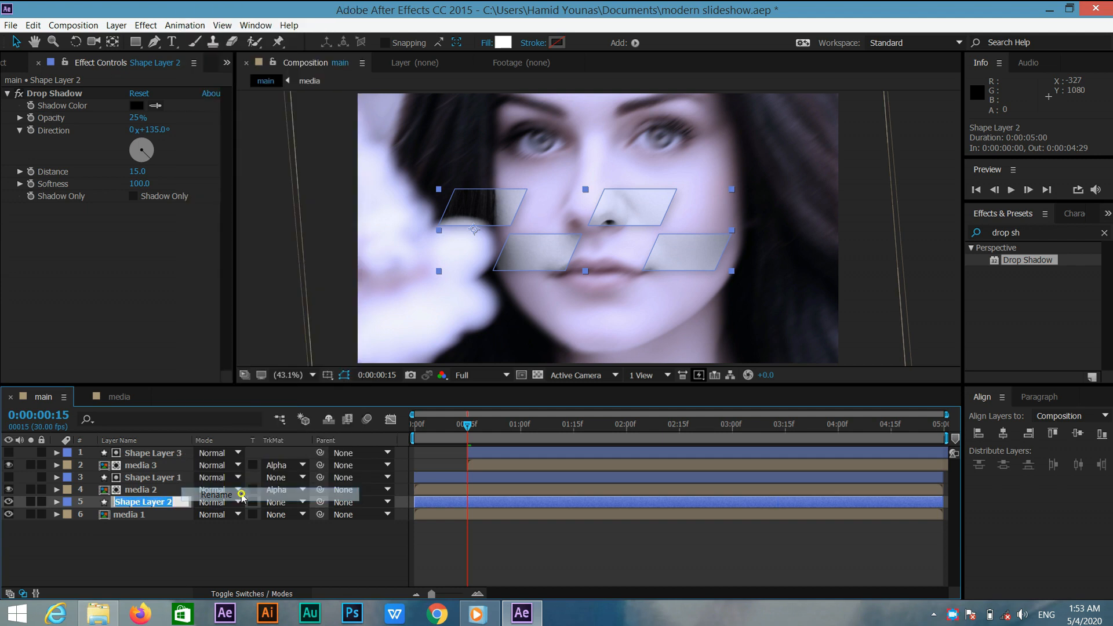
text(sh)
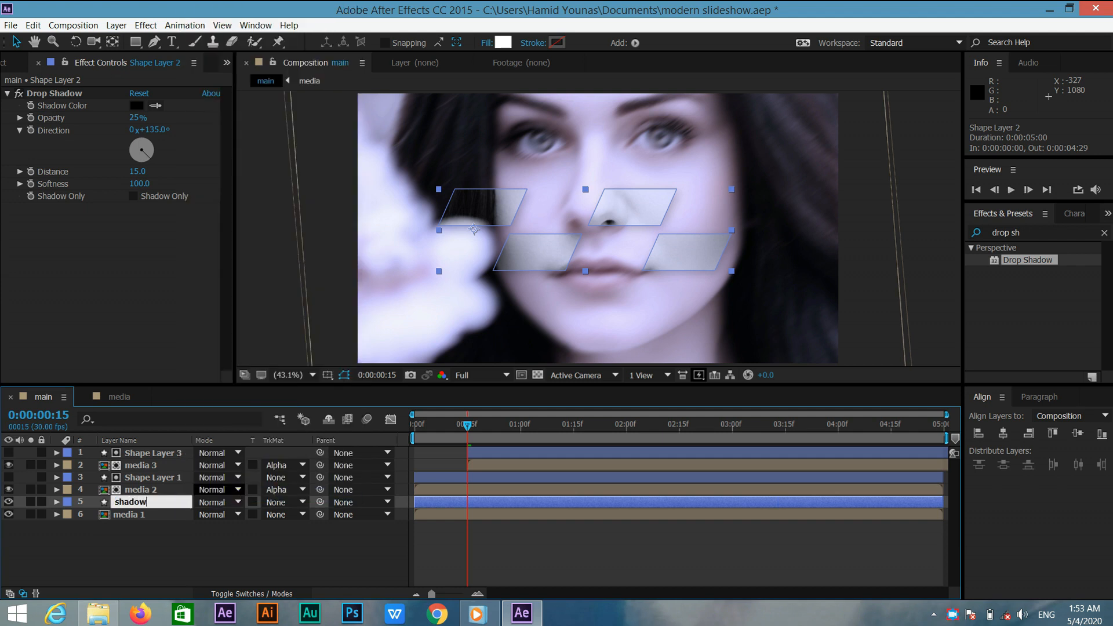
text(adow)
key(Return)
click(187, 536)
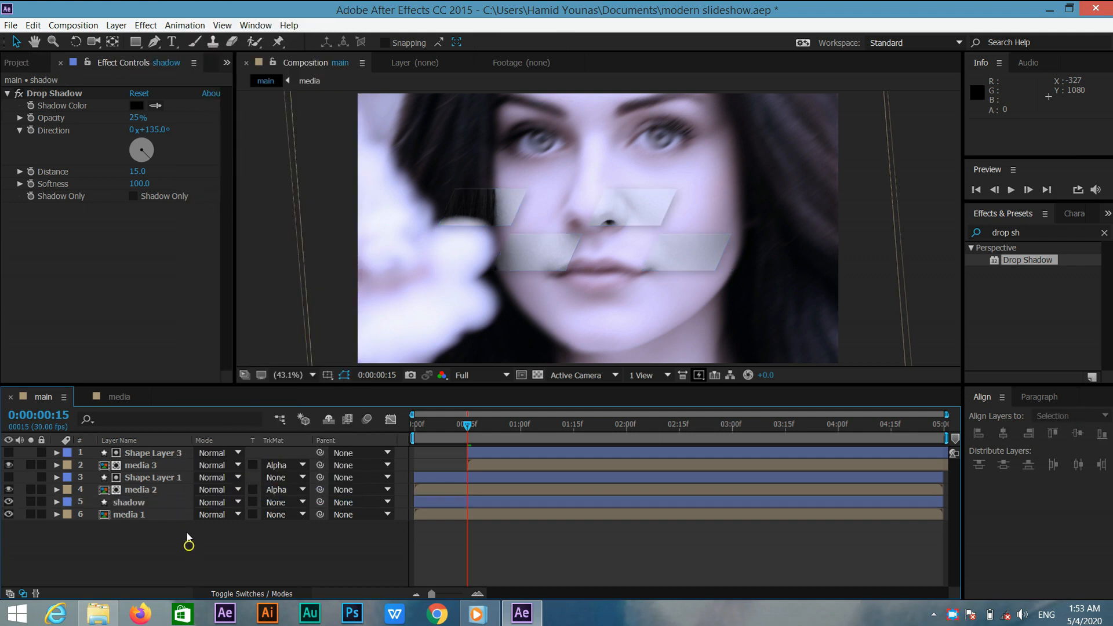
Reveal media 2's keyframes and set its Scale keyframe at the composition's end to 110%.
drag(469, 428, 598, 417)
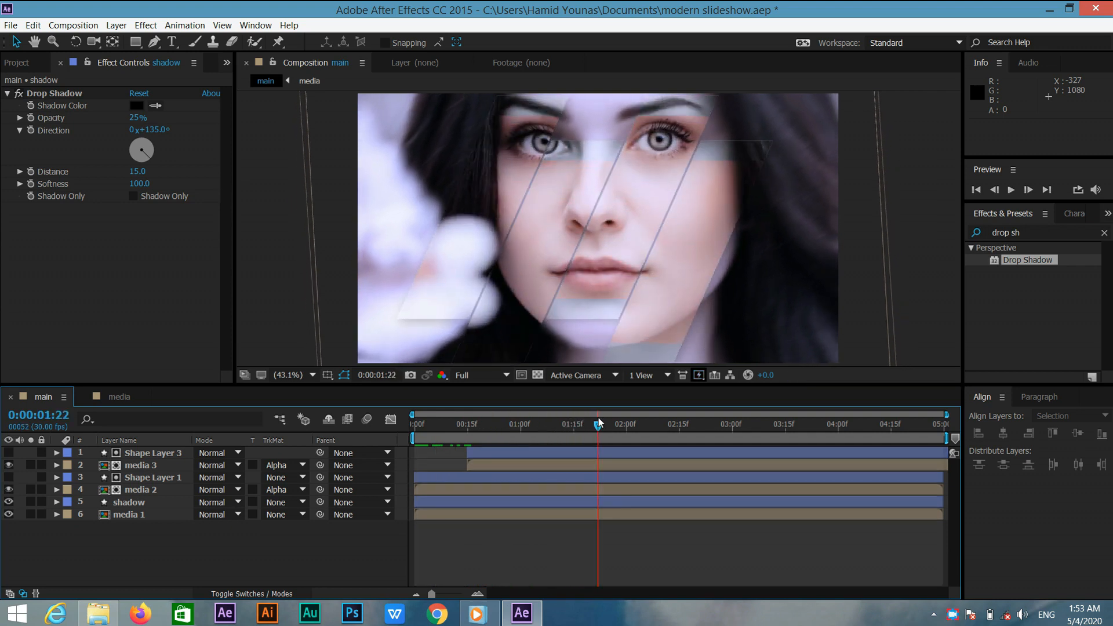
key(space)
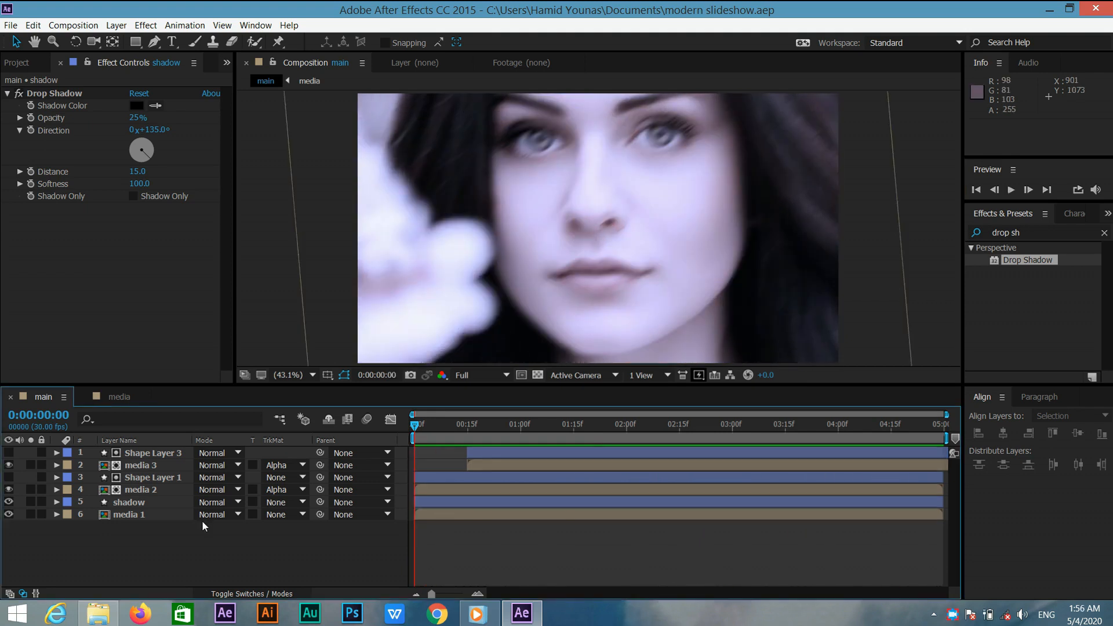
click(165, 489)
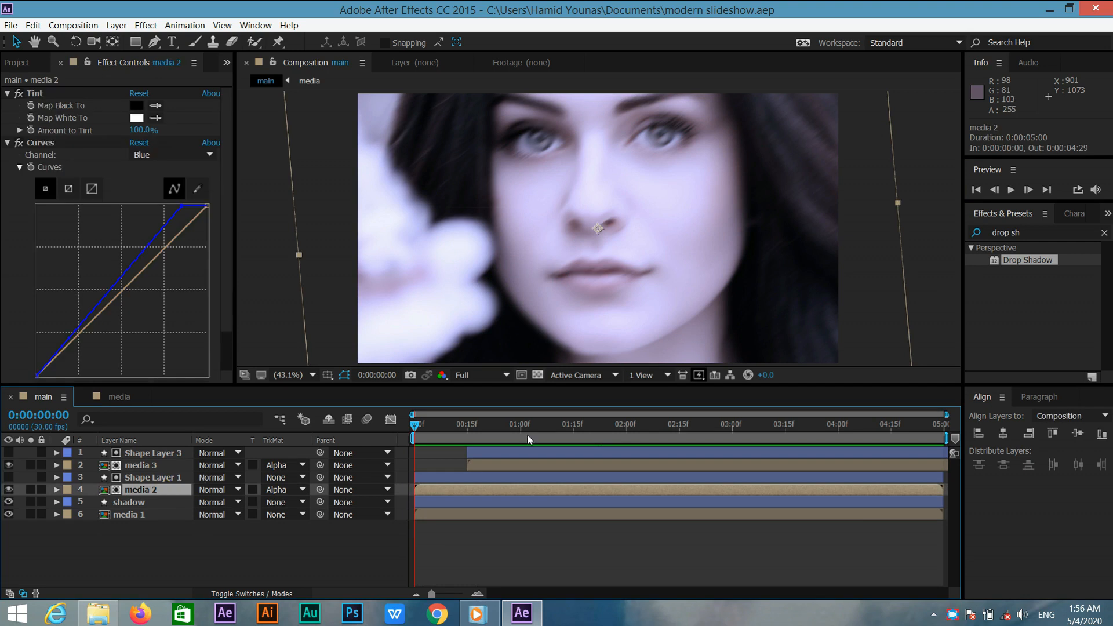
key(u)
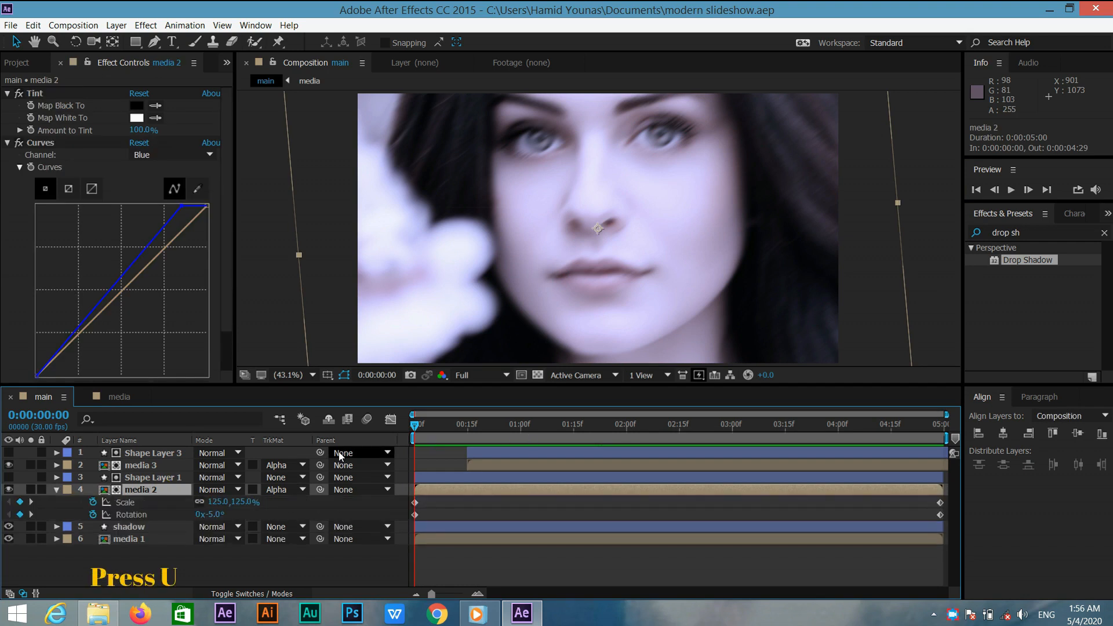
drag(412, 426, 984, 434)
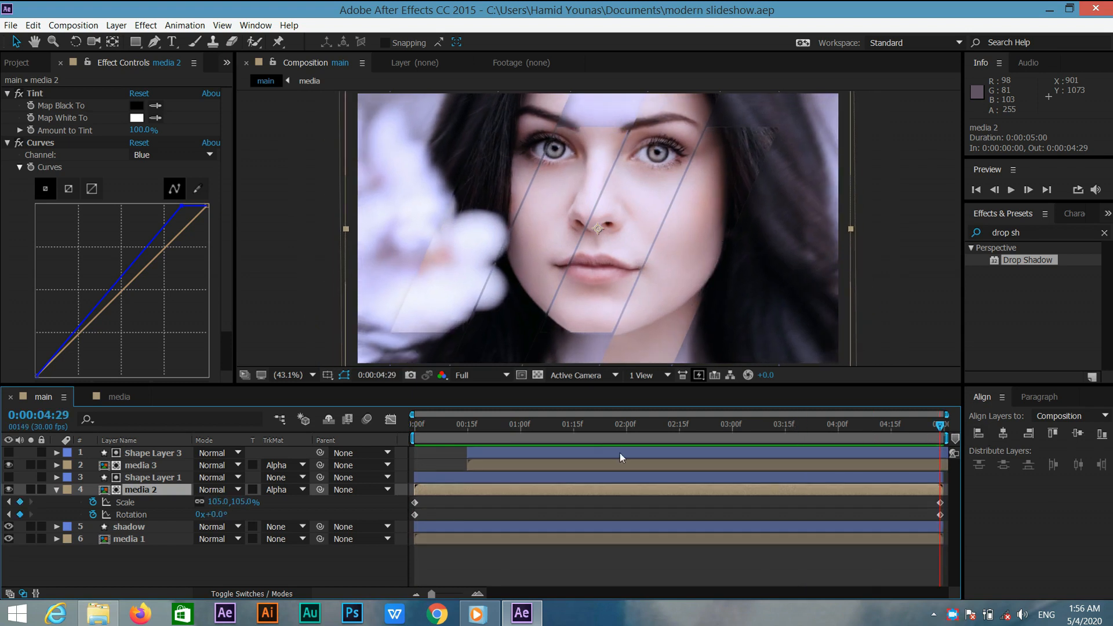
click(241, 502)
text(110)
key(Return)
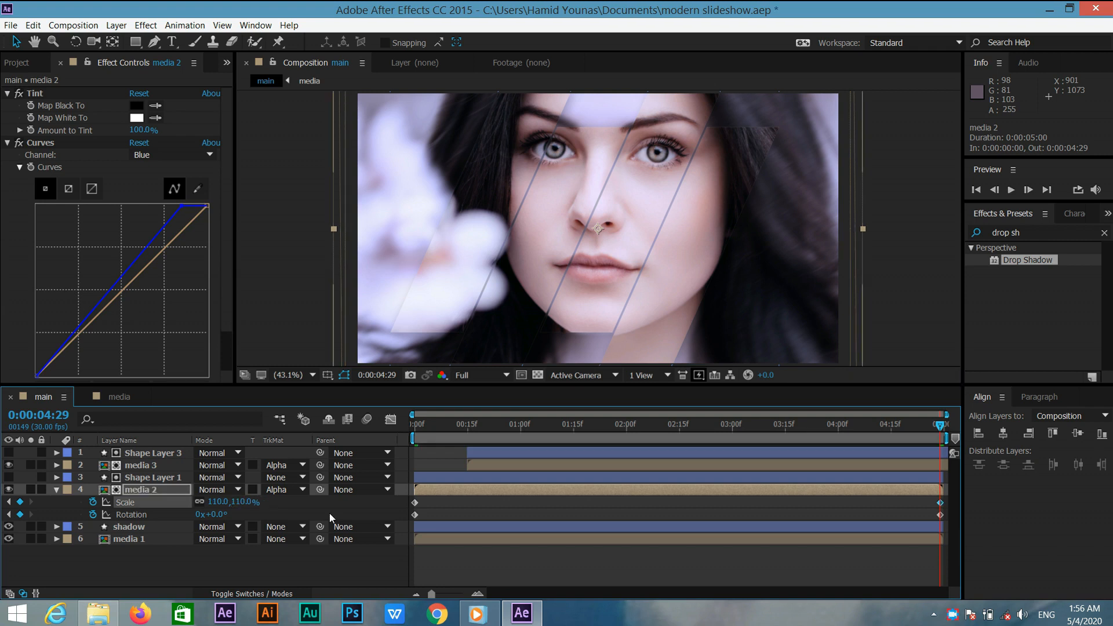
Set media 2's Scale keyframe at the start of the composition to 130%.
drag(939, 427, 376, 495)
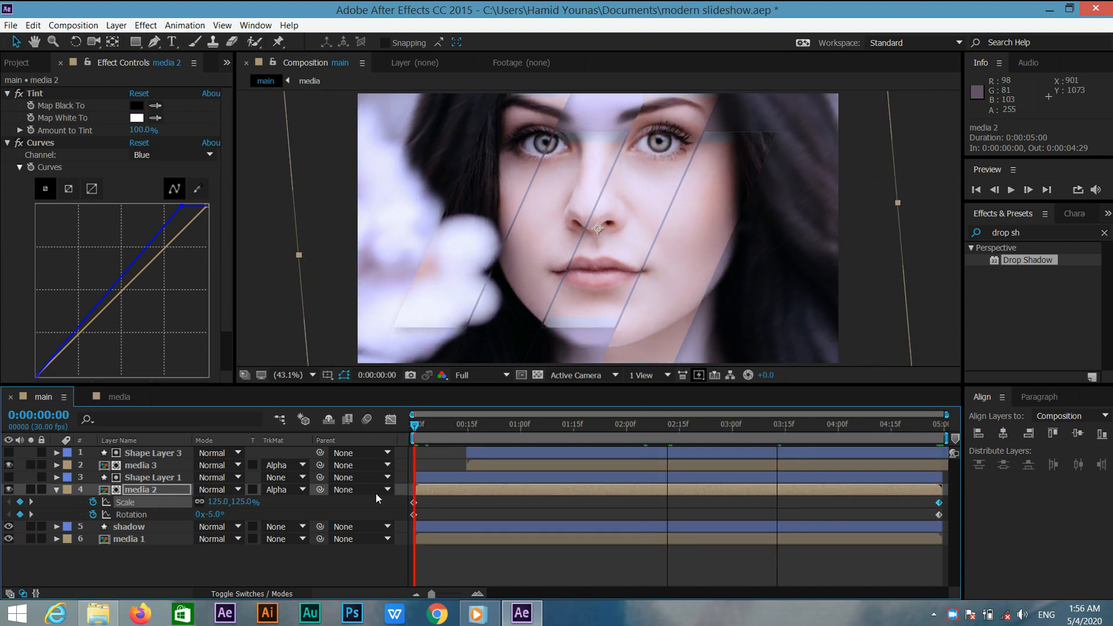
click(235, 502)
text(130)
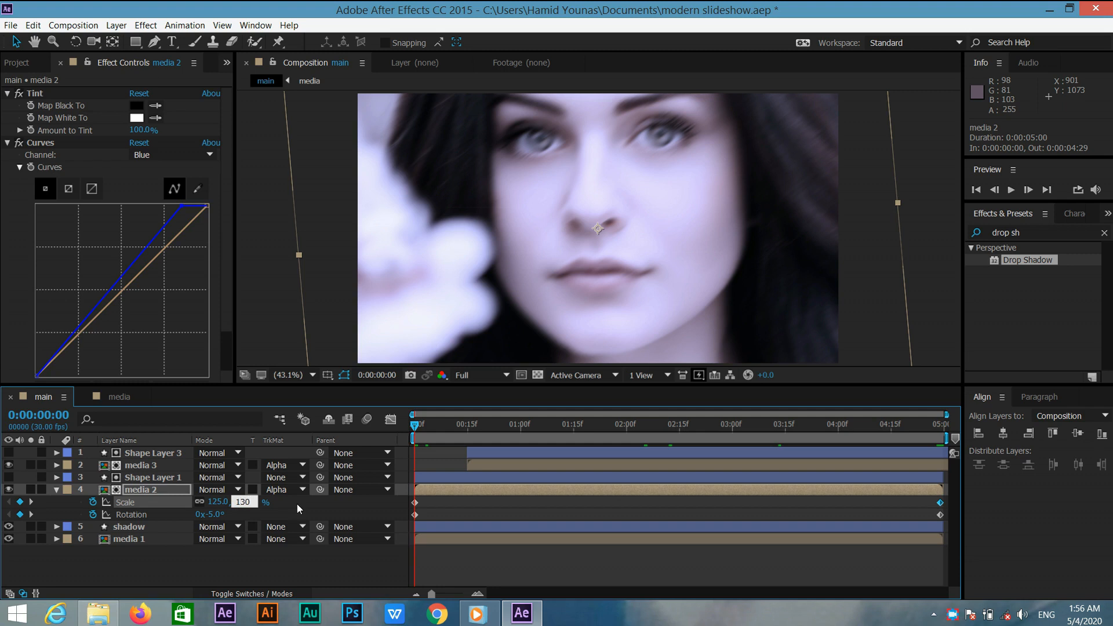
key(Return)
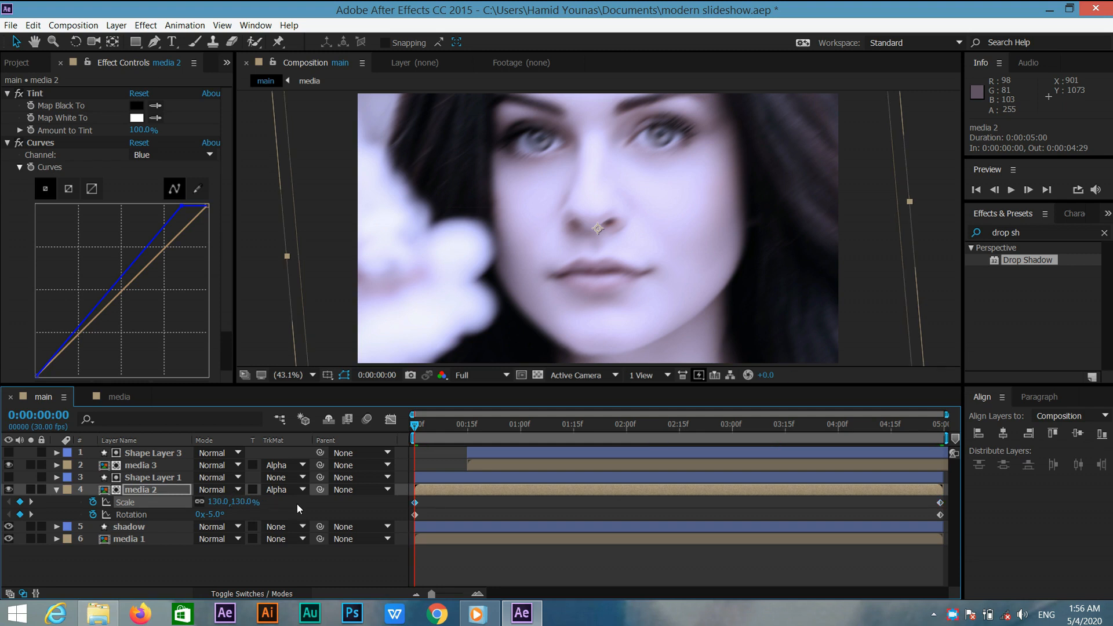
click(416, 425)
drag(486, 431, 544, 431)
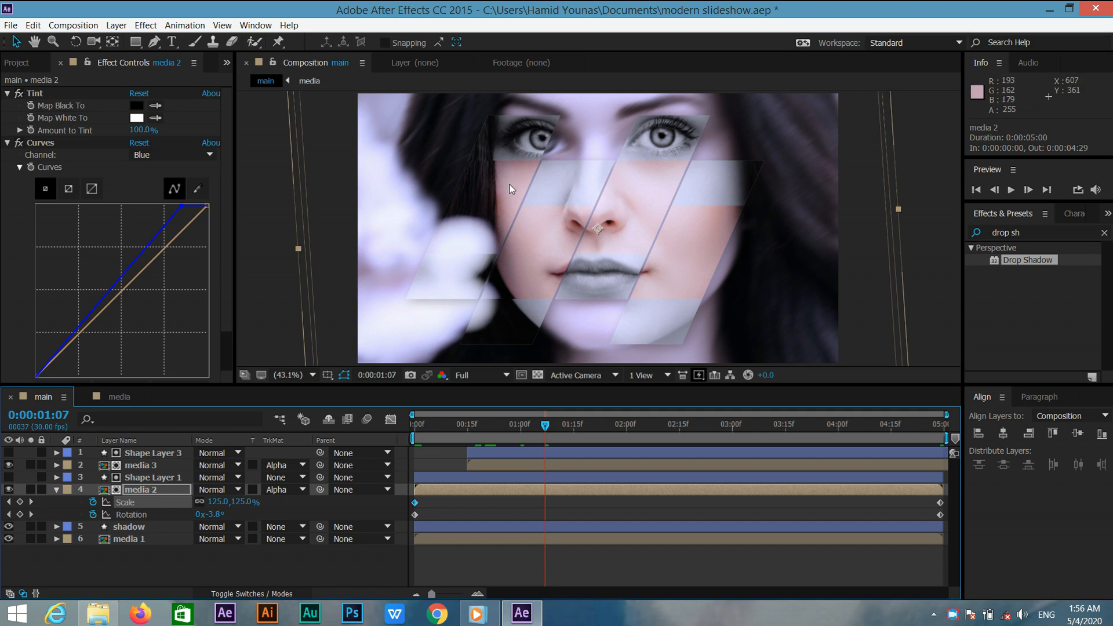
click(56, 489)
Duplicate the shadow layer and rename the copy as stroke.
click(128, 502)
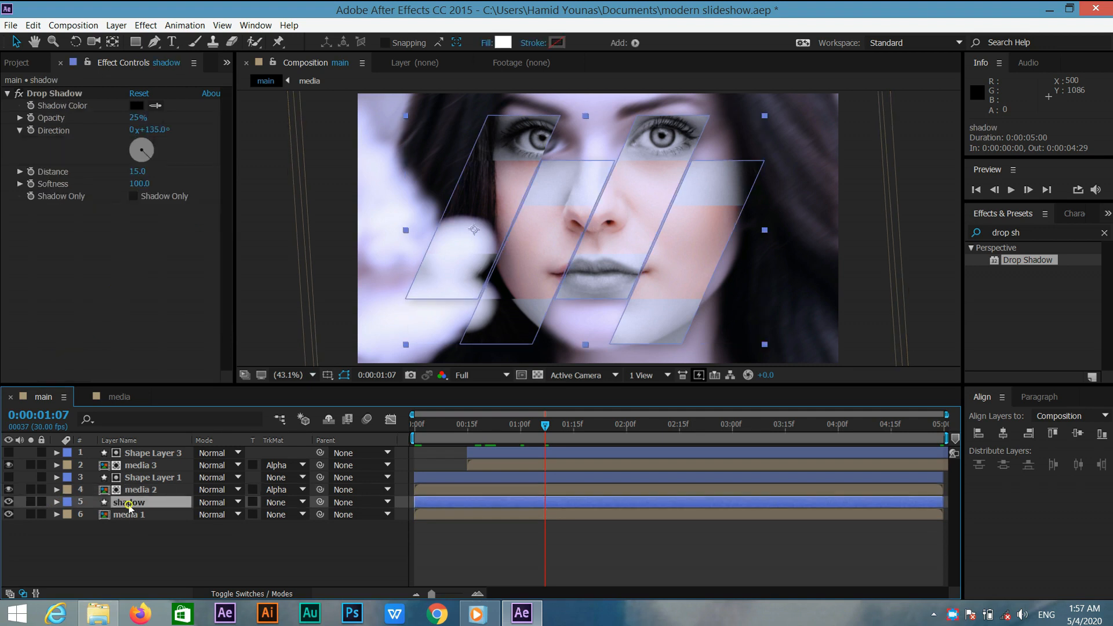
key(ctrl+d)
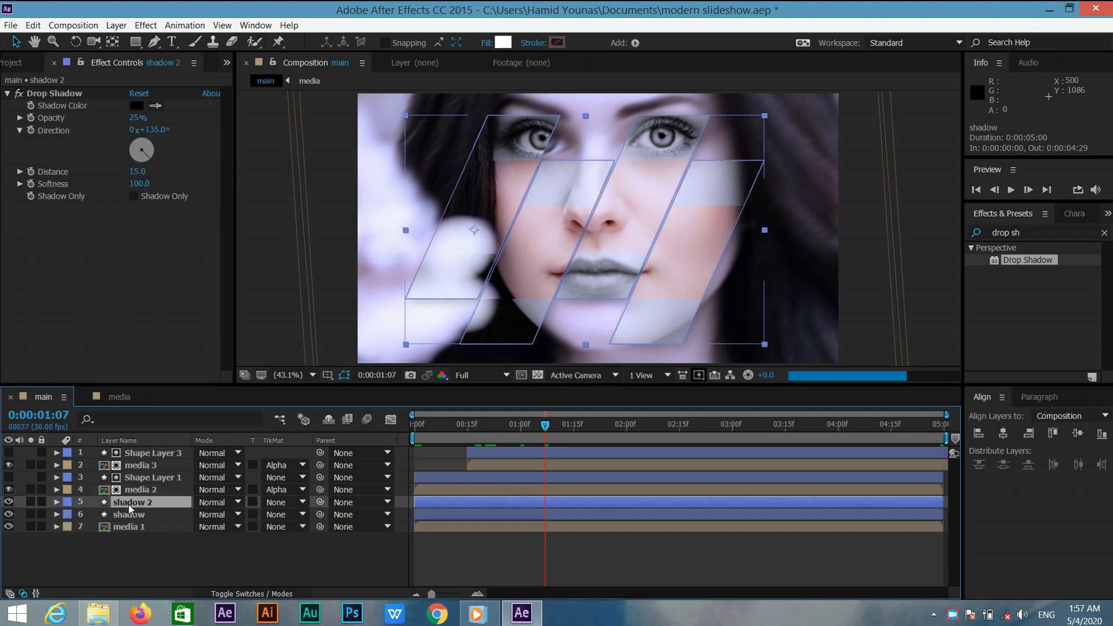
right_click(129, 504)
click(153, 496)
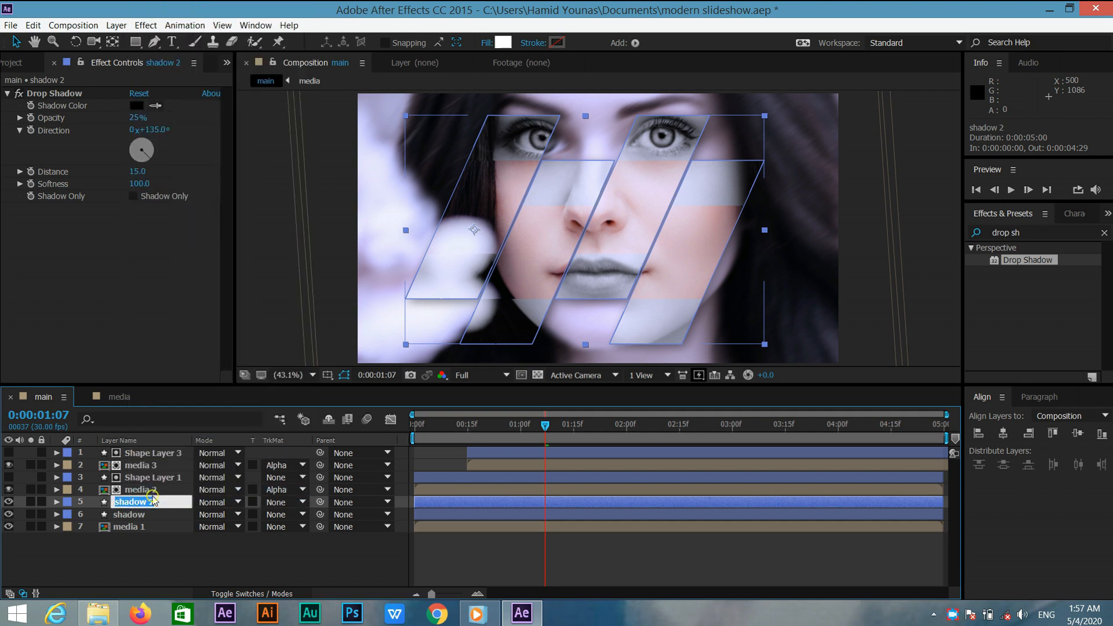
text(stroke)
key(Return)
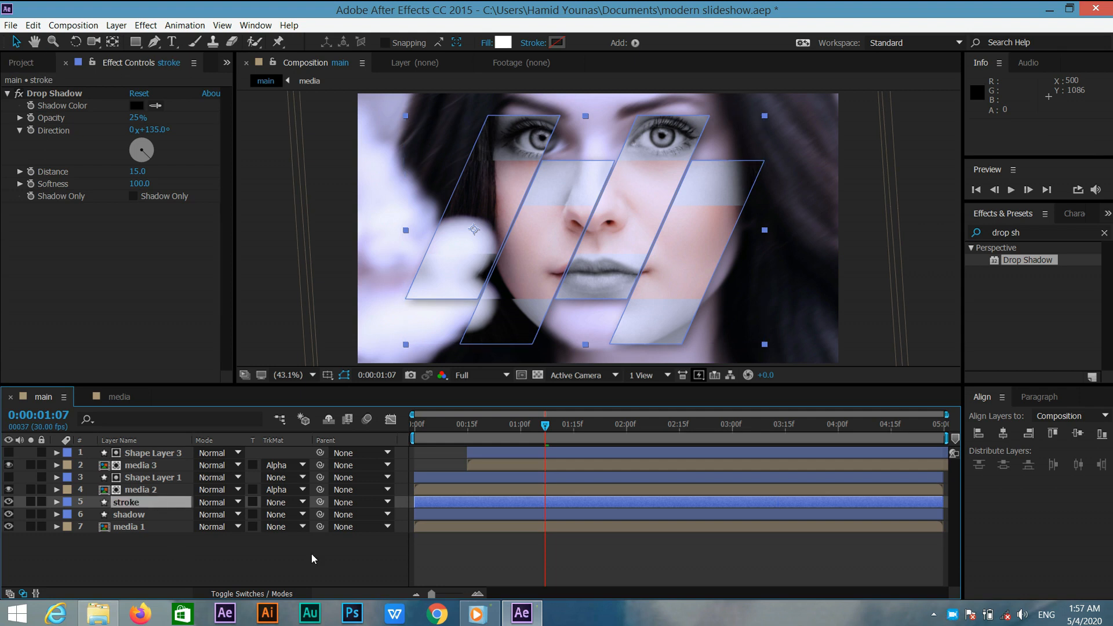
Move the stroke layer to the top of the layer stack and set its fill colour to black 000000.
click(180, 501)
mouse_move(180, 499)
mouse_down()
mouse_move(174, 434)
mouse_move(178, 451)
mouse_up()
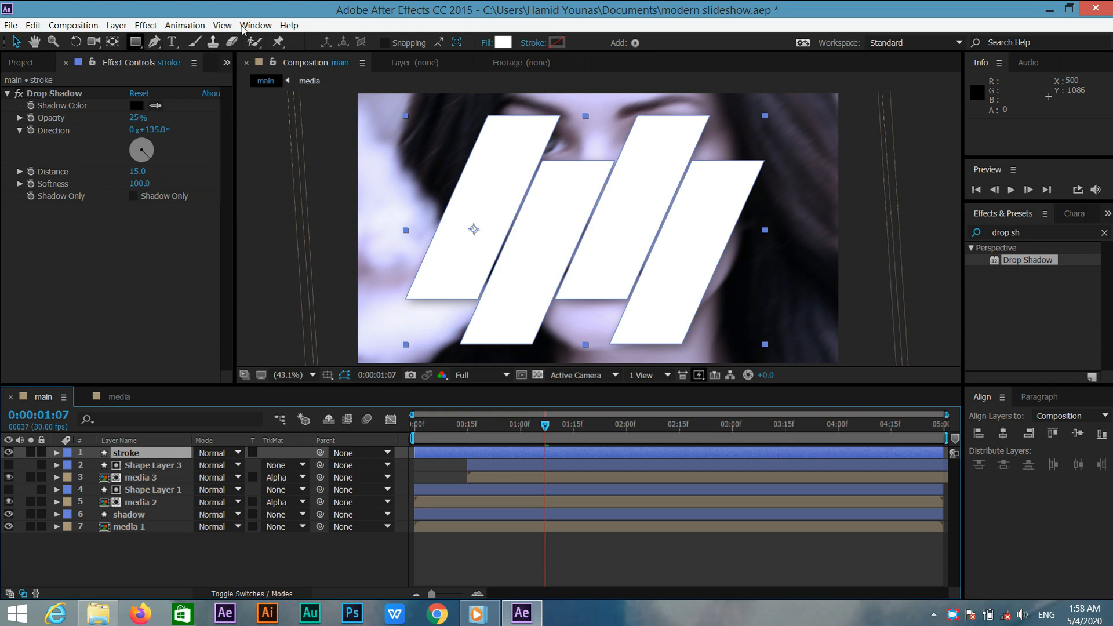
click(505, 46)
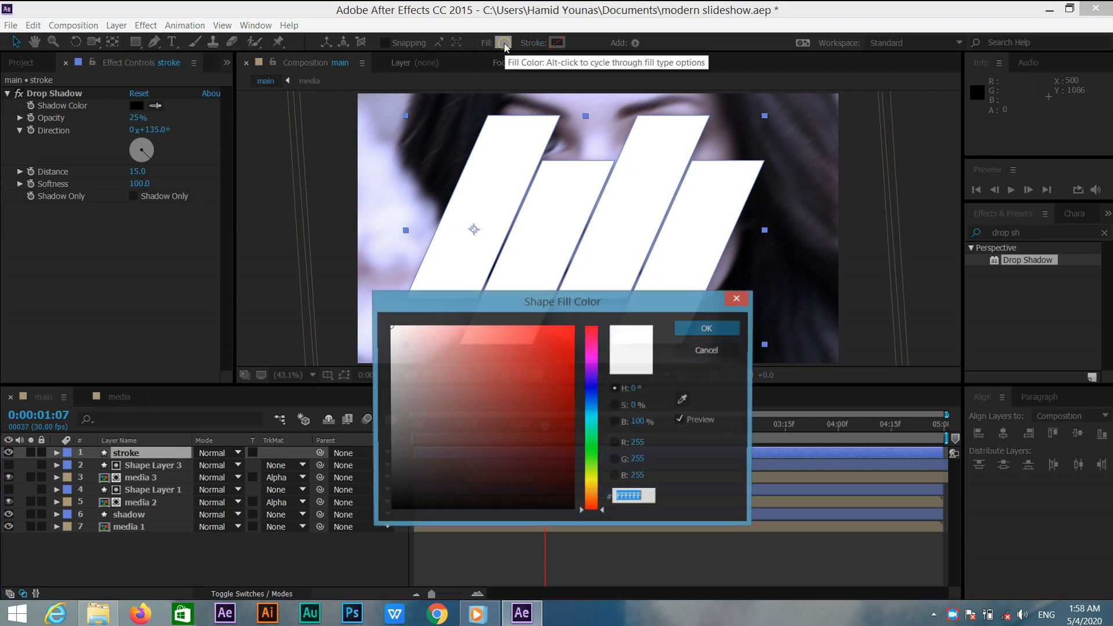
drag(508, 444, 382, 516)
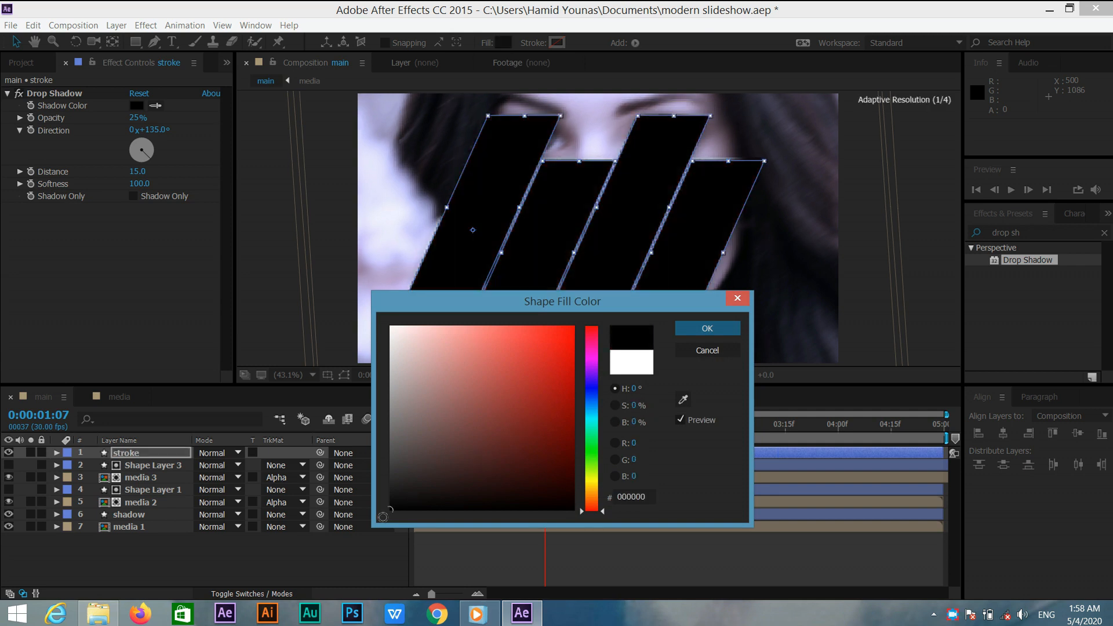
click(704, 328)
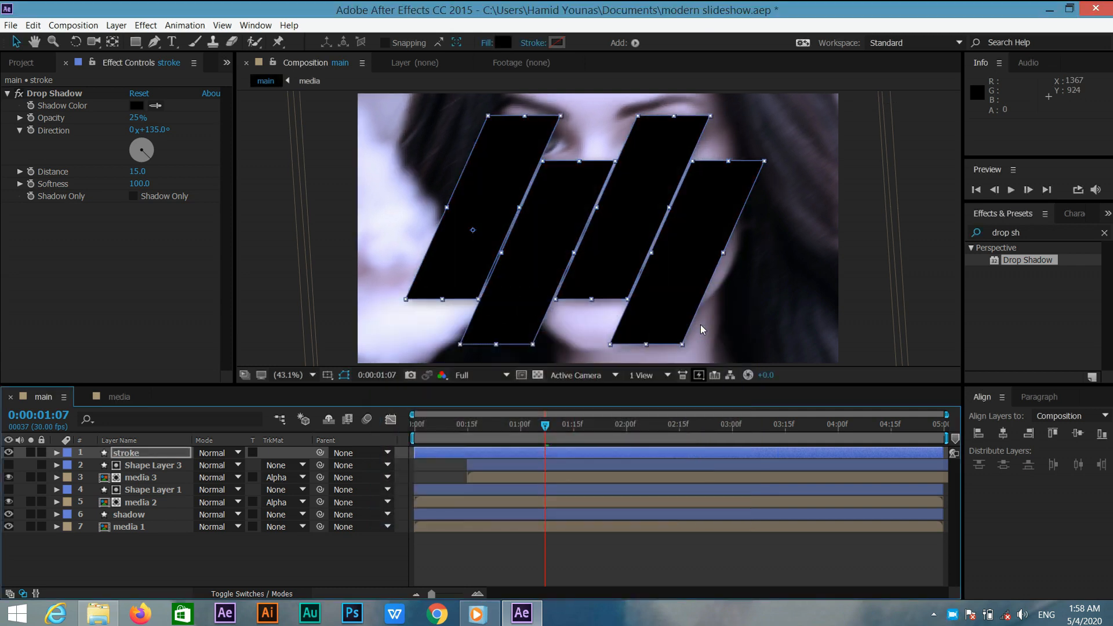
Replace the stroke layer's Drop Shadow effect with a Bevel Alpha effect.
click(90, 93)
key(Delete)
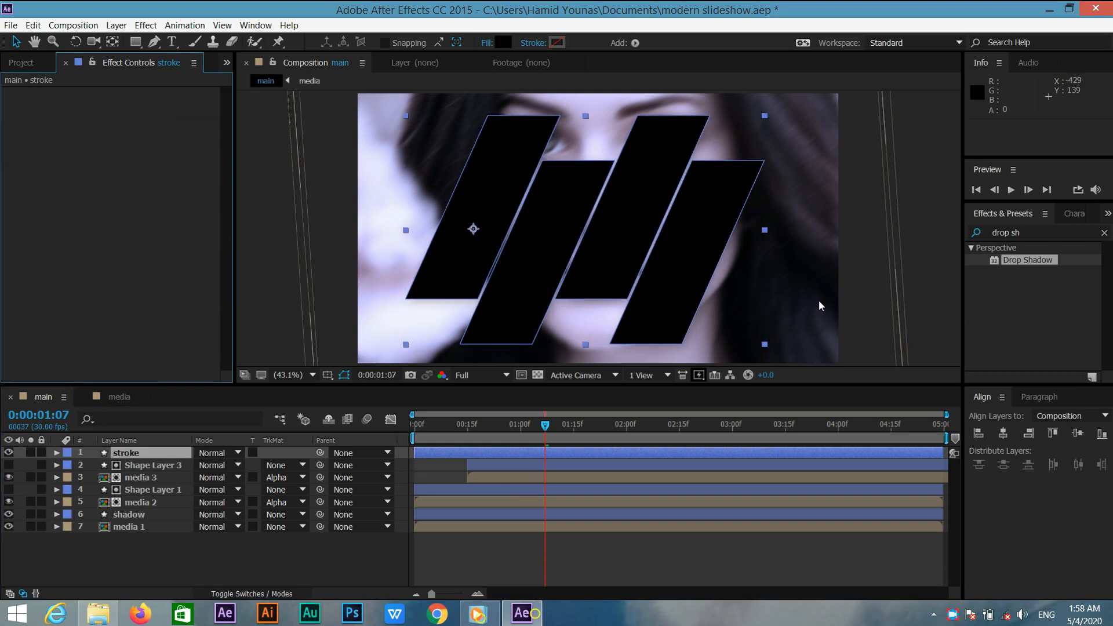
click(1036, 241)
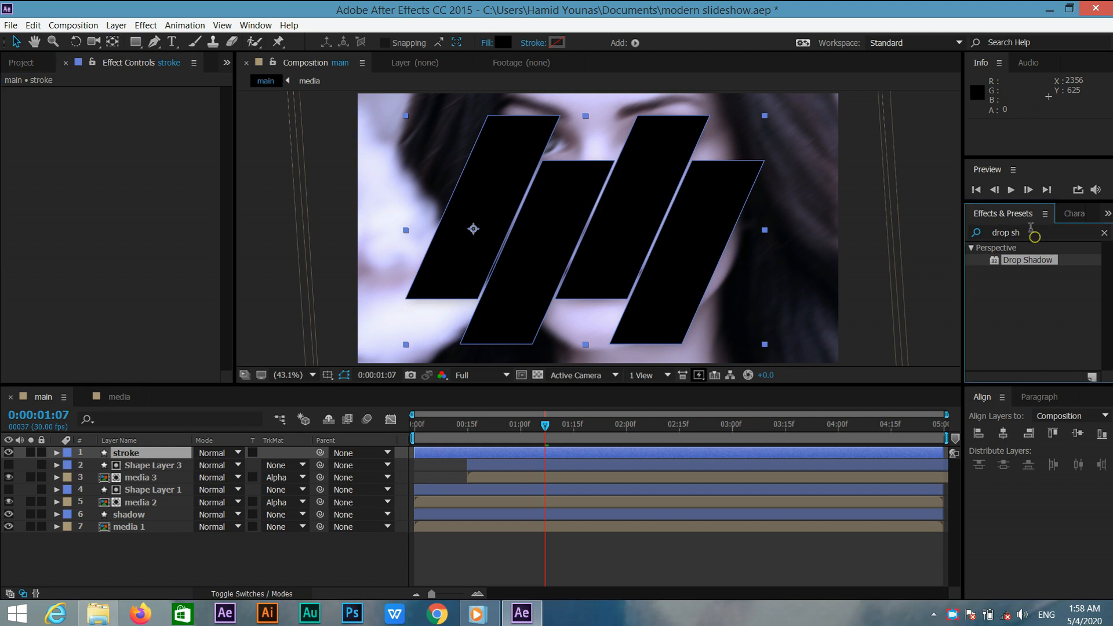
click(1031, 230)
click(1028, 232)
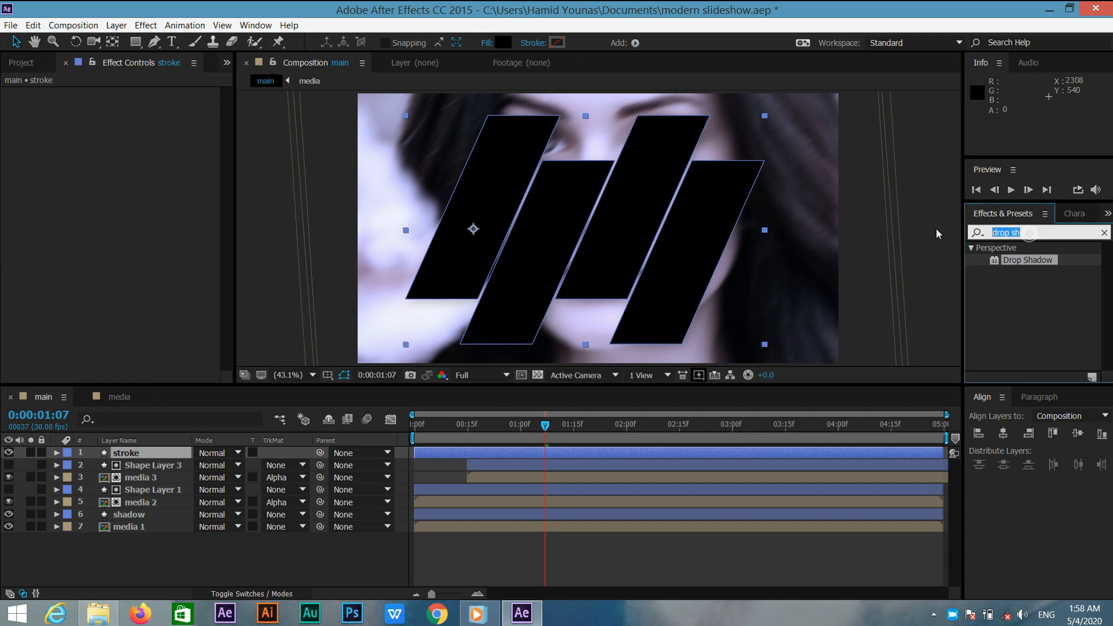
text(bevel)
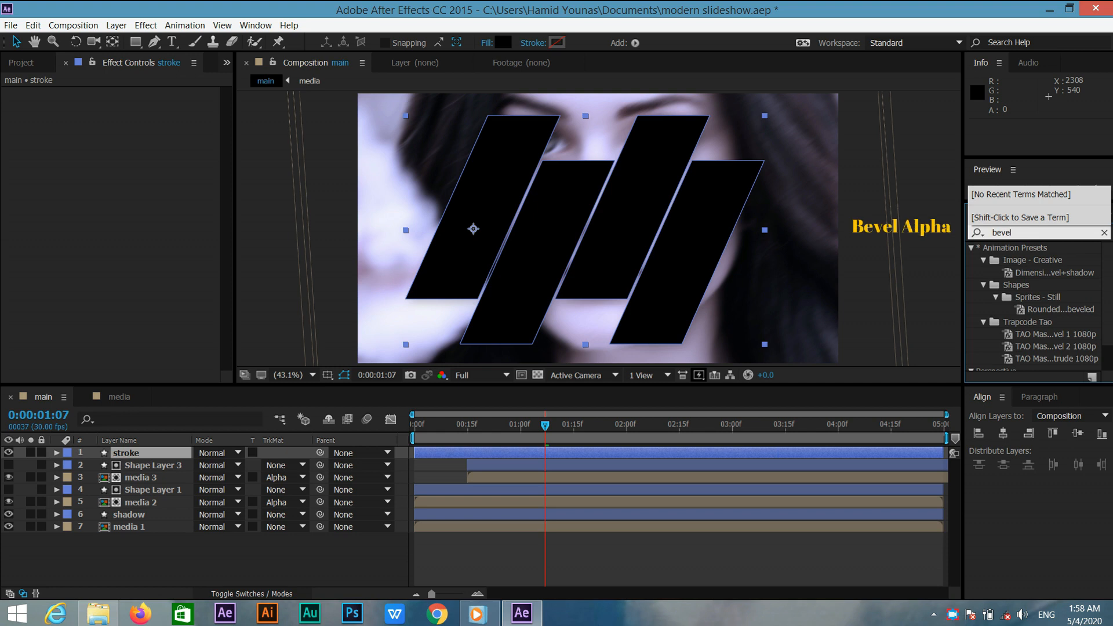
text( al)
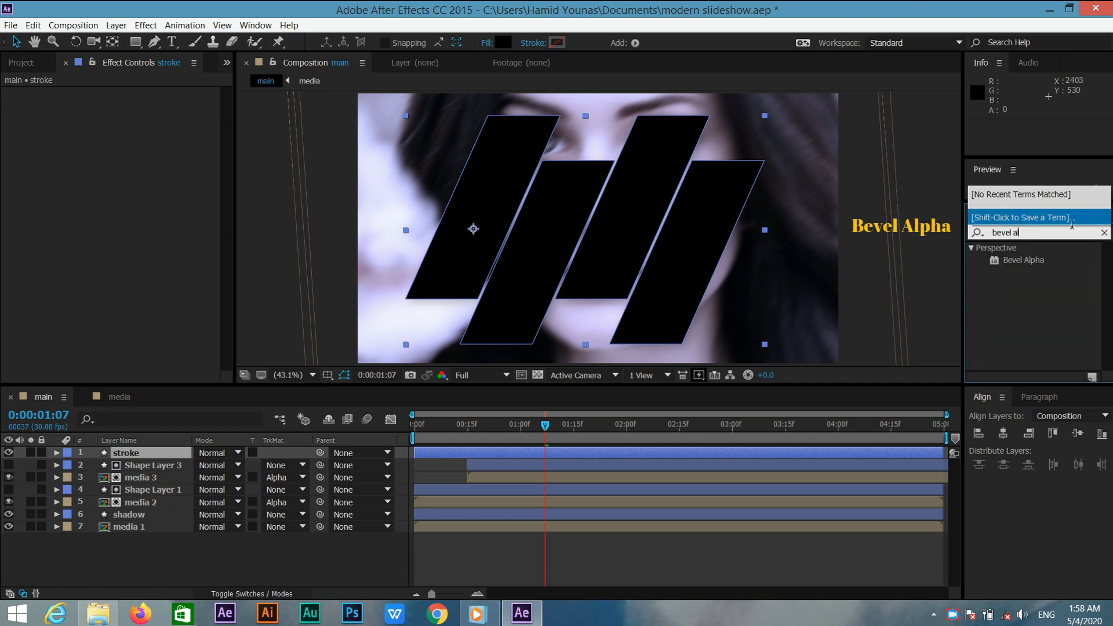
mouse_move(1040, 261)
mouse_down()
mouse_move(630, 330)
mouse_move(209, 435)
mouse_move(197, 453)
mouse_up()
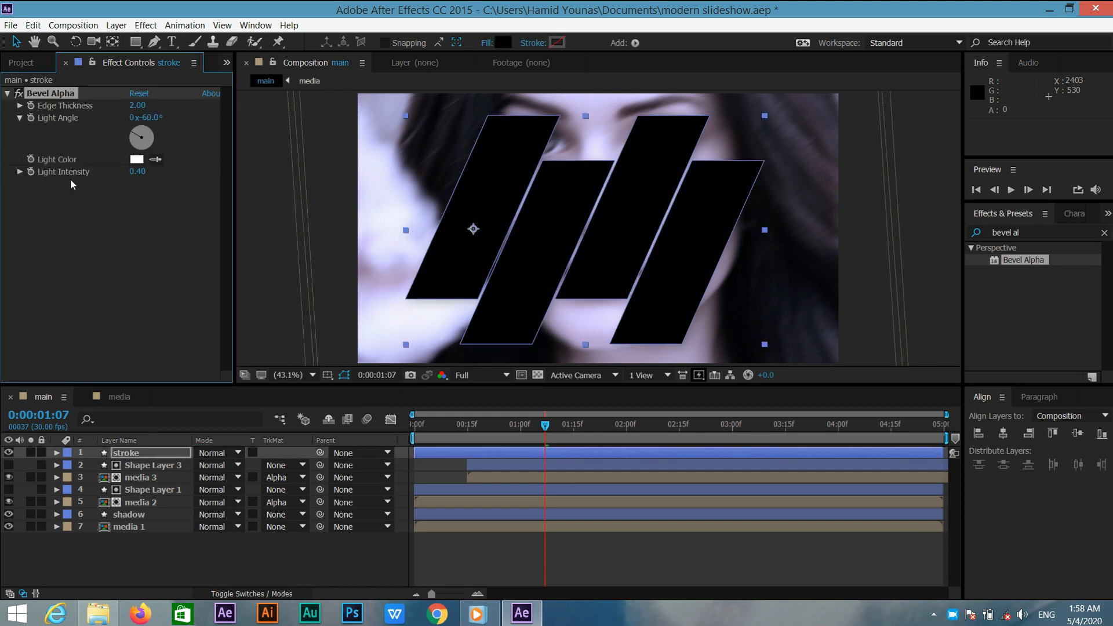
Set the Bevel Alpha Light Intensity on the stroke layer to 0.60.
click(142, 172)
text(.6)
key(Return)
scroll(473, 229, up, 4)
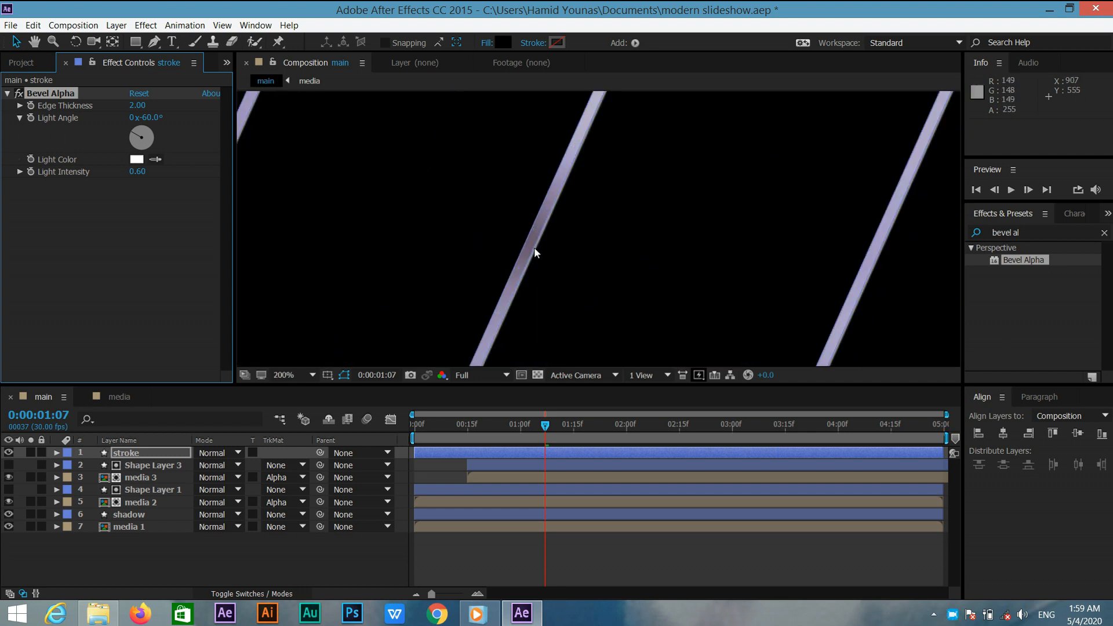
scroll(534, 244, up, 1)
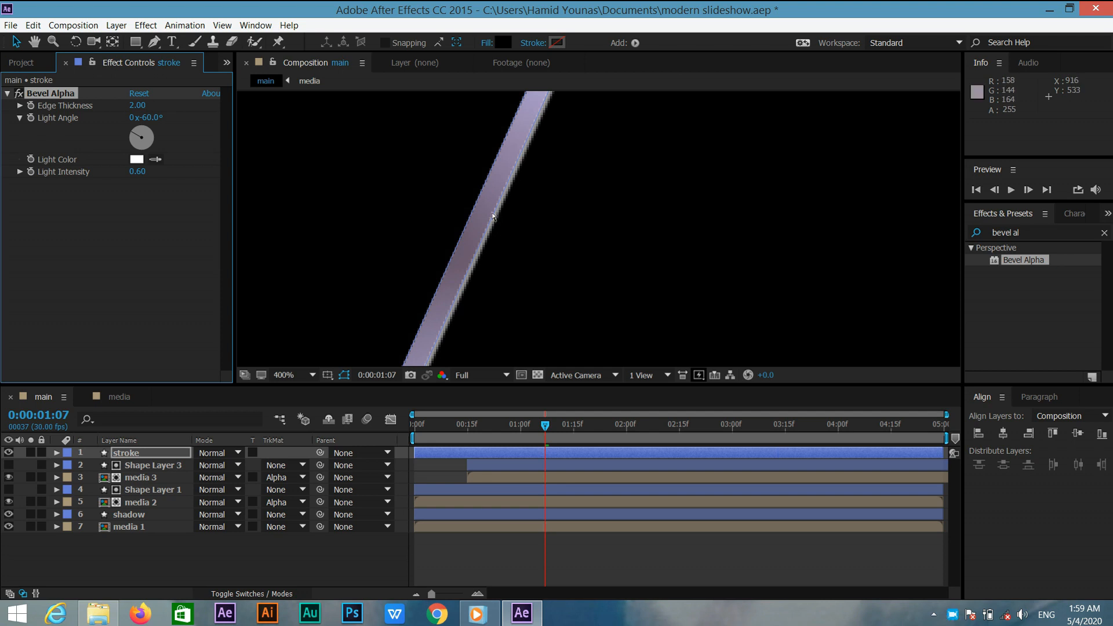
scroll(492, 216, down, 4)
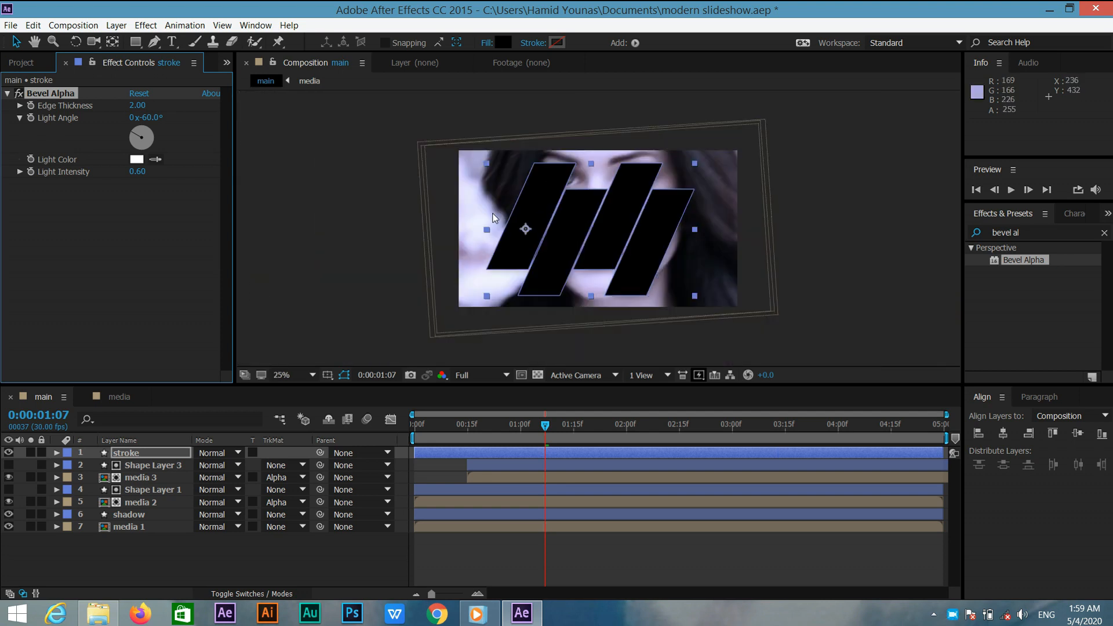
scroll(492, 216, up, 1)
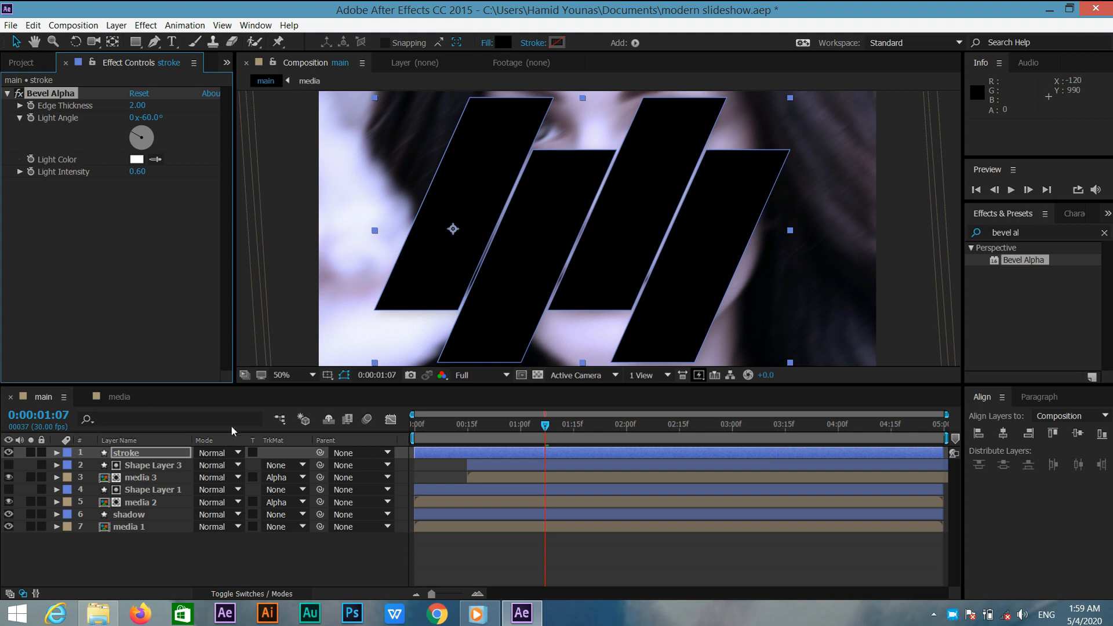
Set the stroke layer's blending mode to Screen.
click(227, 451)
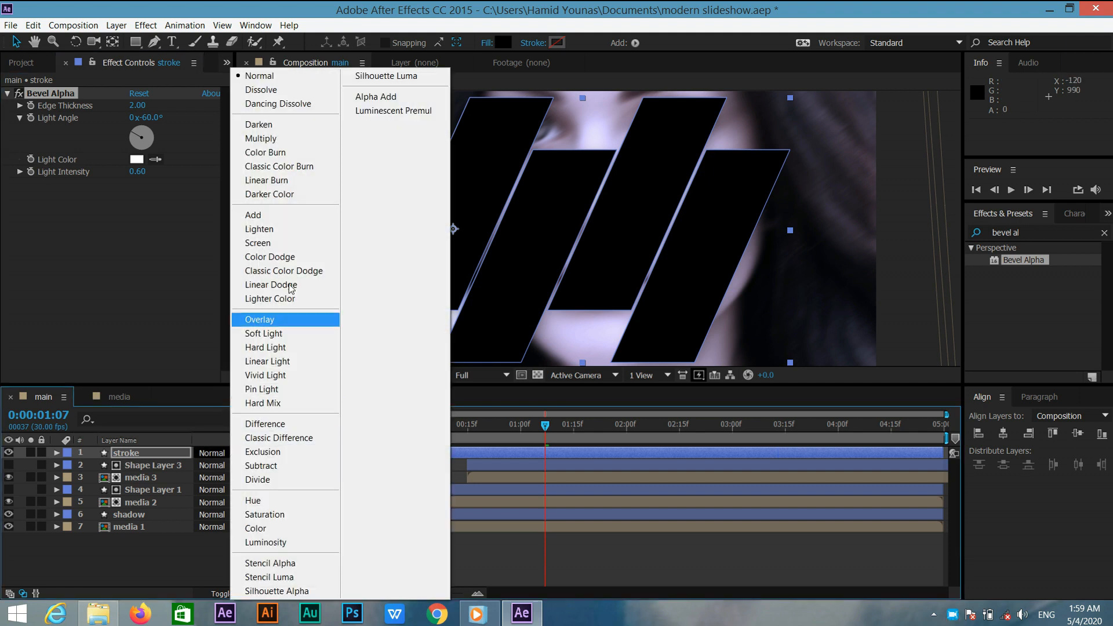
click(275, 242)
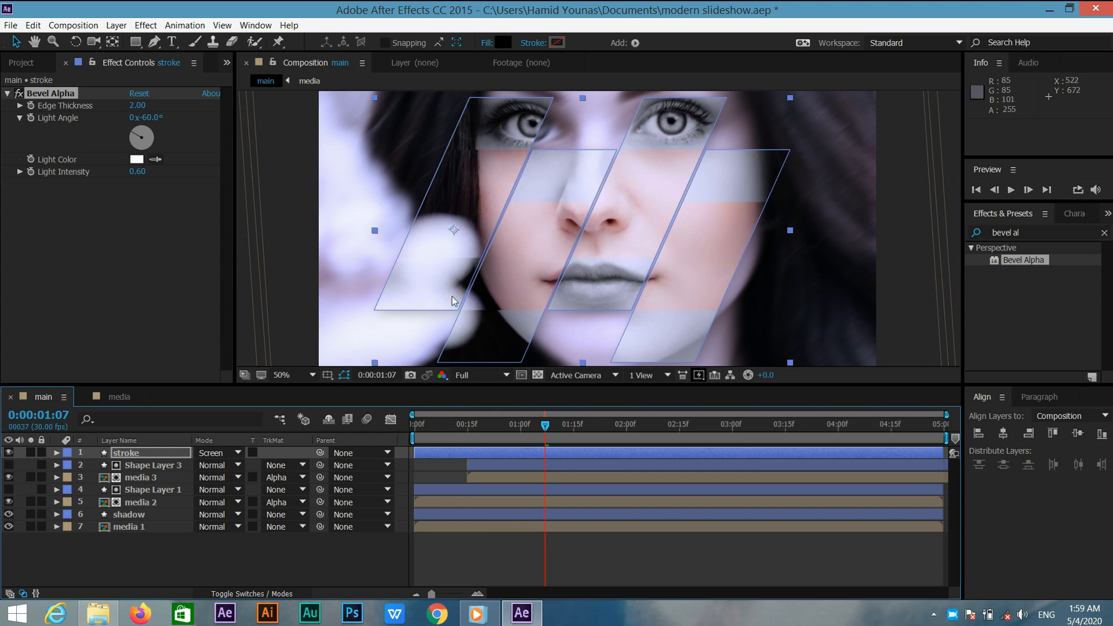
scroll(536, 290, up, 3)
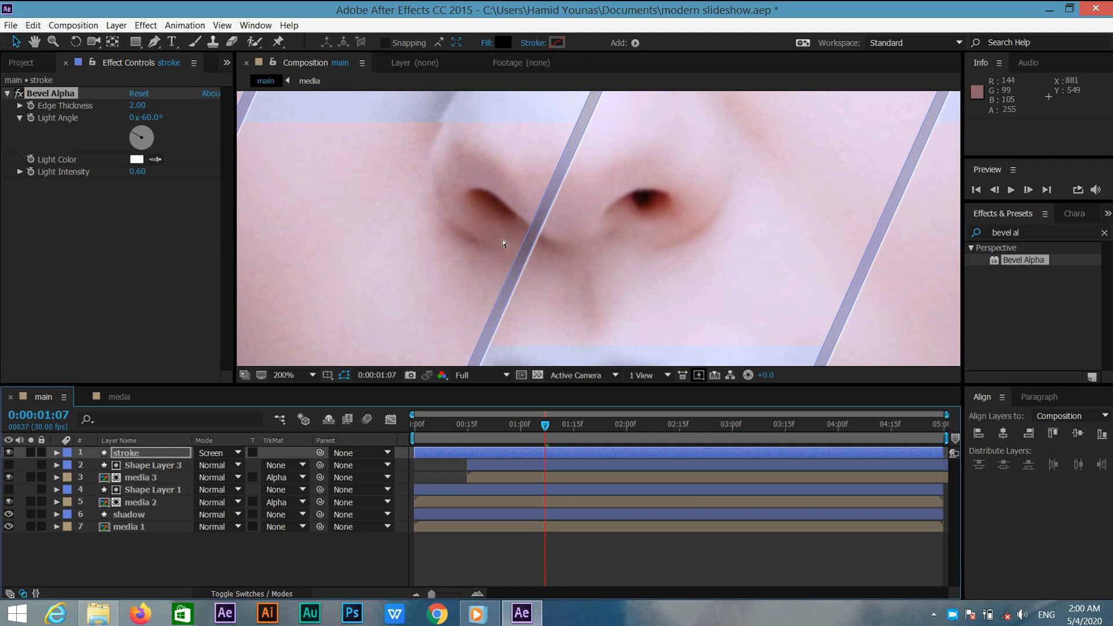
Zoom the viewer out and preview the composition from the start.
scroll(503, 240, down, 4)
scroll(503, 243, down, 2)
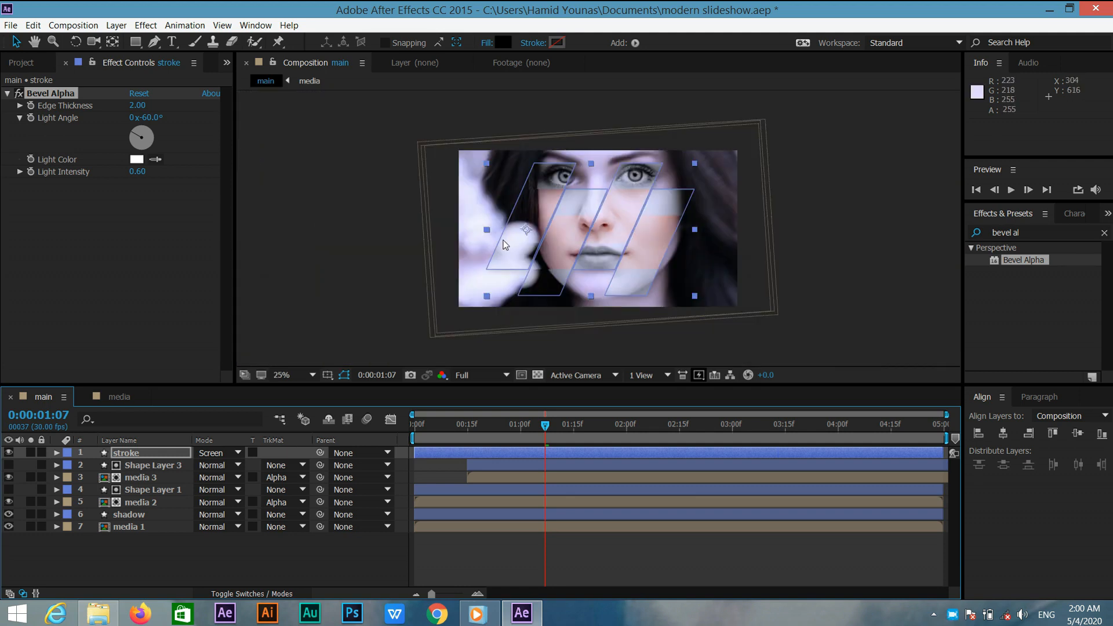
scroll(505, 242, up, 2)
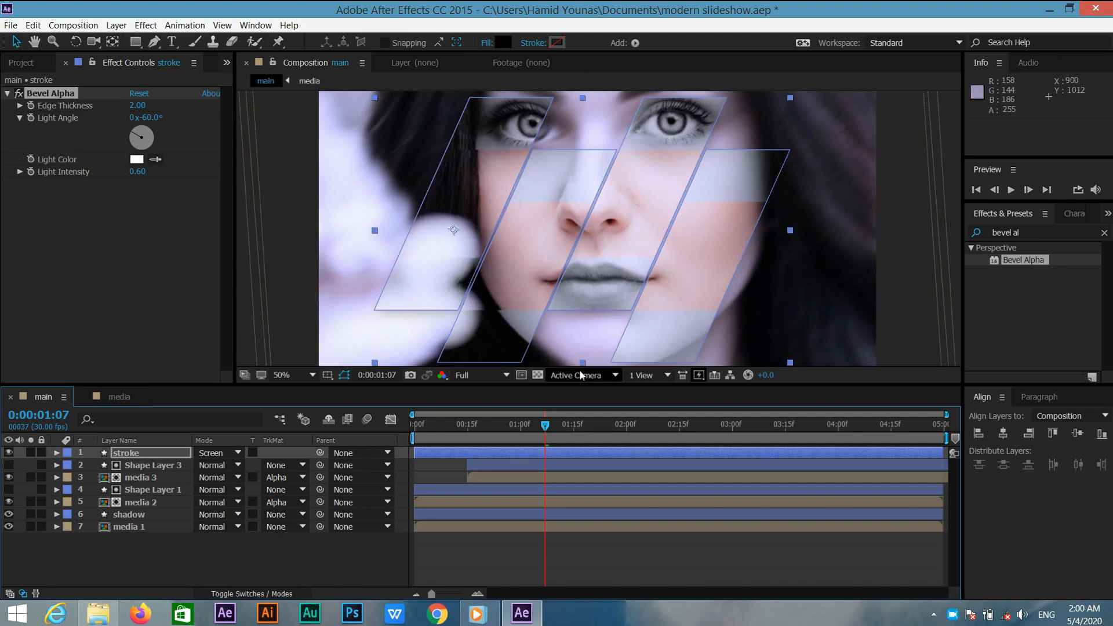
drag(545, 427, 364, 426)
key(space)
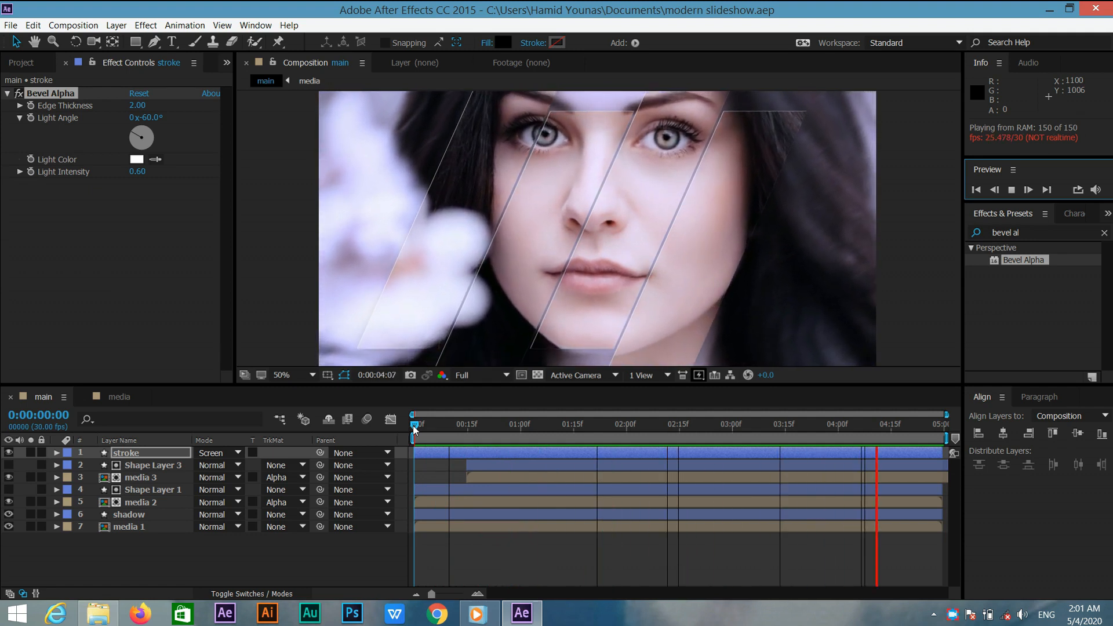
Create a text layer reading Beasutiful at frame 16 of the composition.
click(244, 549)
click(245, 548)
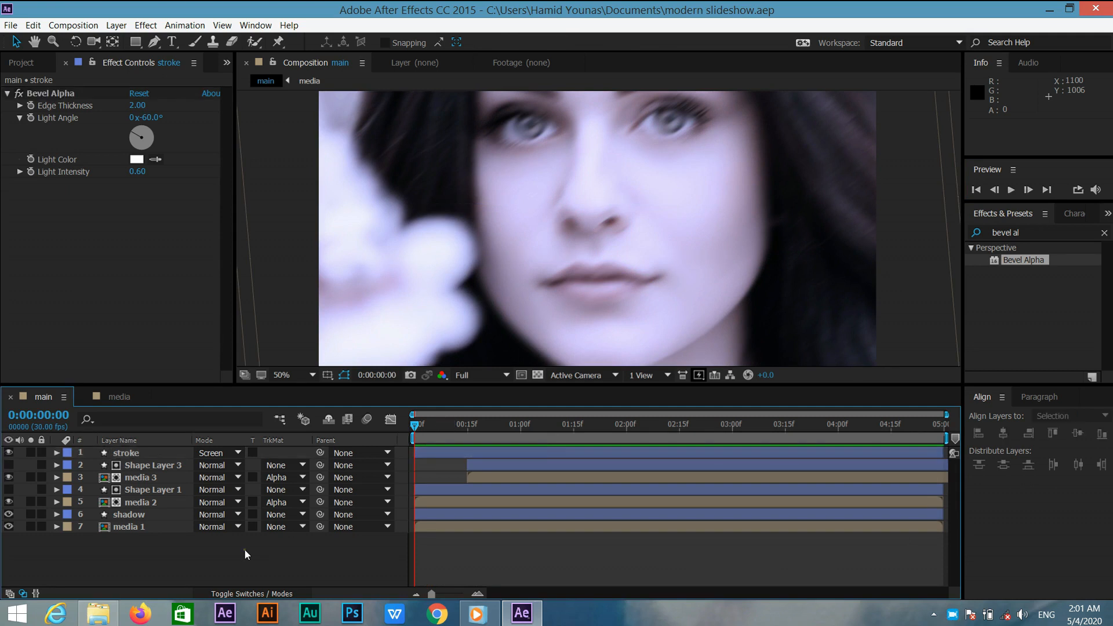
click(471, 428)
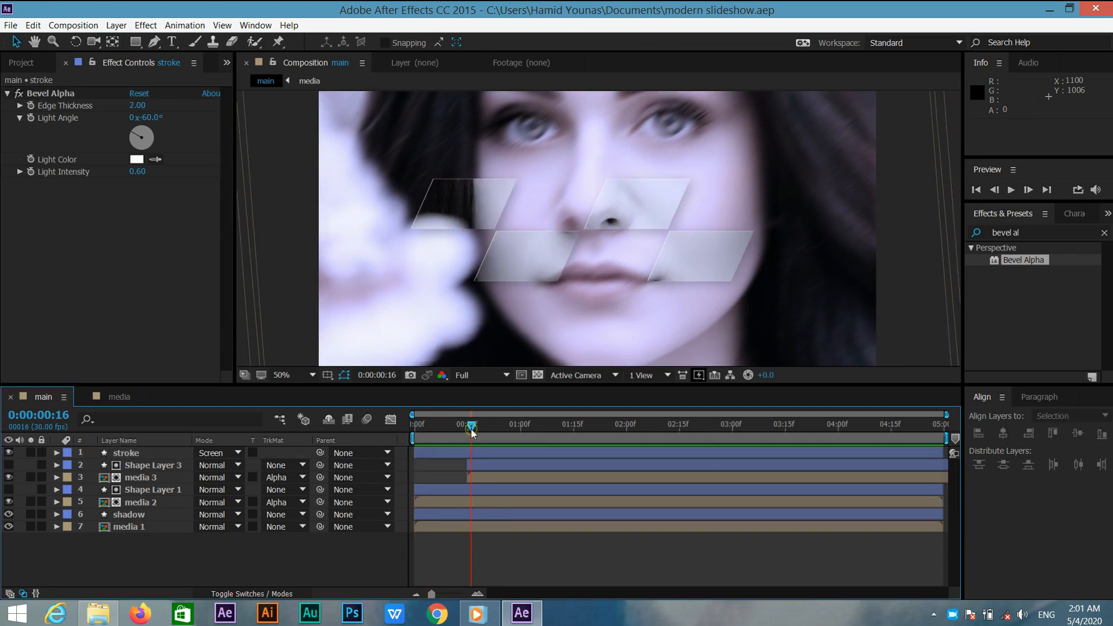
click(172, 45)
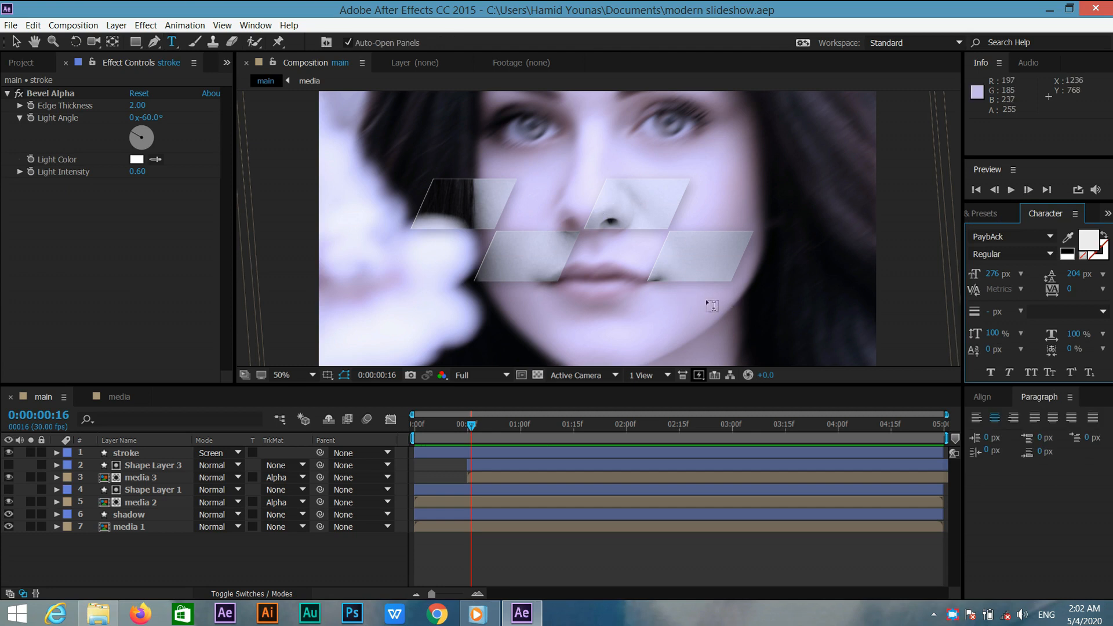
click(693, 311)
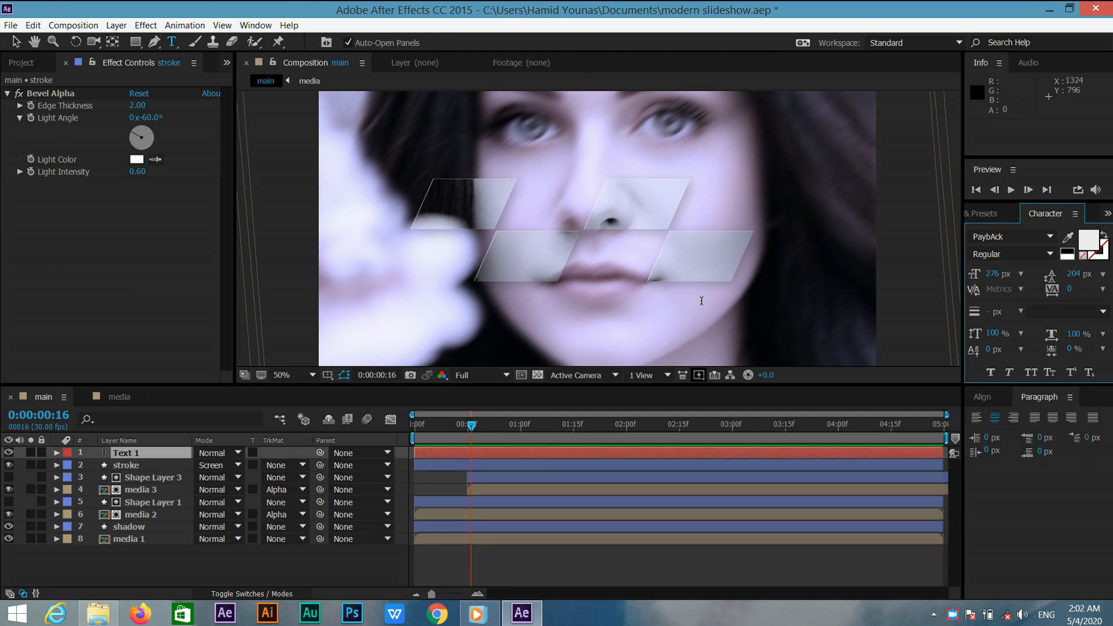
text(Beasutiful)
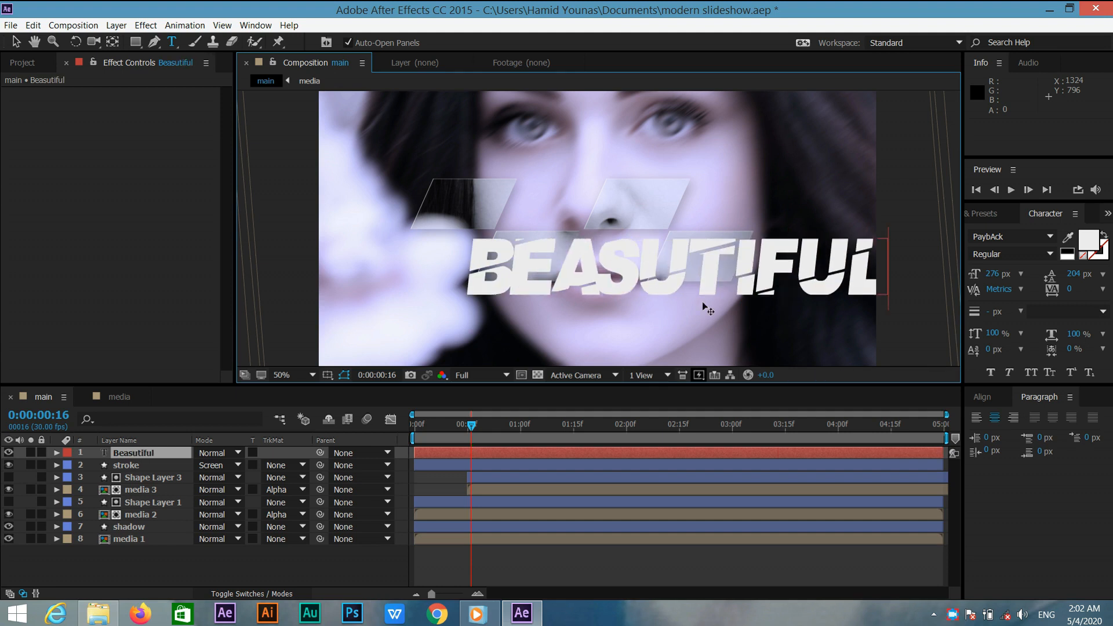
Set the text's font to Century Gothic and its size to 100 px.
key(ctrl+a)
click(999, 236)
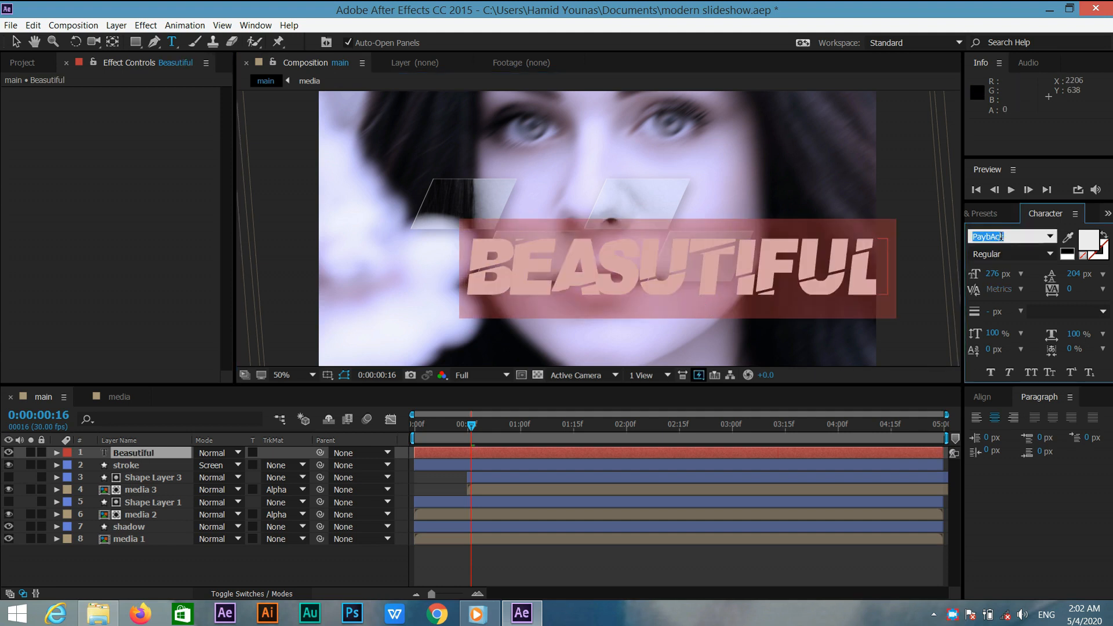
text(Century Gothic)
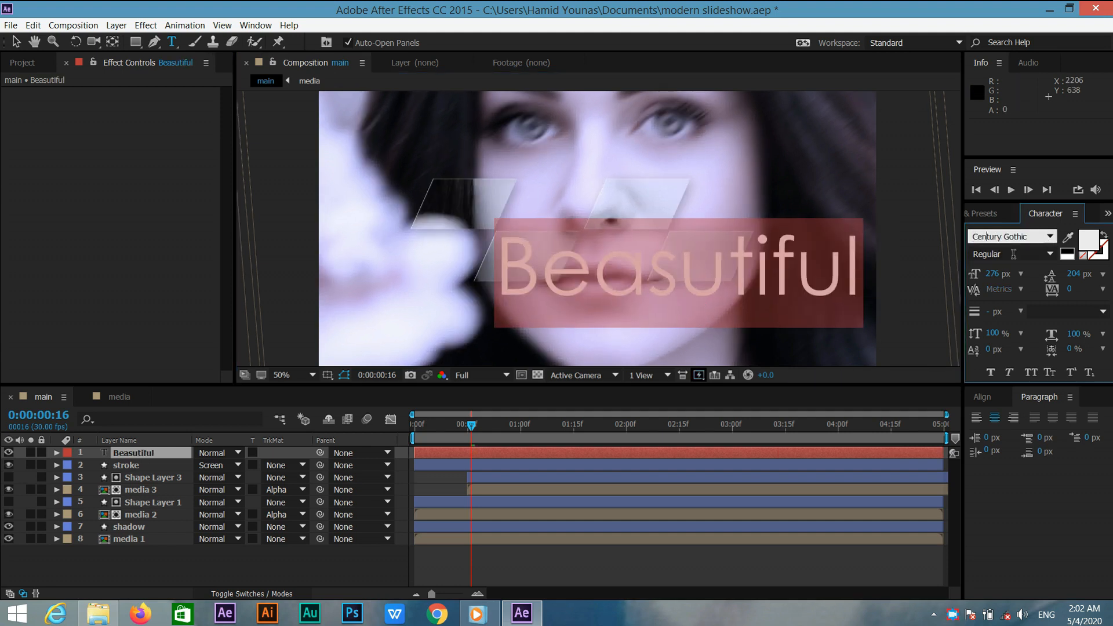
click(992, 273)
text(180)
key(Return)
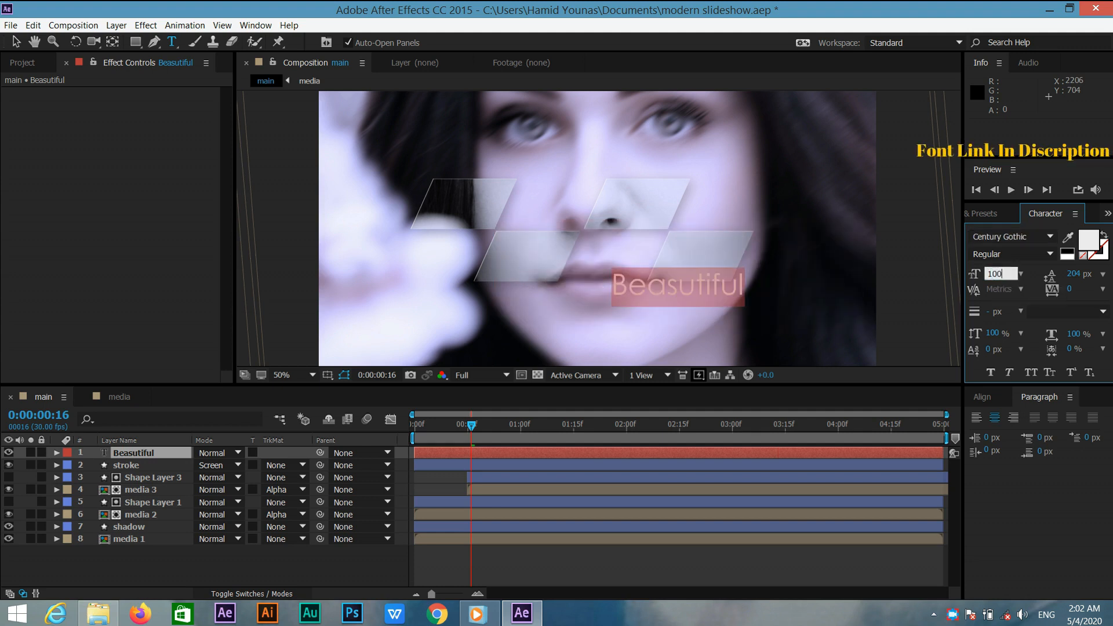
Move the text toward the lower right and add a second line reading Slideshow.
drag(756, 294, 863, 317)
click(855, 314)
key(Return)
text(Sl)
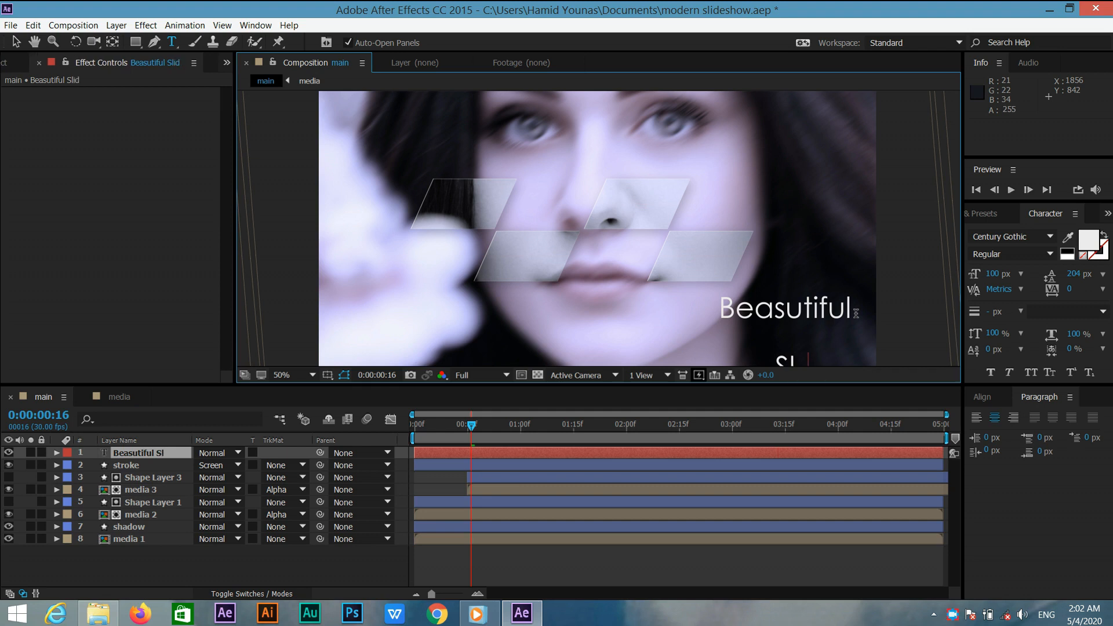
text(ideshow)
Set the text's leading to Auto.
key(ctrl+a)
click(1073, 273)
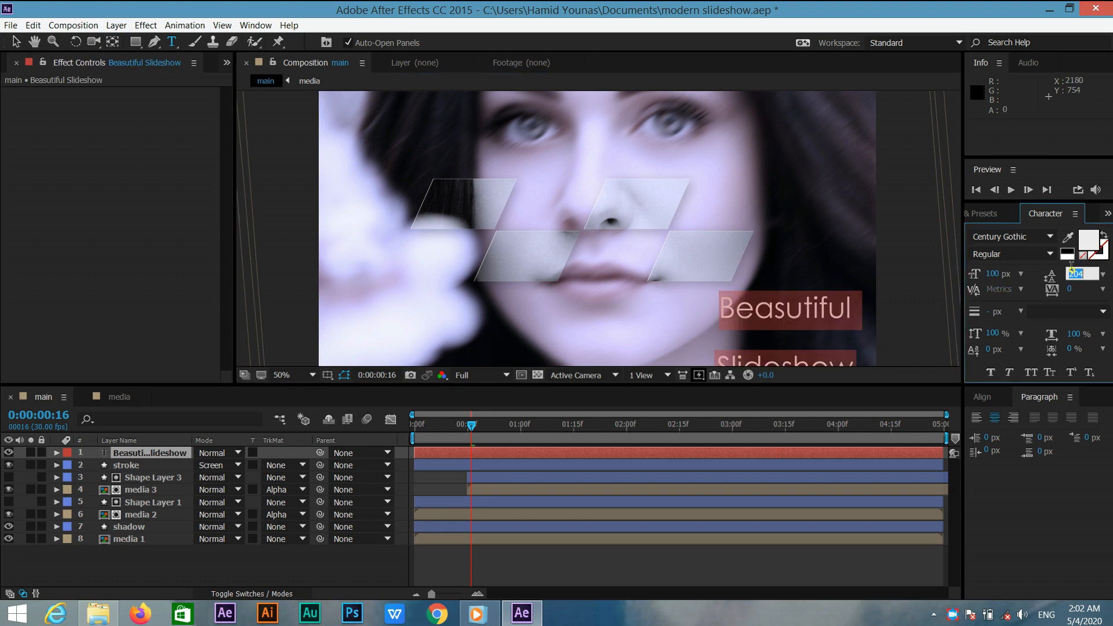
text(0)
key(Return)
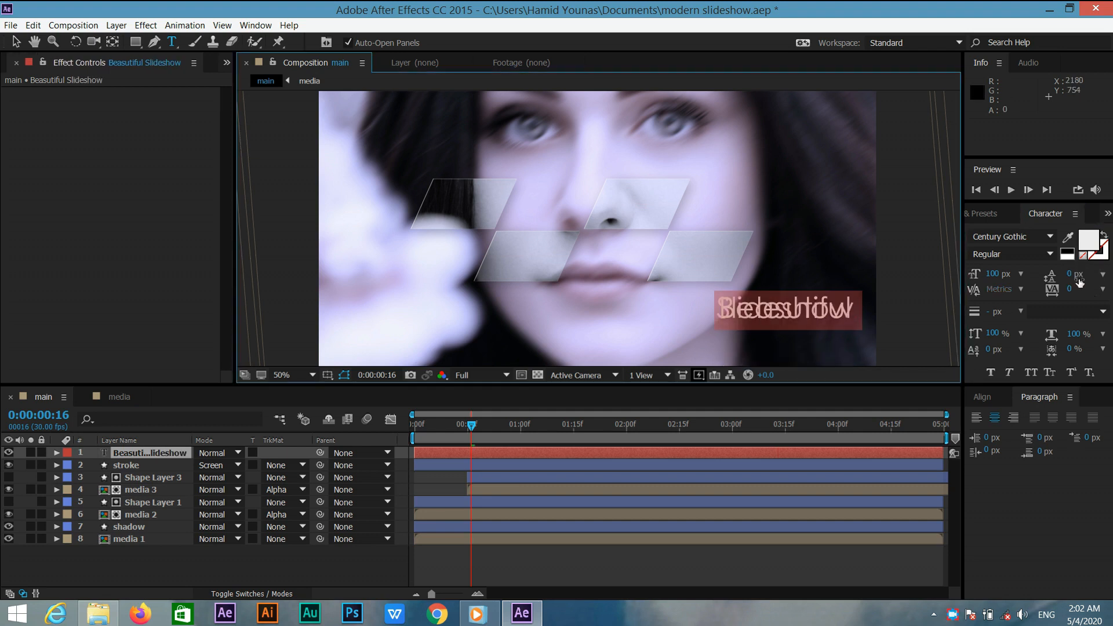
click(1101, 275)
click(1072, 278)
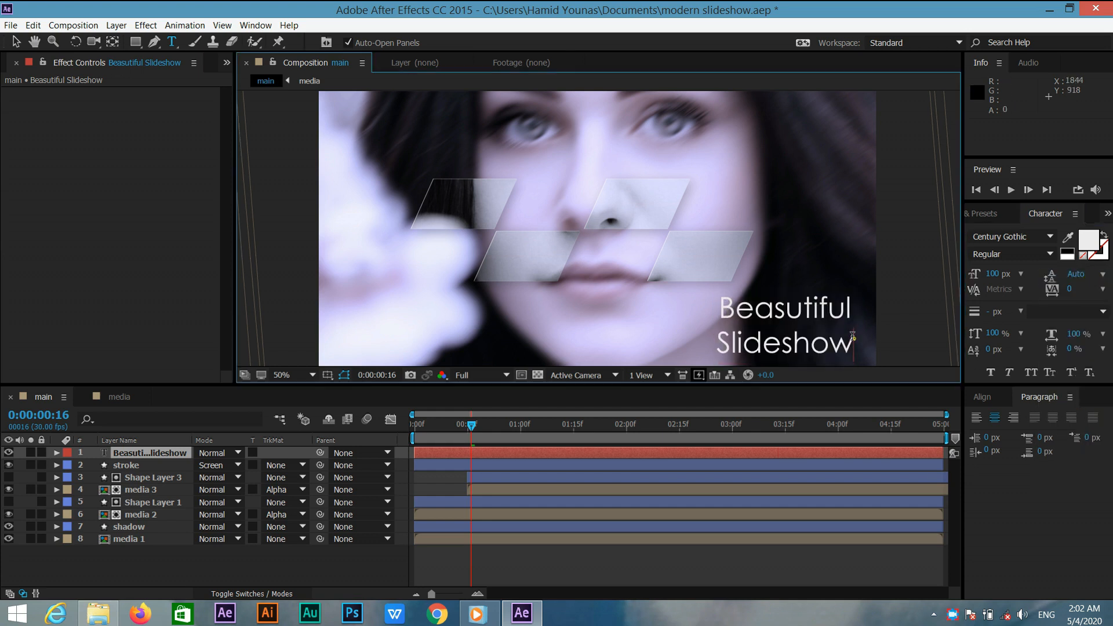
Set the Beasutiful line's font to Freestyle Script and increase its font size.
drag(737, 345, 717, 346)
click(817, 316)
drag(854, 301, 720, 299)
click(974, 235)
text(fre)
key(Return)
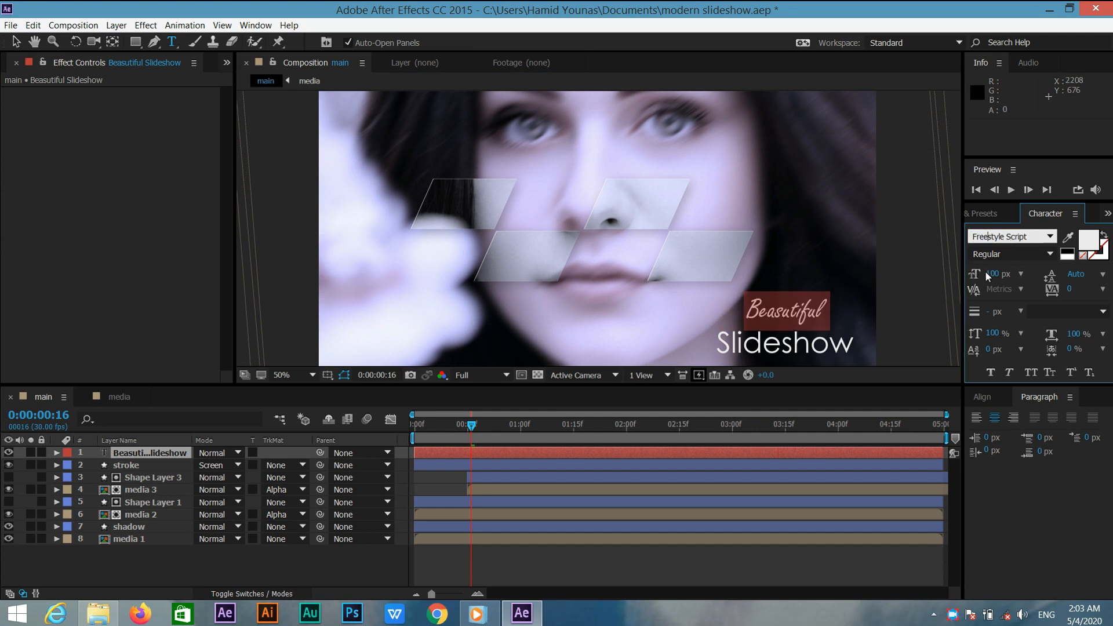
drag(992, 273, 1031, 273)
Leave text editing and move the title text layer slightly left with the Selection tool.
click(803, 348)
key(ctrl+a)
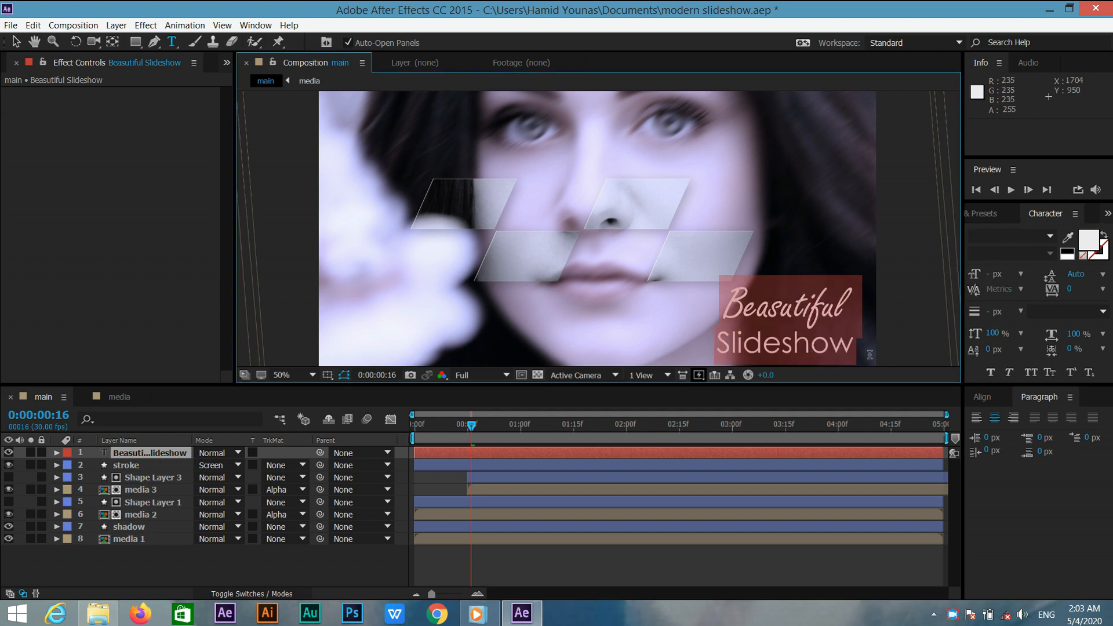
click(993, 401)
click(932, 350)
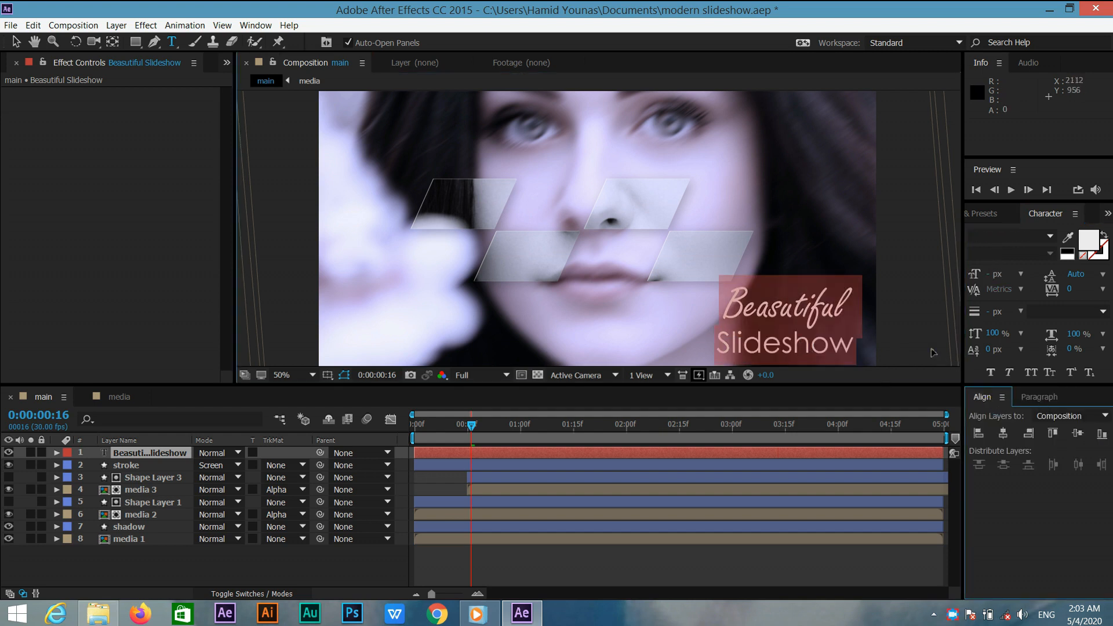
click(720, 336)
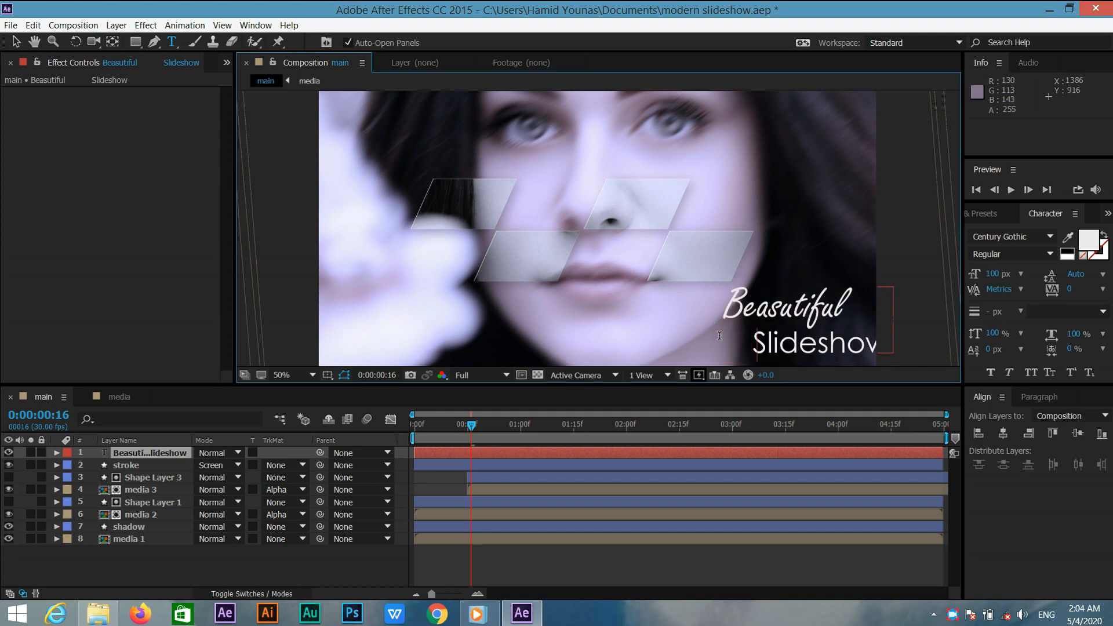
click(162, 453)
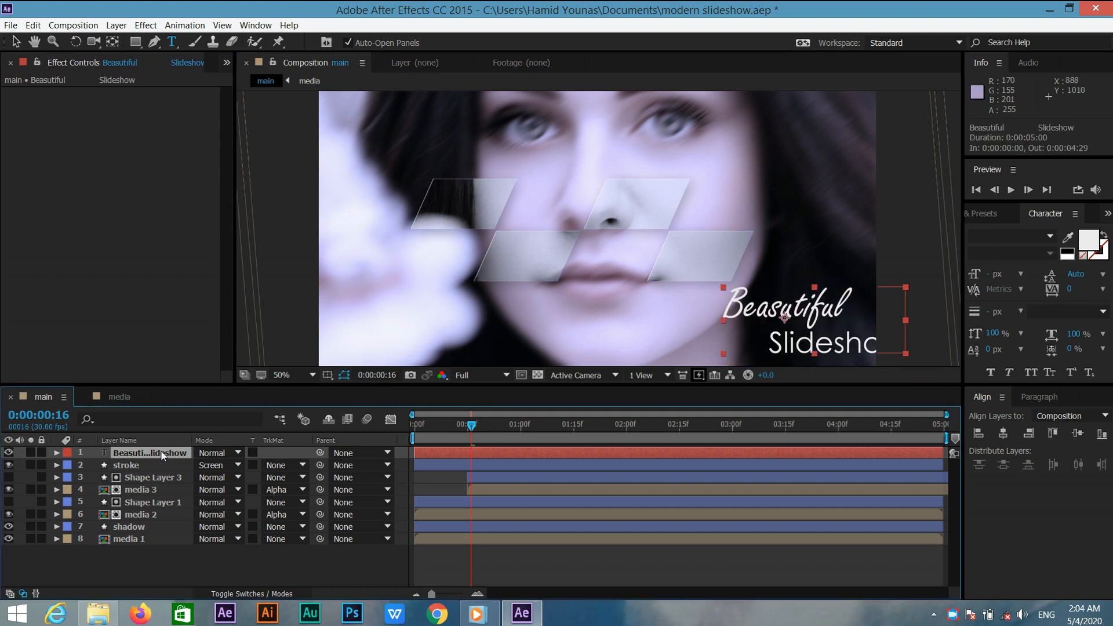
click(14, 43)
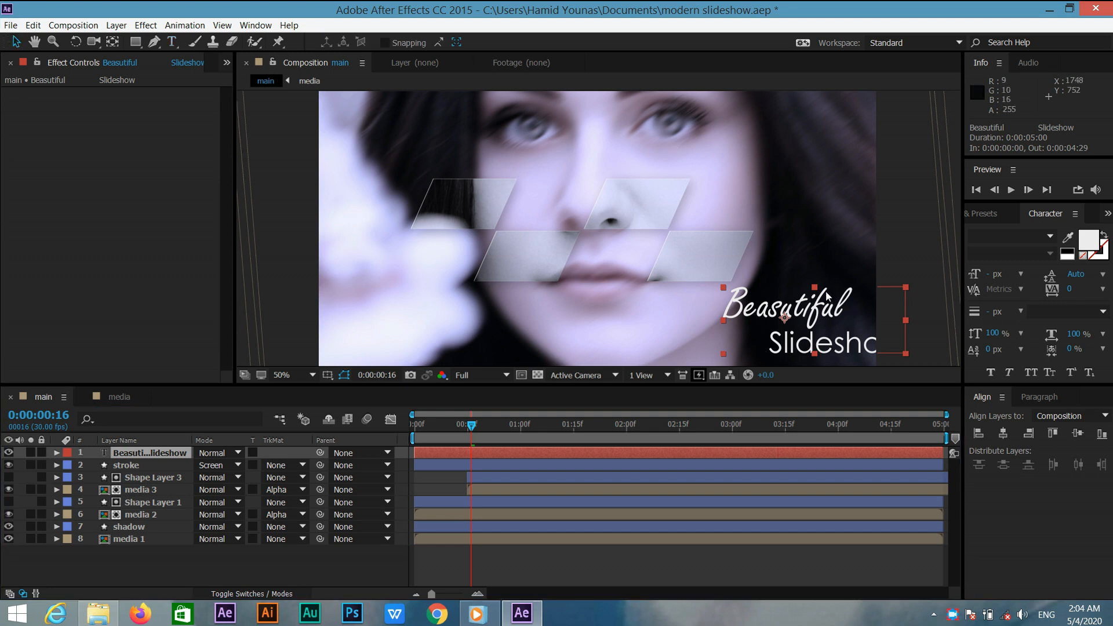
drag(821, 293, 776, 297)
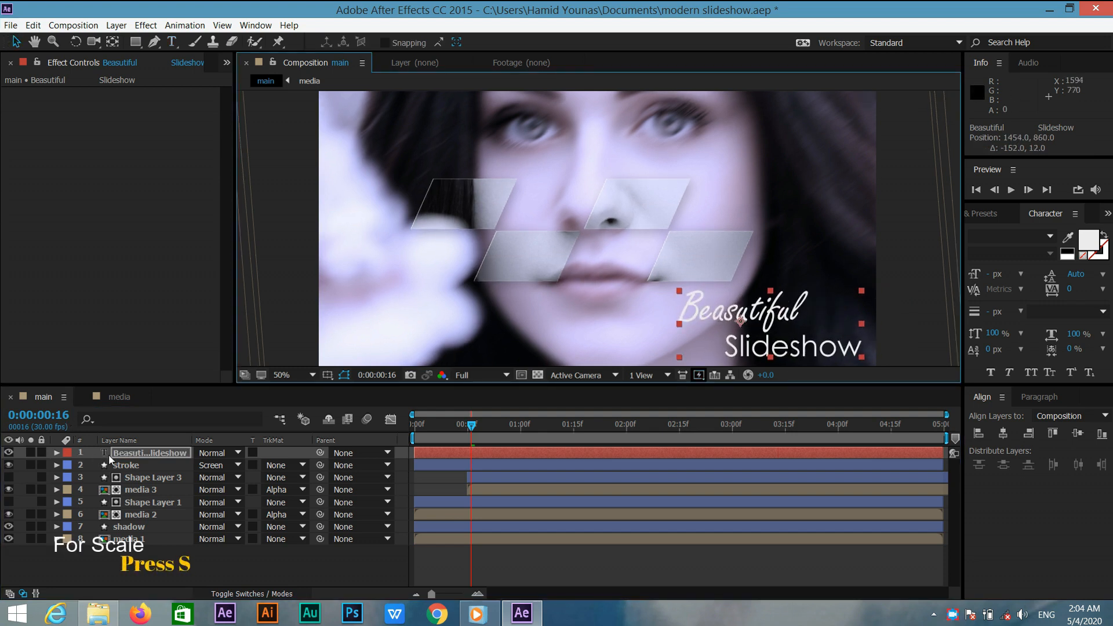
Scale the title layer to 75% and move it into the lower-right corner.
key(s)
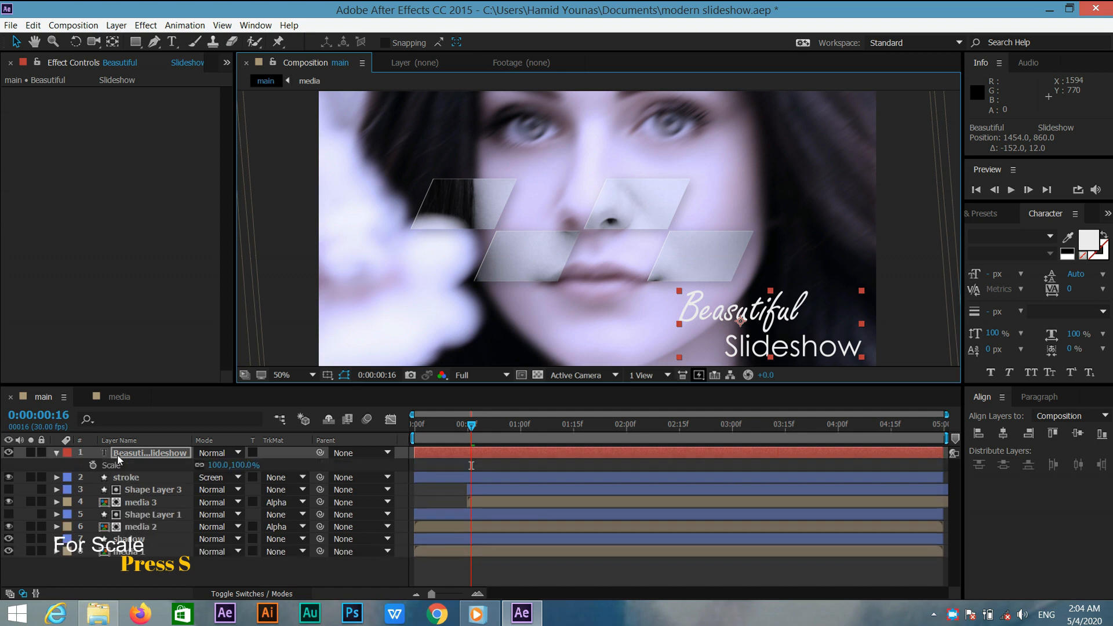
click(238, 465)
text(75)
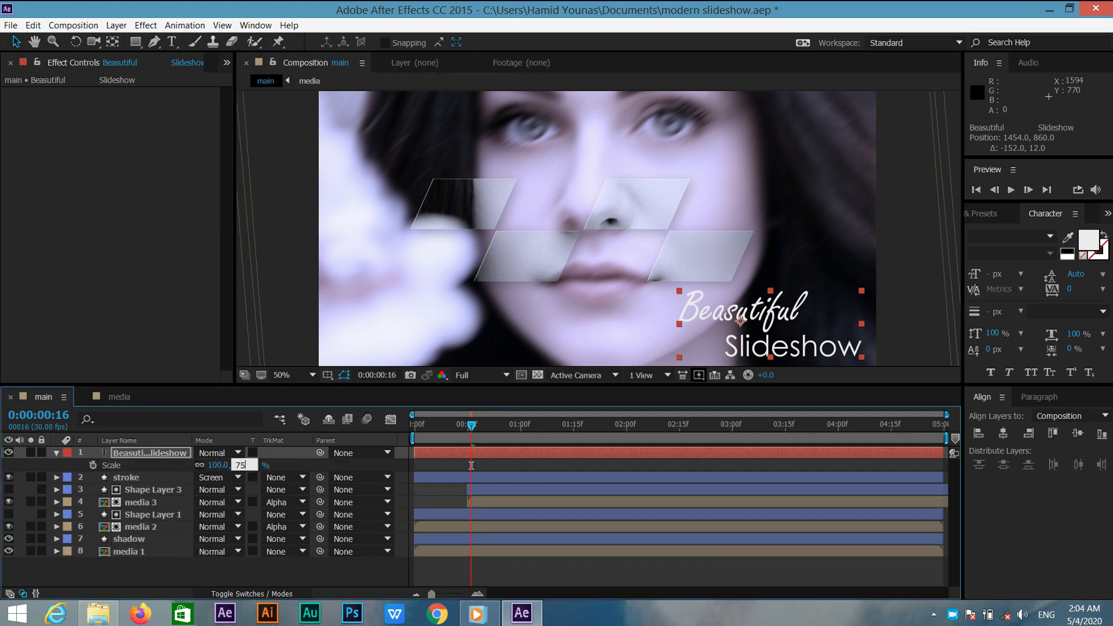
key(Return)
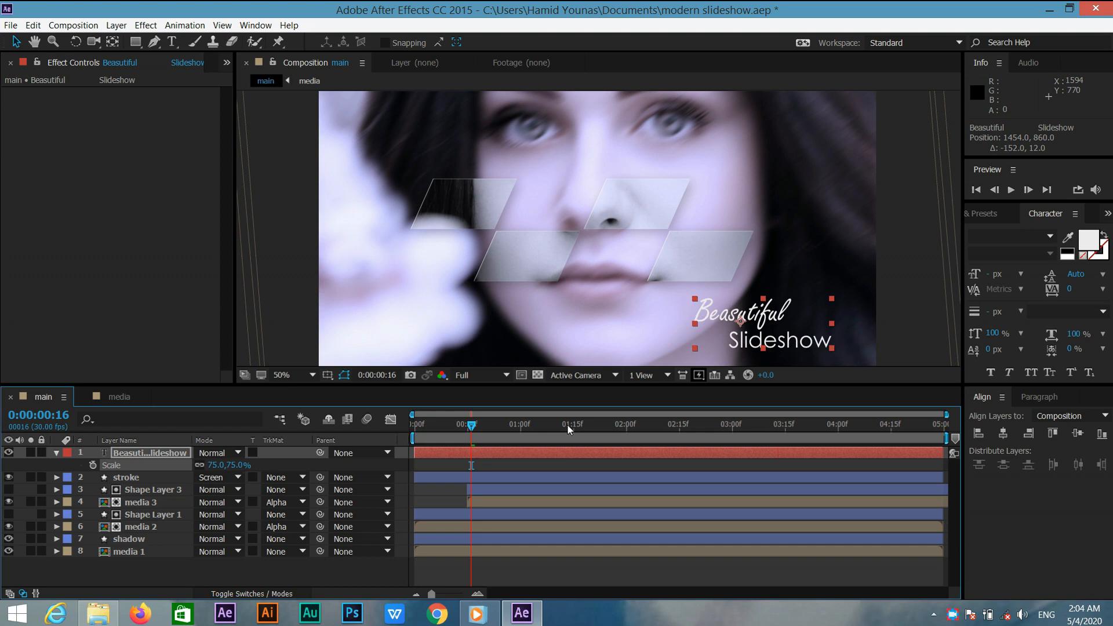
drag(785, 326, 816, 337)
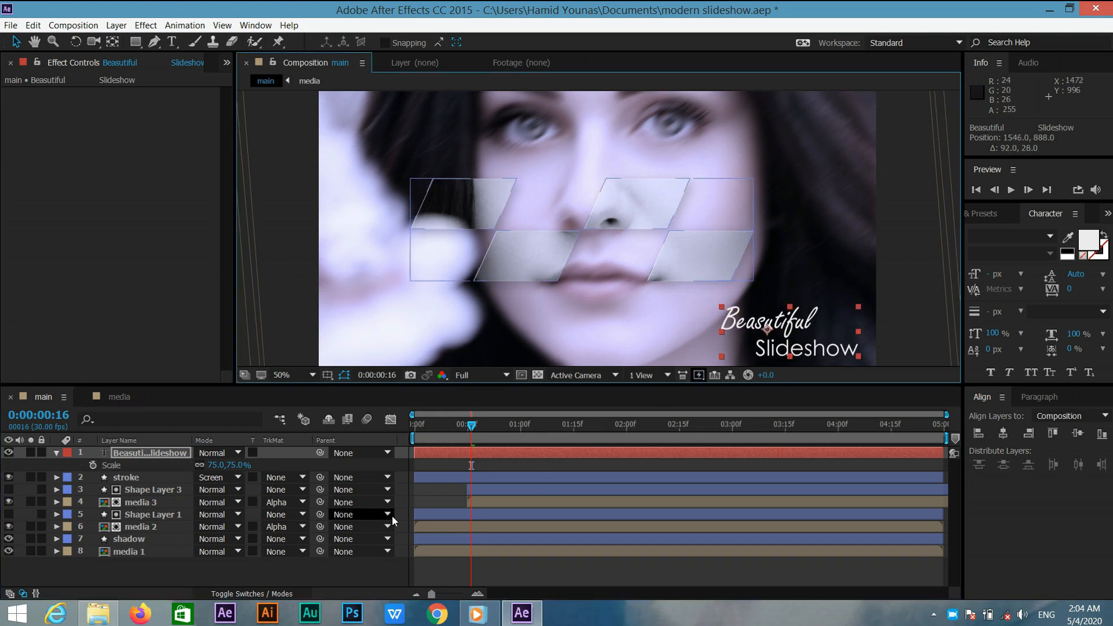
click(156, 452)
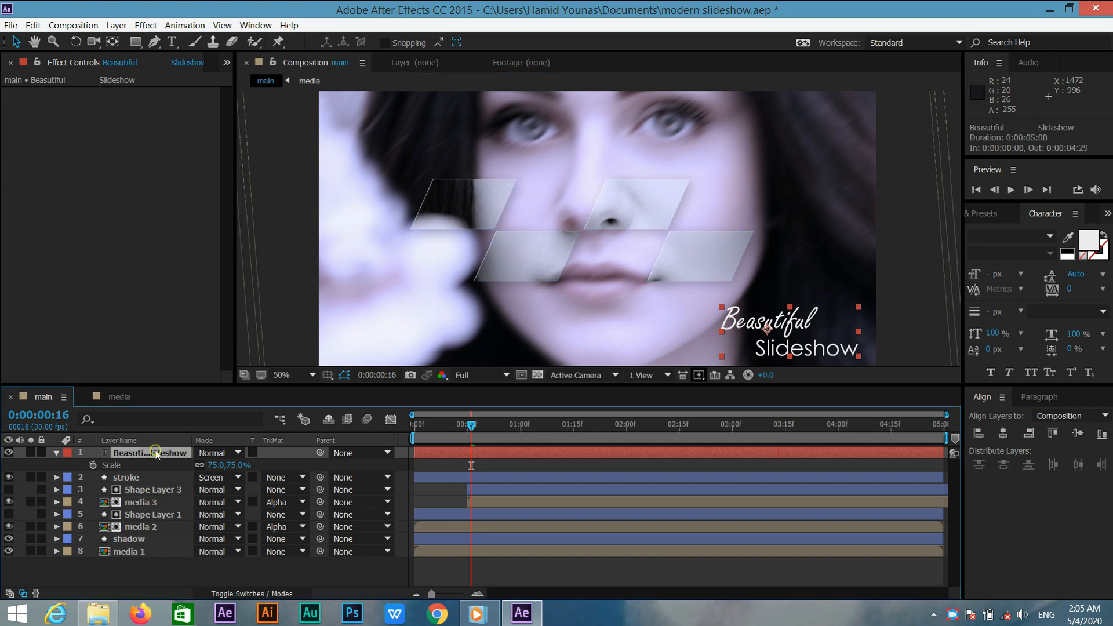
Animate the title's rotation from -5° at the start to 0° at the last frame.
key(r)
drag(472, 426, 993, 449)
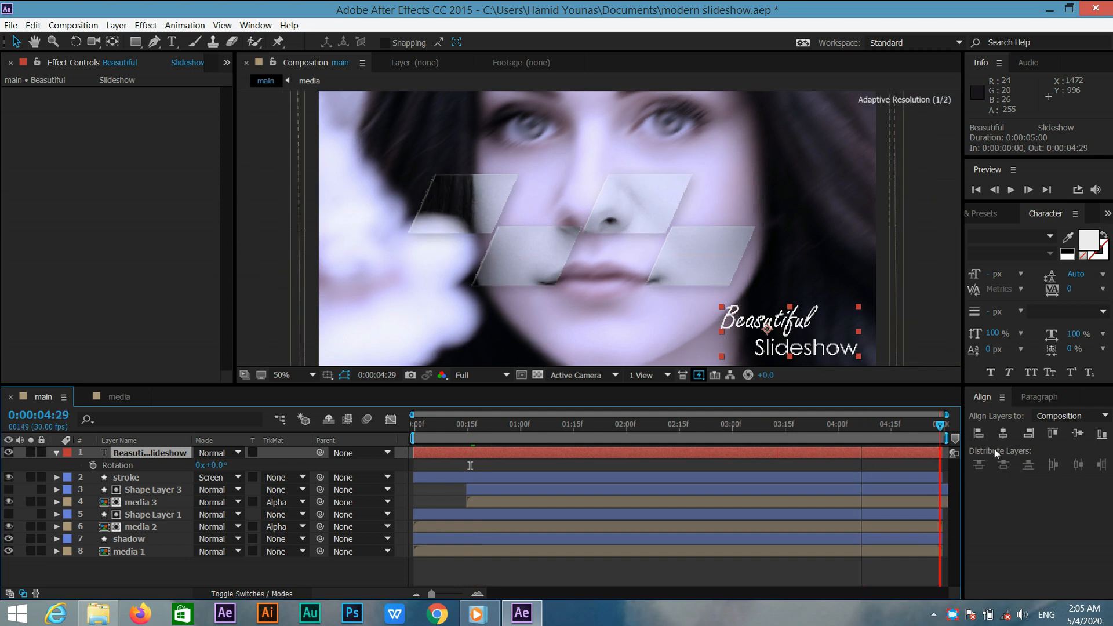
click(92, 465)
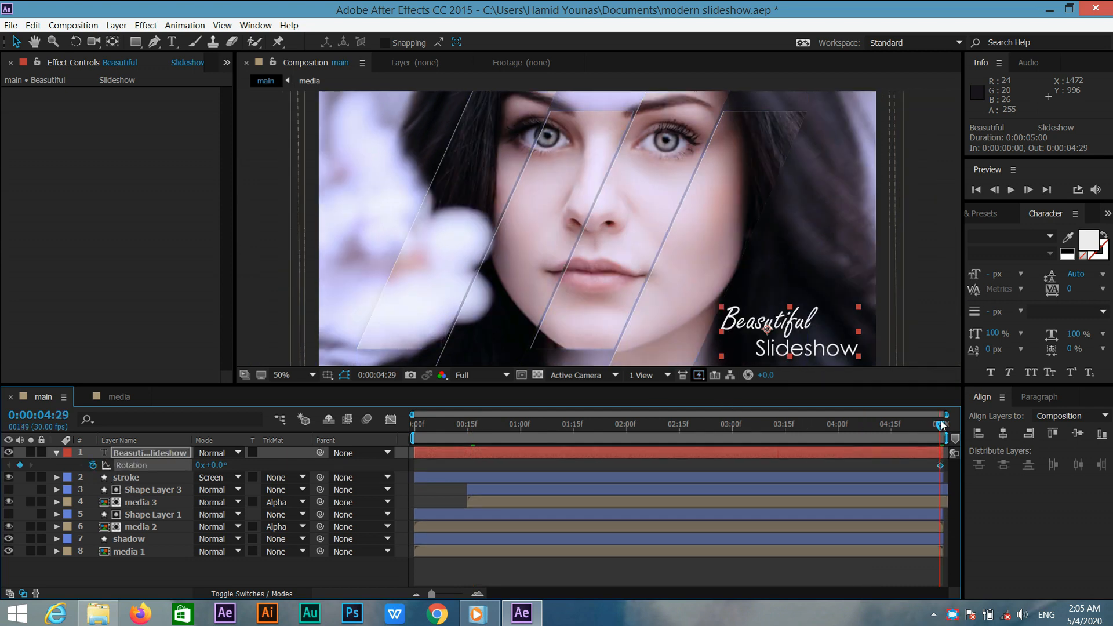
key(Home)
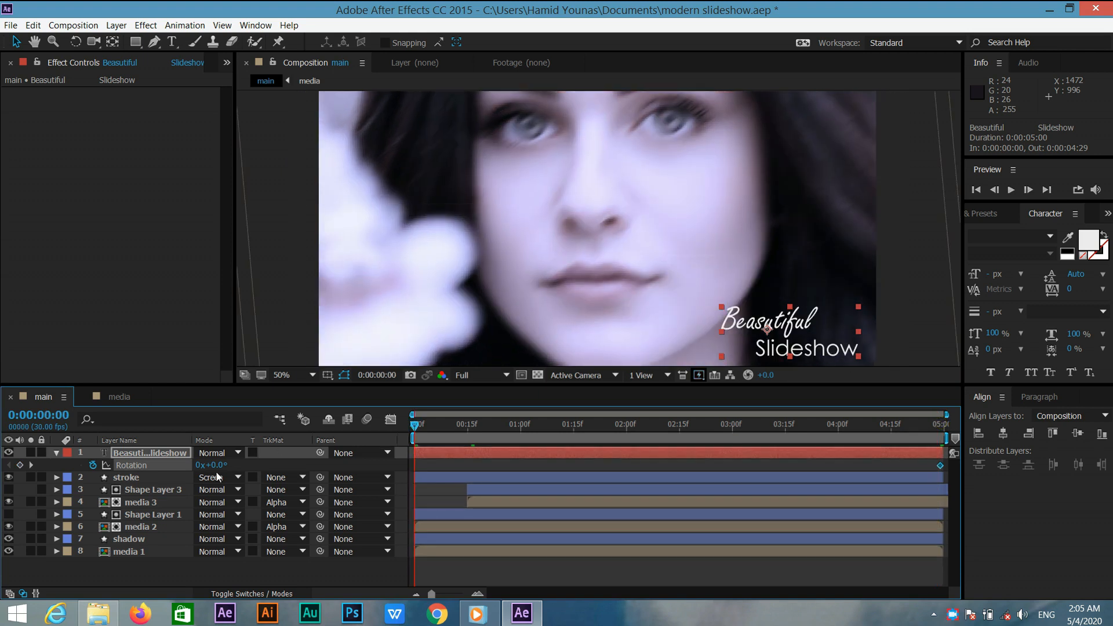
click(215, 466)
text(-5)
key(Return)
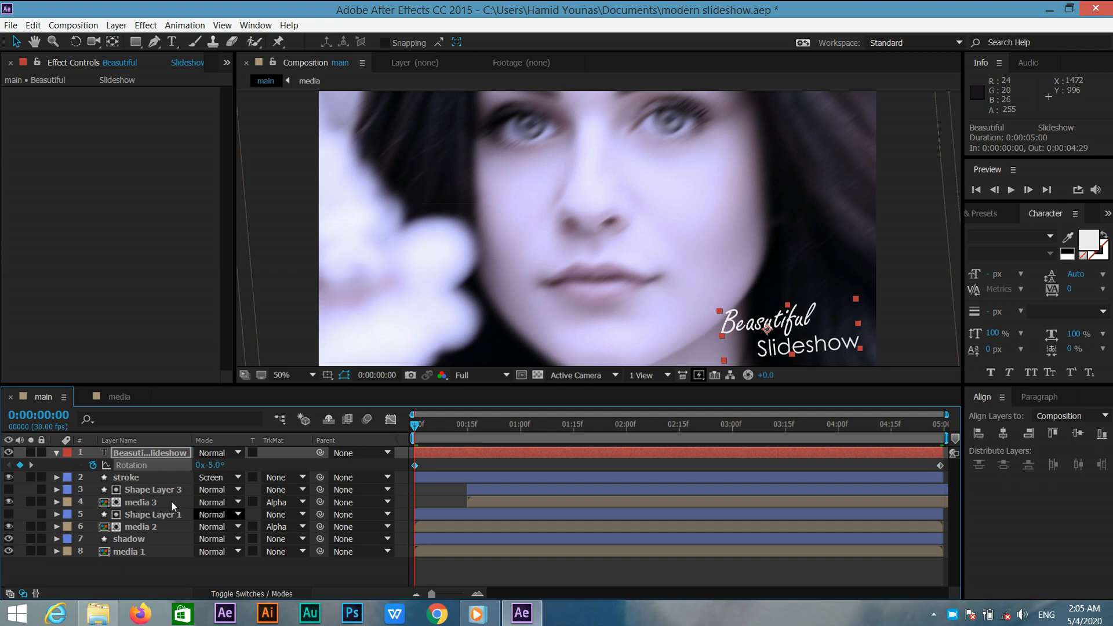
Add an Opacity text animator to the title layer and set the animator's opacity to 0%.
click(56, 452)
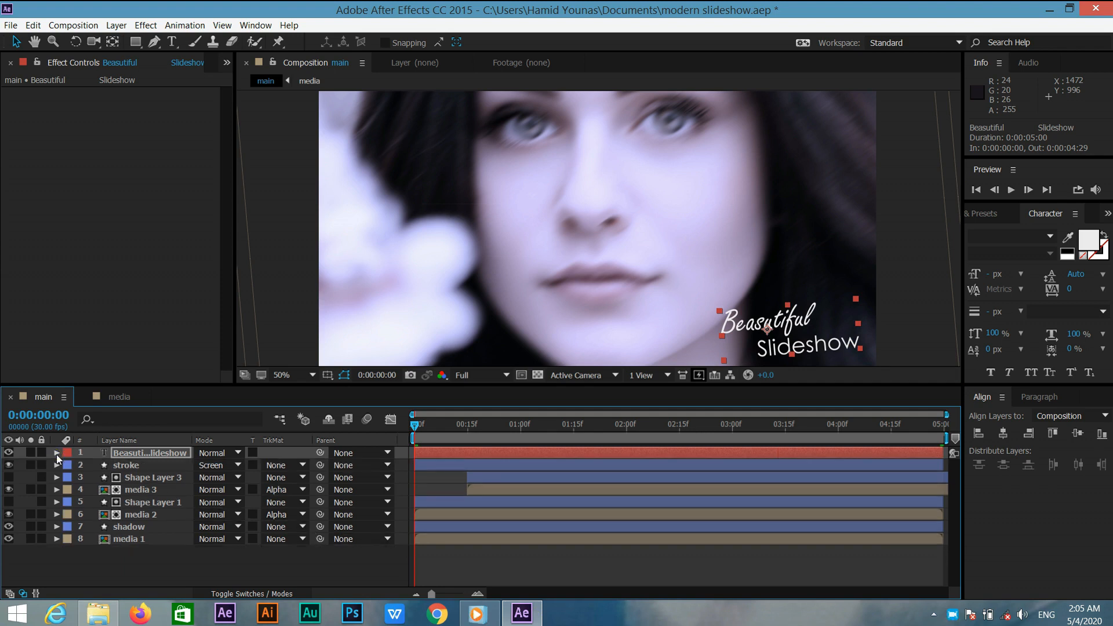
click(56, 453)
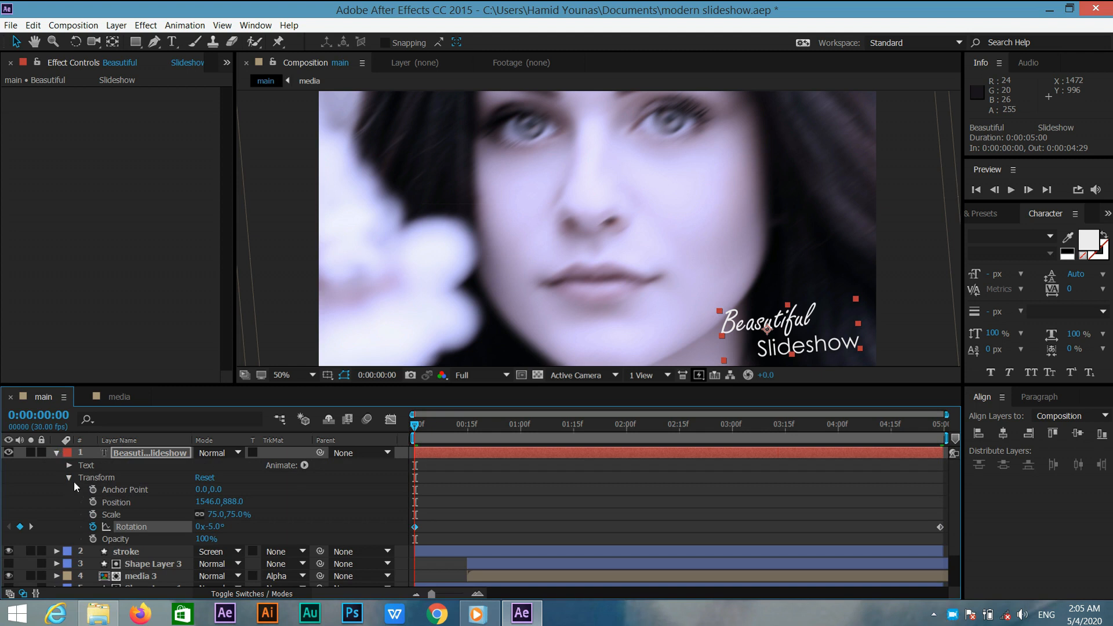
click(70, 477)
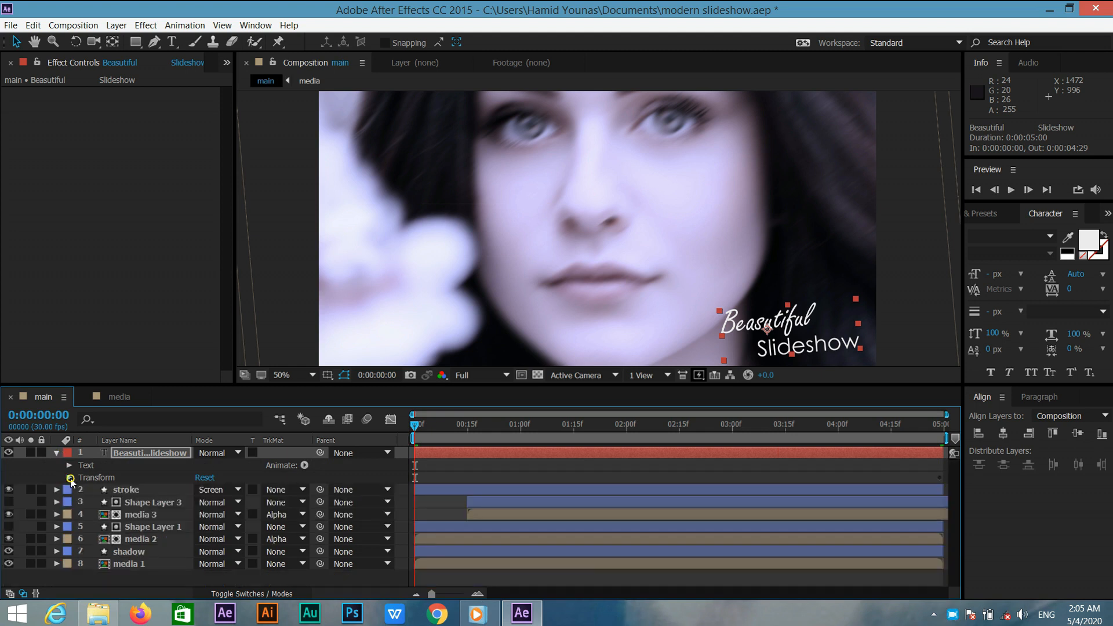
click(304, 465)
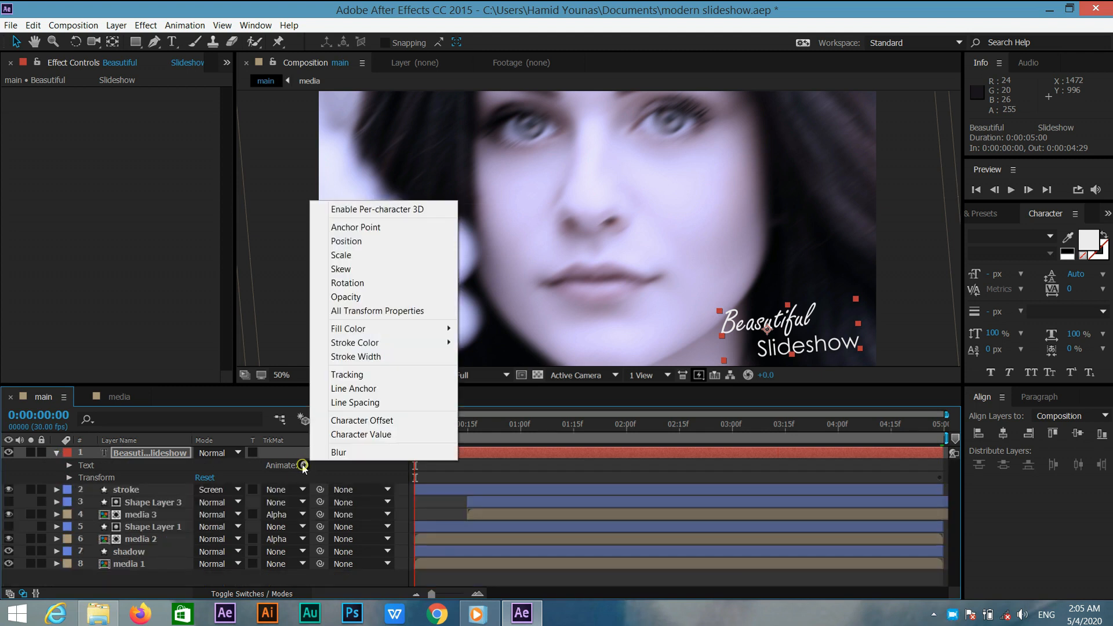
click(352, 297)
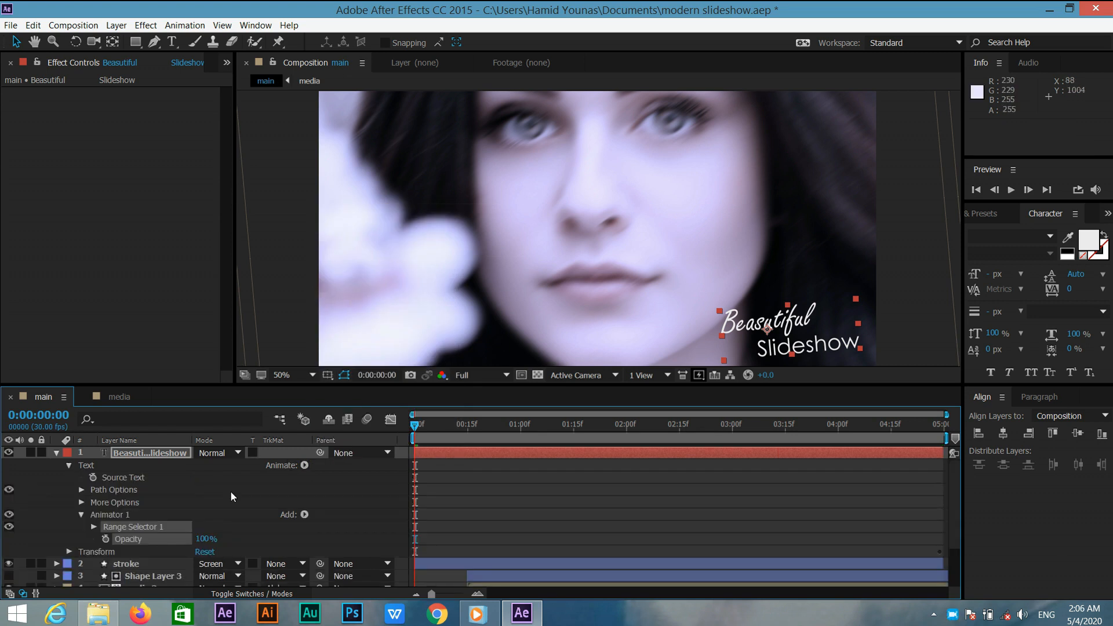
click(204, 539)
text(0)
key(Return)
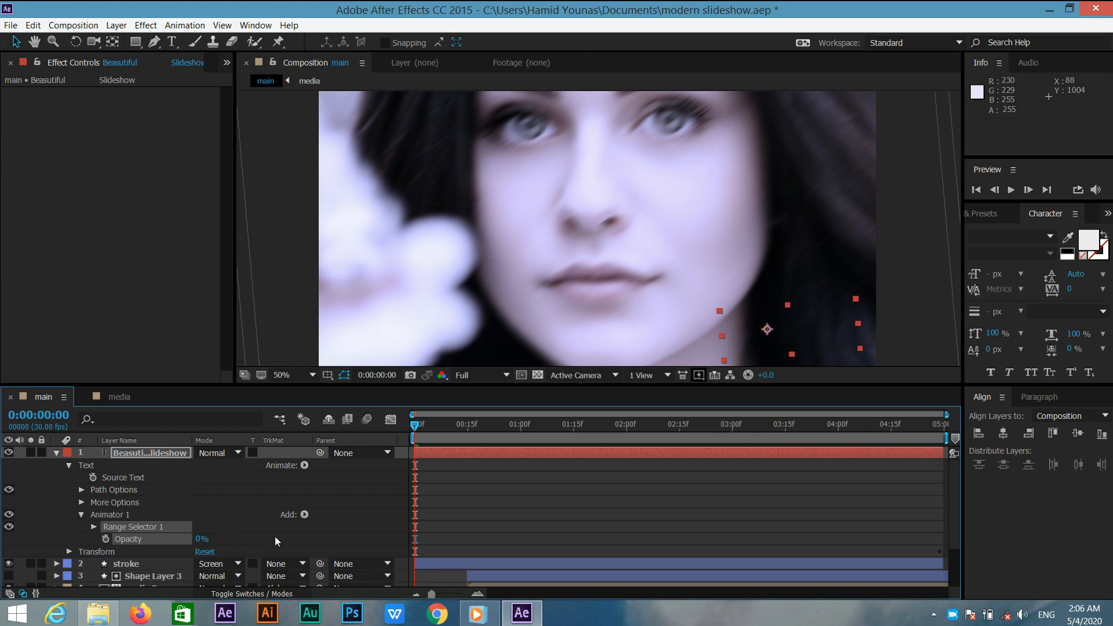
Keyframe the range selector's Start from 0% at the first frame to 100% at 2 seconds.
click(93, 525)
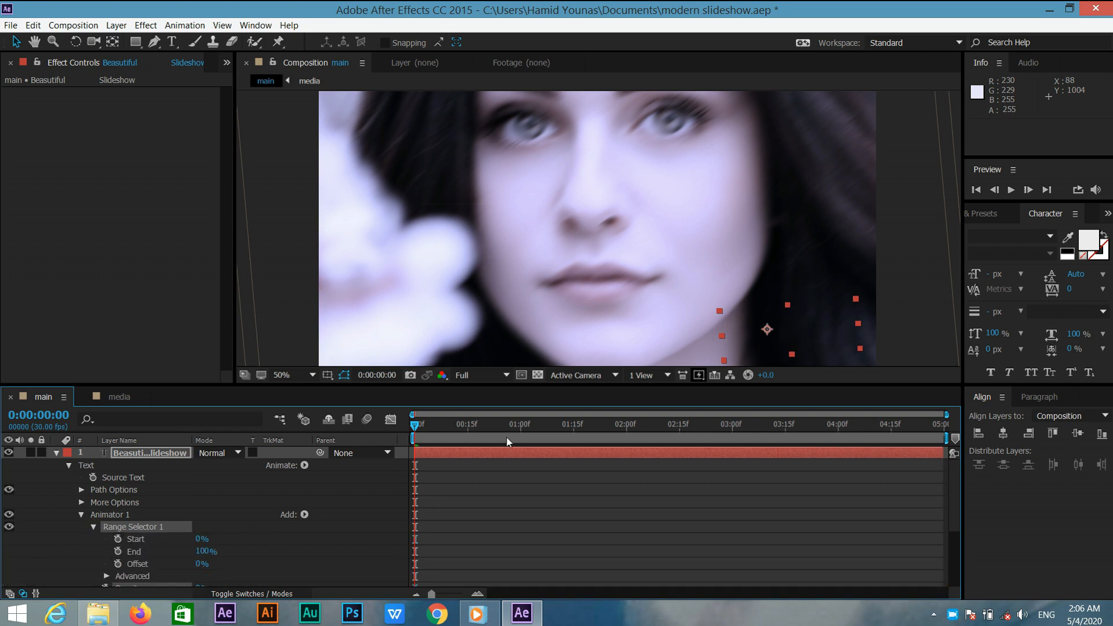
click(626, 432)
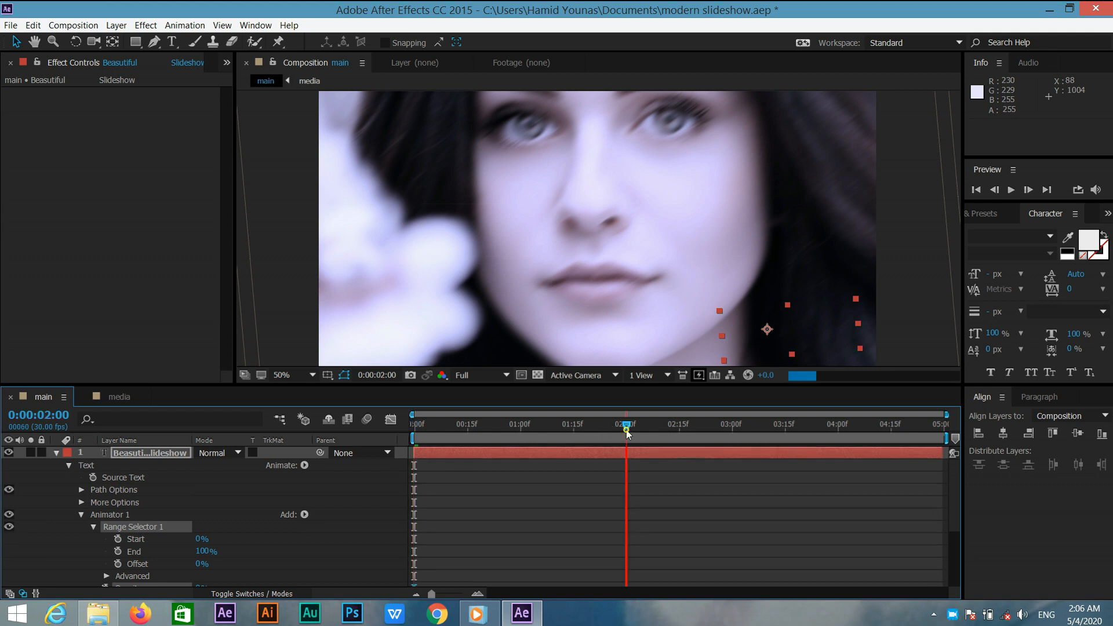
click(198, 542)
text(100)
key(Return)
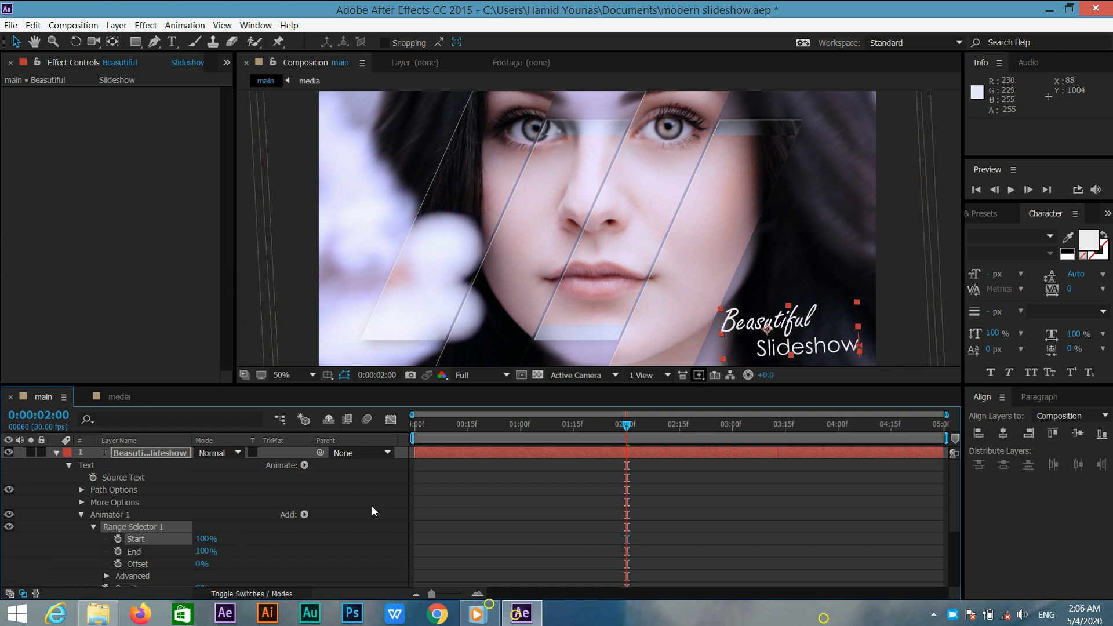
click(117, 538)
drag(626, 429, 414, 429)
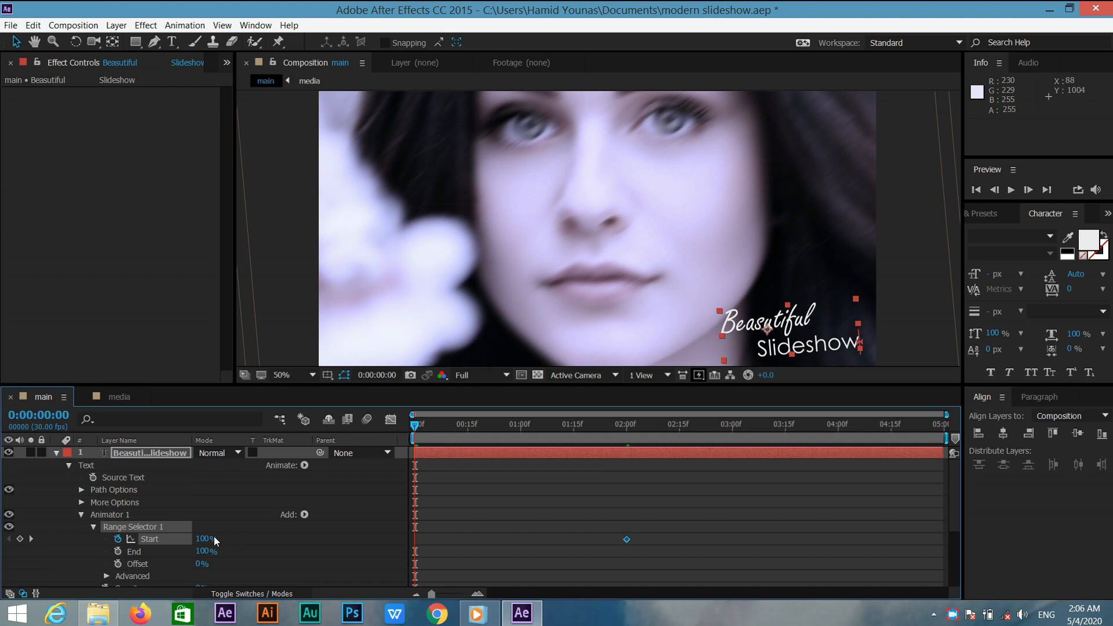
click(204, 539)
text(0)
key(Return)
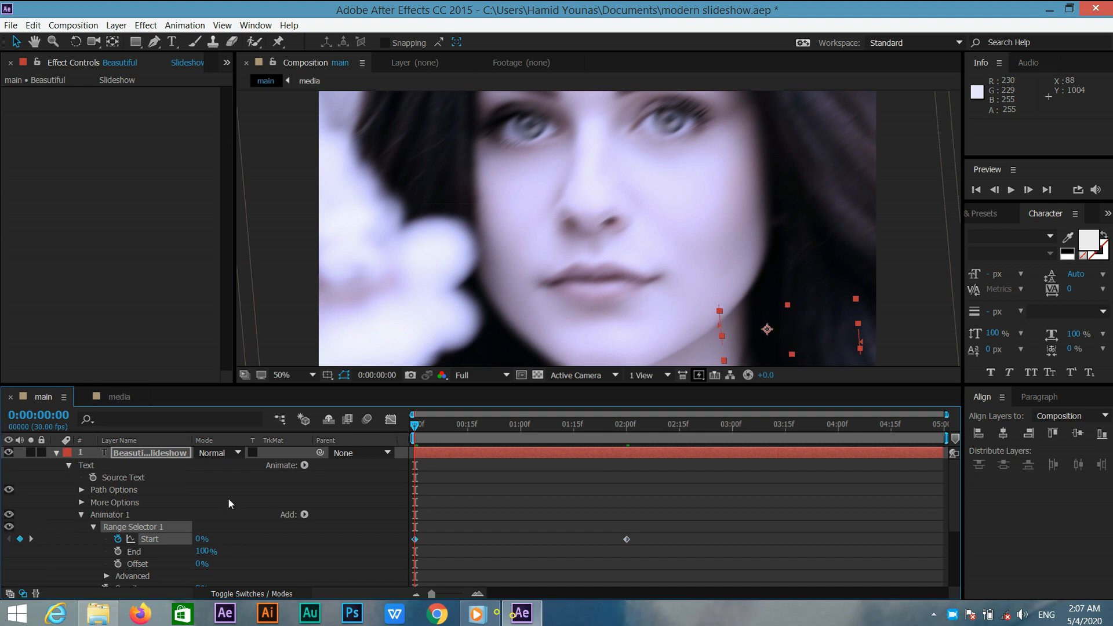
Turn on Randomize Order in the range selector's advanced options and scrub to preview the title reveal.
click(108, 576)
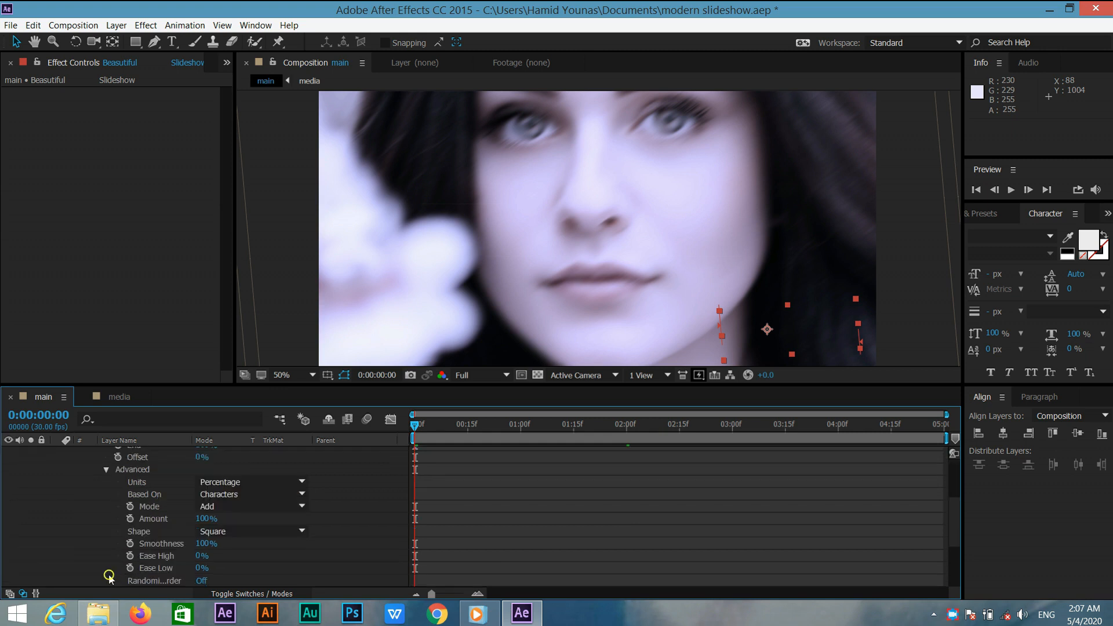
click(204, 580)
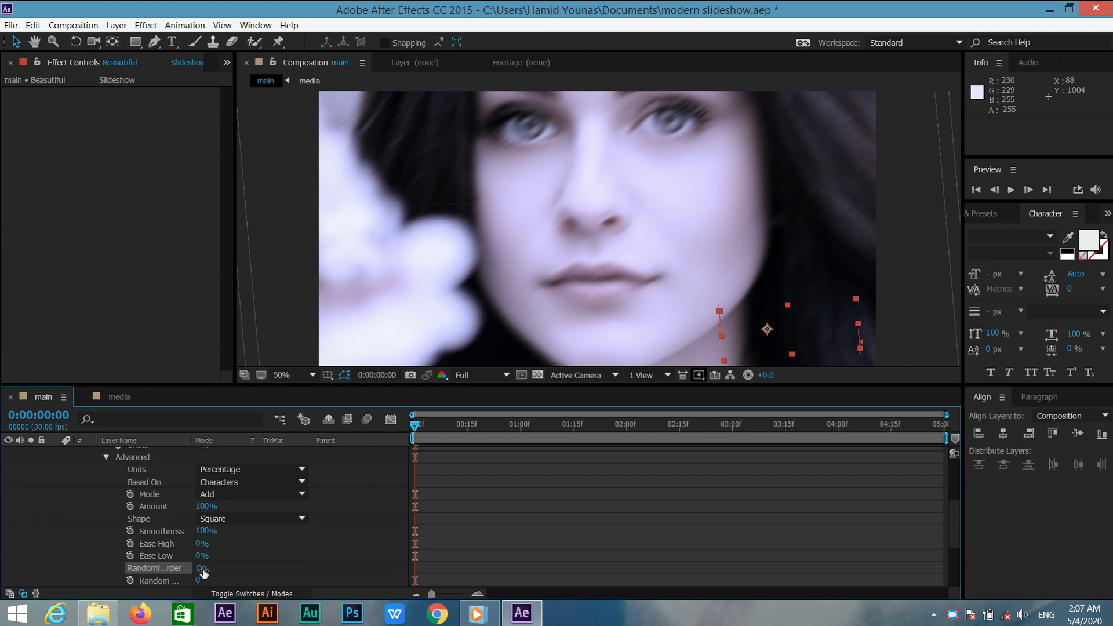
click(106, 457)
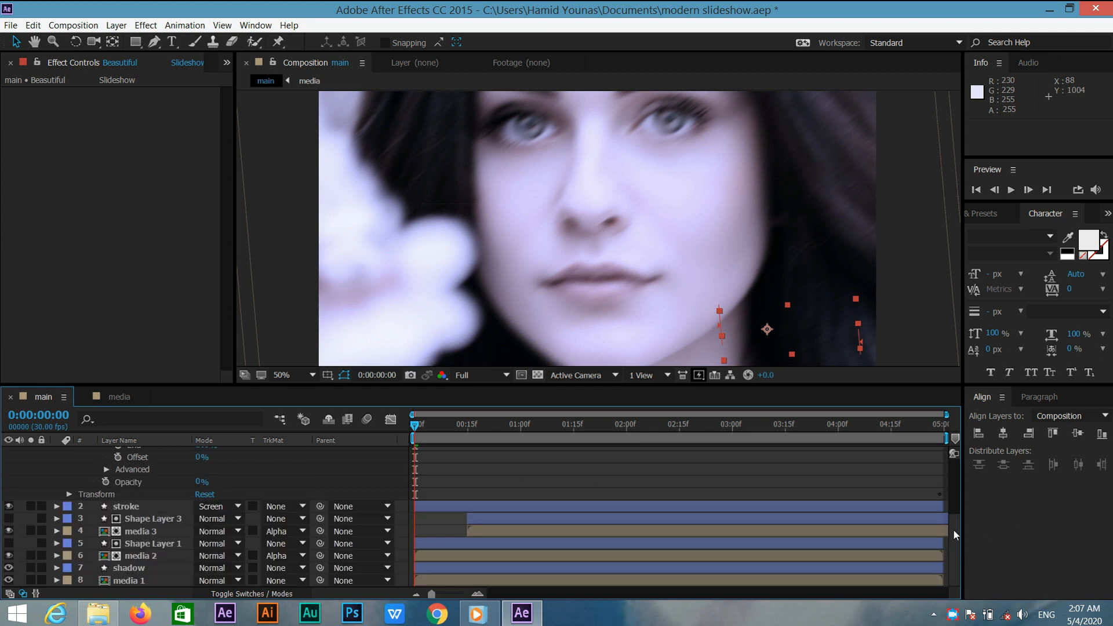
scroll(953, 529, up, 3)
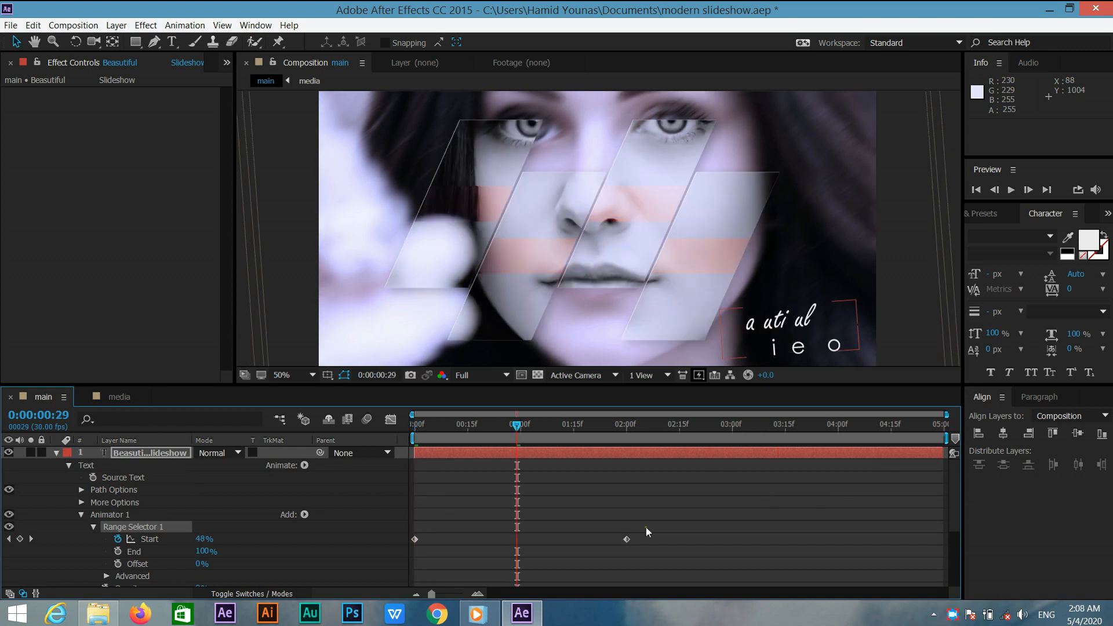
drag(646, 526, 409, 553)
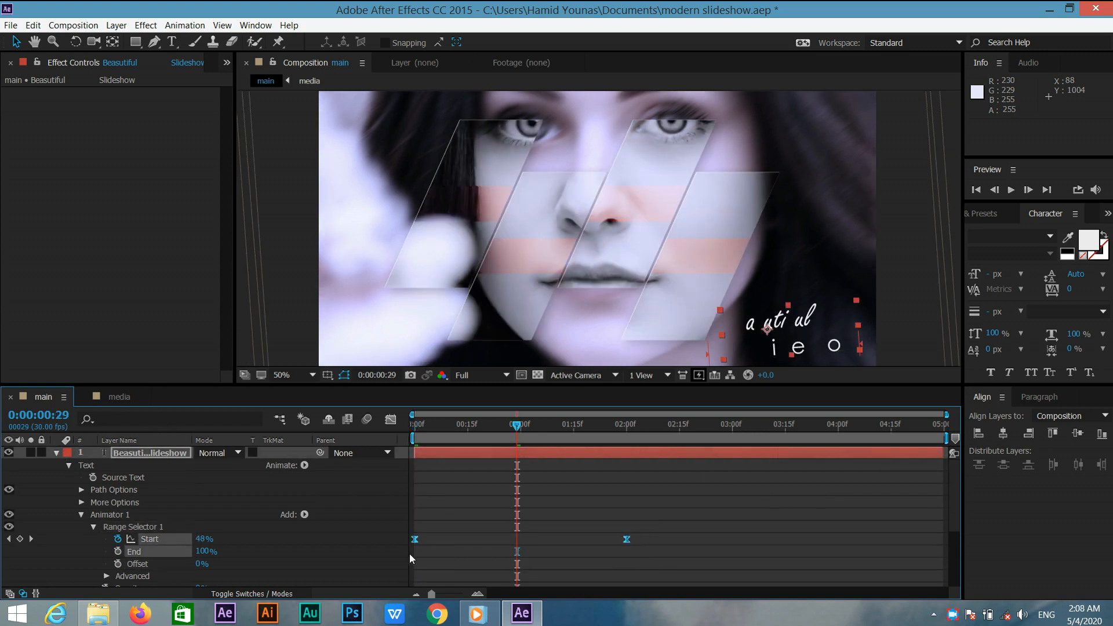
click(56, 453)
Create a new black solid layer named light.
click(235, 572)
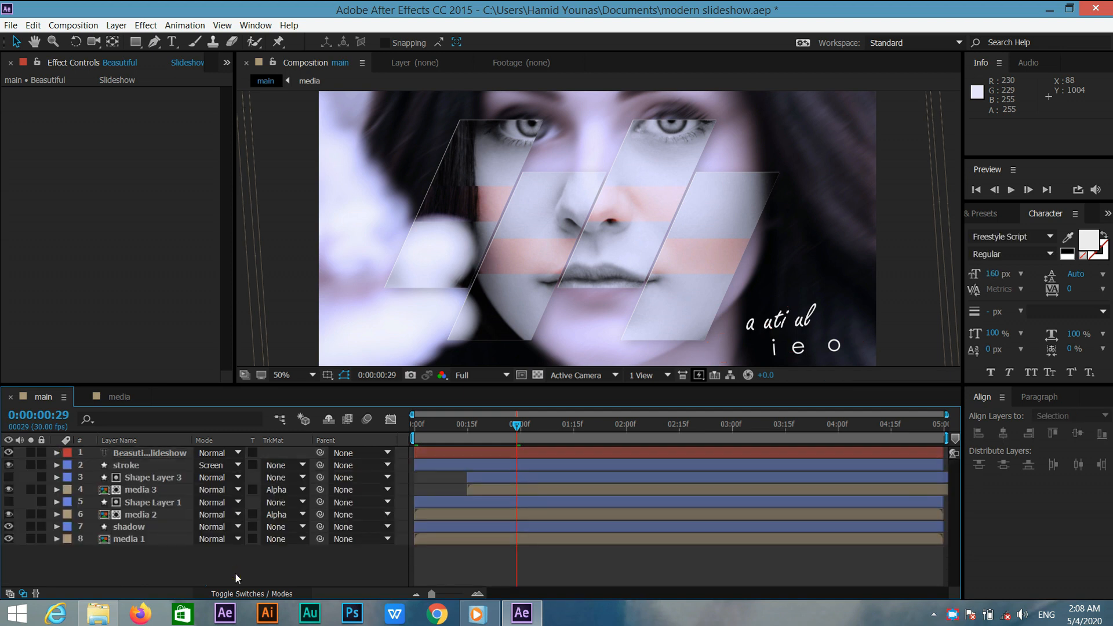
right_click(235, 572)
click(313, 457)
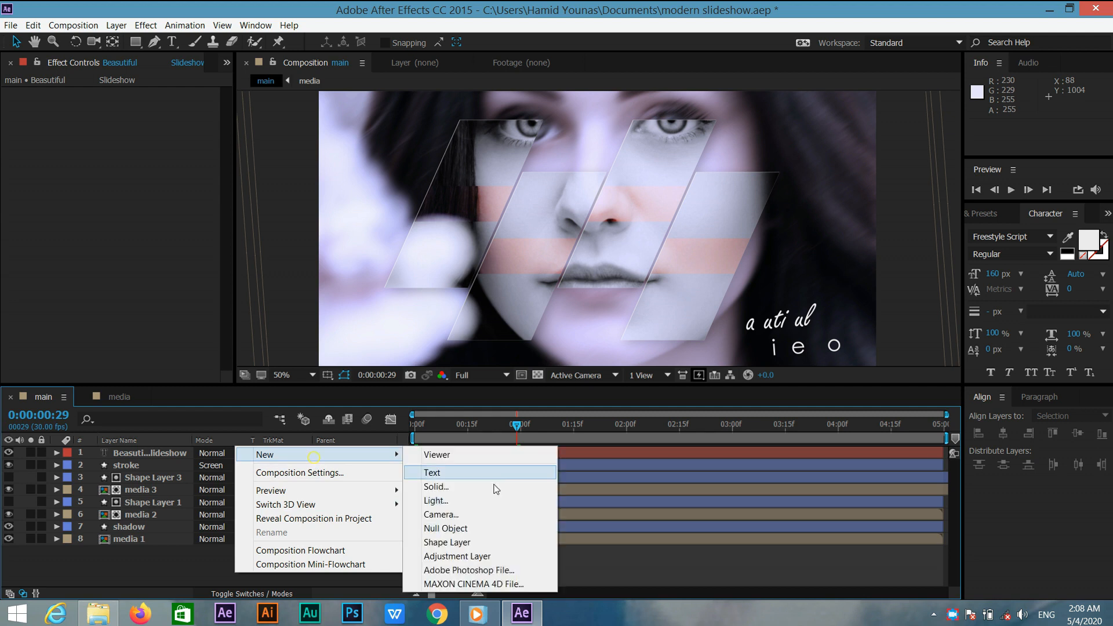
click(494, 487)
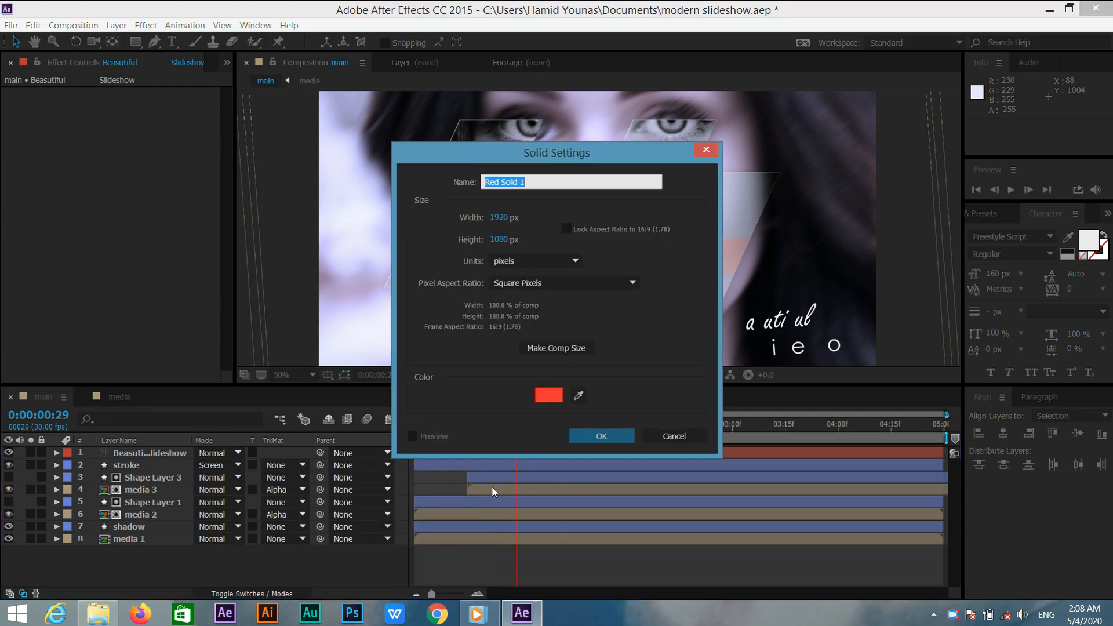
text(light)
click(549, 395)
click(390, 493)
drag(350, 523, 353, 537)
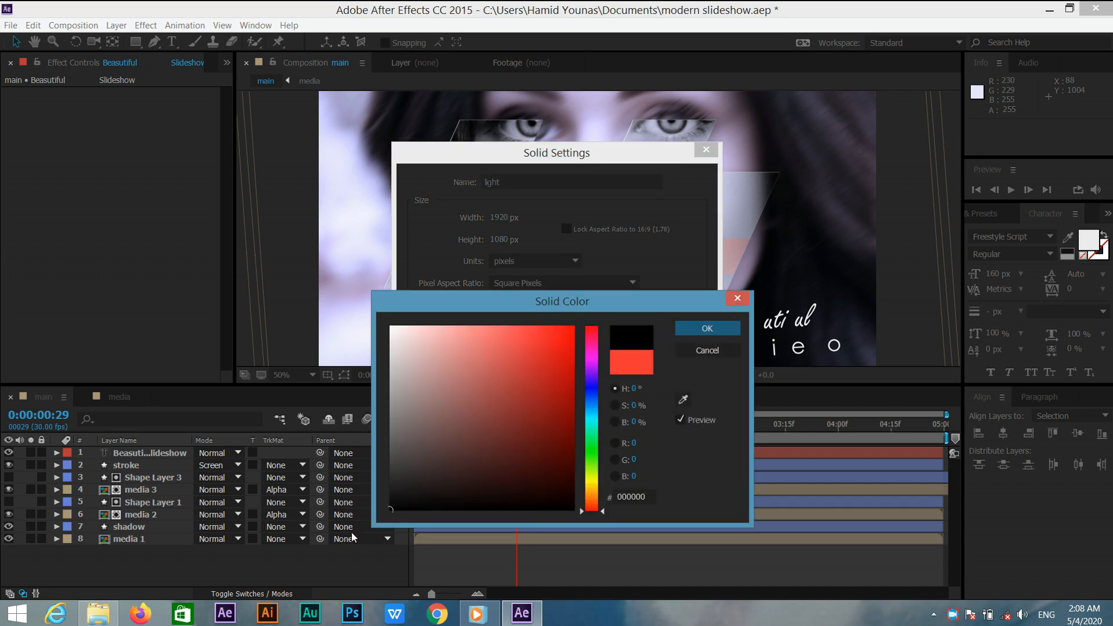
click(735, 327)
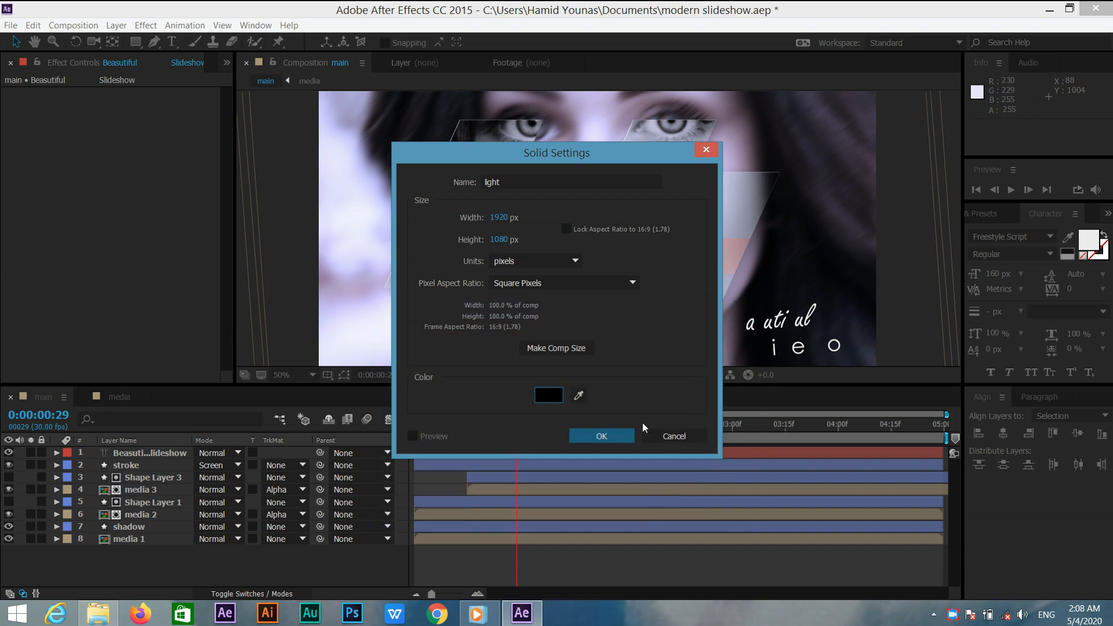
click(601, 436)
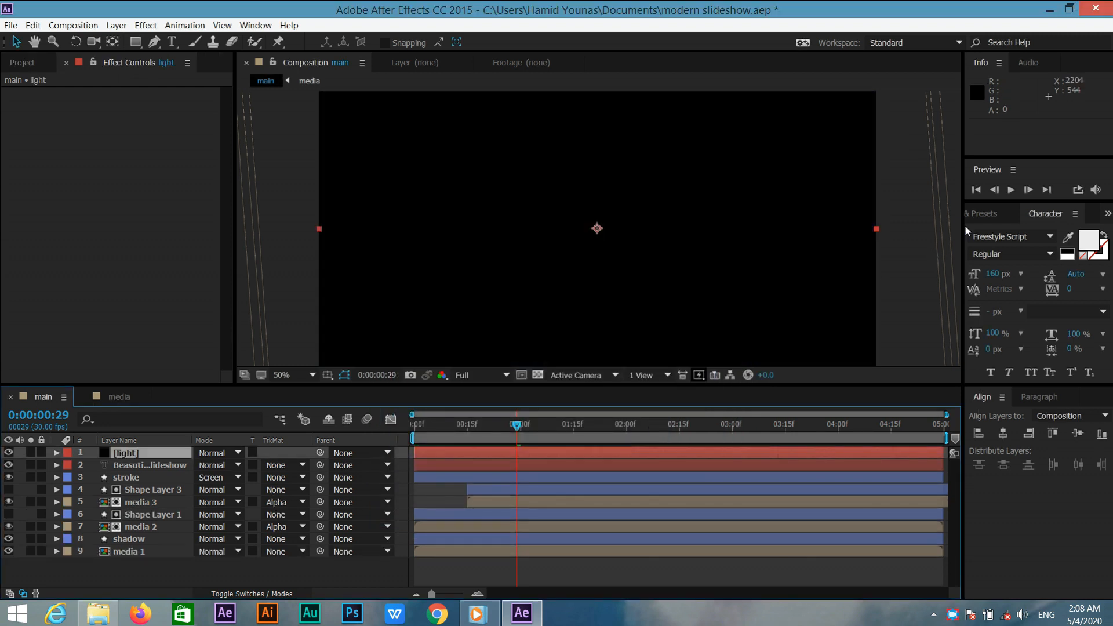
Search for Fractal Noise and apply it to the light solid layer.
click(987, 215)
drag(1022, 233, 911, 249)
text(frac)
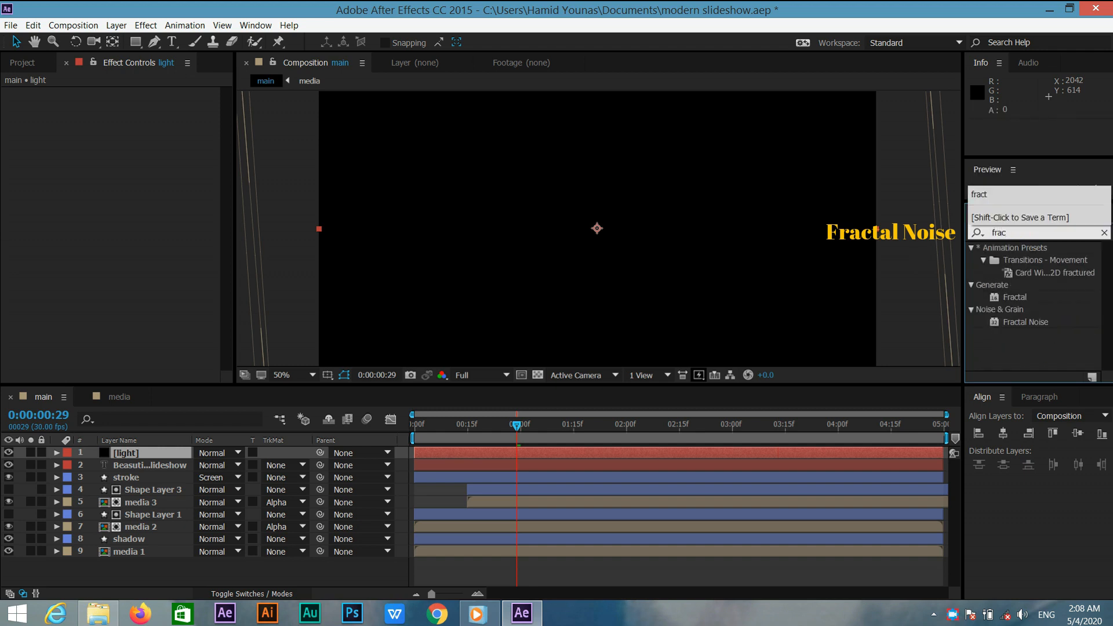
drag(1024, 324, 168, 452)
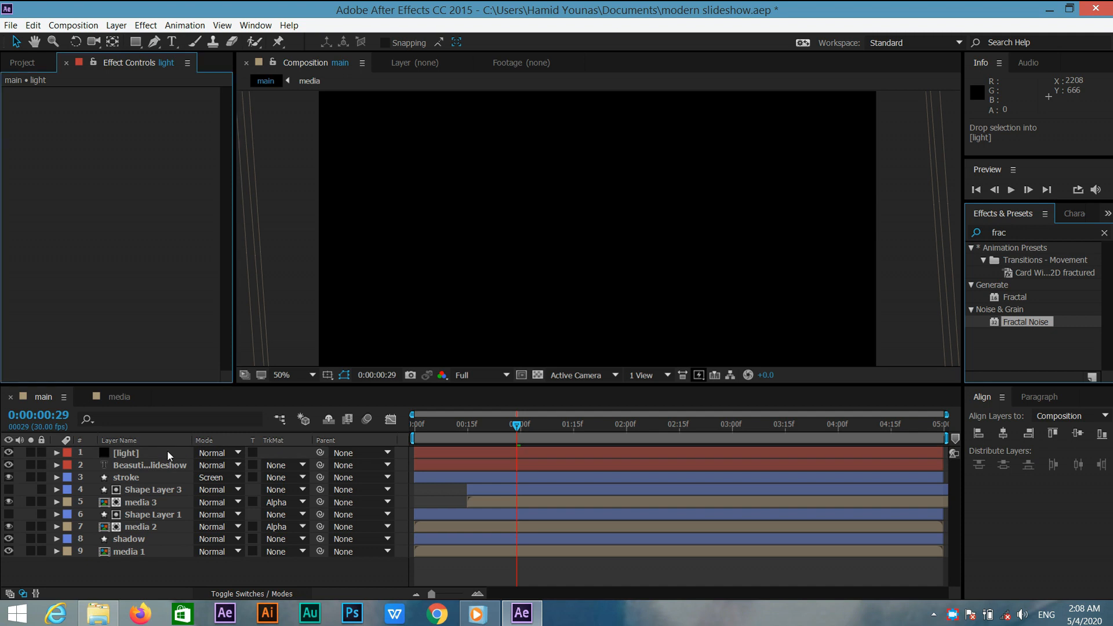
Set the Fractal Noise brightness to -50 and complexity to 2.
click(137, 314)
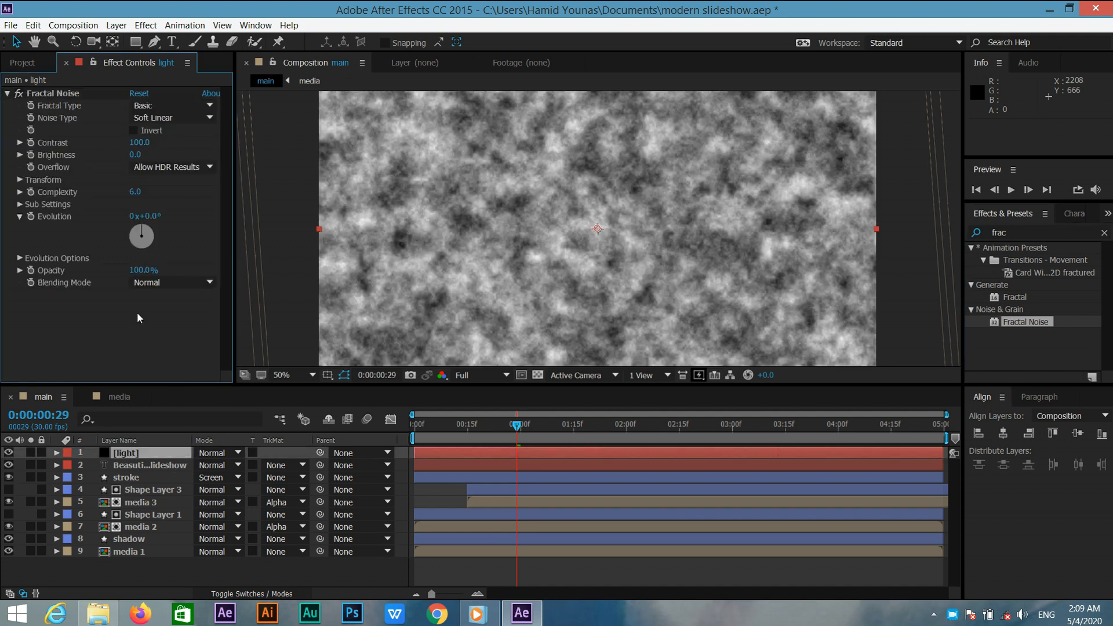
click(134, 155)
text(-50)
key(Return)
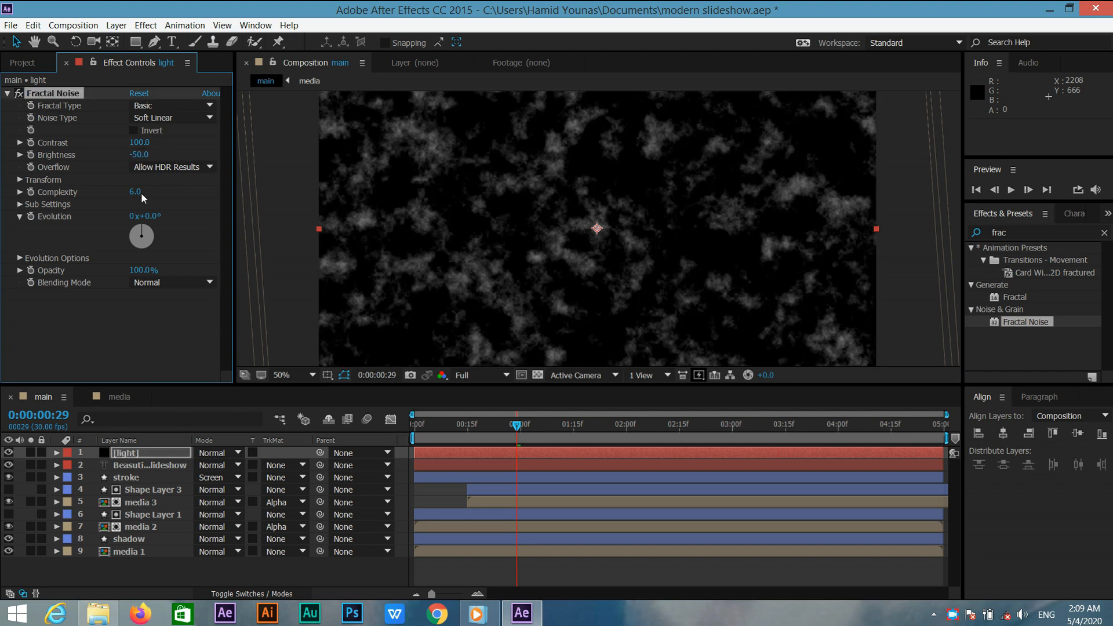
click(139, 193)
text(2)
key(Return)
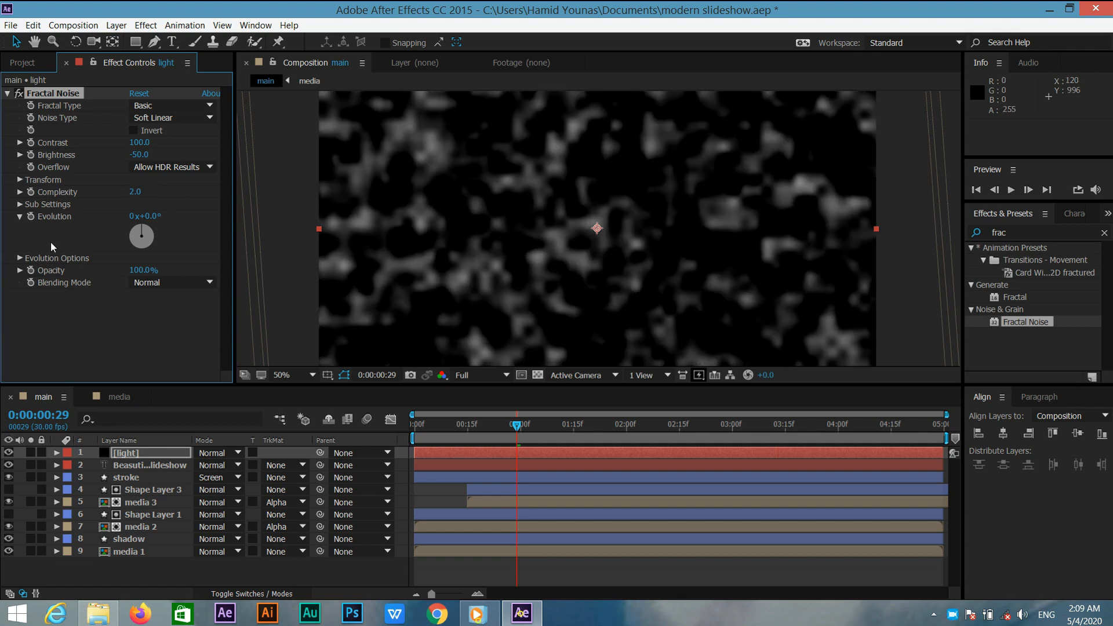
Set the Fractal Noise transform scale to 1200.
click(18, 180)
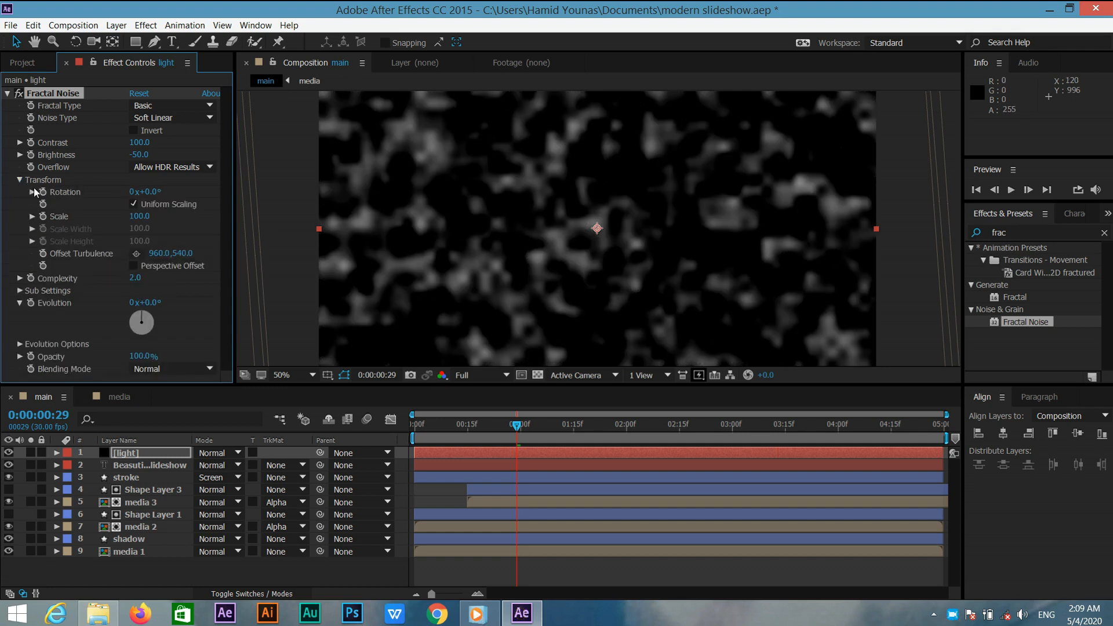
click(33, 217)
click(139, 216)
text(1)
key(Return)
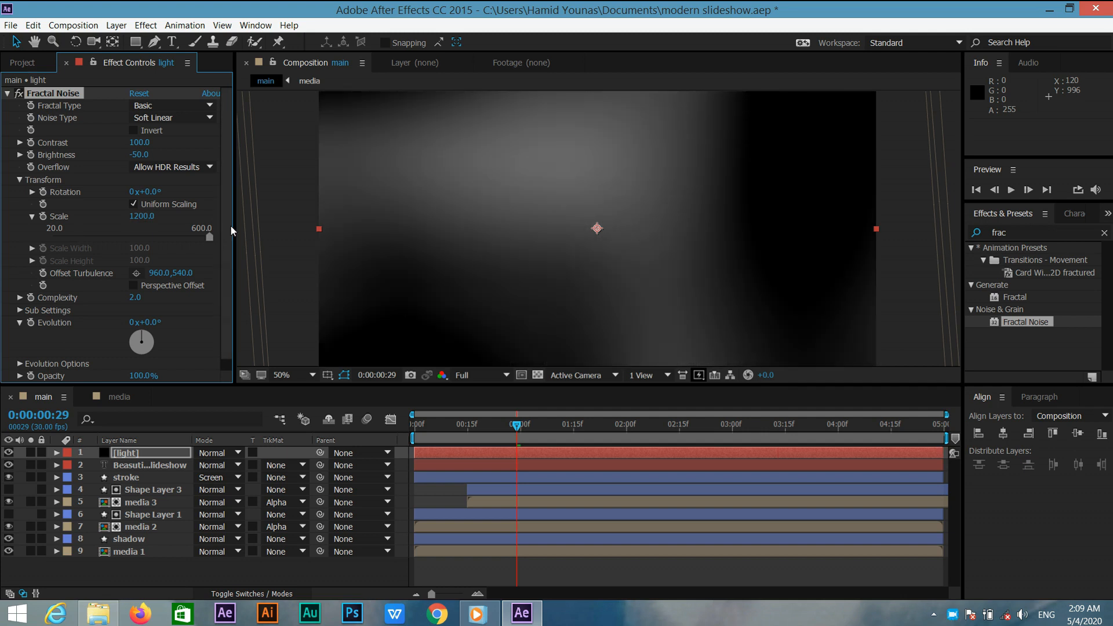
Add the expression time*200 to the Fractal Noise Evolution property and scrub to preview it.
drag(519, 429, 343, 426)
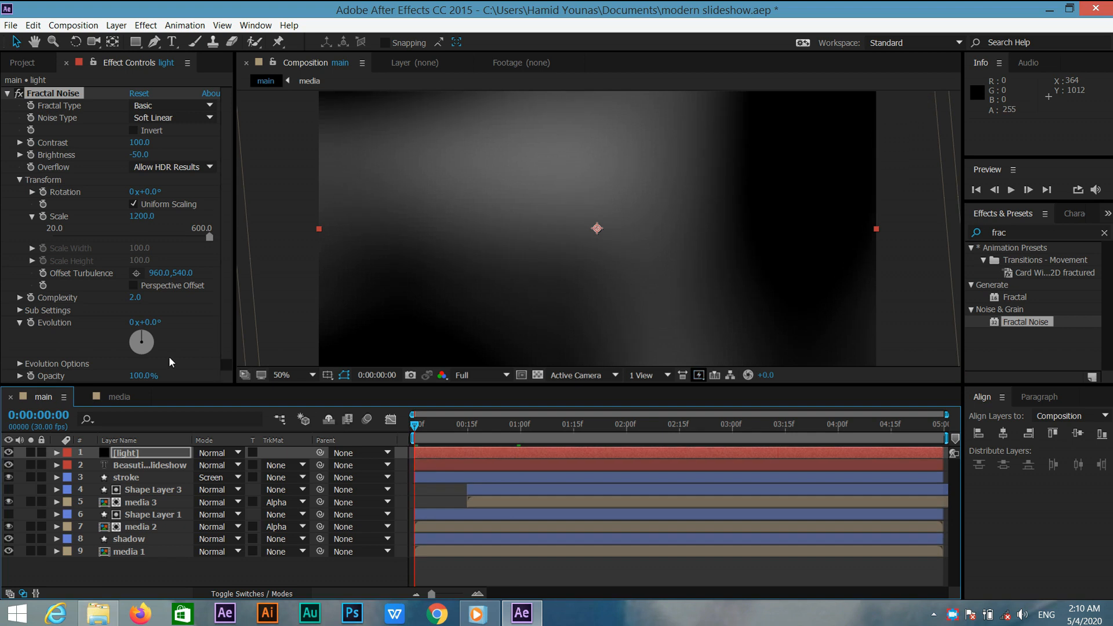
alt+click(31, 323)
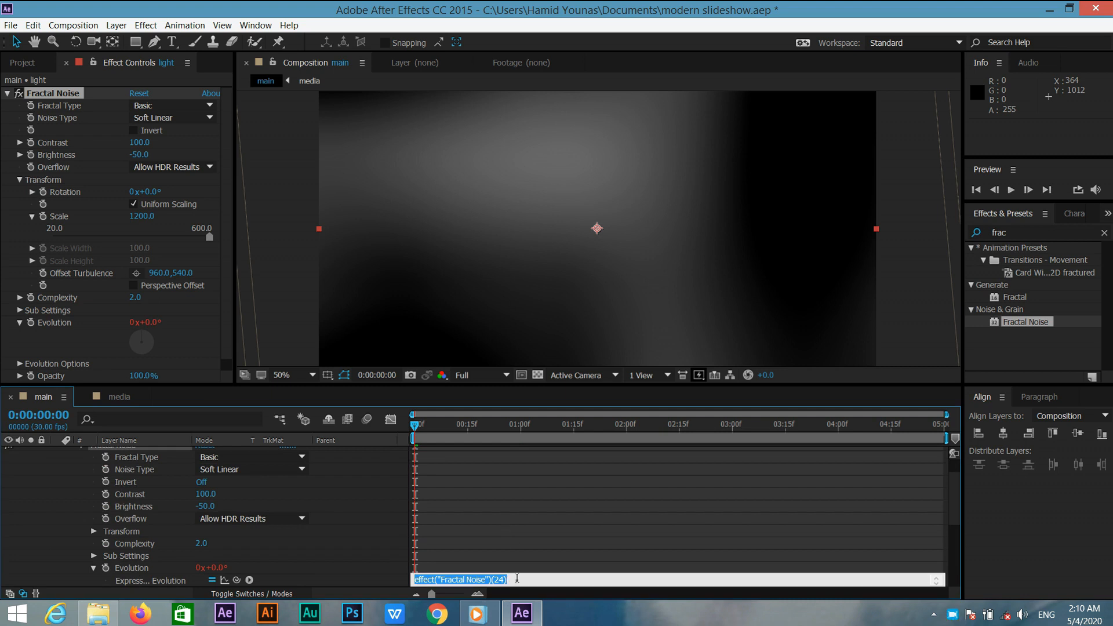
text(time*)
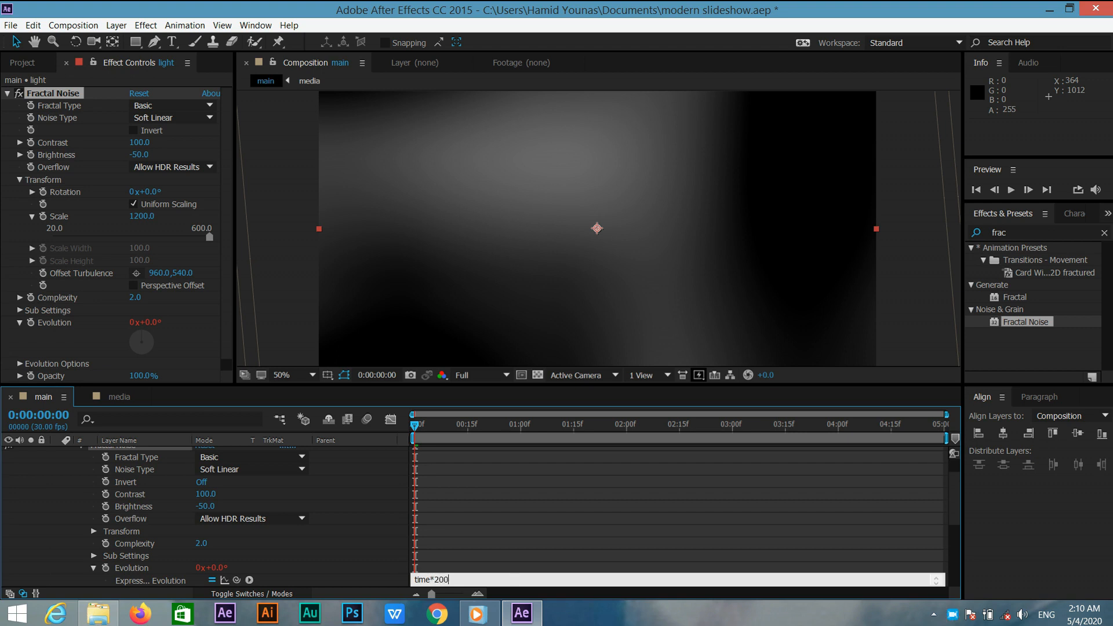
text(200)
click(481, 570)
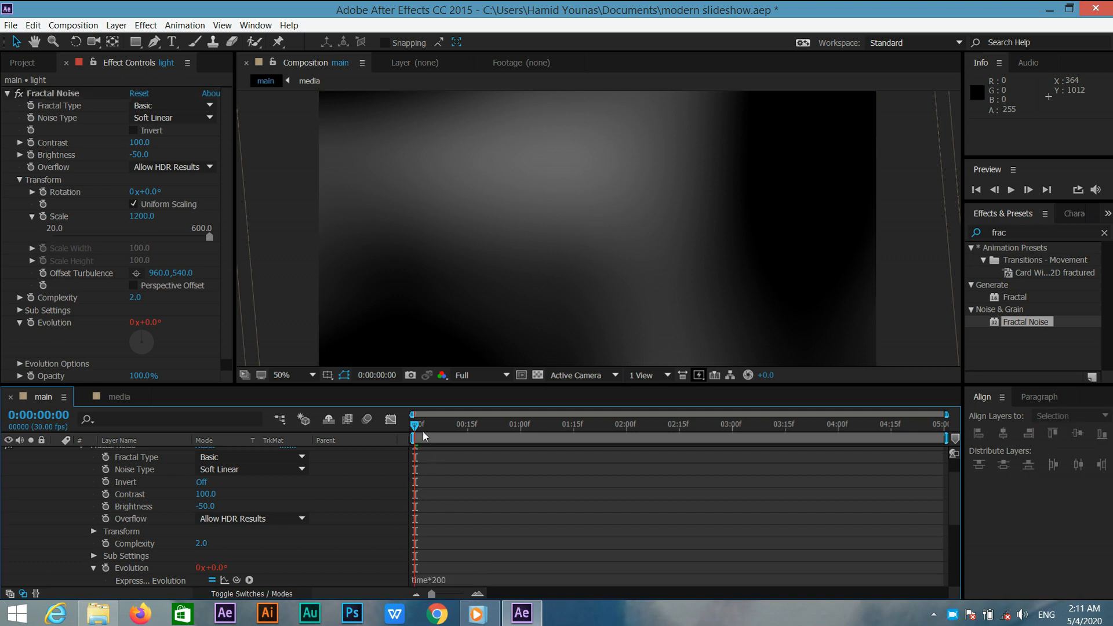
drag(441, 429, 692, 428)
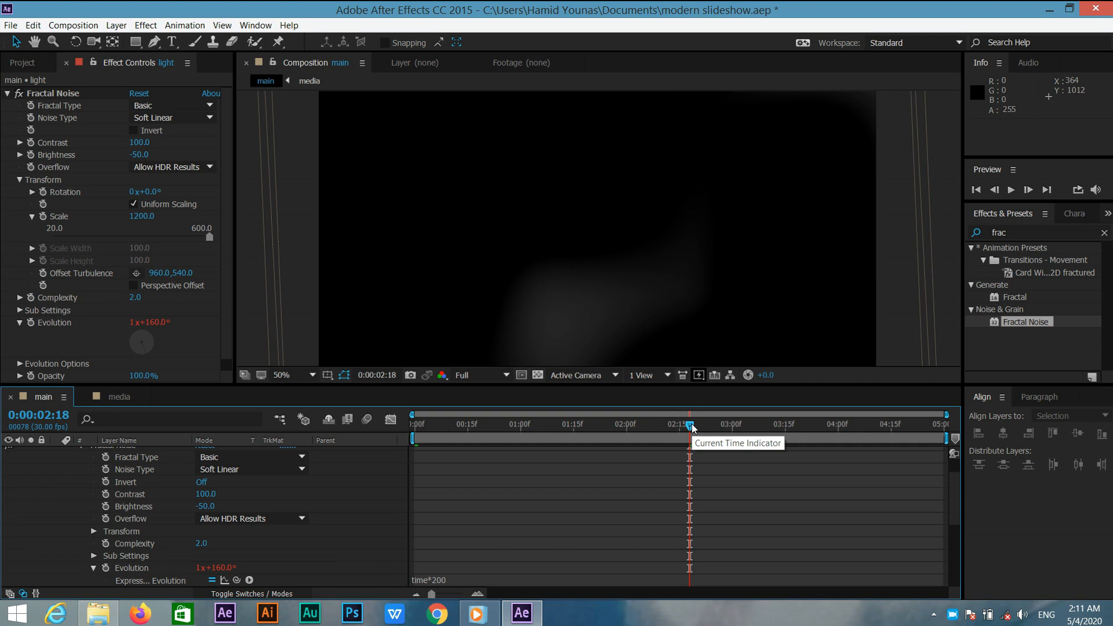
click(7, 93)
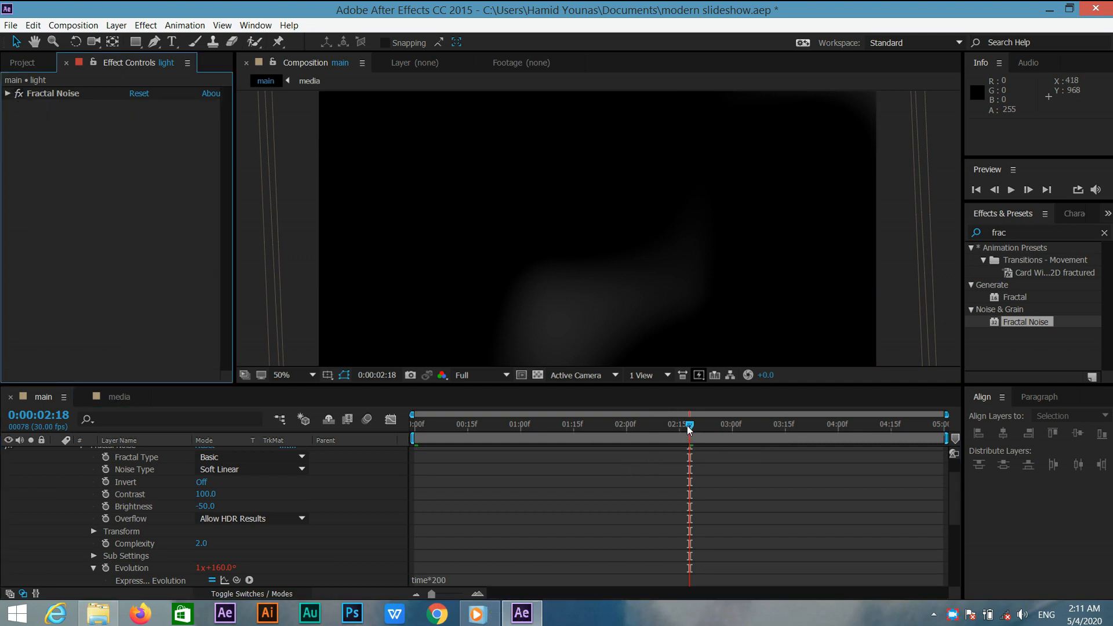
Search for Hue/Saturation and apply it to the light solid layer.
drag(690, 428, 332, 474)
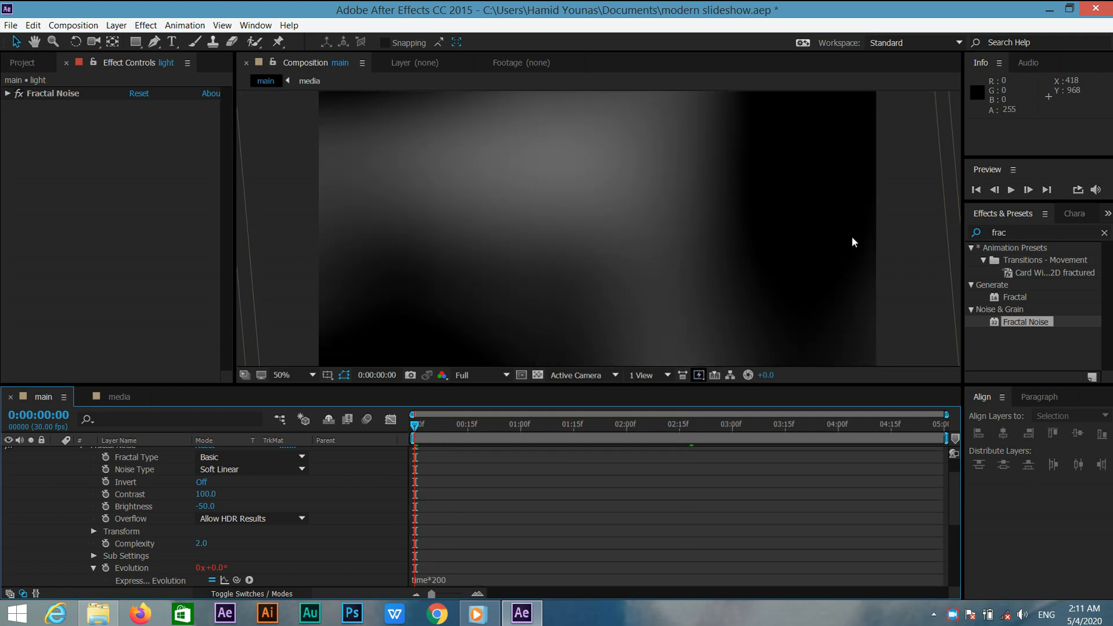
click(1011, 233)
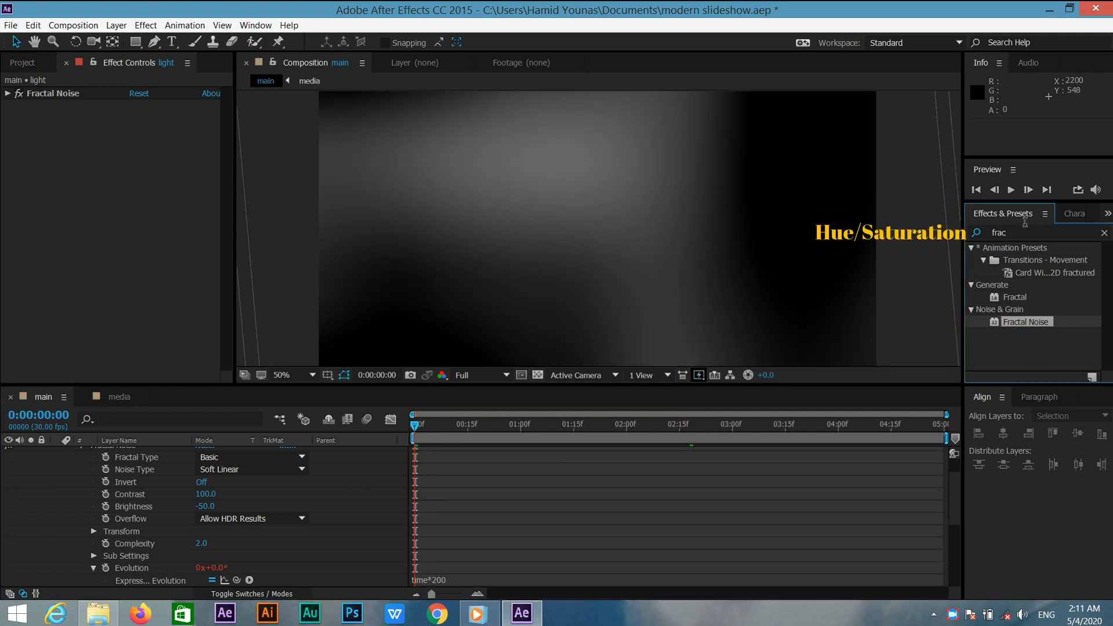
click(1024, 227)
text(hue)
drag(1030, 310, 123, 316)
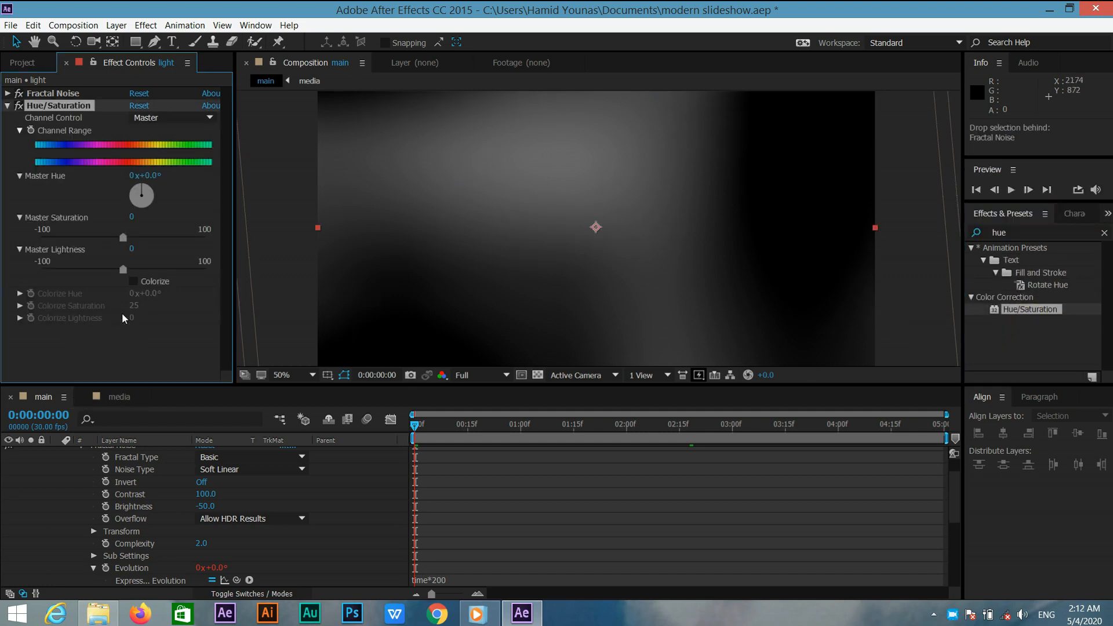
Enable Colorize in Hue/Saturation, set Colorize Hue to 330 and Colorize Saturation to 100.
click(133, 282)
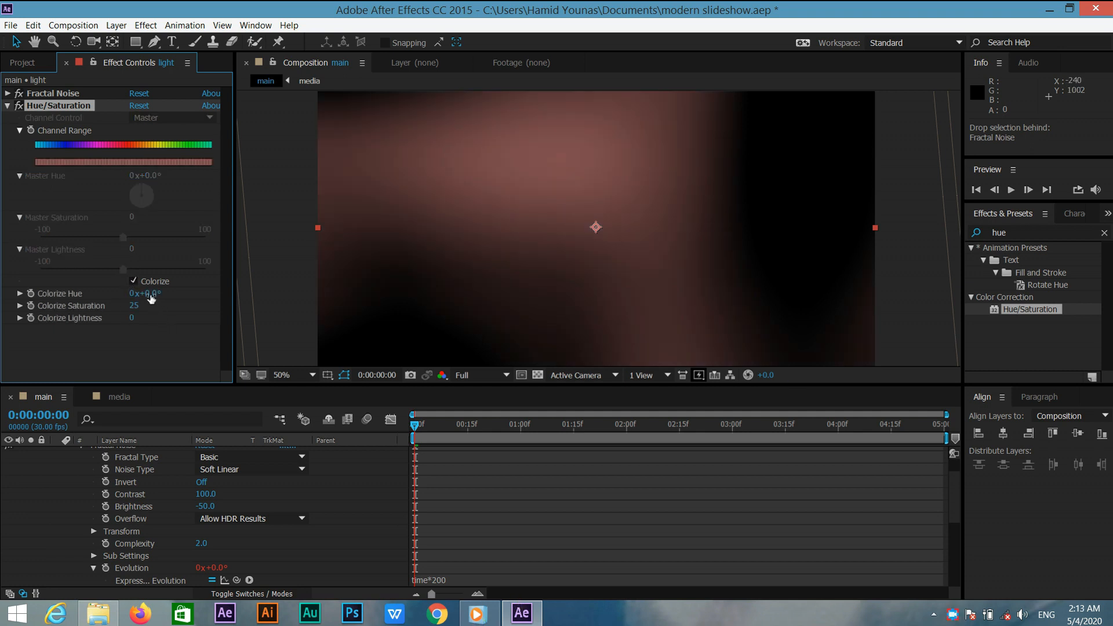
click(149, 292)
key(Return)
click(134, 306)
text(100)
key(Return)
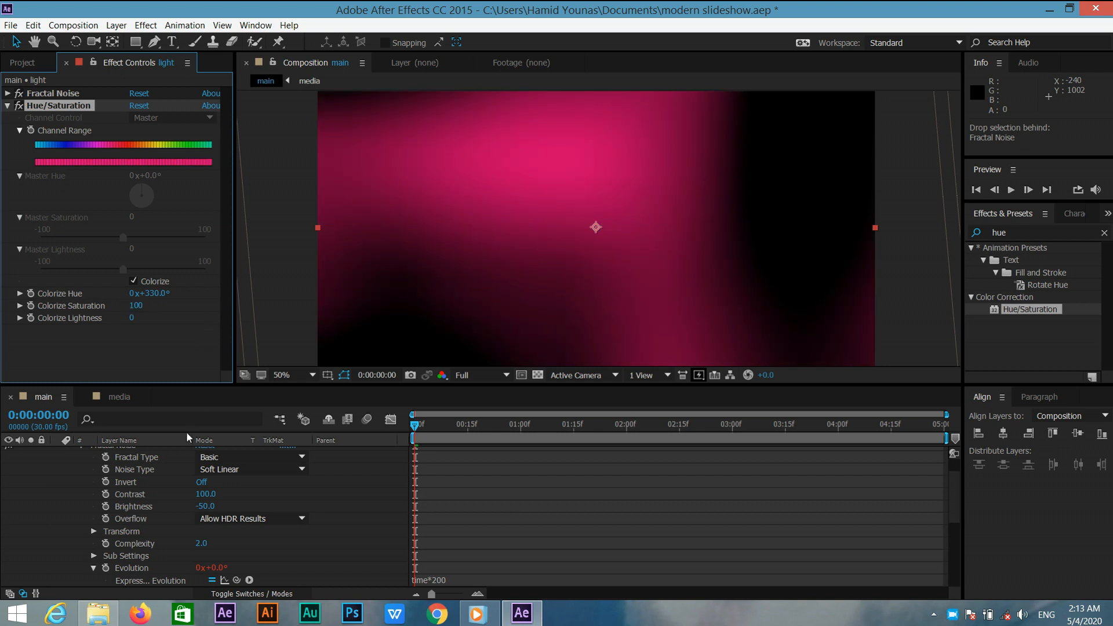
Set the light layer's blending mode to Screen.
scroll(952, 471, up, 2)
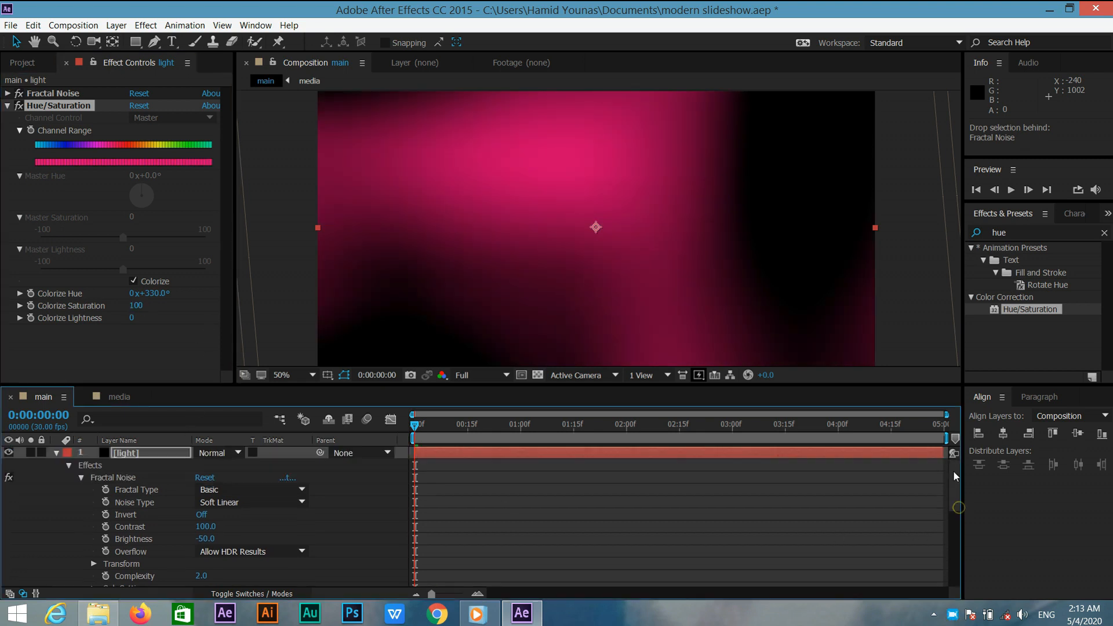
click(56, 453)
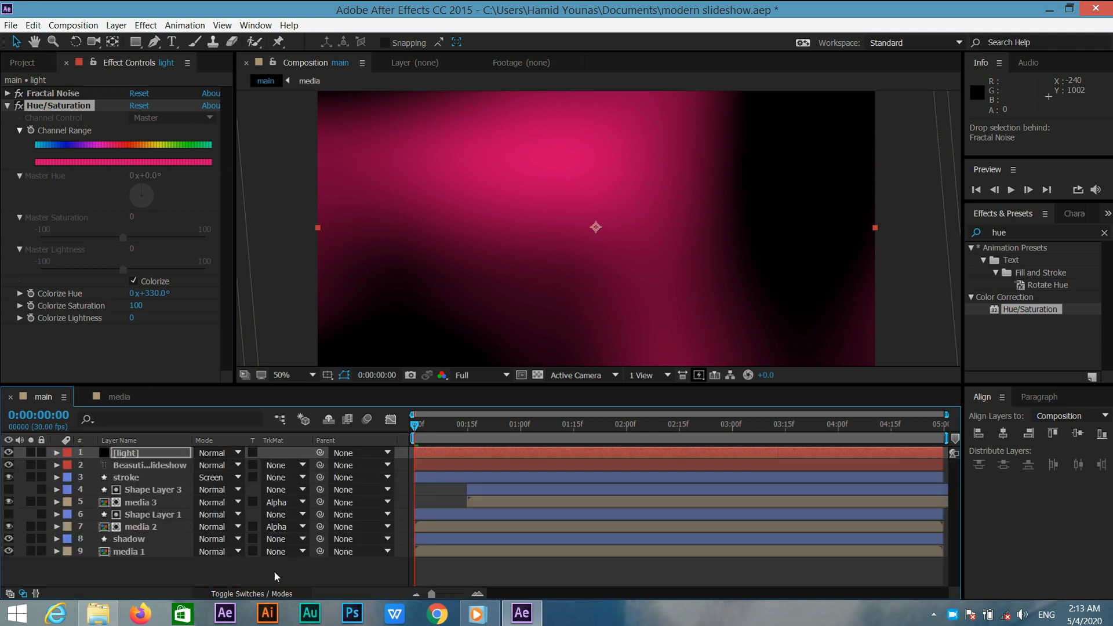
click(273, 594)
click(272, 594)
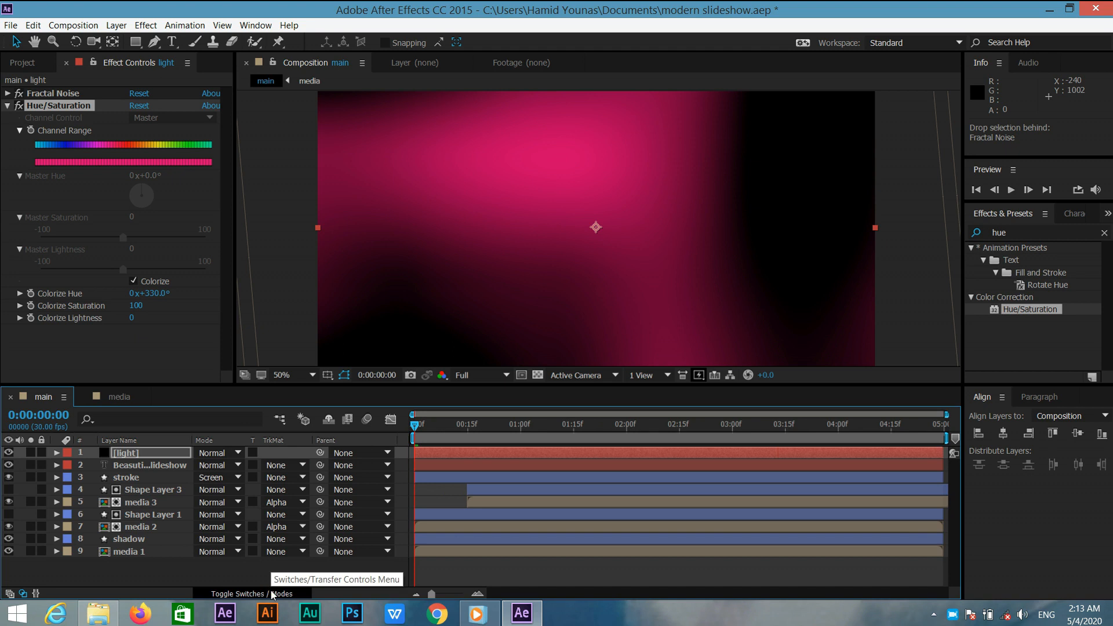
click(227, 453)
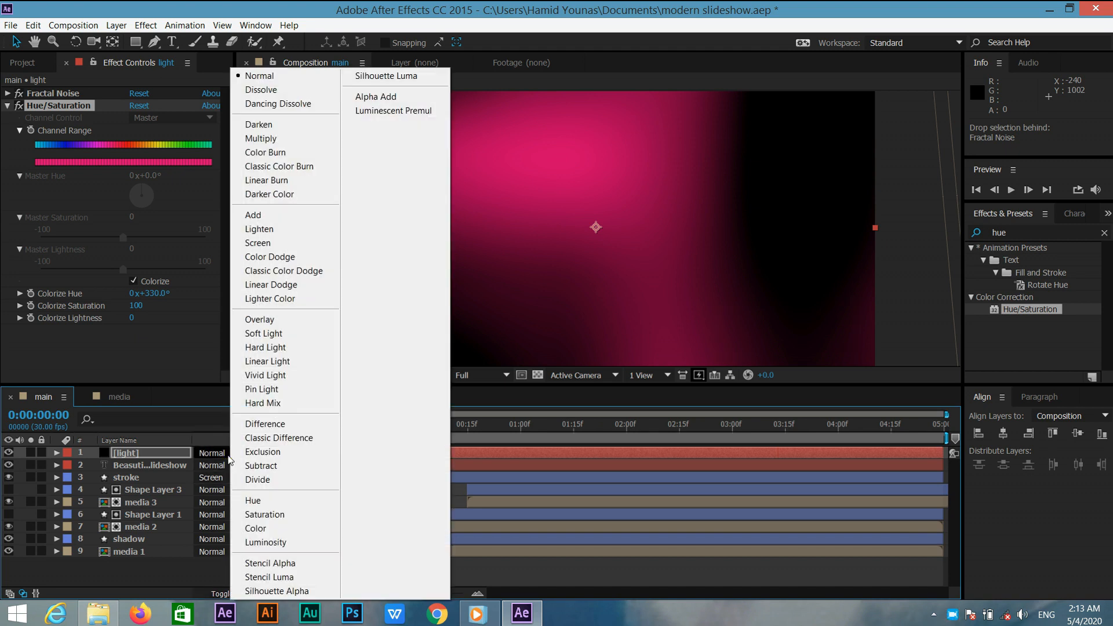
click(277, 244)
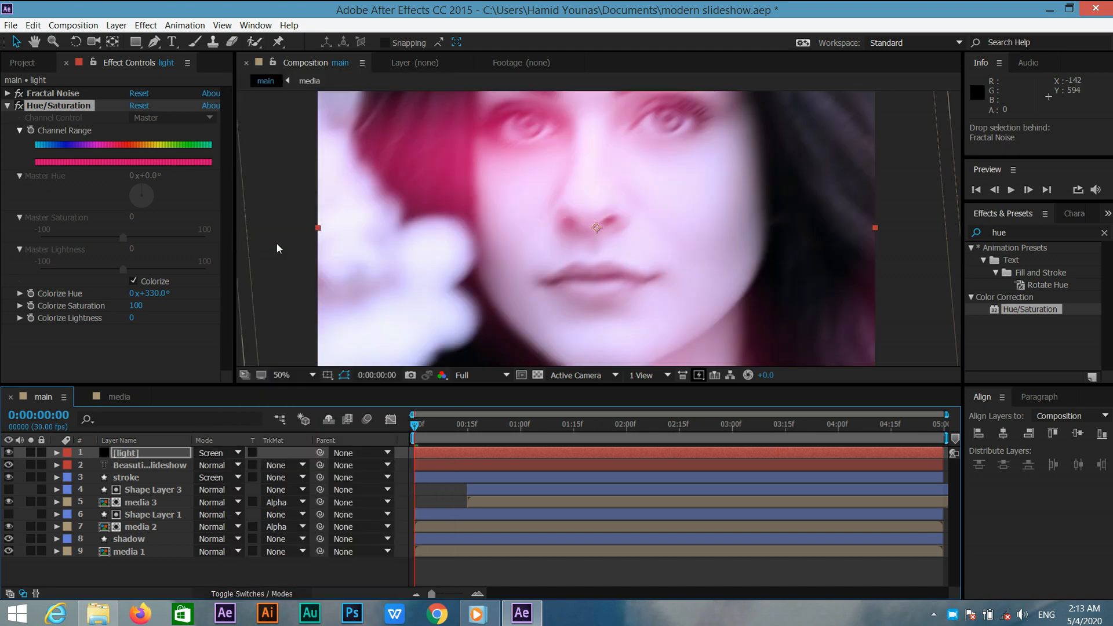
Import the Particles - 7957.mp4 footage file into the project and save the project.
click(514, 436)
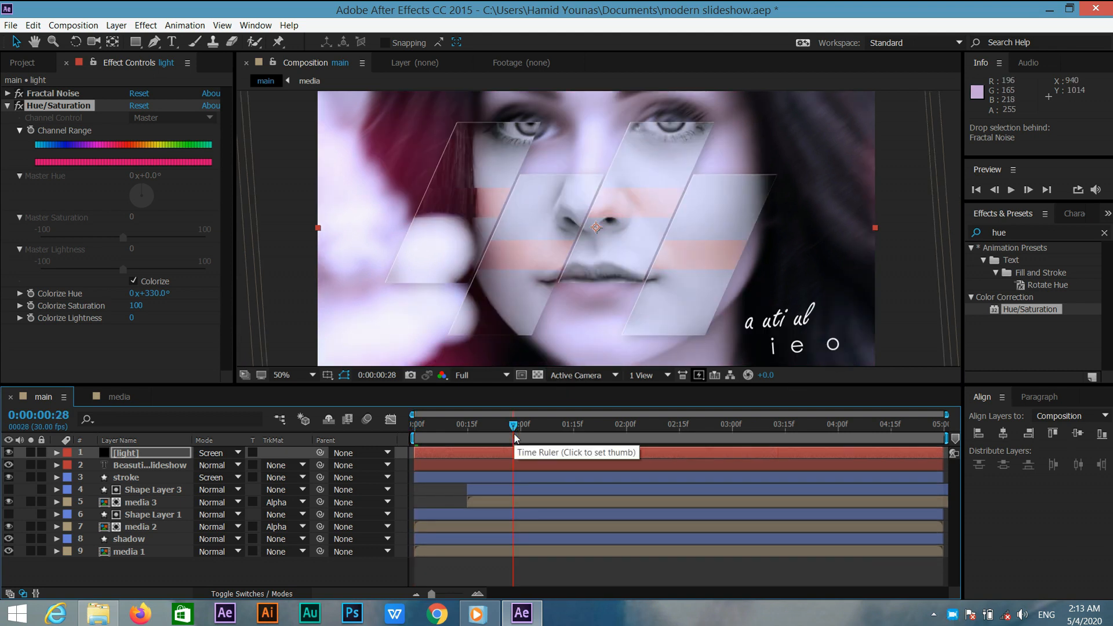
click(39, 66)
click(110, 271)
right_click(110, 271)
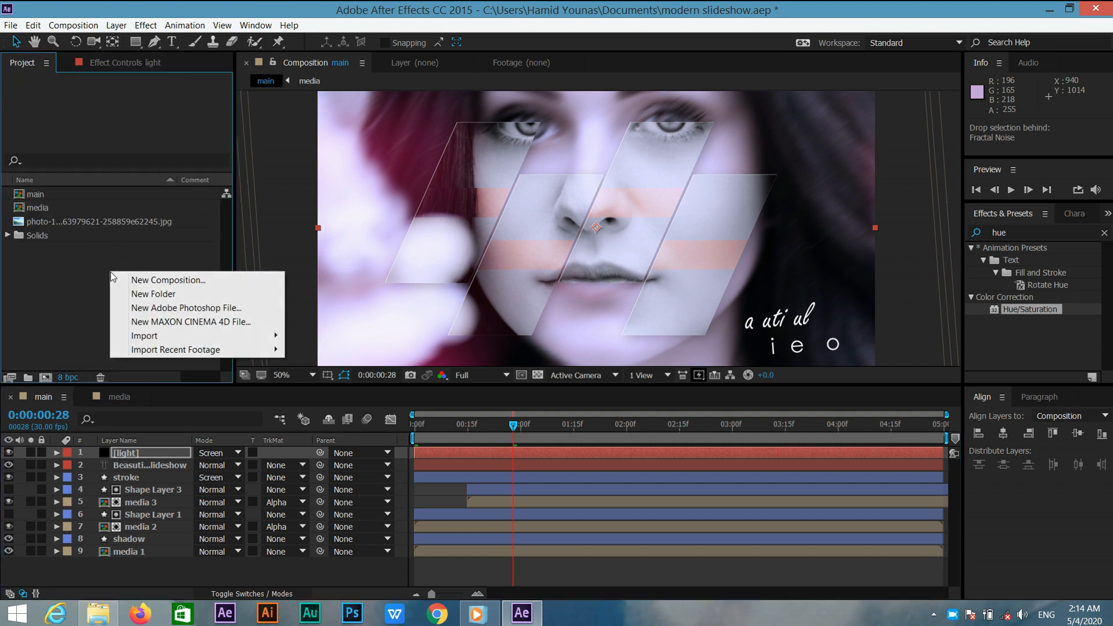
click(141, 335)
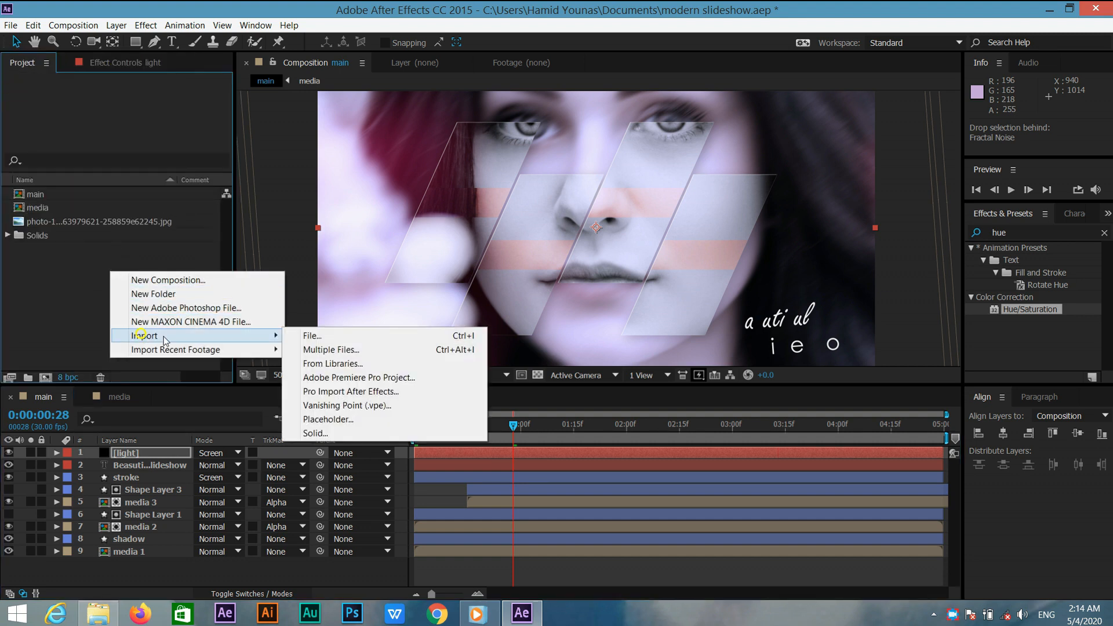
click(422, 336)
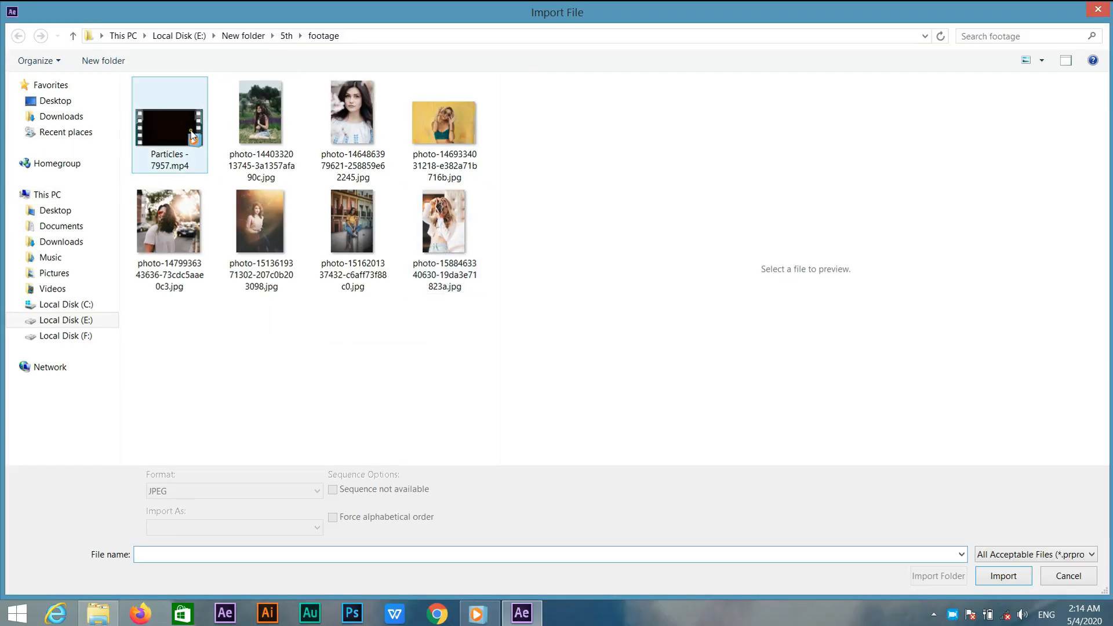
click(169, 145)
click(1023, 581)
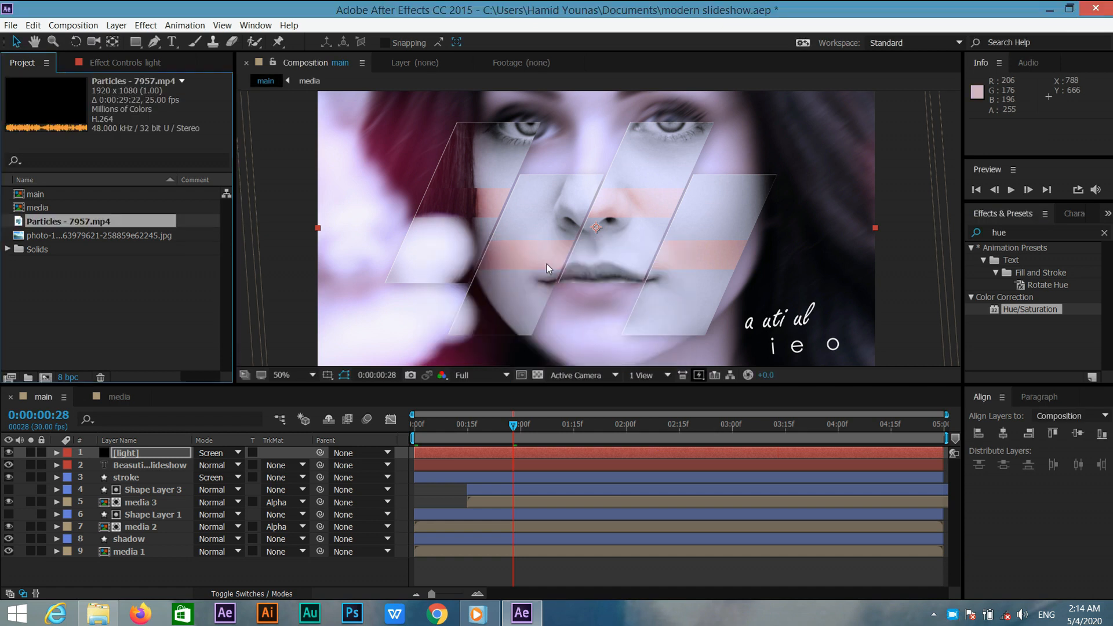
key(ctrl+s)
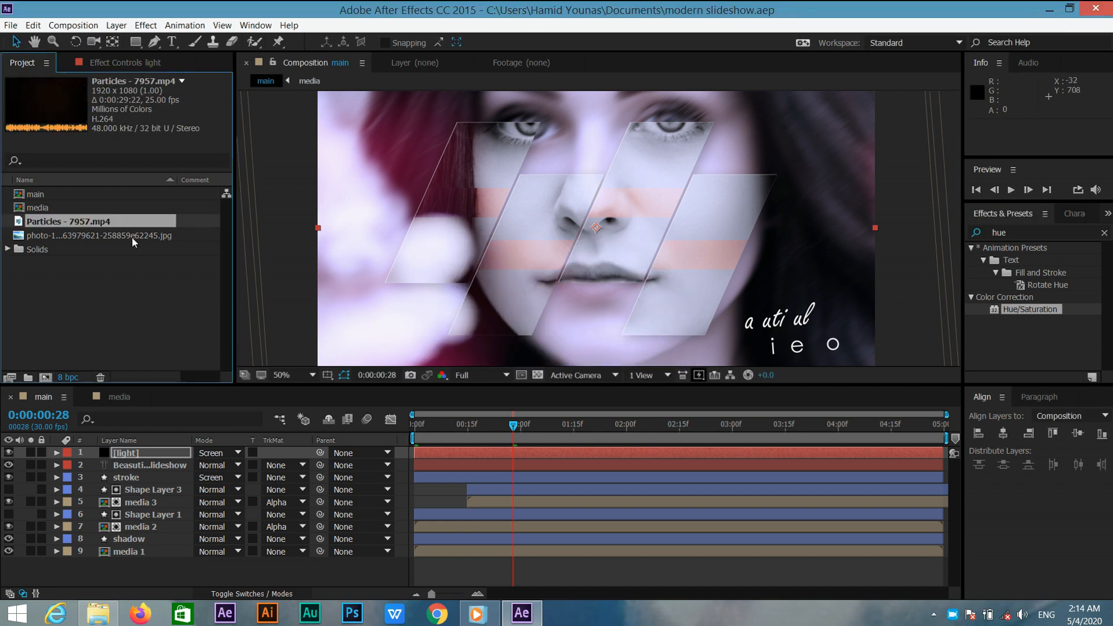
Add the Particles - 7957.mp4 clip as the top layer of the main composition and set its blending mode to Screen.
drag(129, 228, 148, 451)
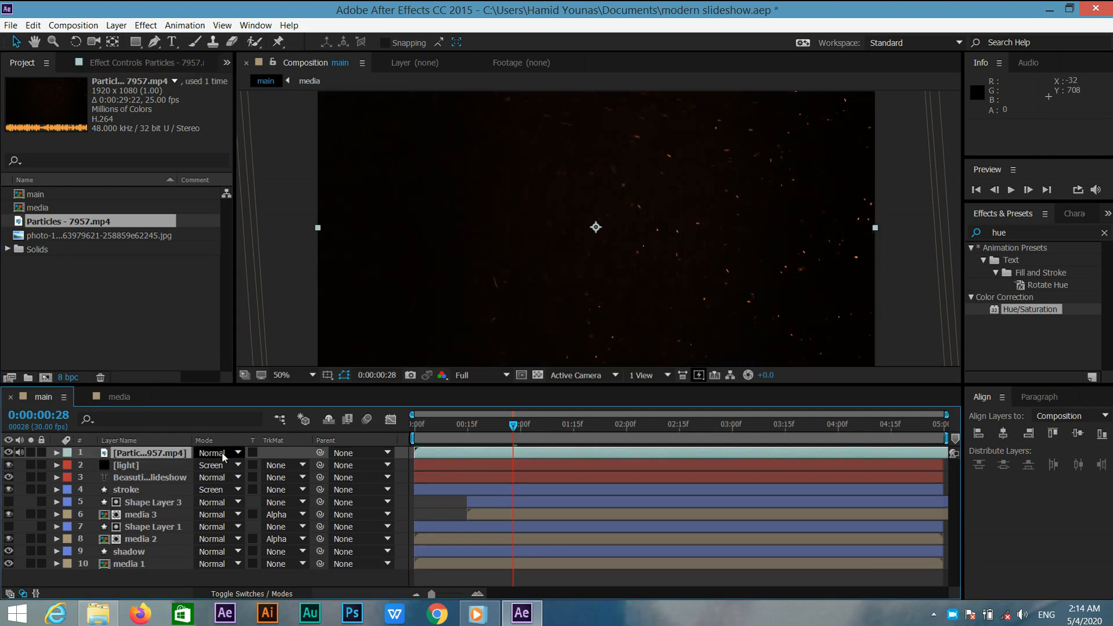
click(238, 458)
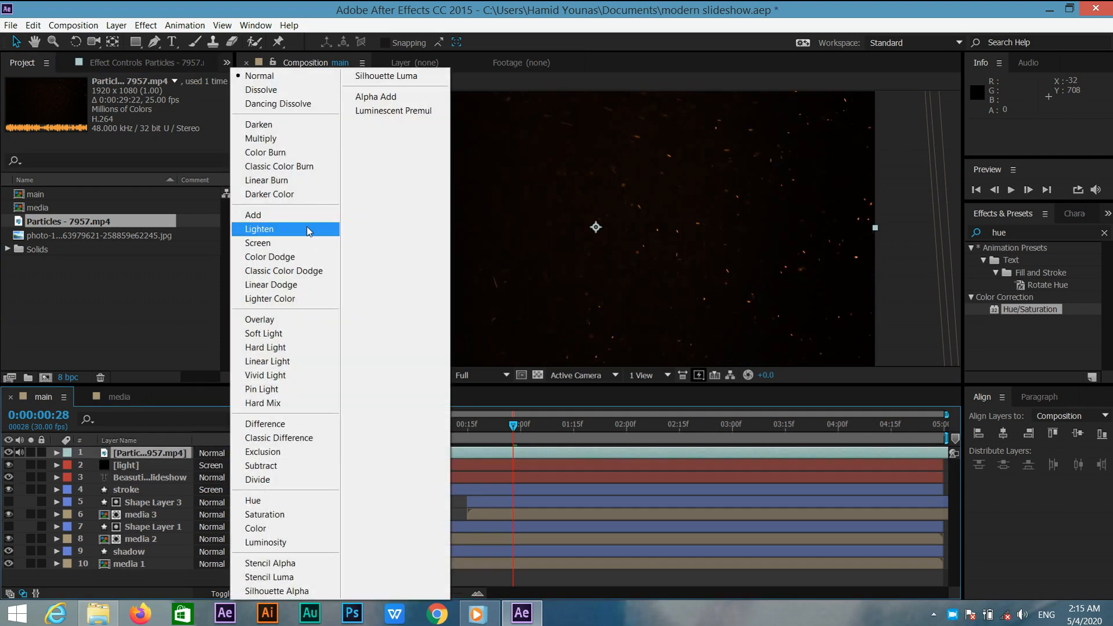
click(302, 246)
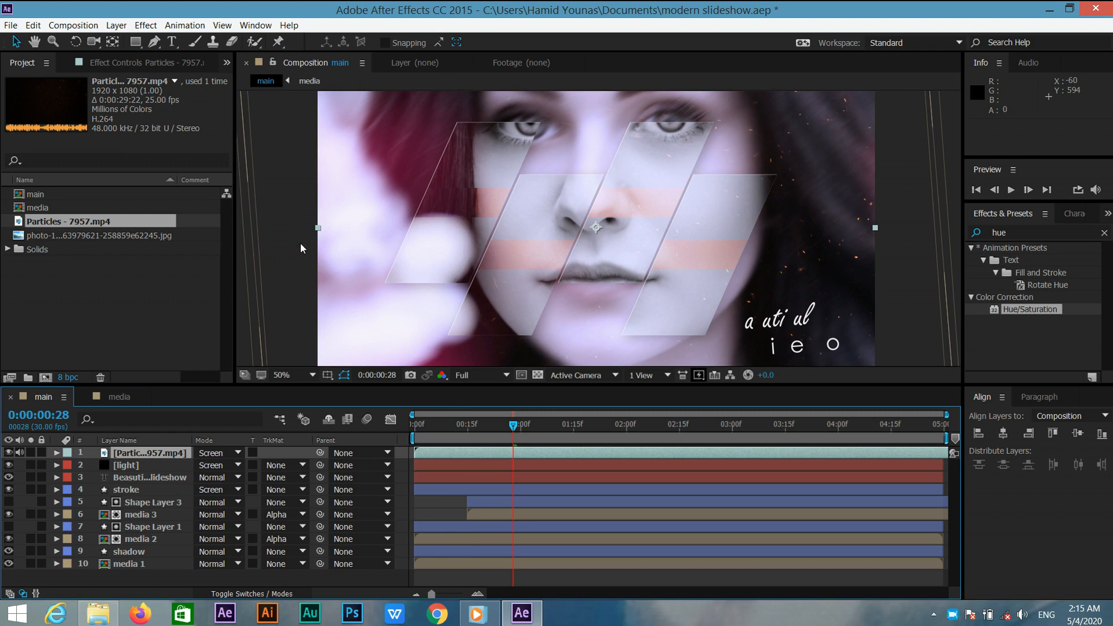
Play back the composition from the start to preview the result.
click(510, 426)
key(space)
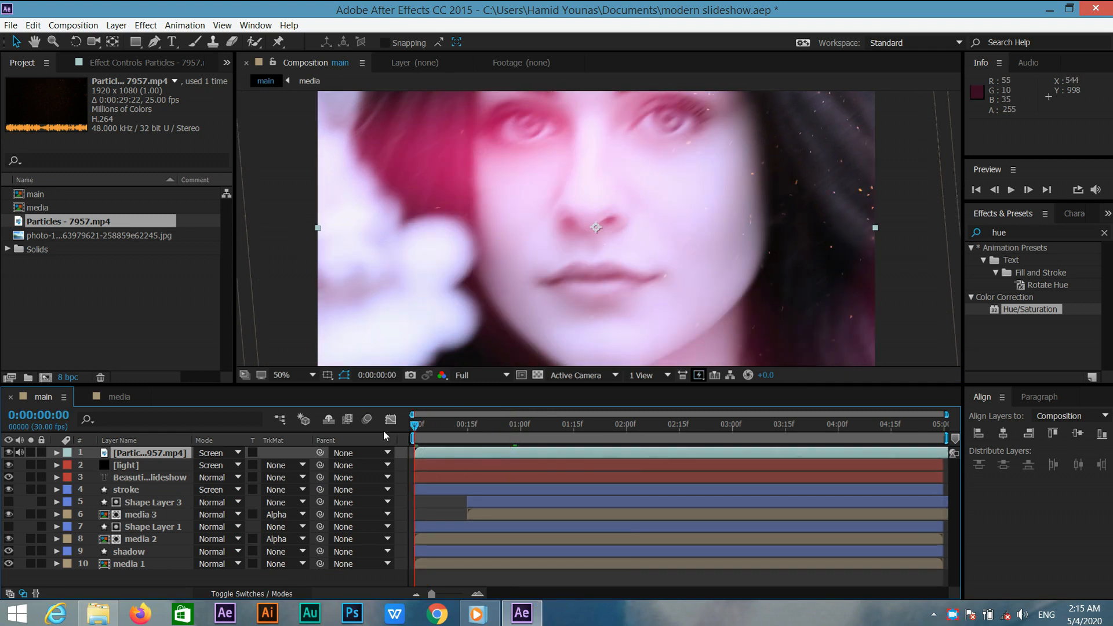
click(414, 427)
key(space)
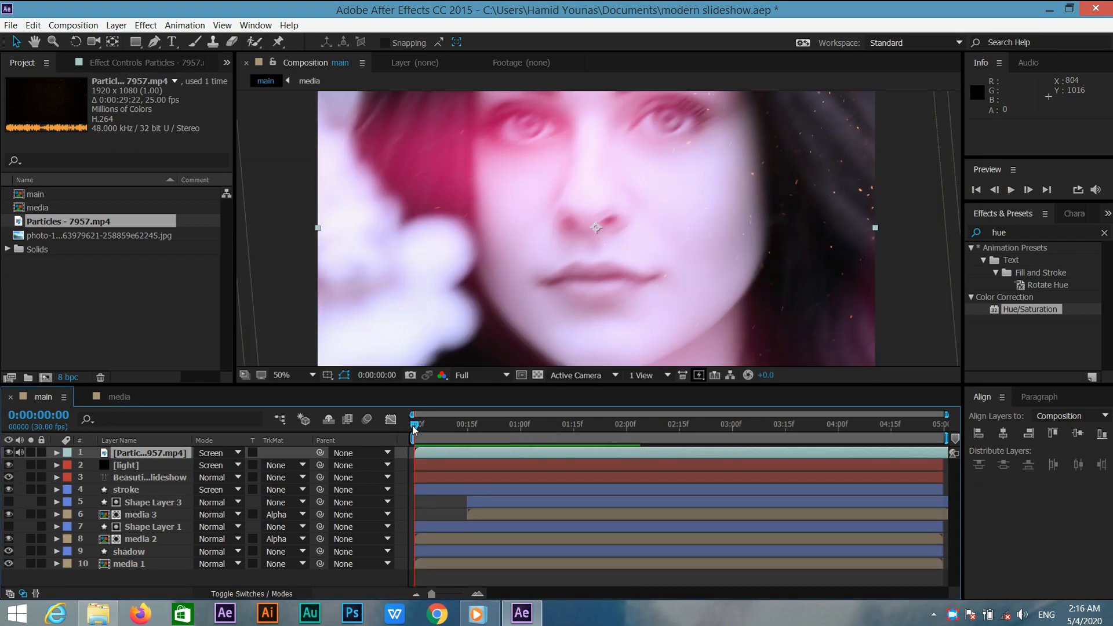
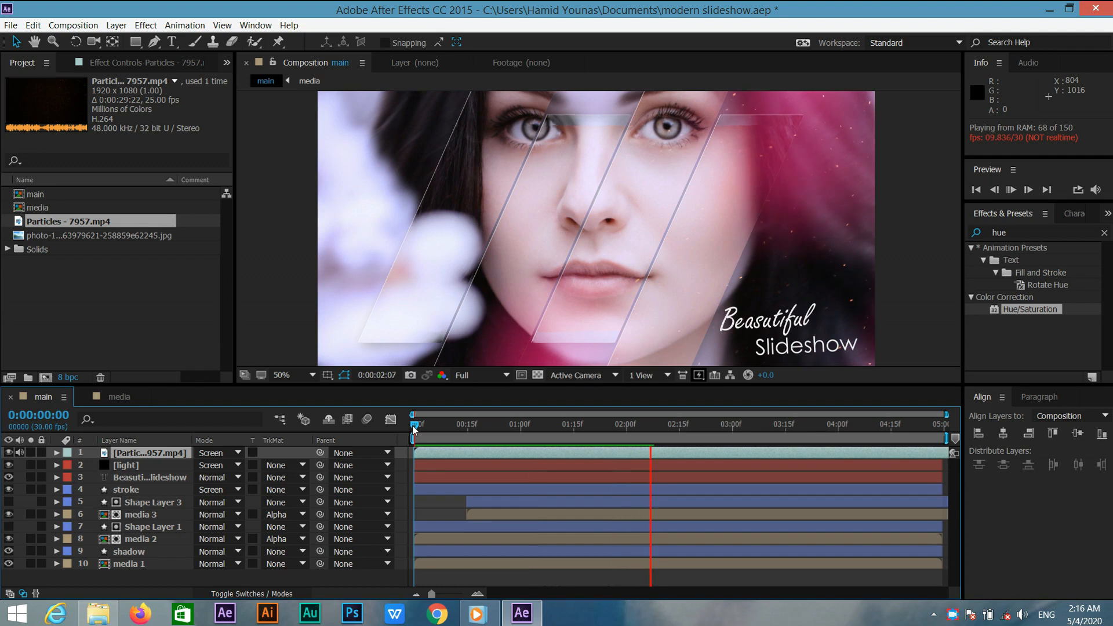
Stop the preview and create a new composition named final with the default 1920x1080 settings.
click(412, 425)
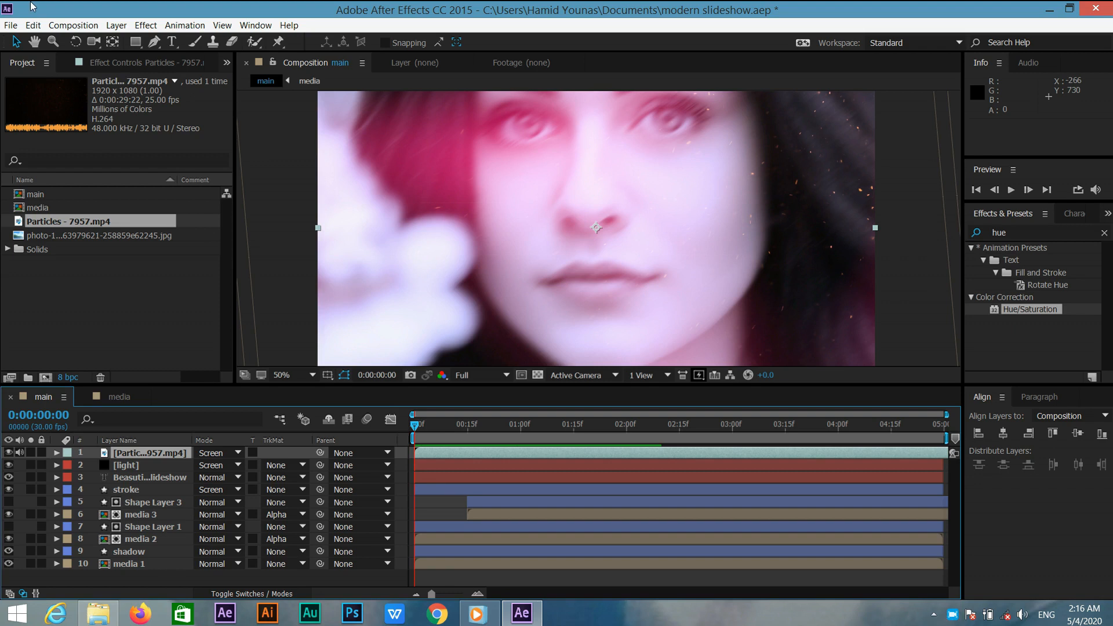
click(65, 28)
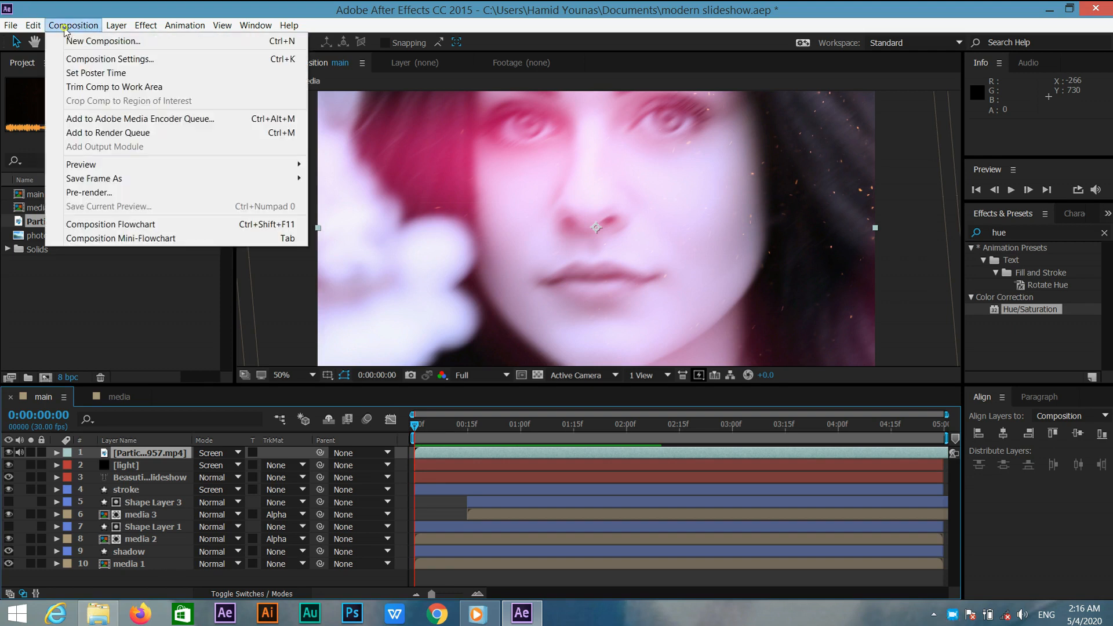
click(91, 44)
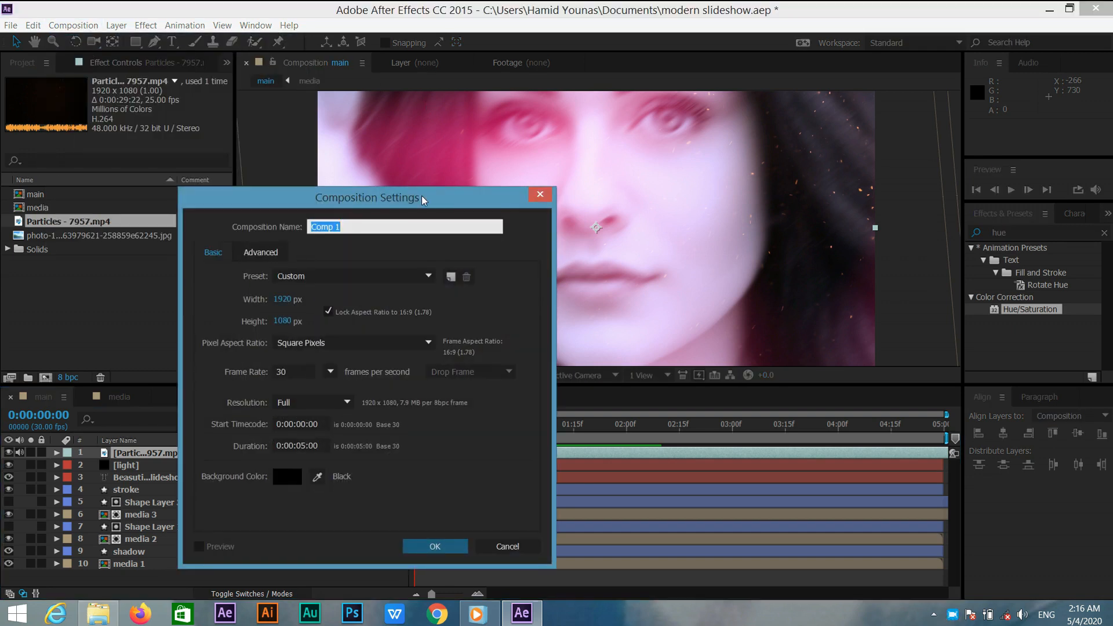
text(final)
click(438, 545)
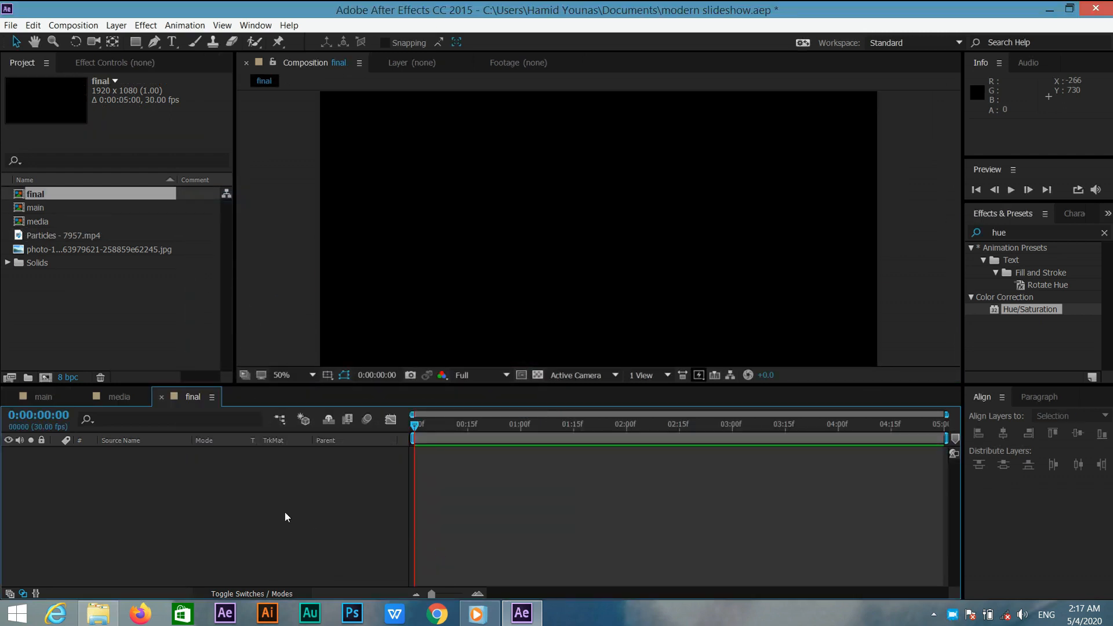
Add the main composition as a layer in the final composition.
click(113, 312)
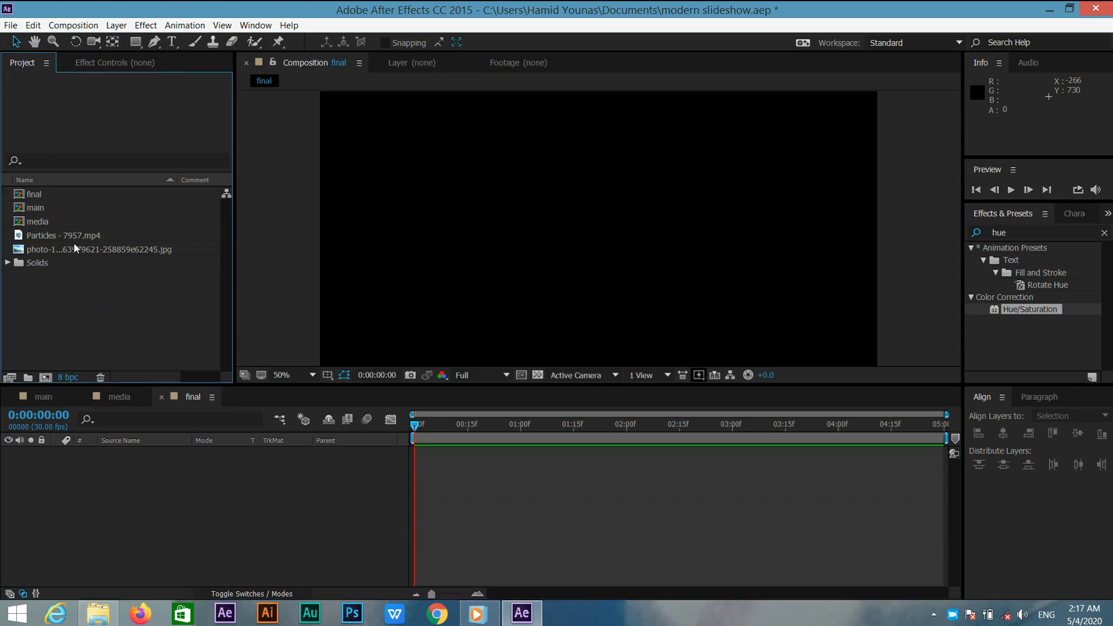
drag(69, 206, 146, 459)
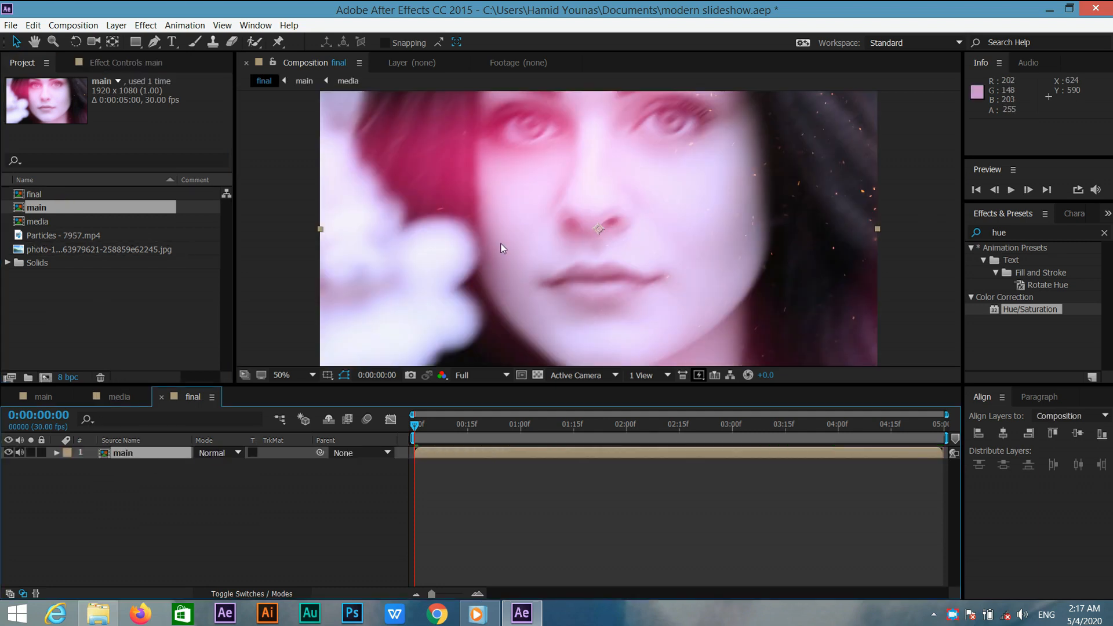
Move the main layer's anchor point to the frame's top-right corner with the Pan Behind tool.
click(114, 44)
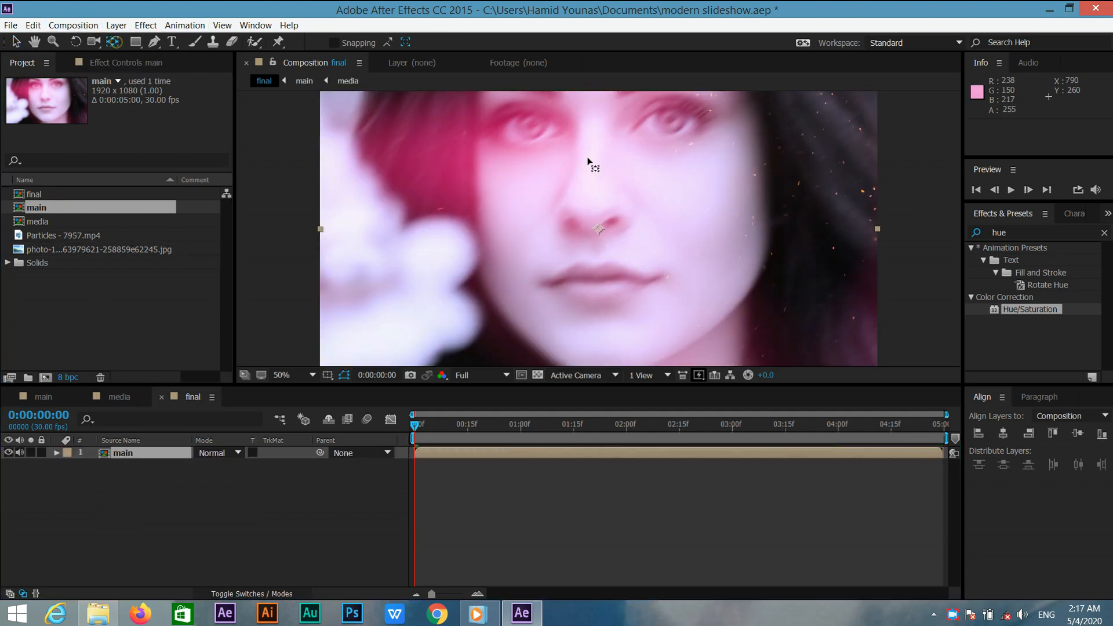
drag(599, 230, 877, 93)
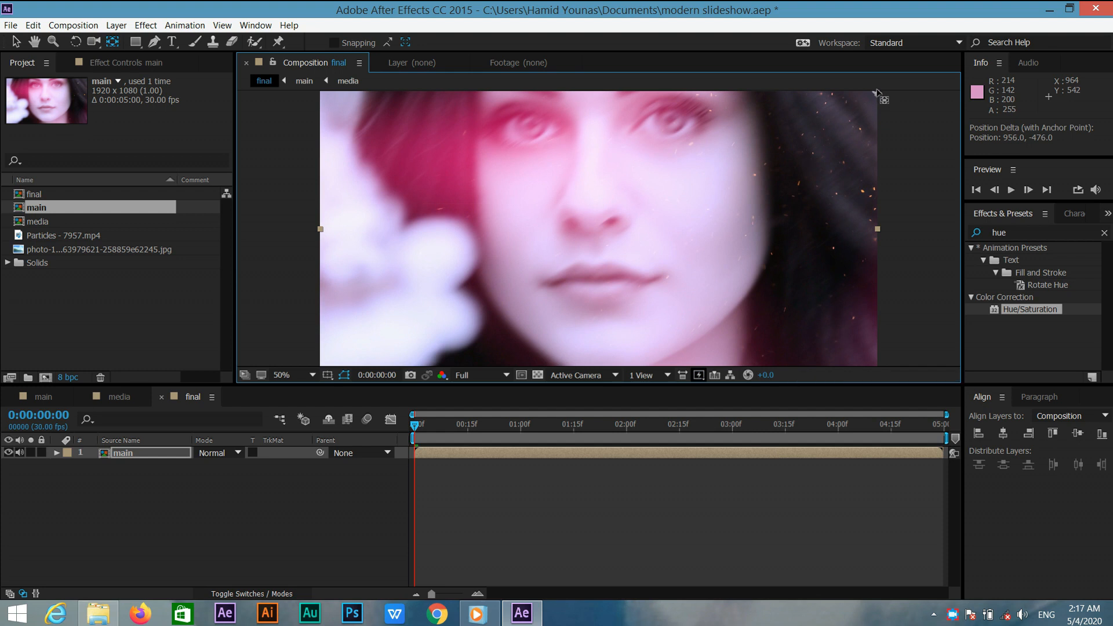
click(313, 374)
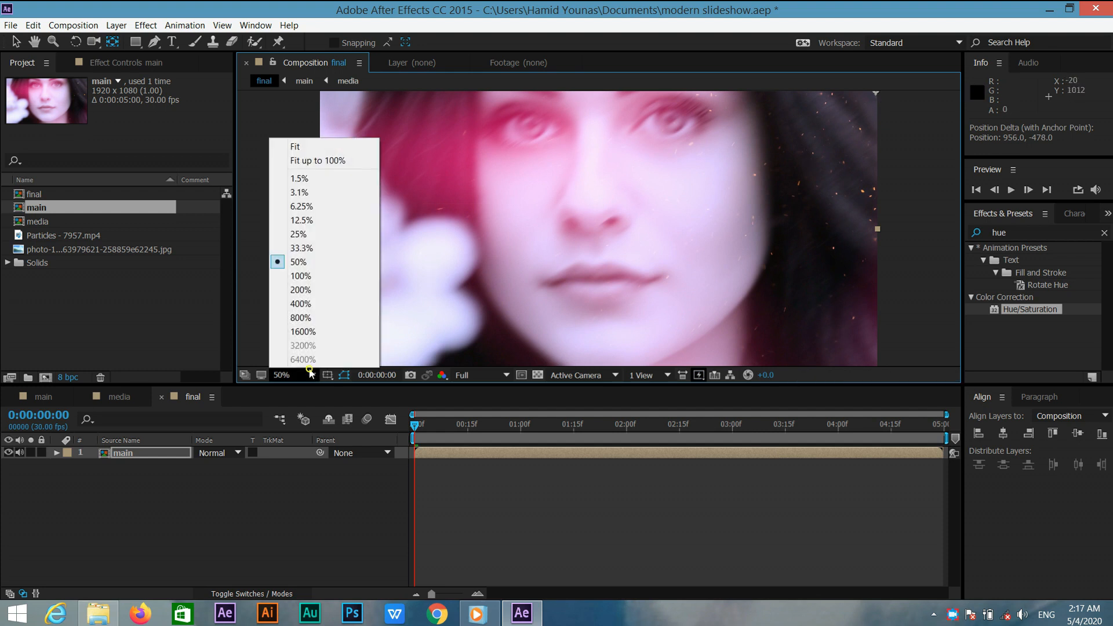
click(306, 149)
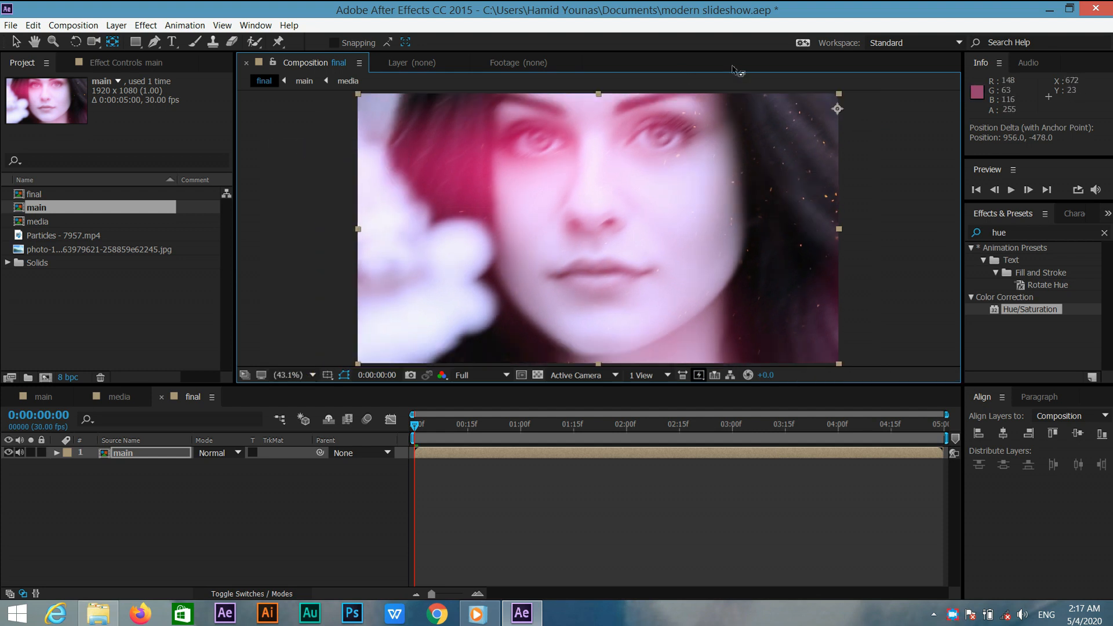
drag(837, 108, 838, 94)
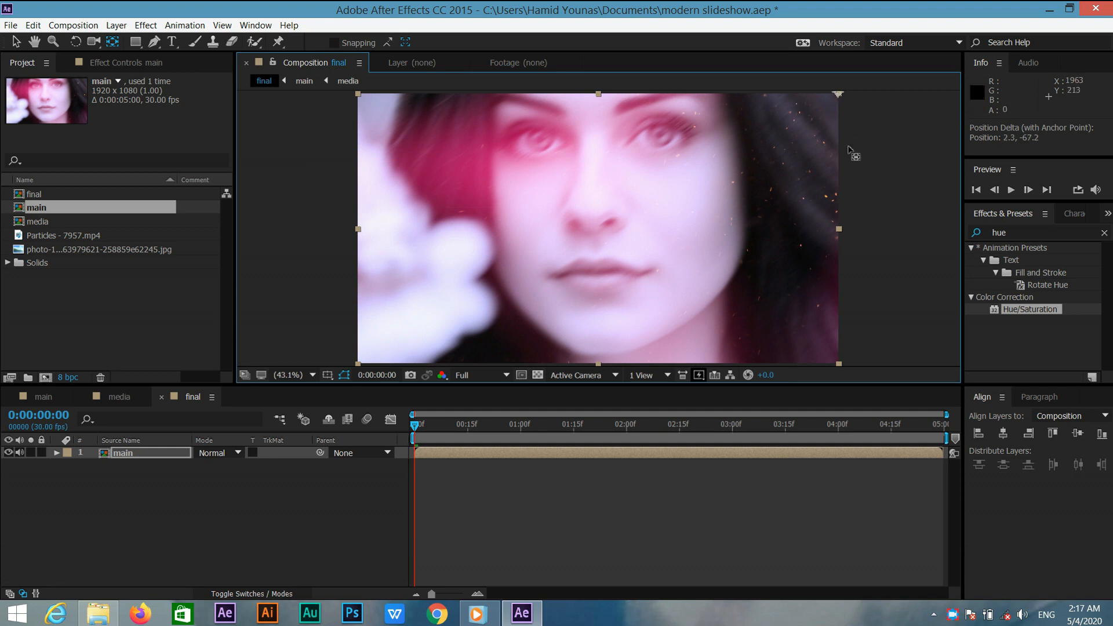
Set a rotation keyframe of 0° at 1 second on the main layer.
click(519, 428)
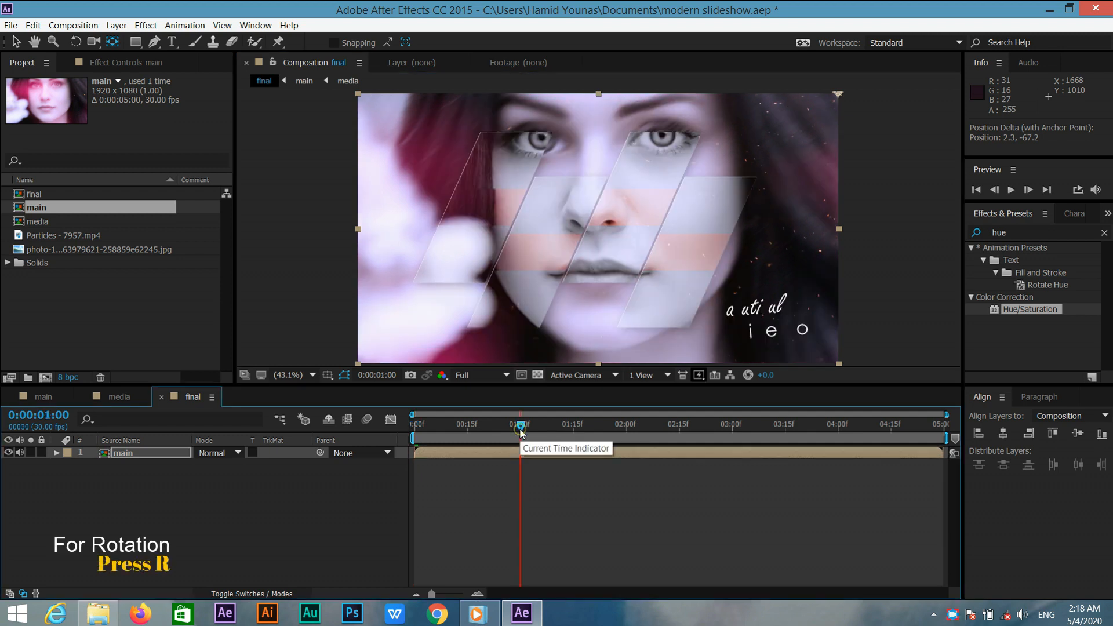
key(r)
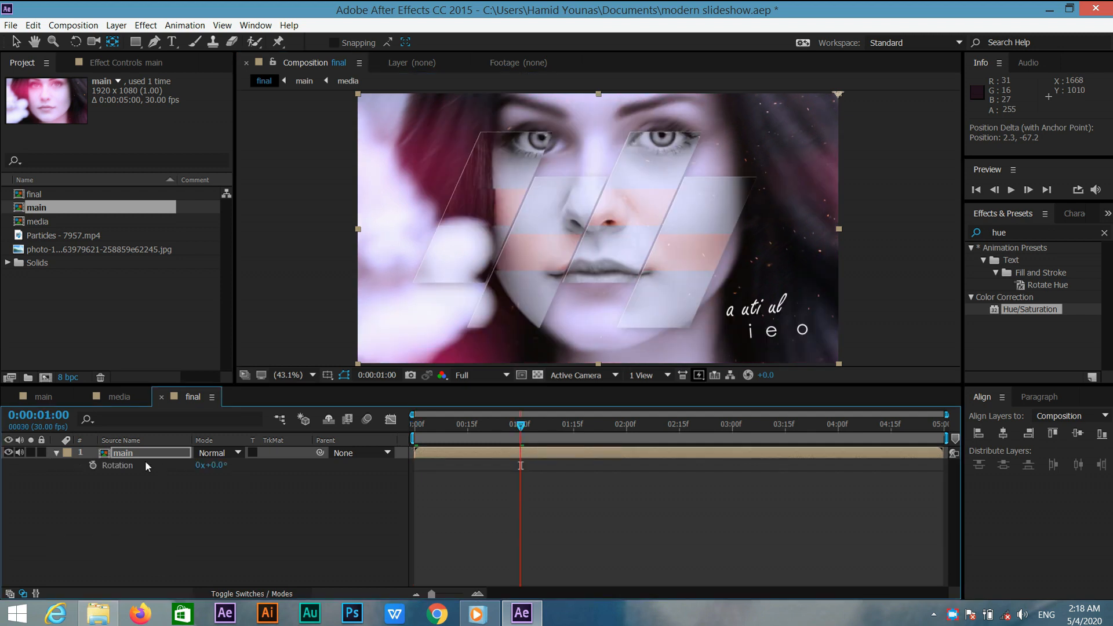
click(92, 465)
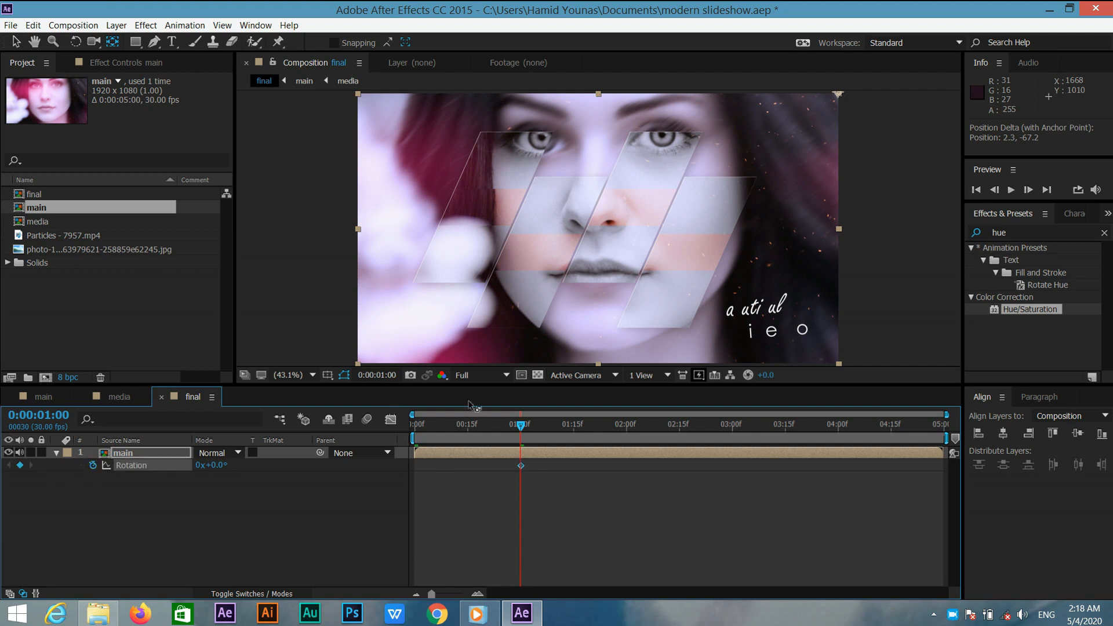
Set the main layer's rotation to -90° at the start of the composition.
drag(519, 428, 414, 428)
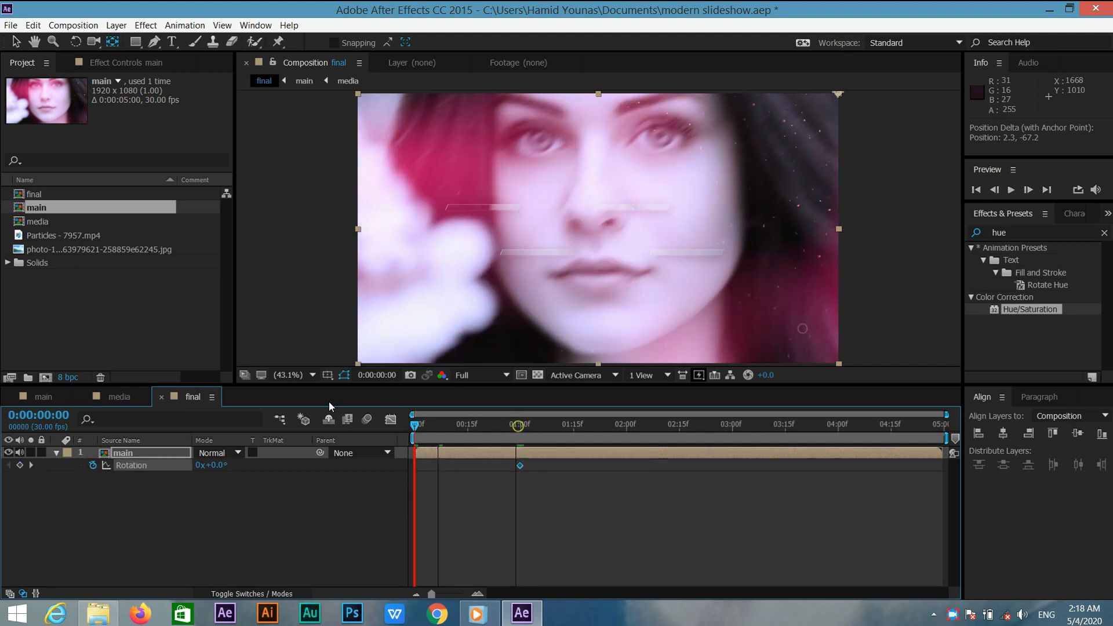
click(213, 465)
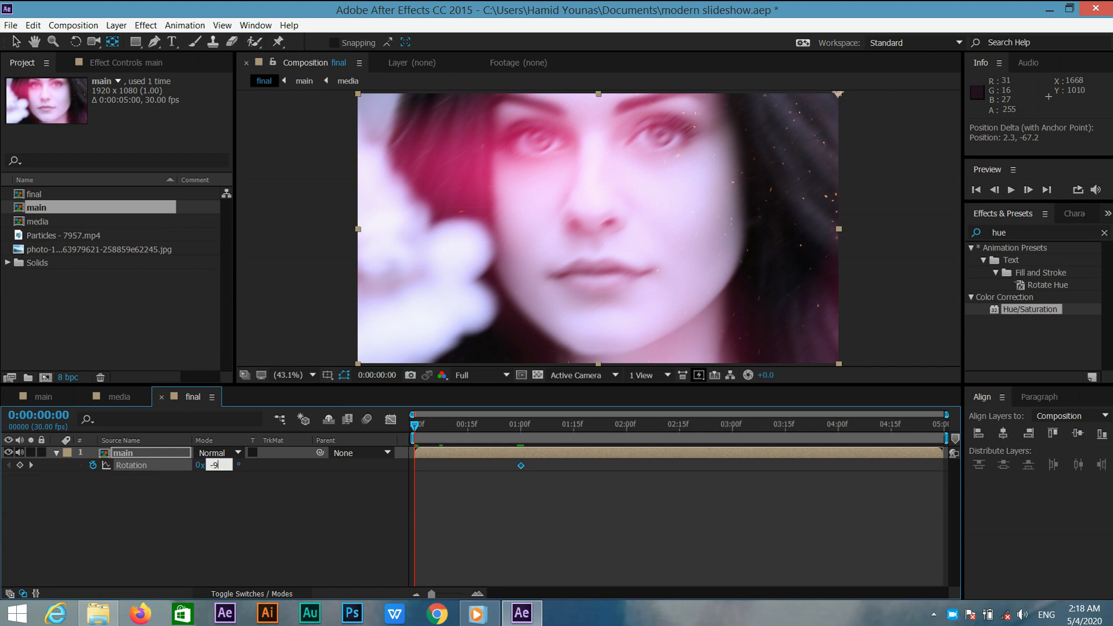
text(-90)
key(Return)
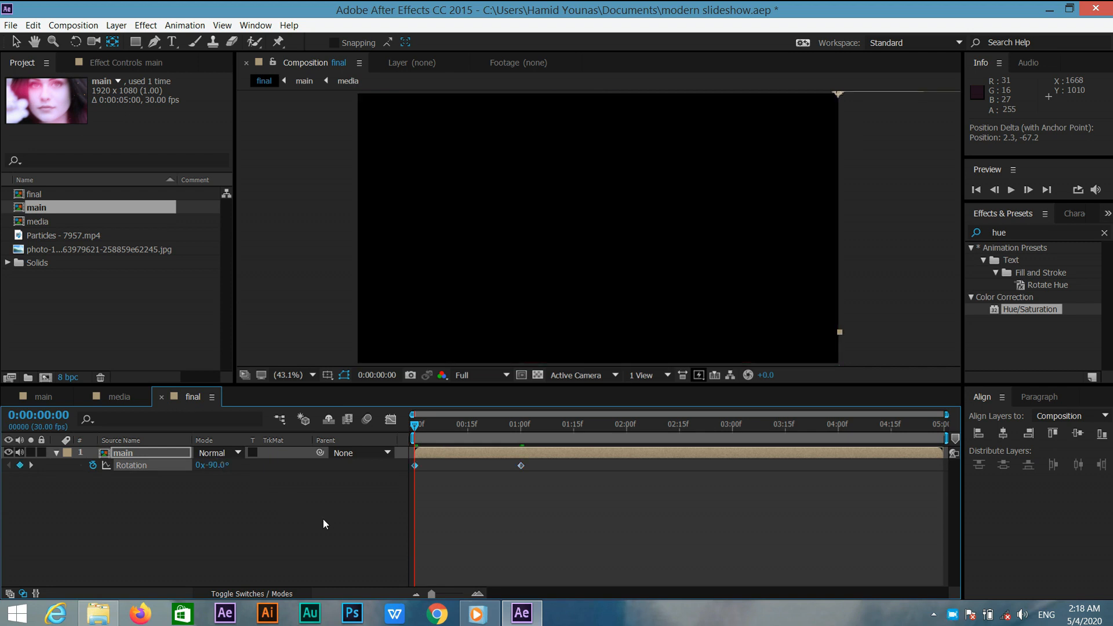
Add a 0° rotation keyframe at 4 seconds.
click(837, 430)
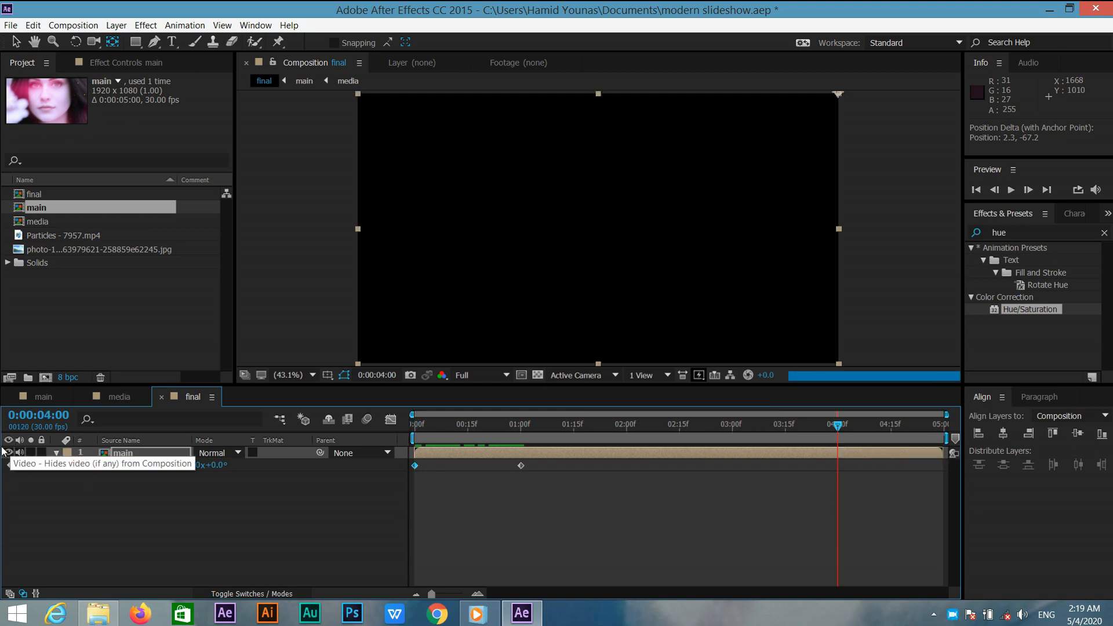
click(20, 464)
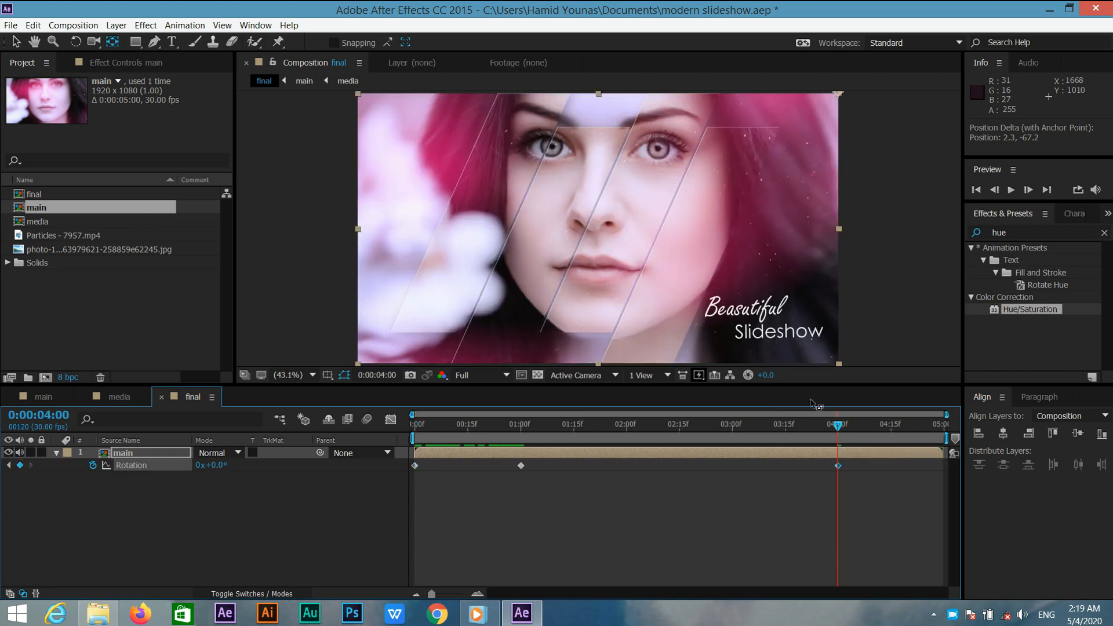
Set the rotation to 90° at the last frame of the composition.
drag(837, 425, 942, 430)
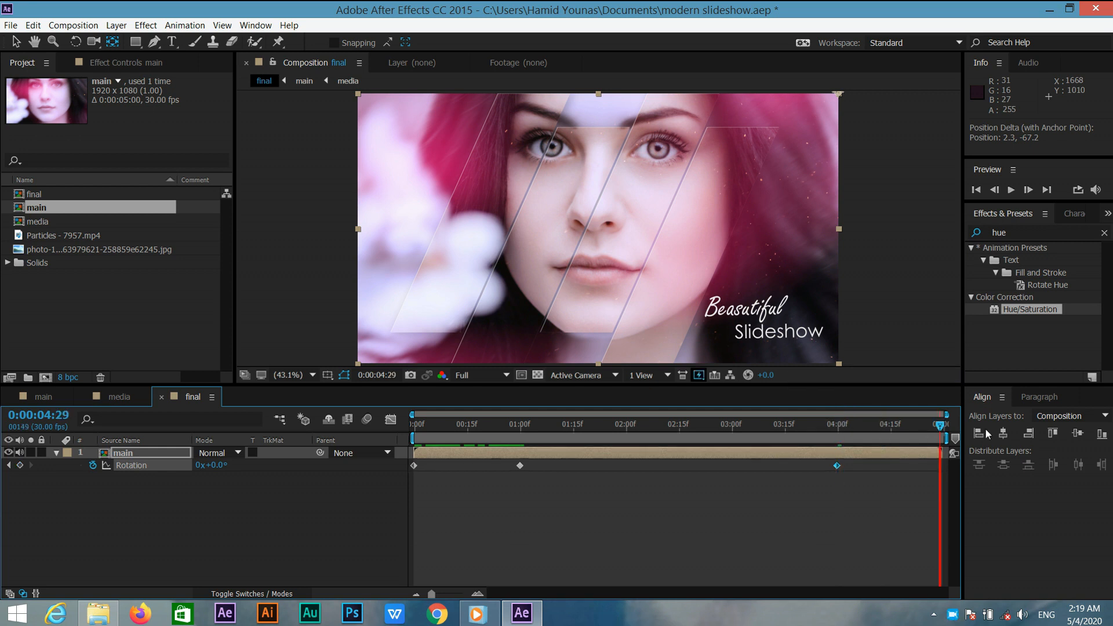
click(211, 466)
text(90)
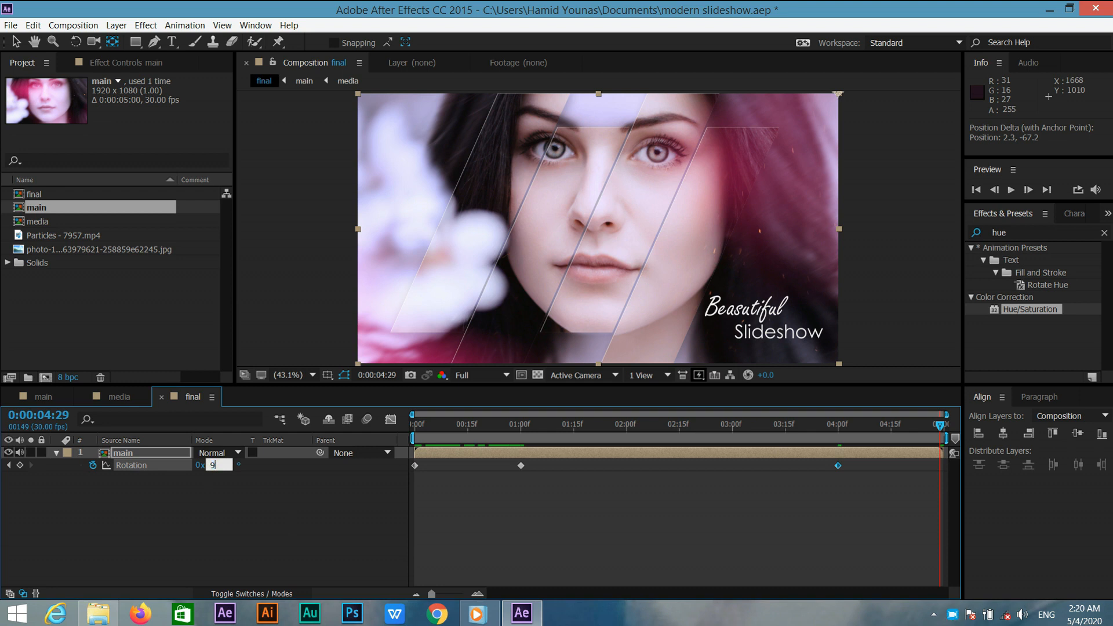
key(Return)
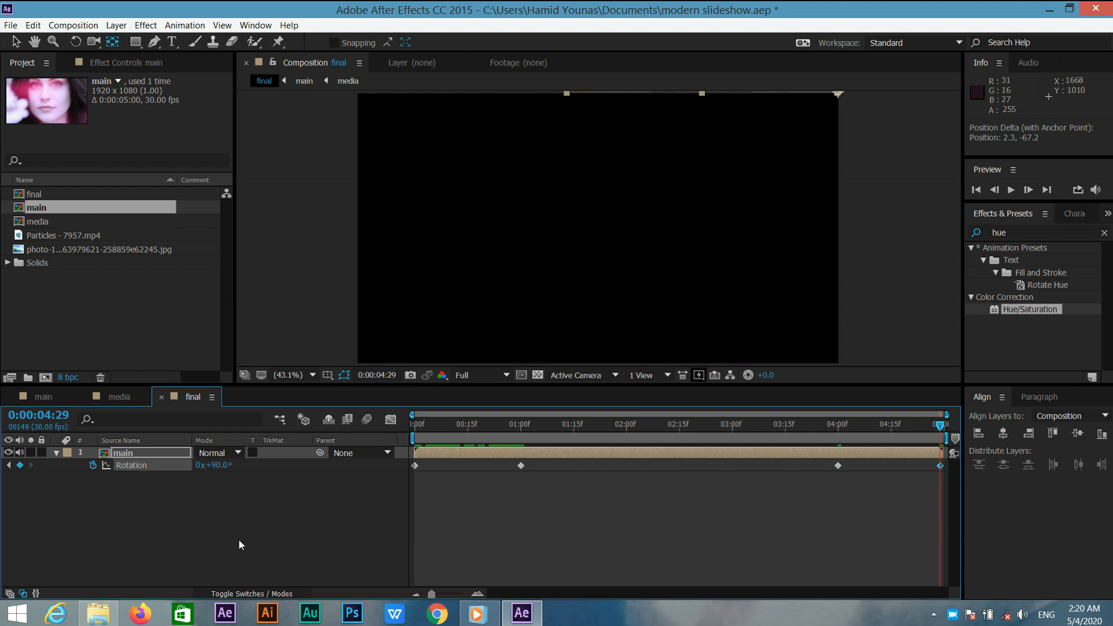
Apply Easy Ease to all four rotation keyframes.
drag(944, 476, 413, 466)
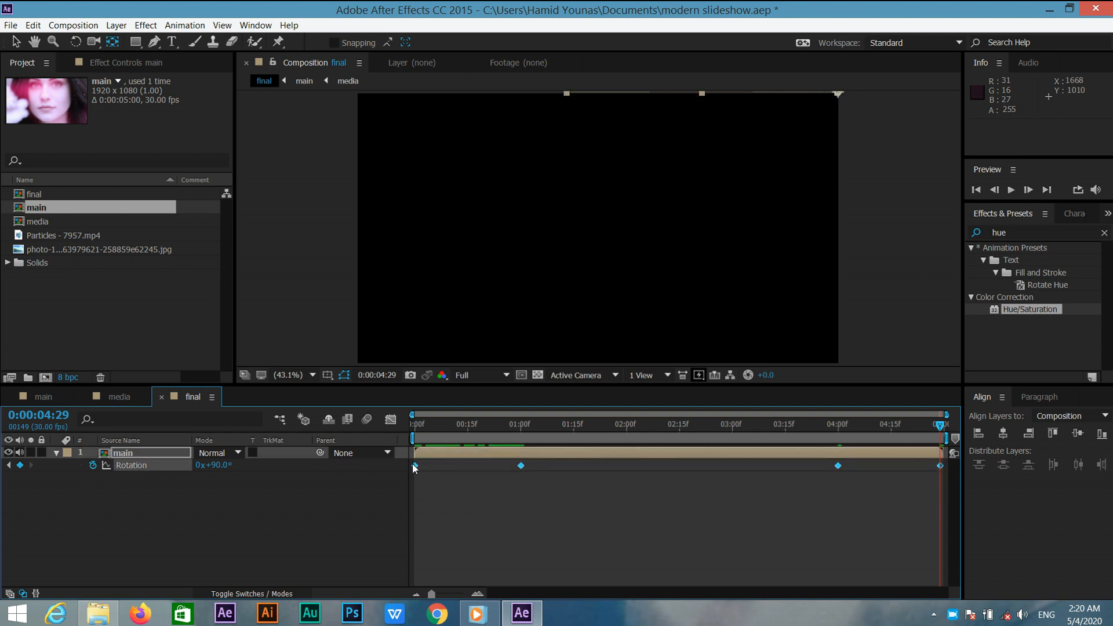
key(F9)
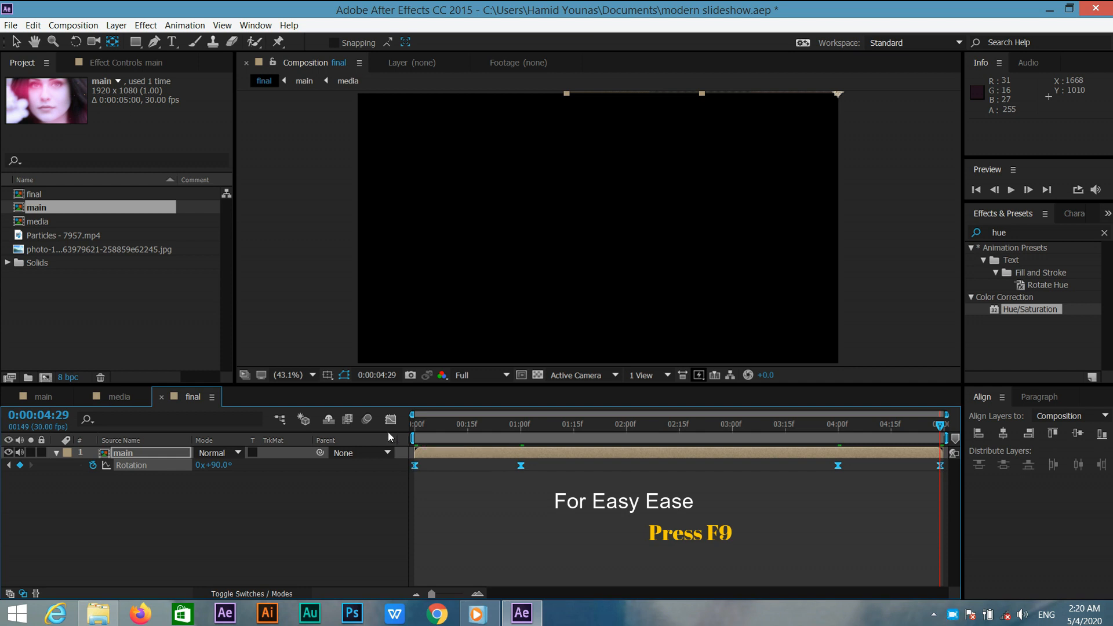
Reshape the rotation speed curves in the Graph Editor for a fast start and end, then return to the start.
click(391, 420)
drag(564, 538, 411, 555)
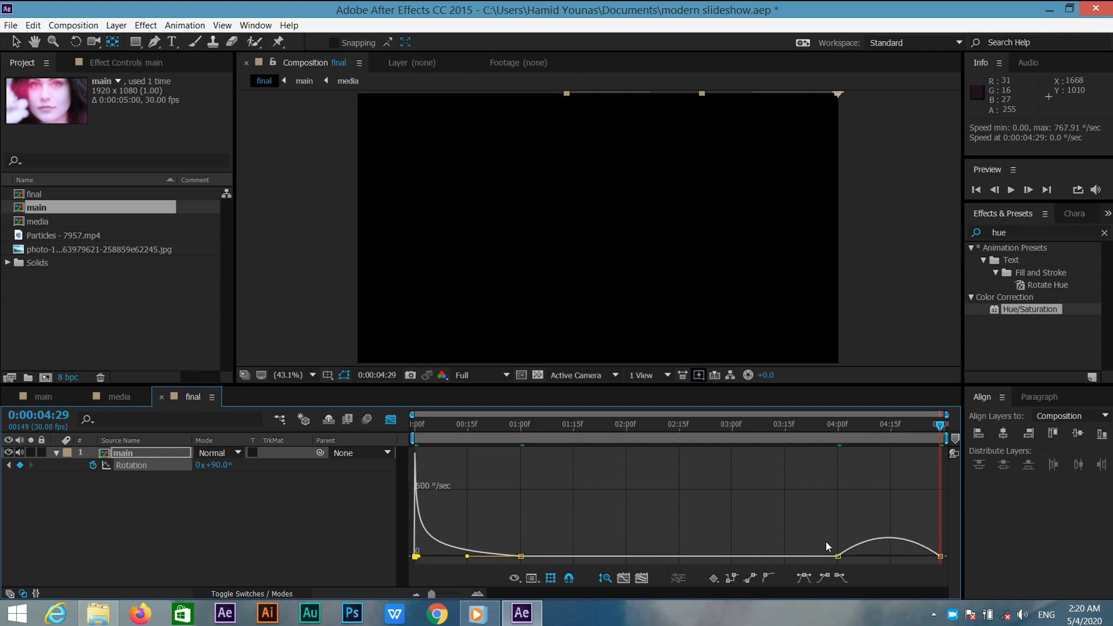
mouse_move(825, 565)
mouse_down()
mouse_move(865, 555)
mouse_move(858, 539)
mouse_move(889, 557)
mouse_move(947, 558)
mouse_up()
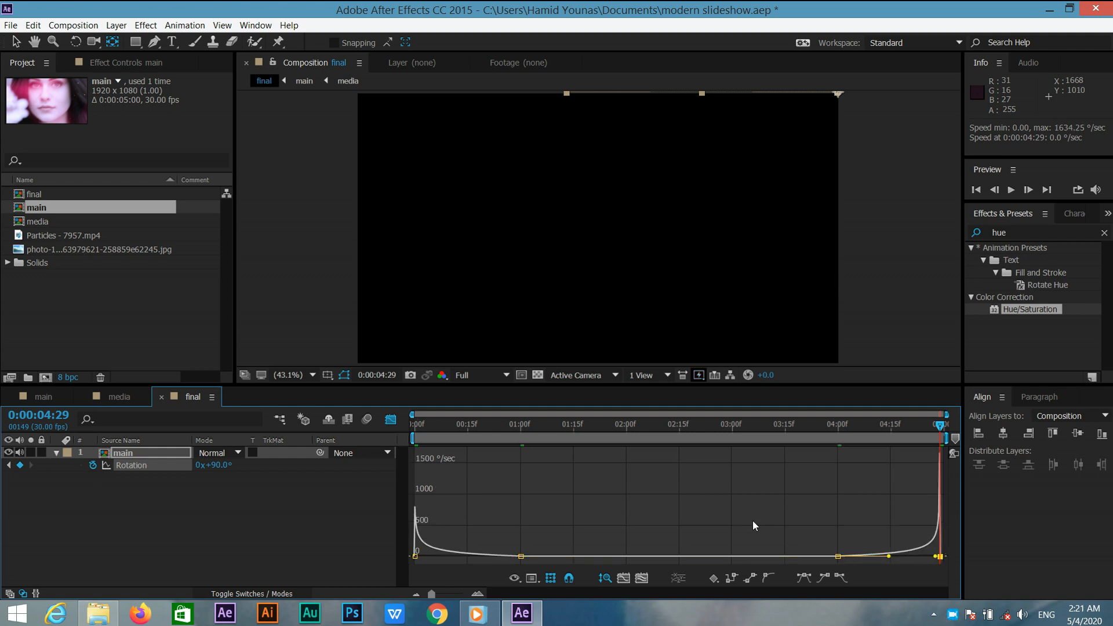
click(388, 422)
drag(447, 420, 402, 425)
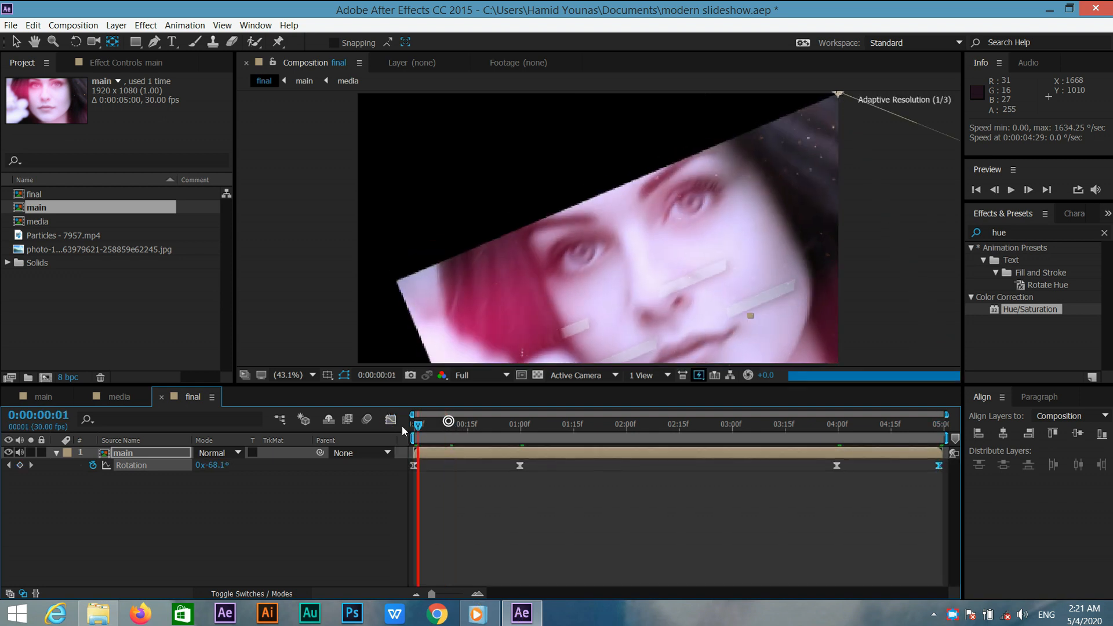
Preview the rotation animation of the final composition.
click(1017, 191)
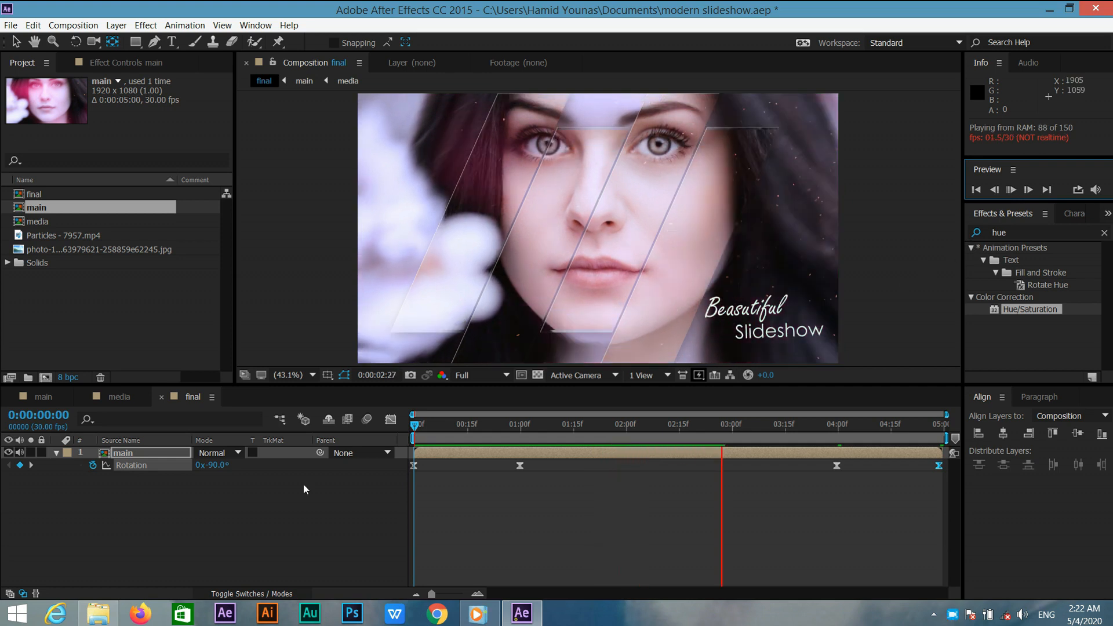
click(467, 438)
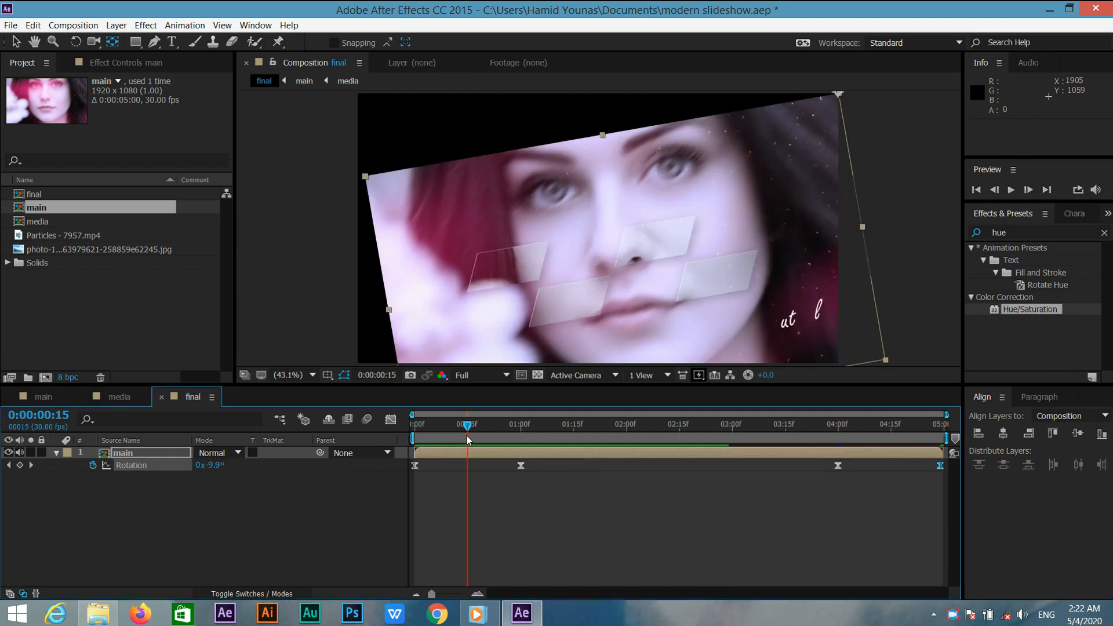
Apply the Motion Tile effect to the main layer.
click(122, 458)
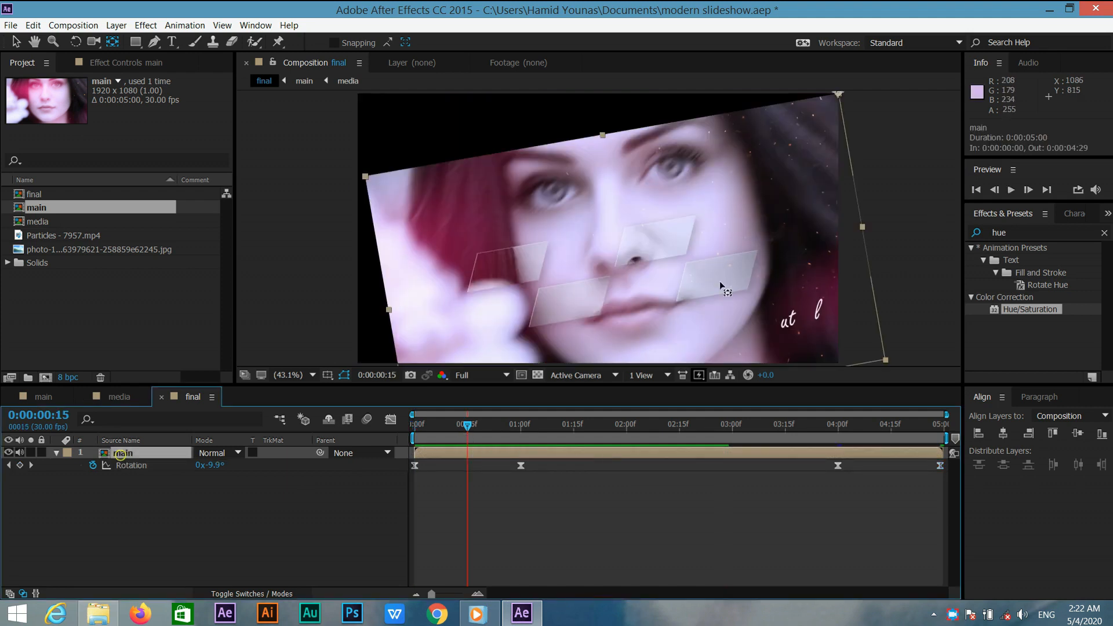
double_click(1011, 233)
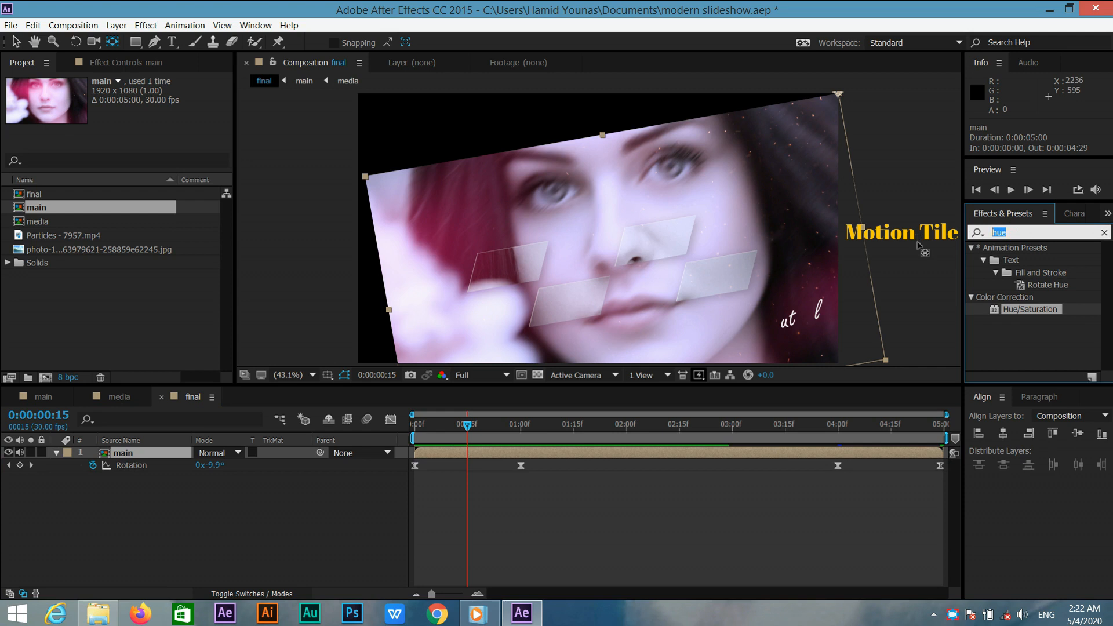
text(motio)
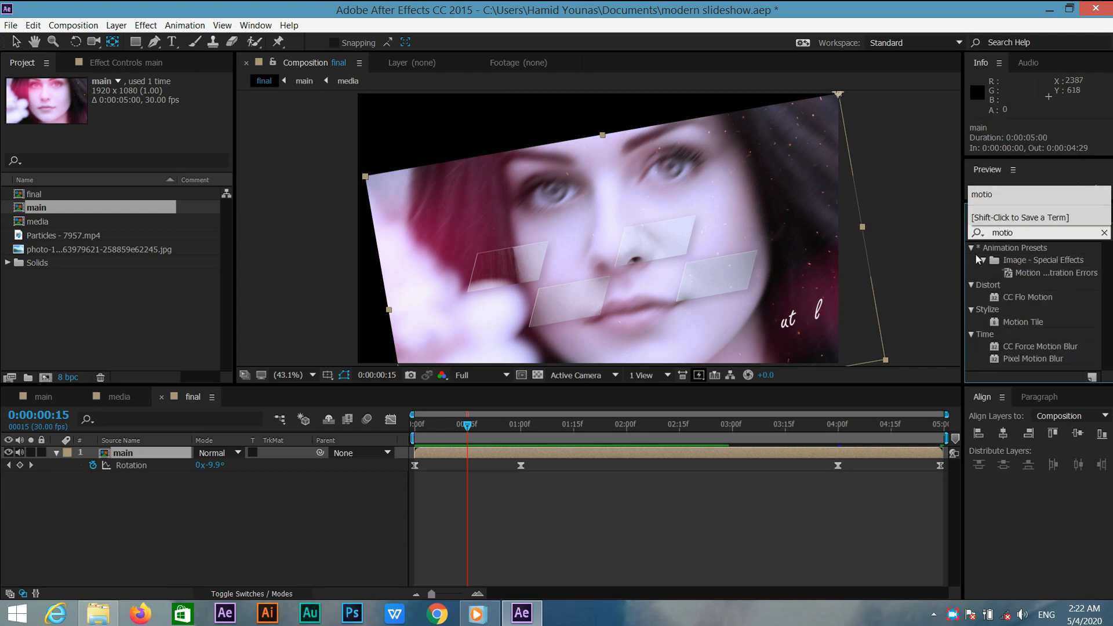
text(n)
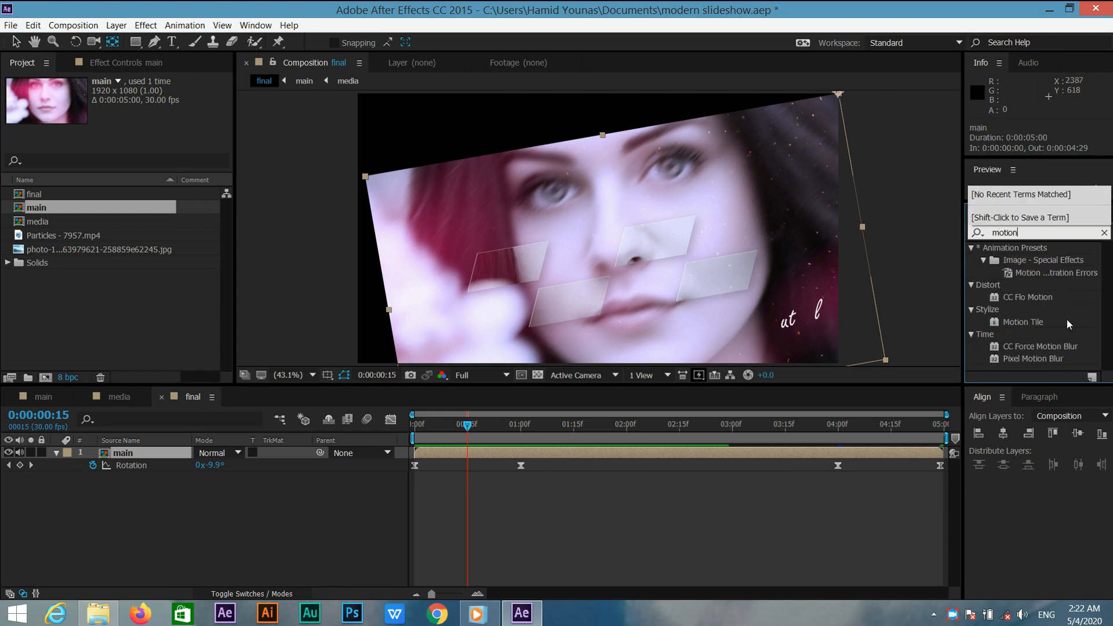
drag(1035, 326, 189, 454)
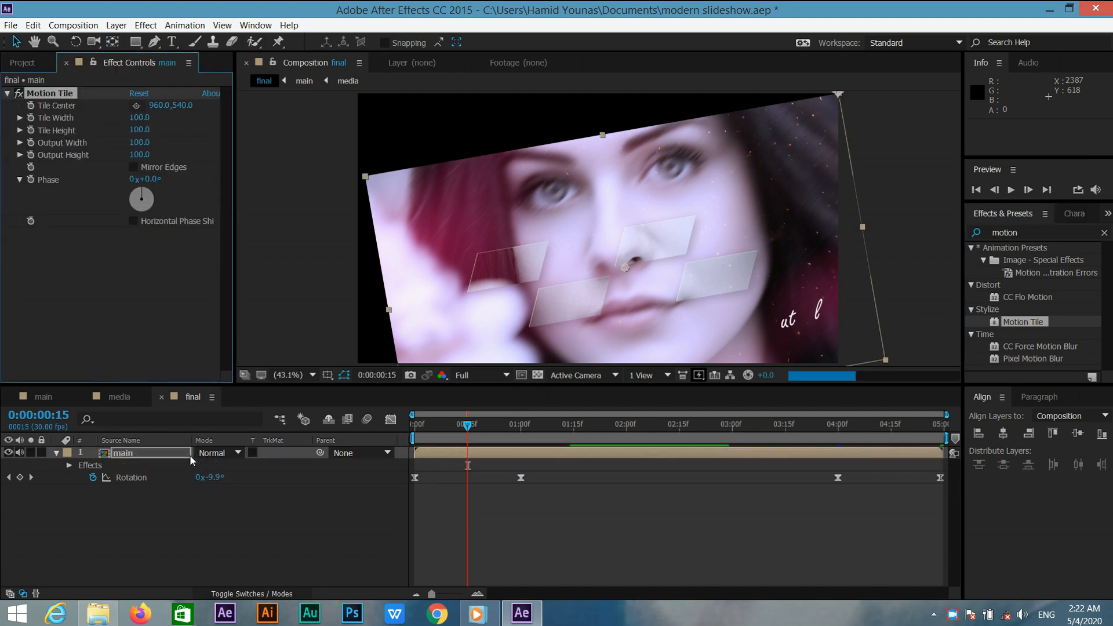
Set Motion Tile's Output Width and Output Height to 500.
click(139, 142)
text(50)
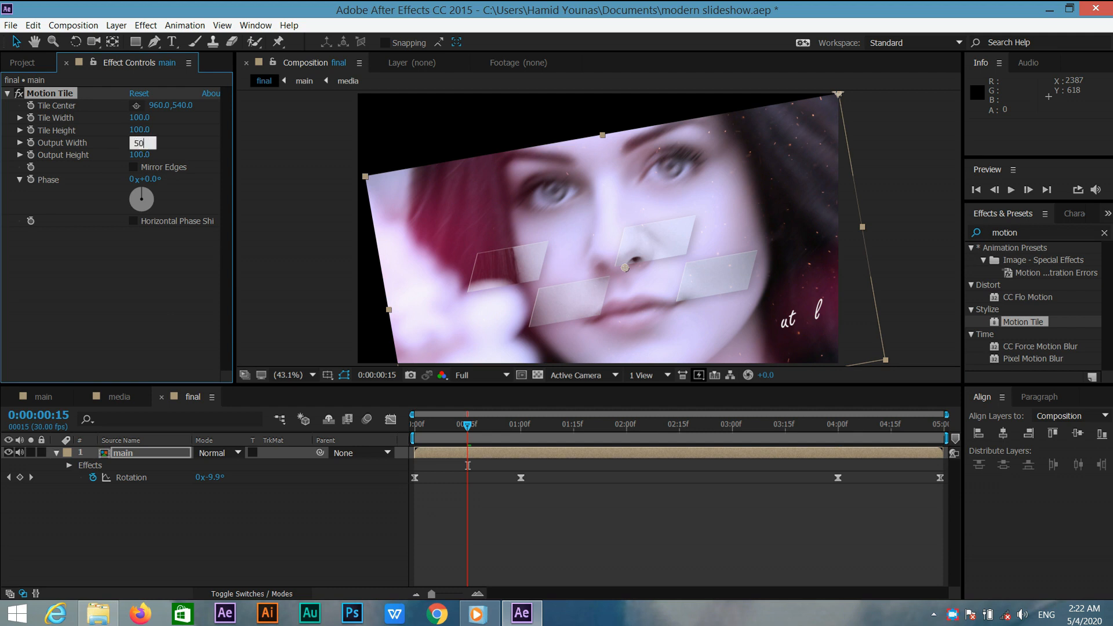
text(0)
key(Return)
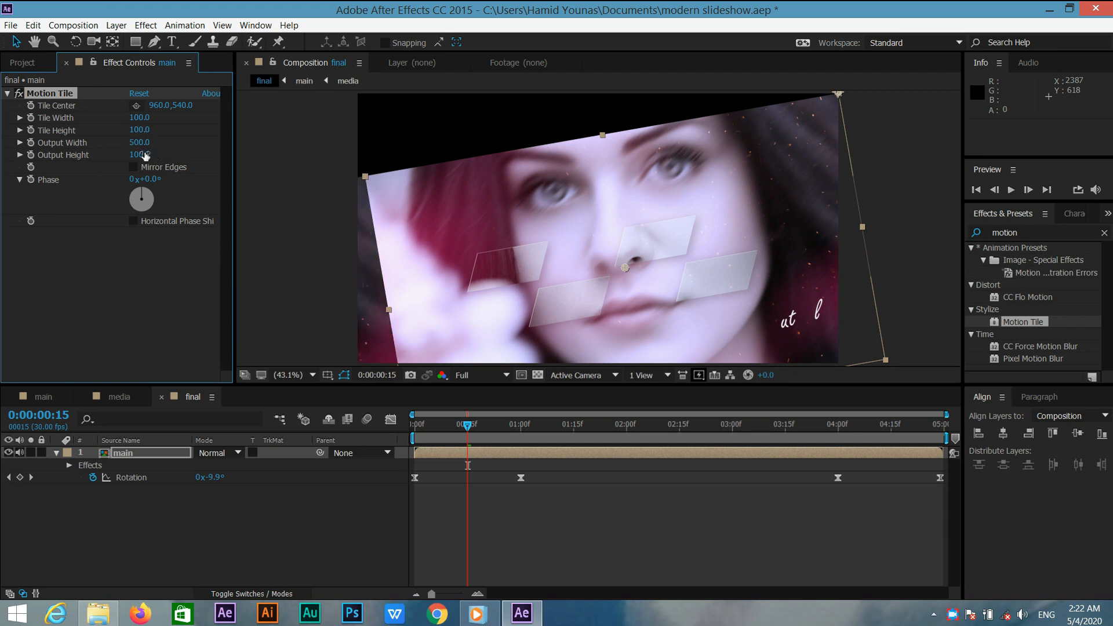
click(145, 154)
text(500)
key(Return)
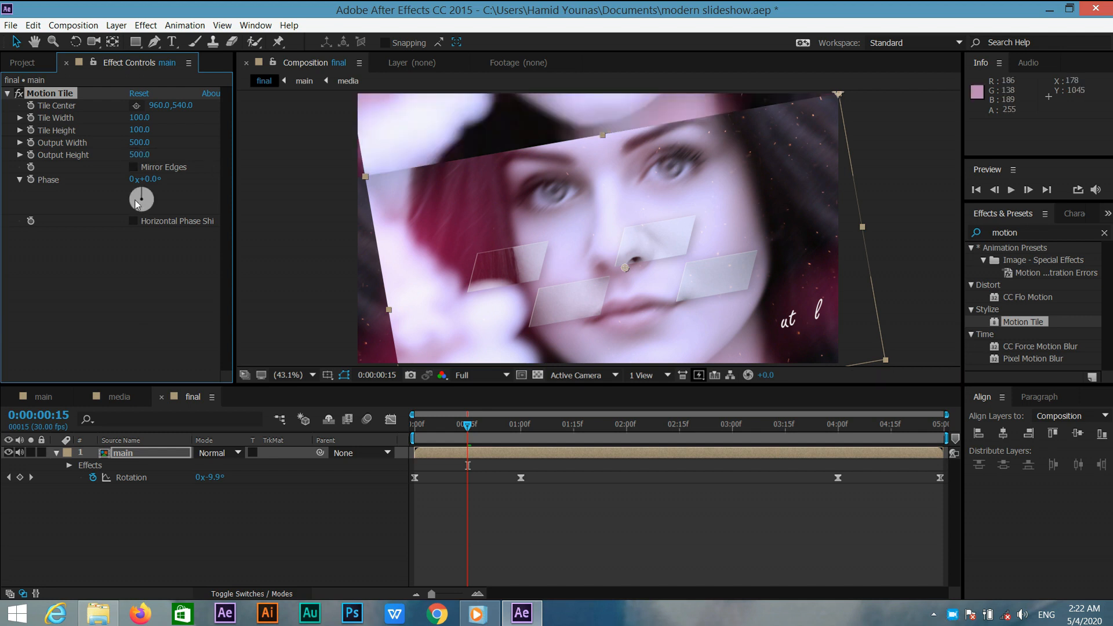
Enable Mirror Edges in the Motion Tile effect.
click(135, 167)
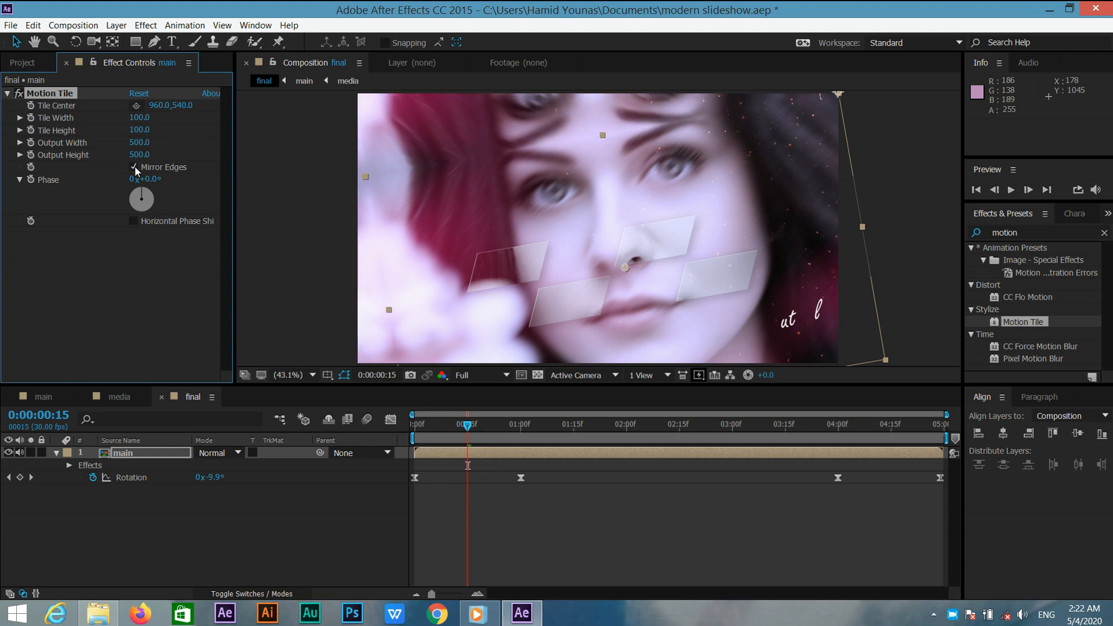
Add a new adjustment layer to the final composition.
click(286, 524)
right_click(287, 523)
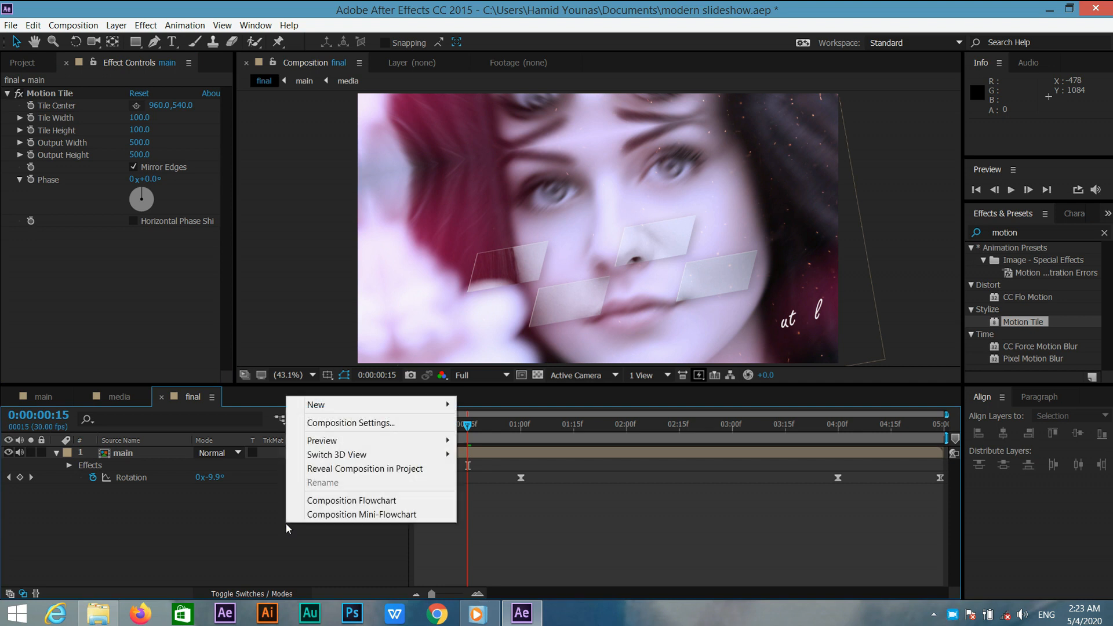
mouse_move(370, 413)
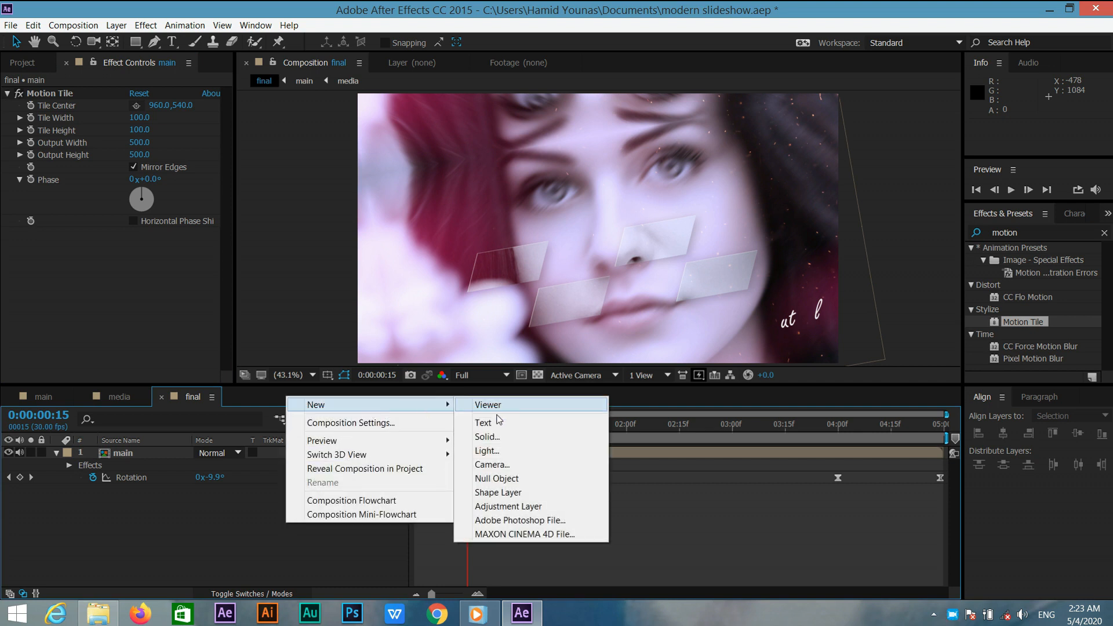
click(487, 506)
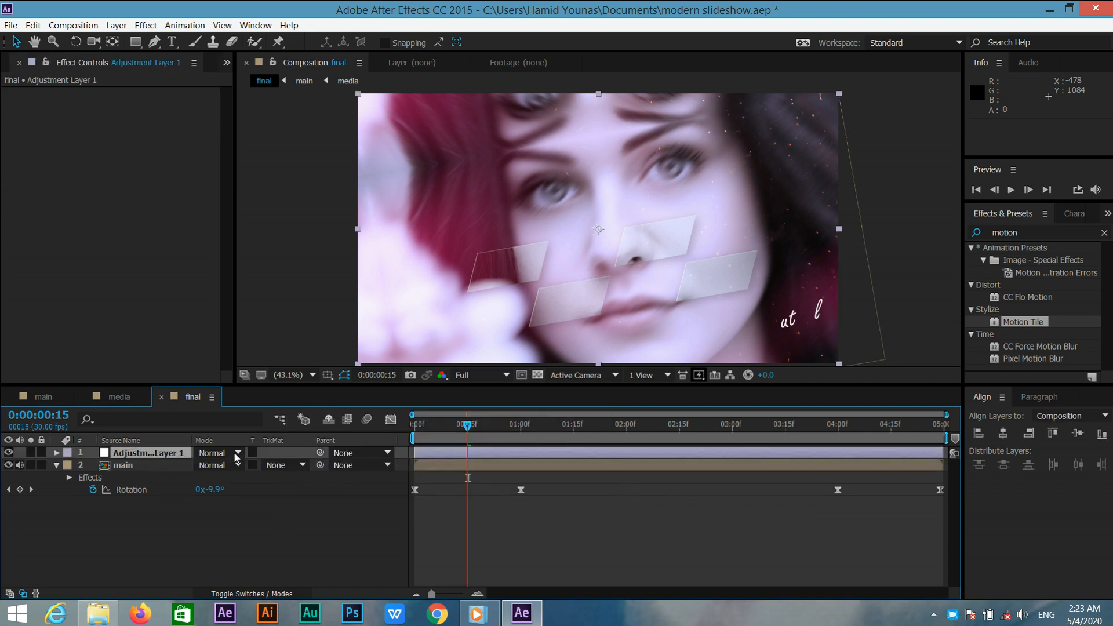
Rename the adjustment layer to blur.
right_click(169, 457)
click(203, 591)
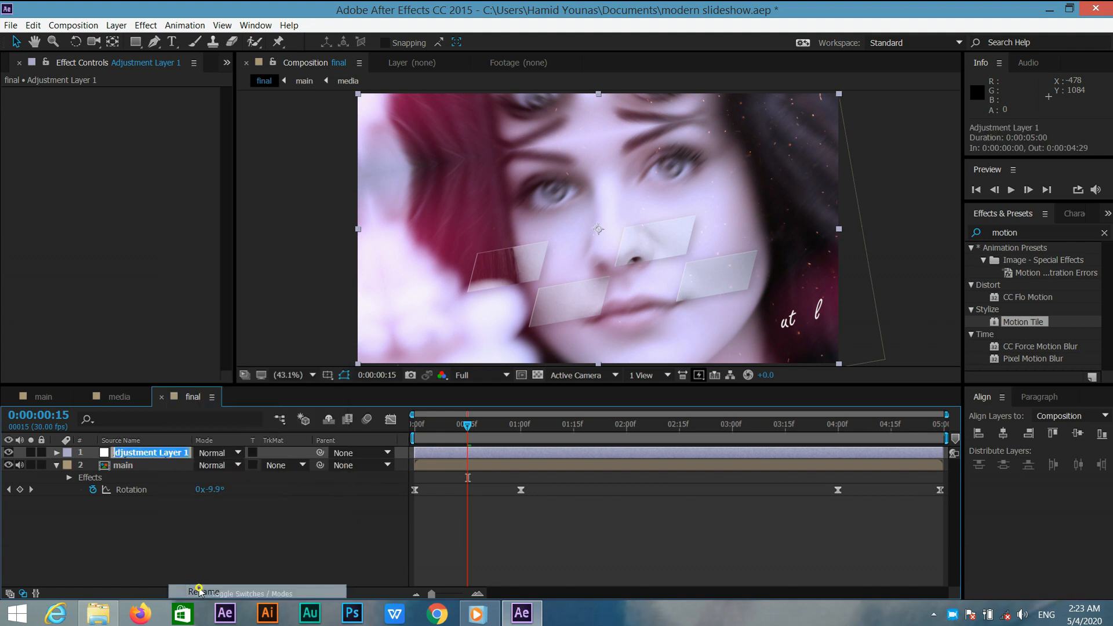
text(blur)
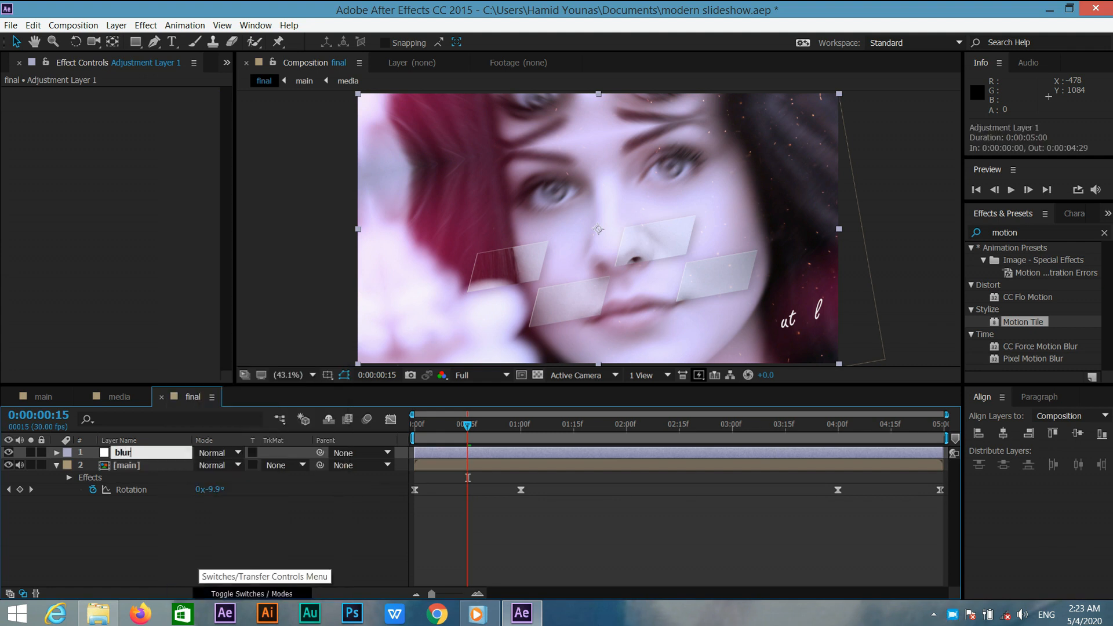
key(Return)
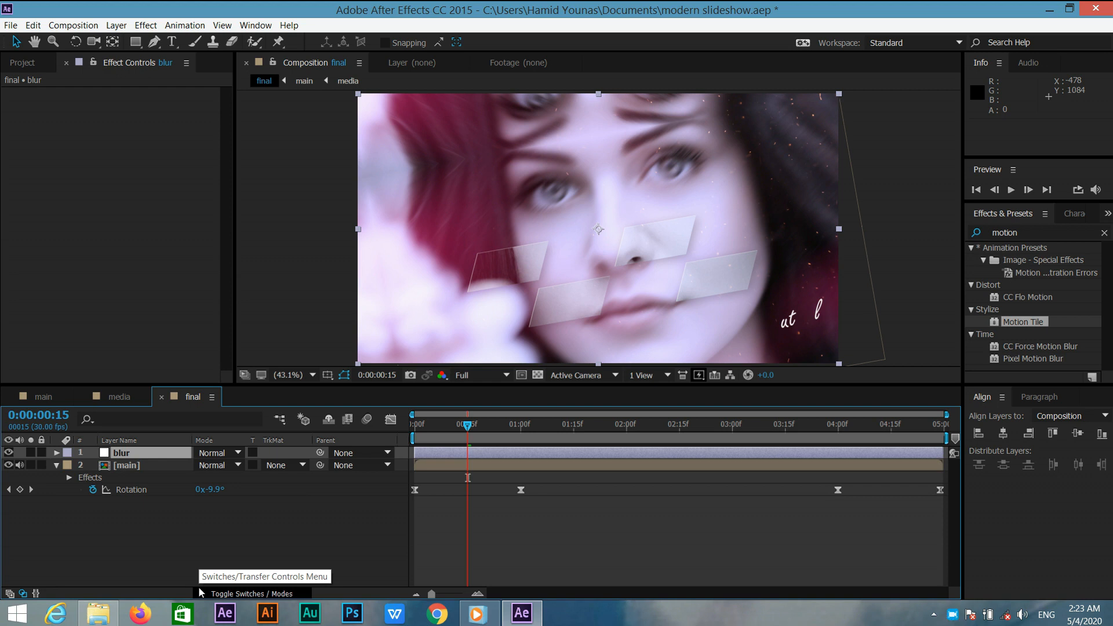
Search for Directional Blur and apply it to the blur adjustment layer.
double_click(1028, 231)
text(d)
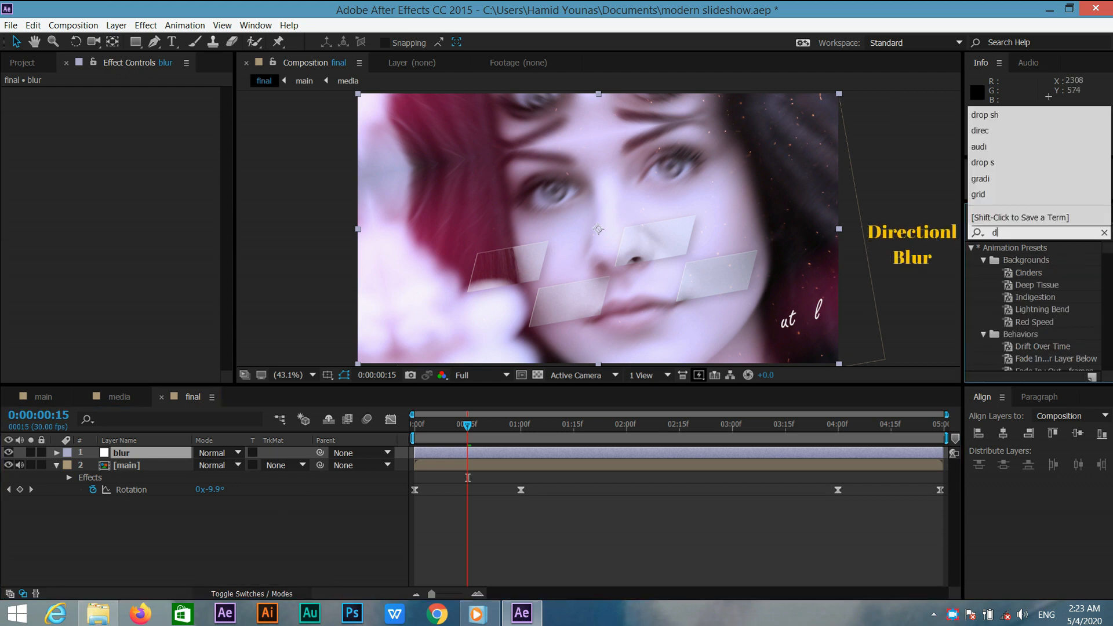
text(irect)
drag(1046, 260, 194, 458)
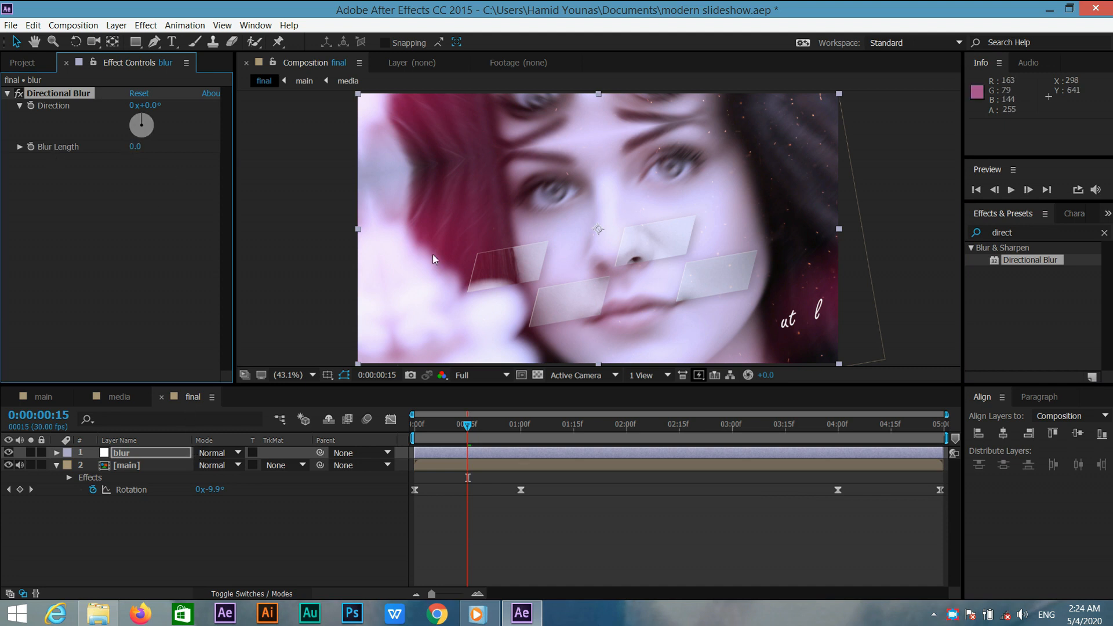
Keyframe Blur Length at 0 at one second and at 100 at the composition start.
drag(513, 424, 521, 428)
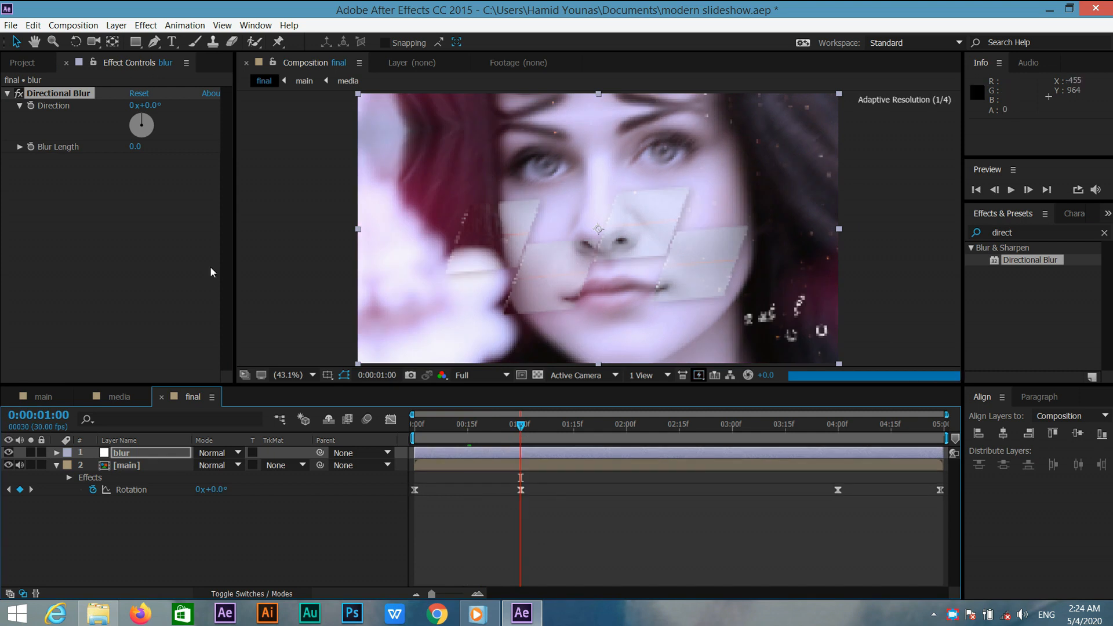
click(31, 147)
drag(521, 428, 351, 434)
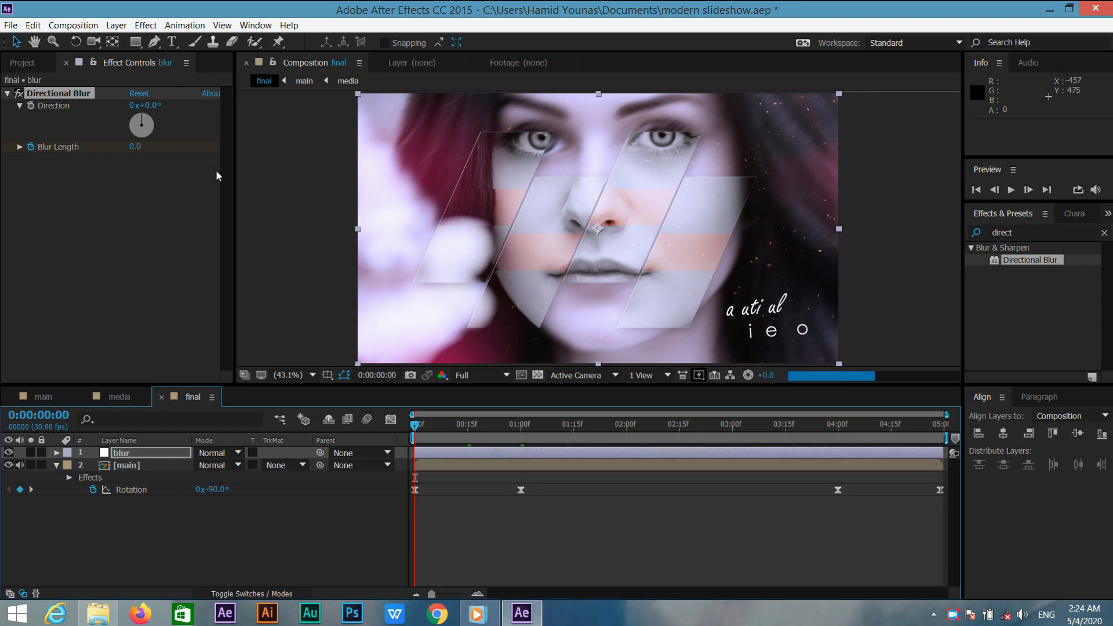
click(135, 146)
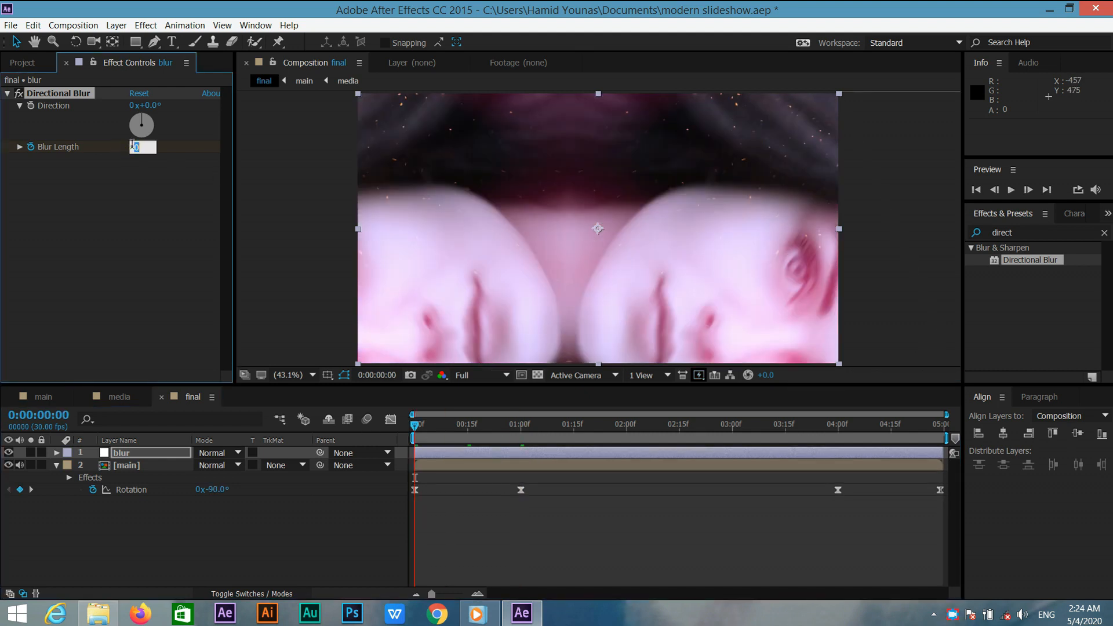
key(Return)
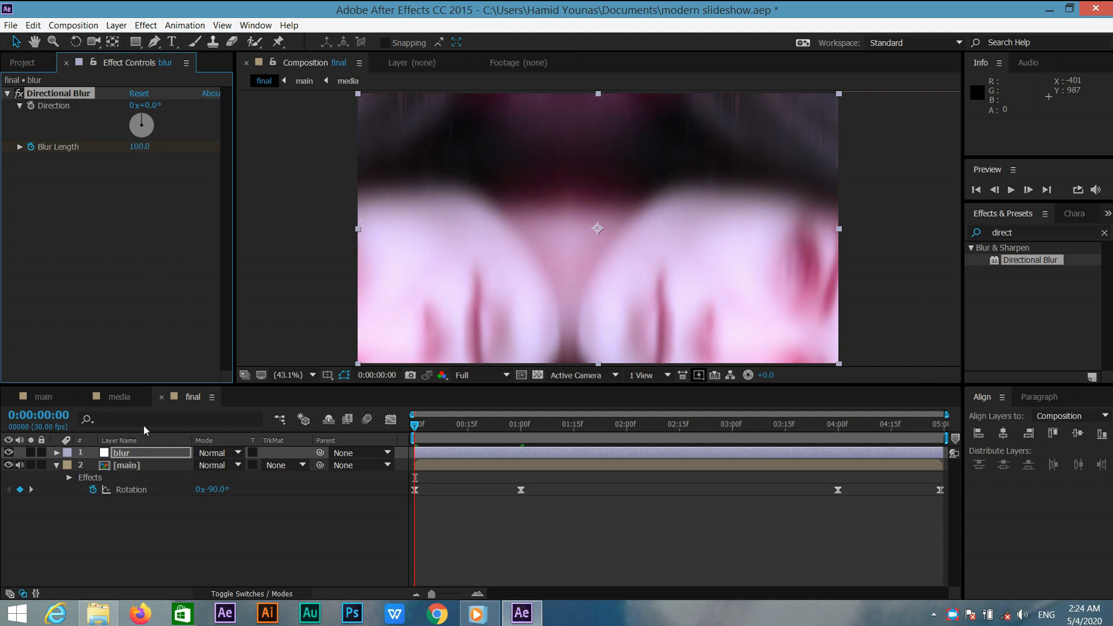
Keyframe Blur Length at 0 at four seconds and at 100 on the last frame.
click(145, 453)
key(u)
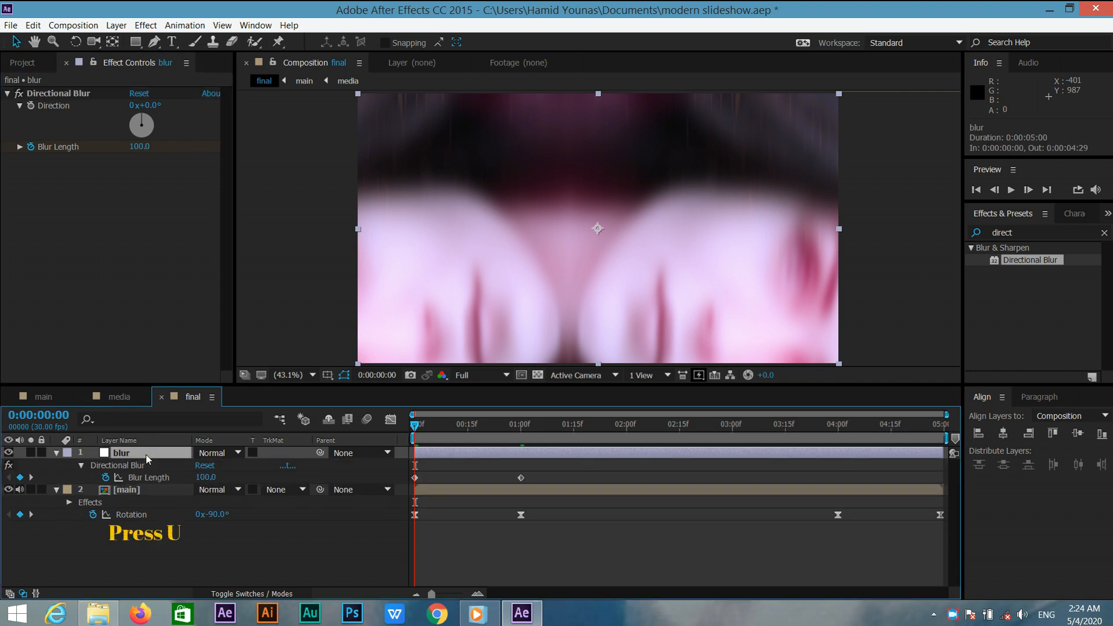
drag(413, 426, 837, 433)
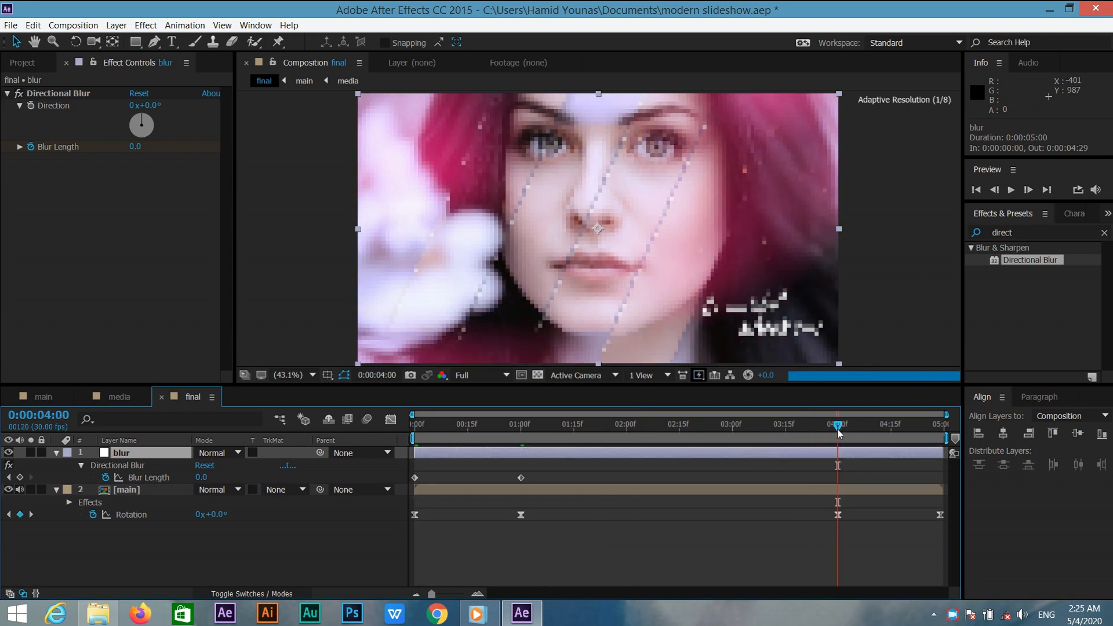
click(20, 477)
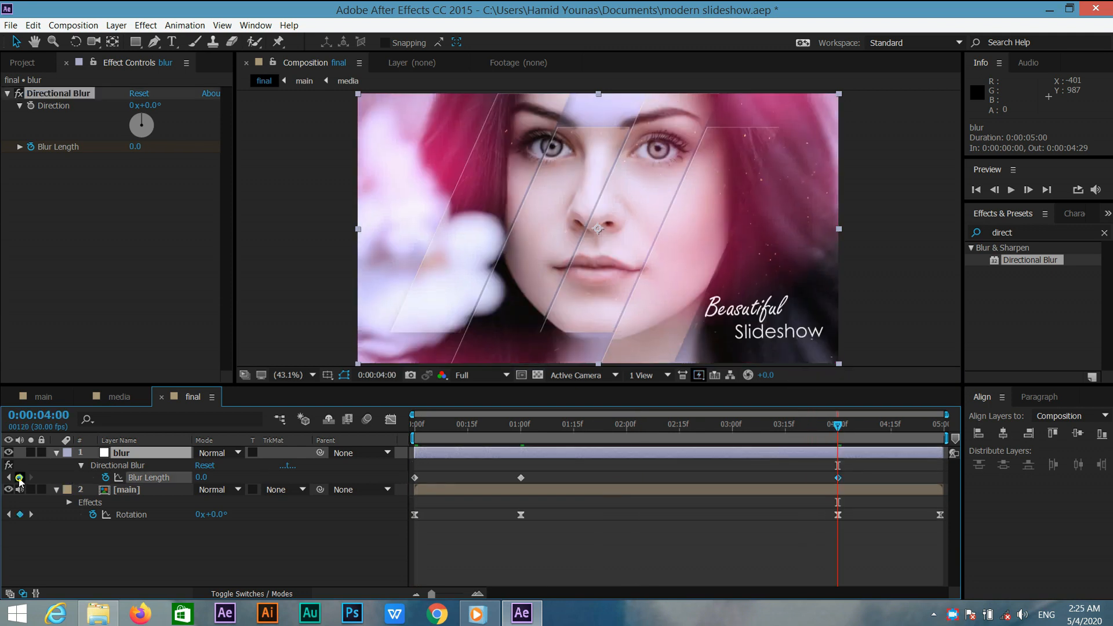
drag(837, 428, 940, 429)
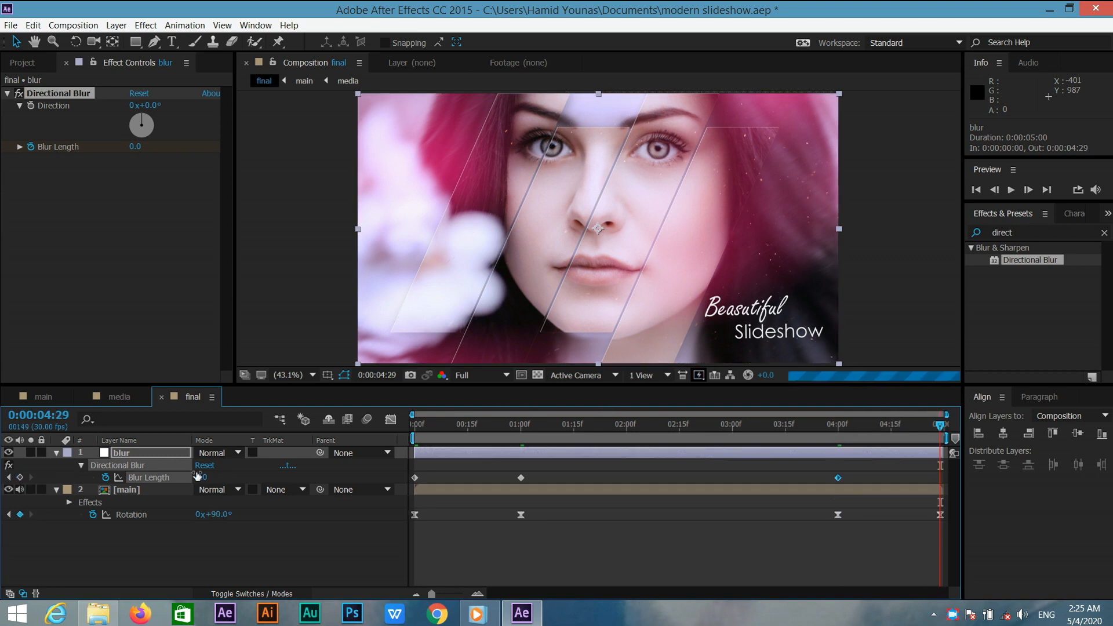
click(199, 476)
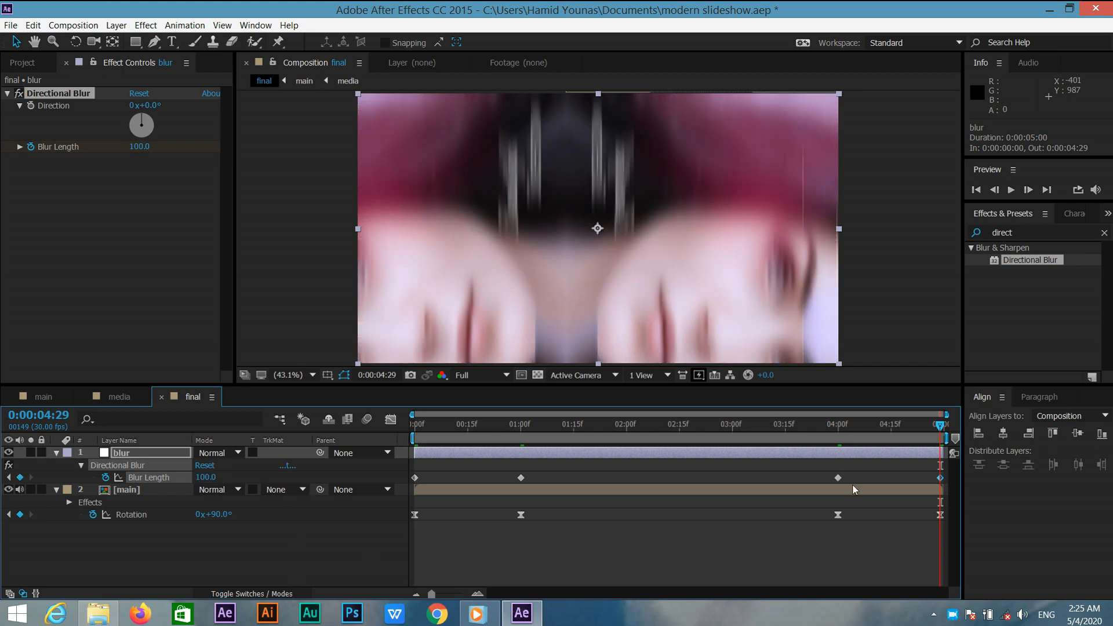
Apply Easy Ease to all Blur Length keyframes and steepen their speed curves in the Graph Editor.
drag(944, 474, 411, 485)
key(F9)
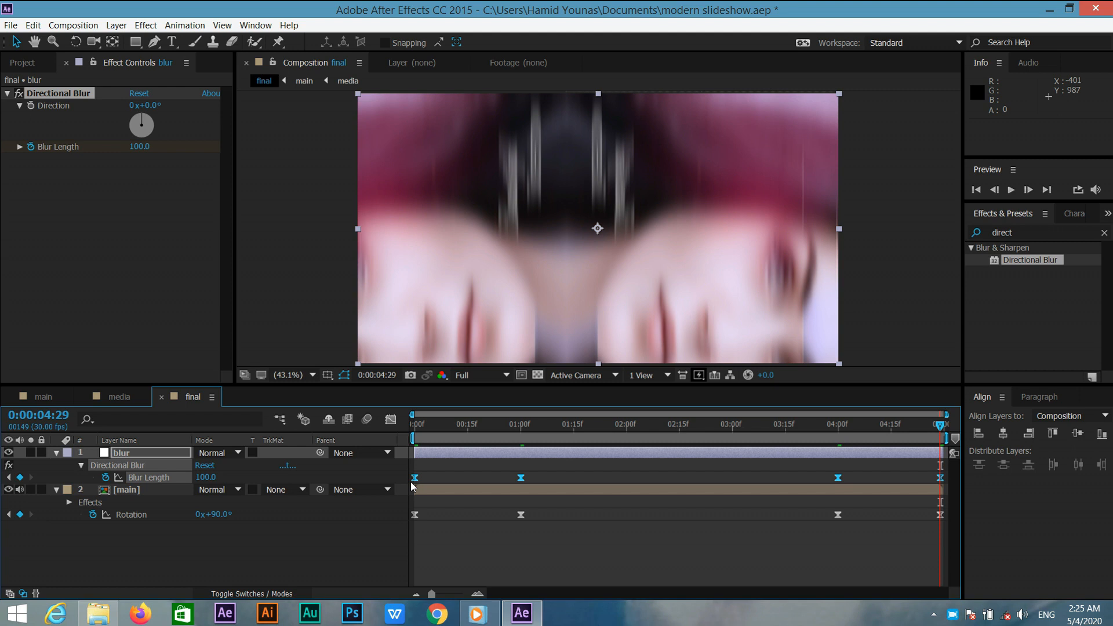
click(391, 419)
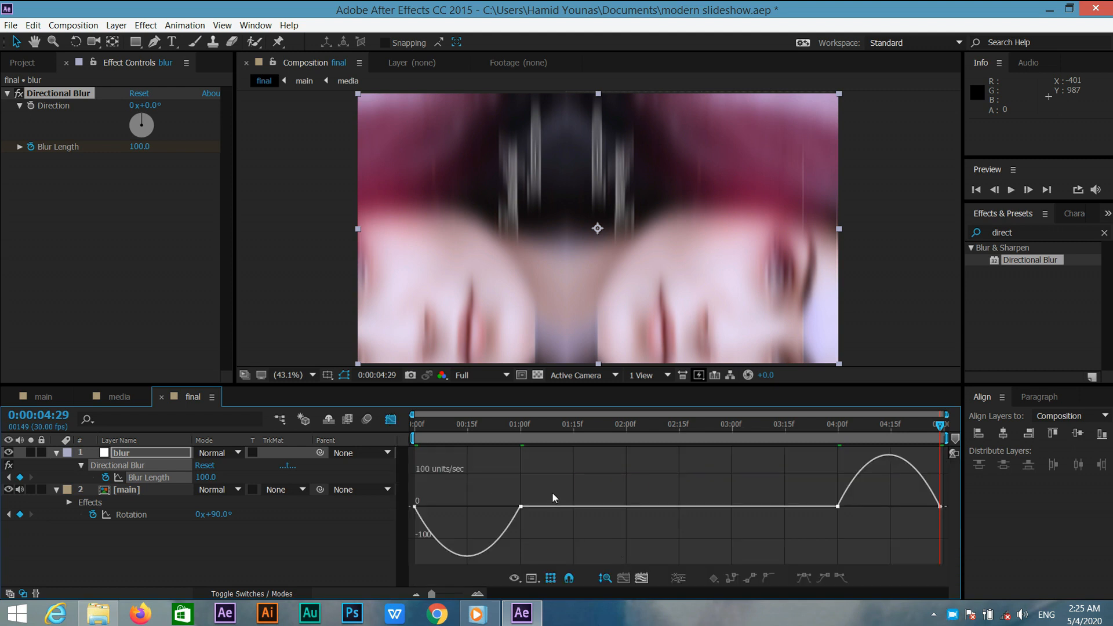
drag(551, 491, 466, 509)
drag(814, 466, 891, 486)
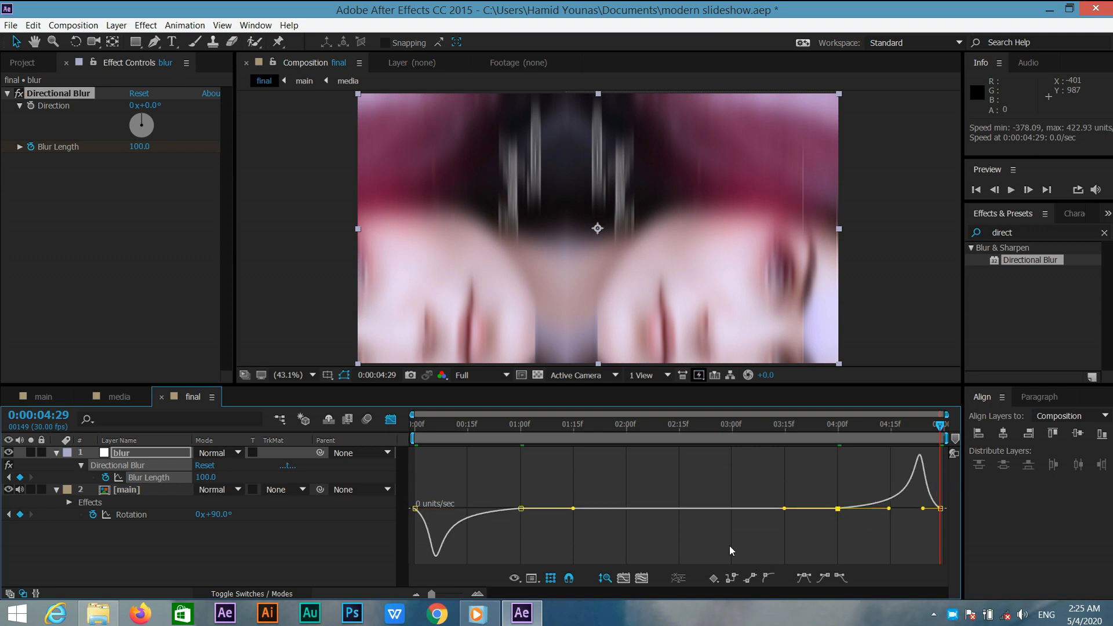
click(391, 419)
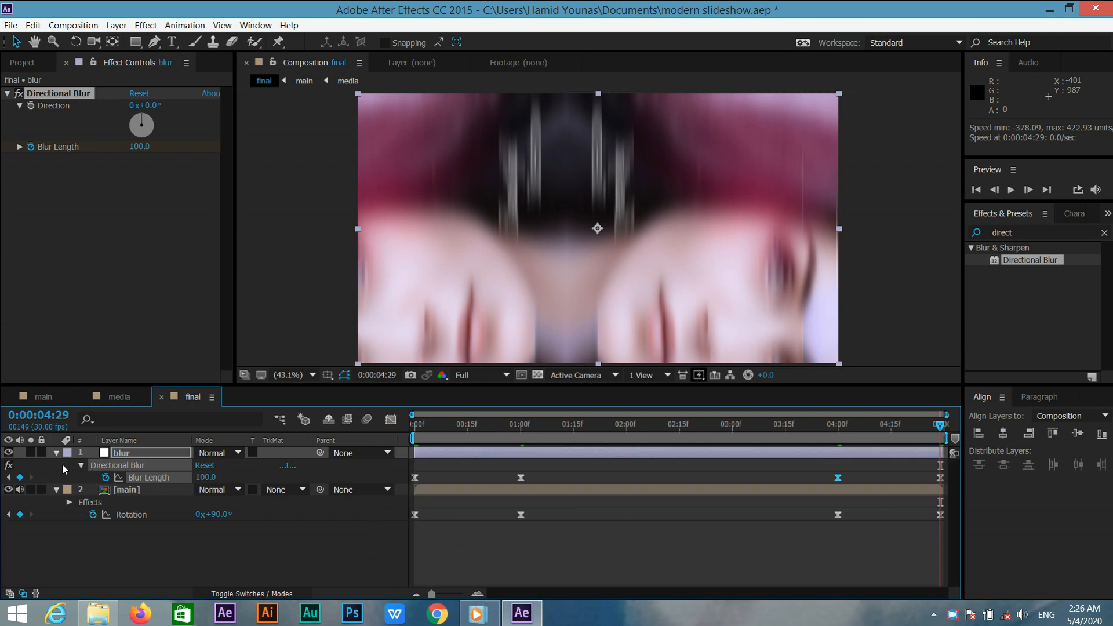
Collapse the property lists of both layers in the timeline.
click(56, 453)
click(56, 465)
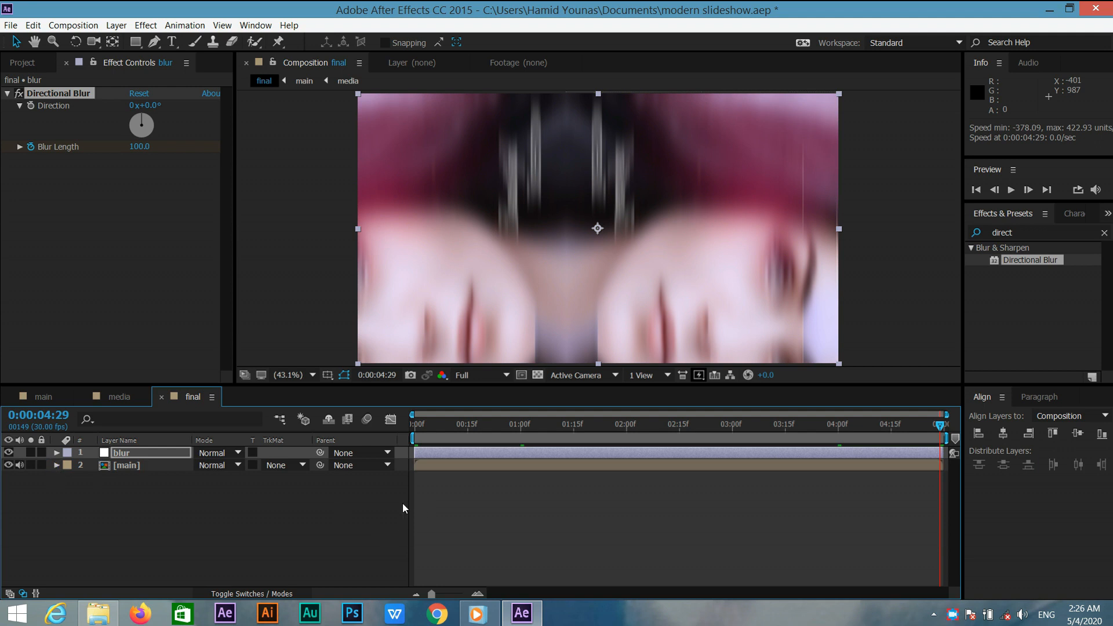